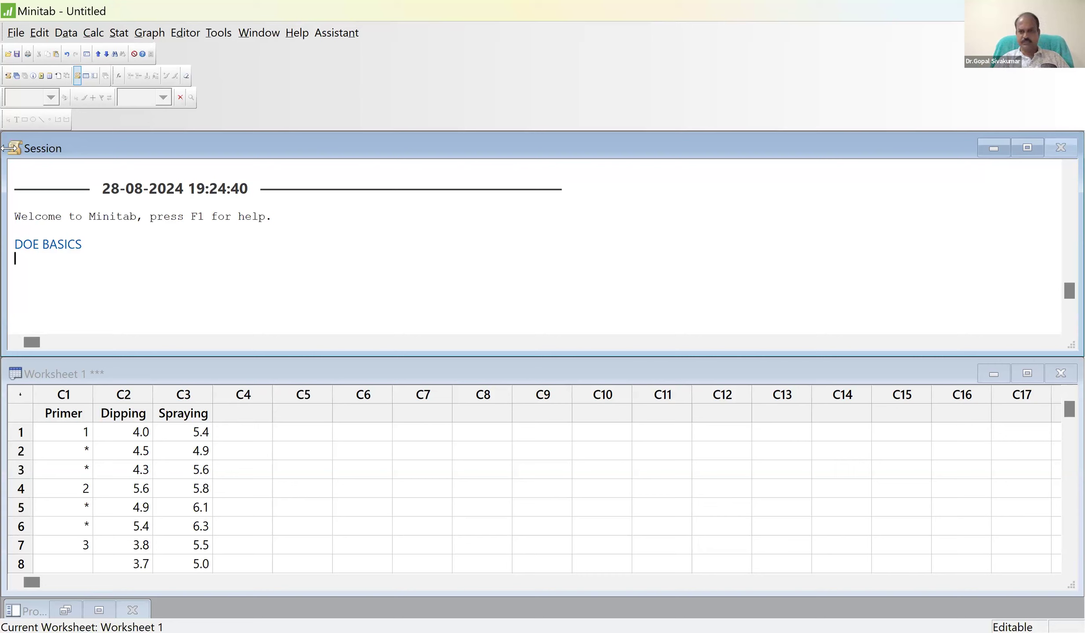
Add the line "AIRCRAFT COMPONENT MANUFACTURUNG COMPANY" to the session notes, separated by a blank line from "DOE BASICS"
{"action": "key", "text": "Return"}
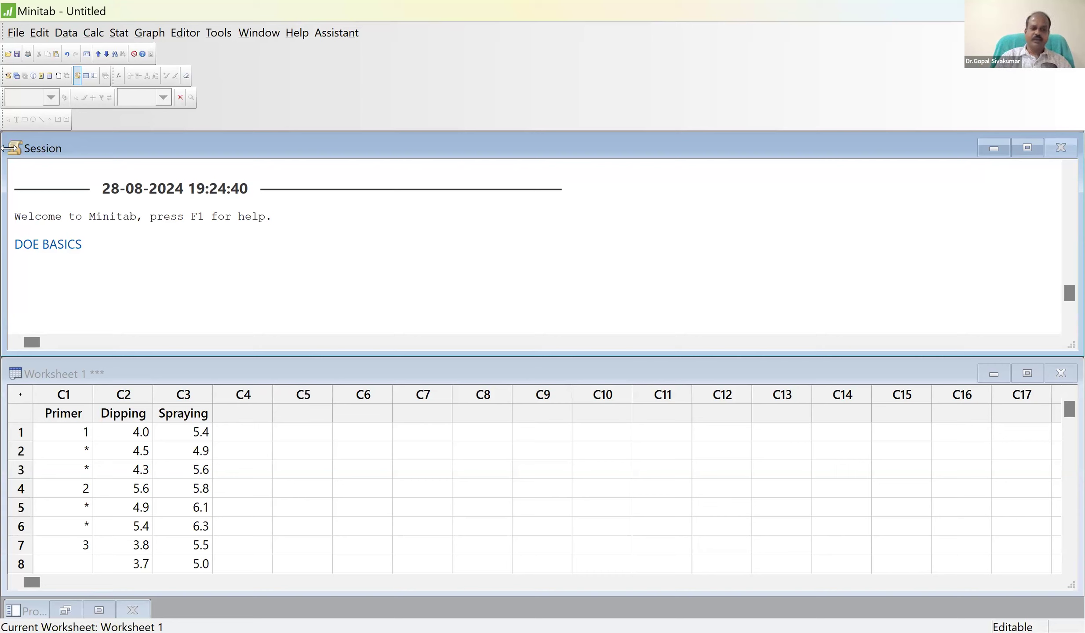
{"action": "type", "text": "AIRCRA"}
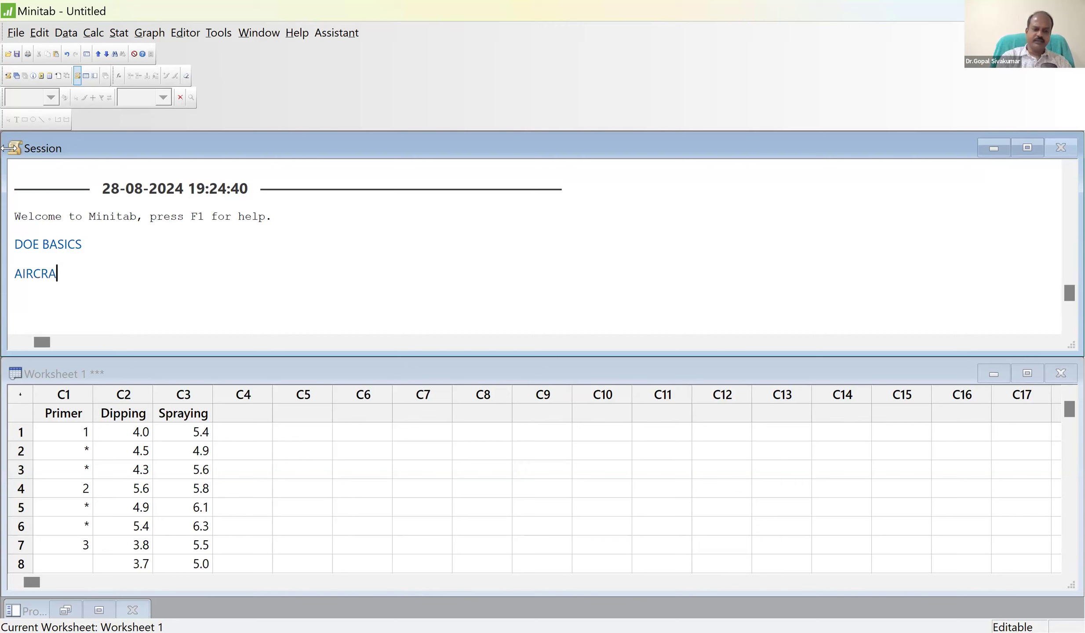
{"action": "type", "text": "FT COMP"}
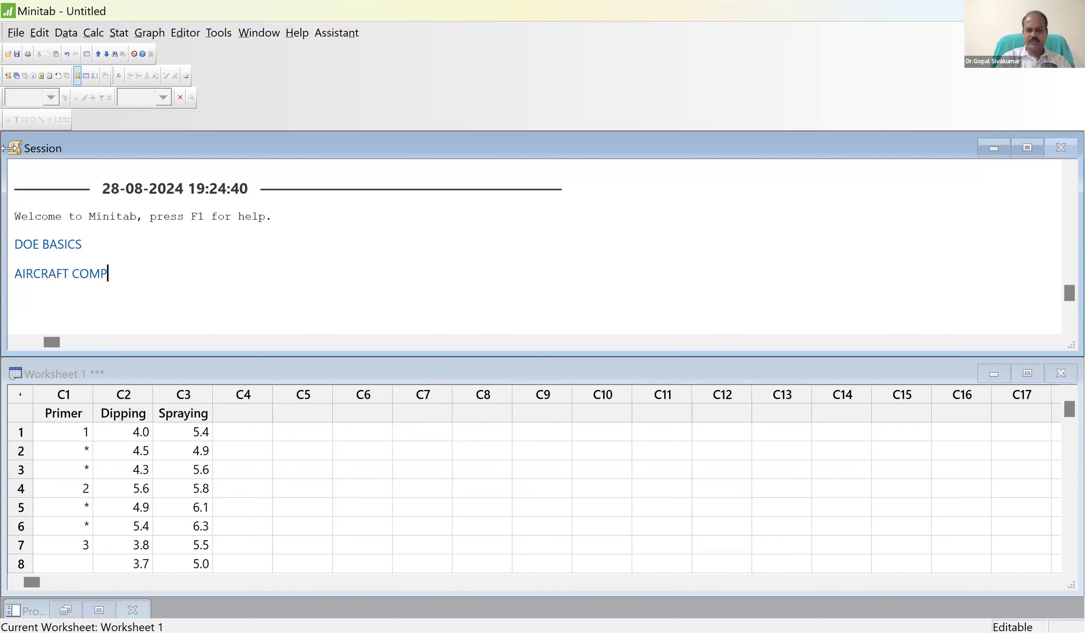
{"action": "type", "text": "ONENET MANA"}
{"action": "key", "text": "BackSpace"}
{"action": "key", "text": "BackSpace"}
{"action": "key", "text": "BackSpace"}
{"action": "key", "text": "BackSpace"}
{"action": "key", "text": "BackSpace"}
{"action": "key", "text": "BackSpace"}
{"action": "key", "text": "BackSpace"}
{"action": "type", "text": "T"}
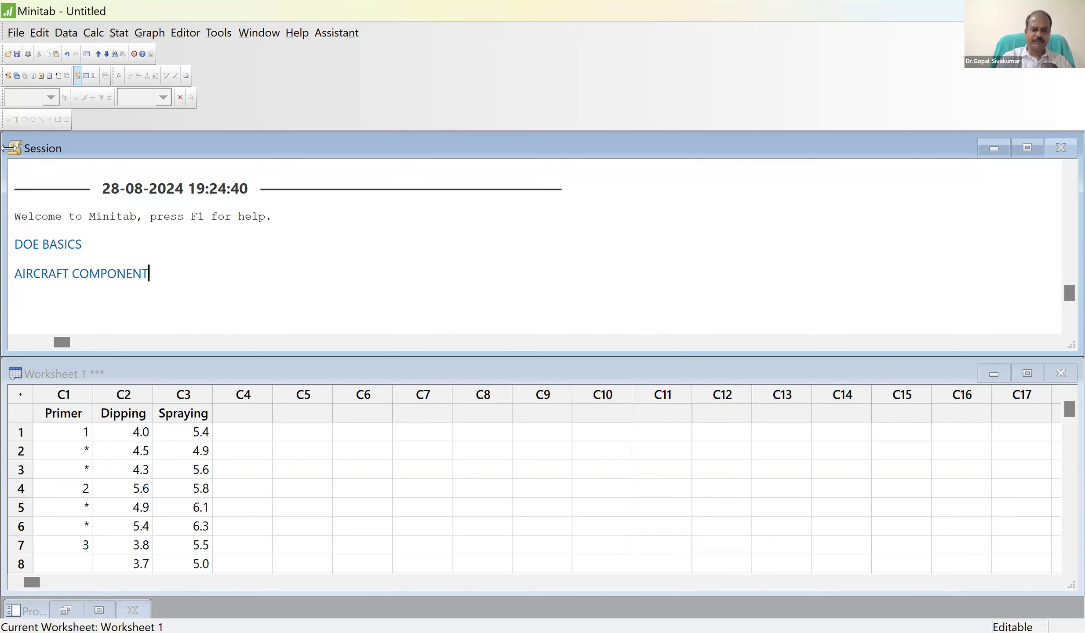
{"action": "type", "text": " MANUFACT"}
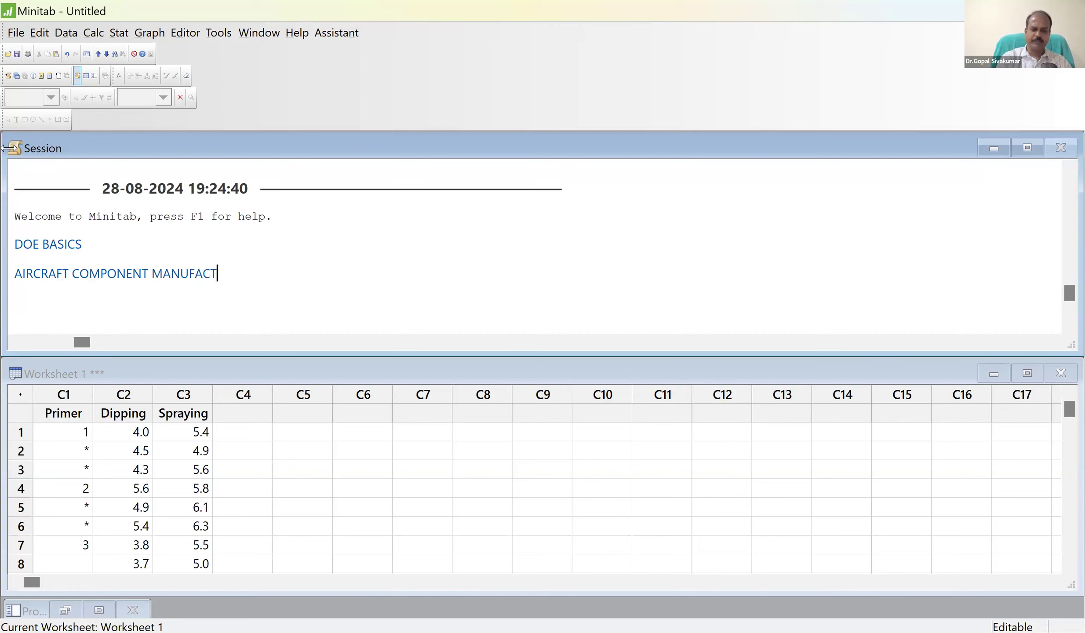
{"action": "type", "text": "URUNG COMPANY"}
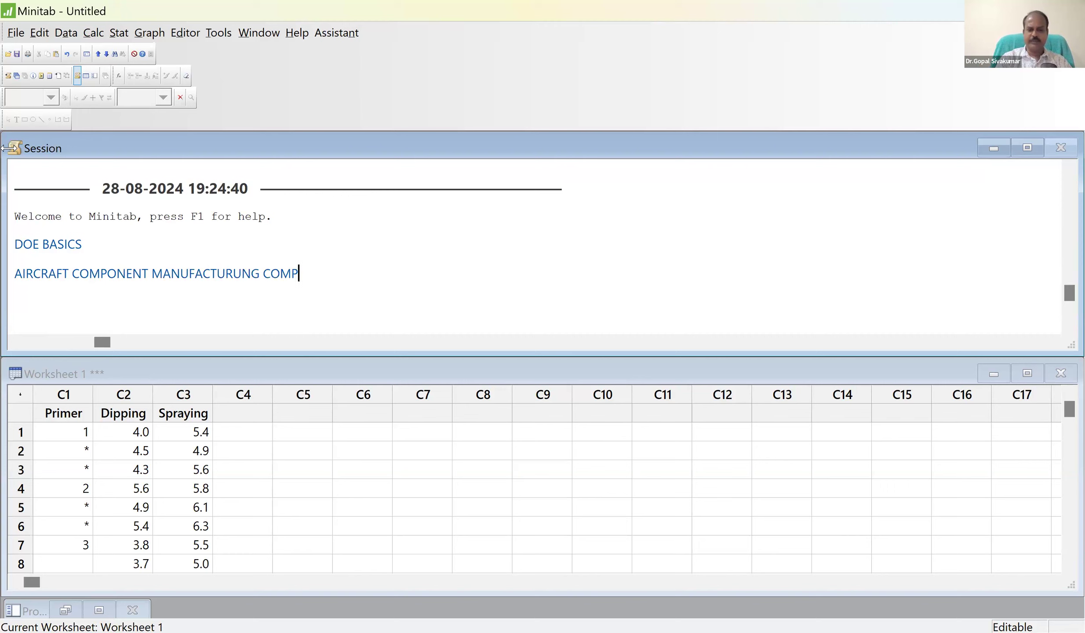
{"action": "key", "text": "Return"}
{"action": "key", "text": "Return"}
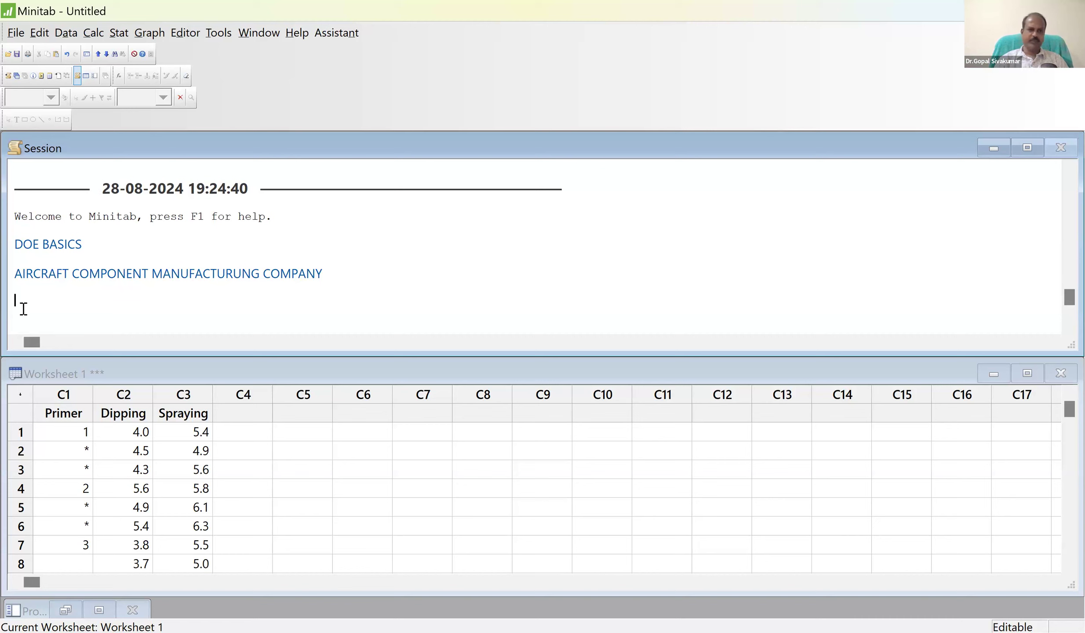
Add the session note "PAINTED SURFACE SHOULD WITHSTAND THE OPERATING CONDITIONS" under the company line, followed by a blank line
{"action": "type", "text": "P"}
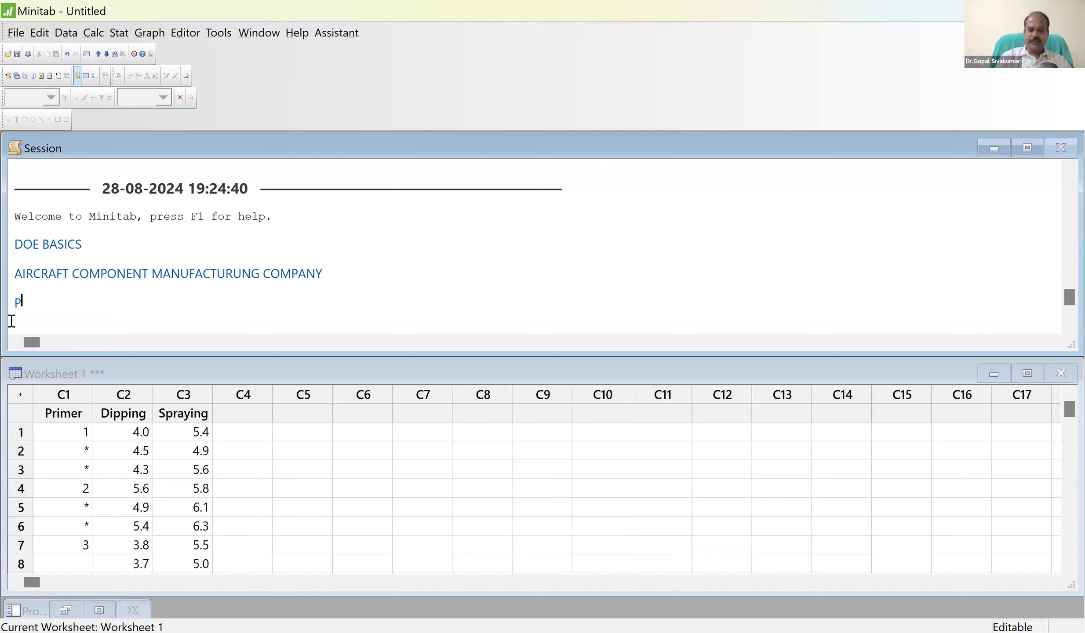
{"action": "type", "text": "AINTED SU"}
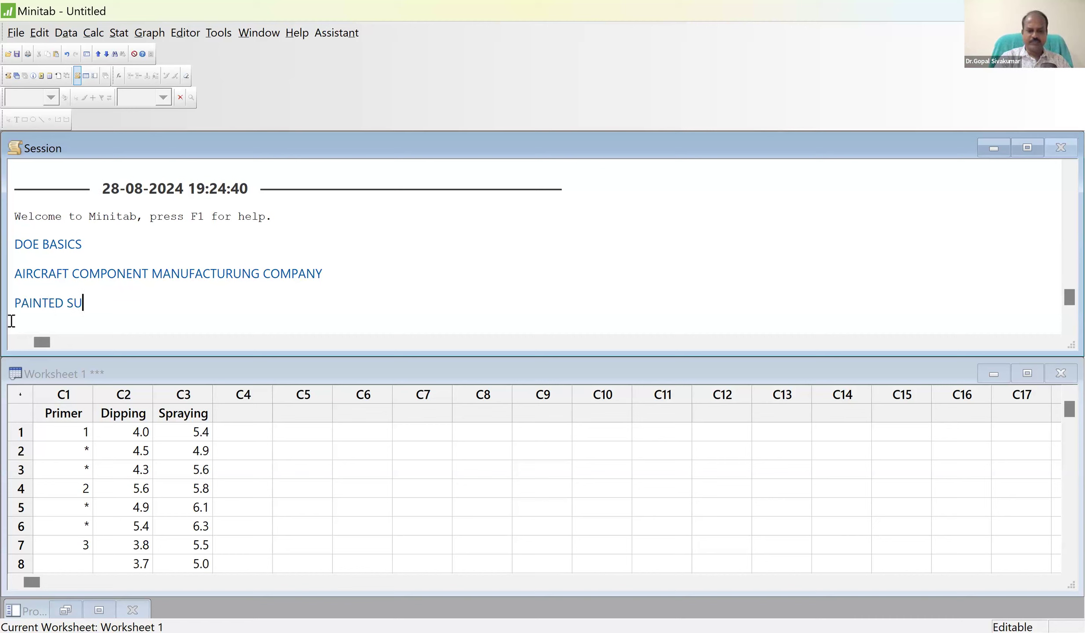
{"action": "type", "text": "RFACE S"}
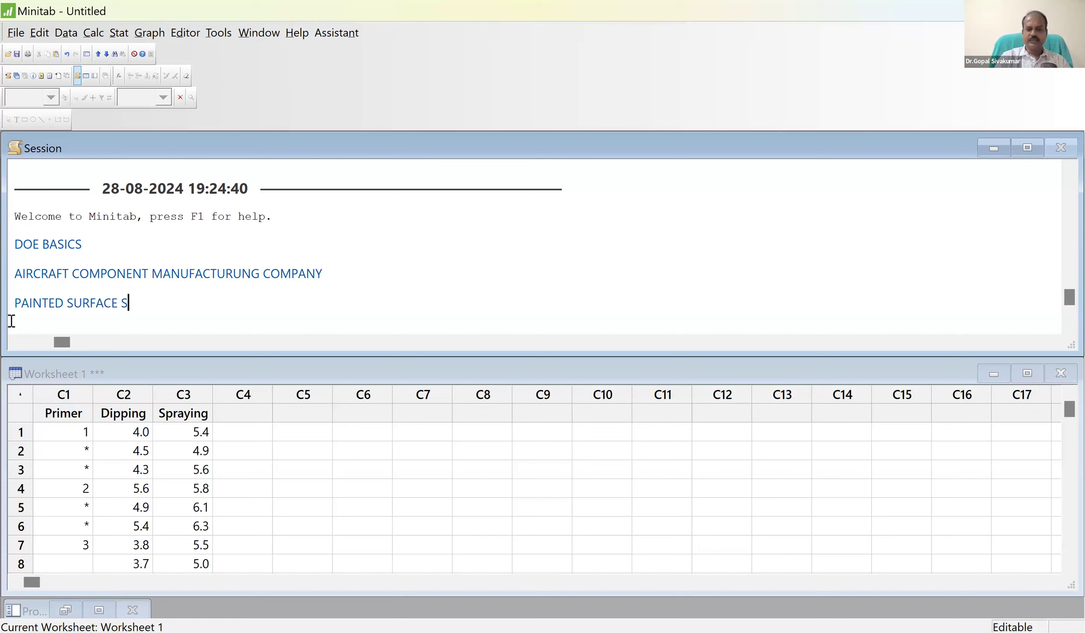
{"action": "type", "text": "HOULD HAVE"}
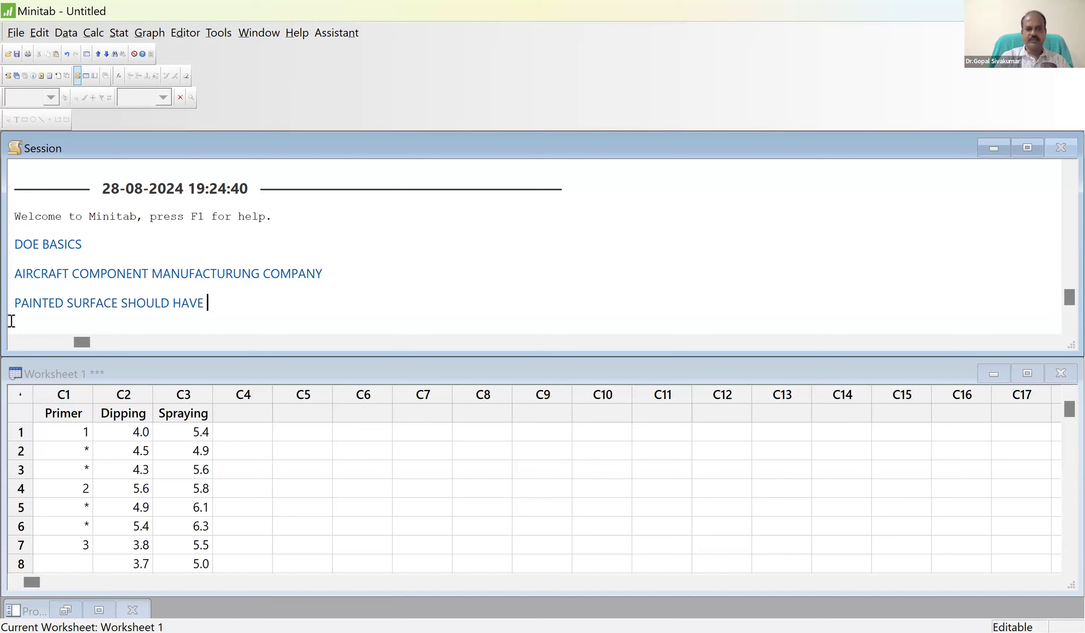
{"action": "key", "text": "BackSpace"}
{"action": "key", "text": "BackSpace"}
{"action": "key", "text": "BackSpace"}
{"action": "key", "text": "BackSpace"}
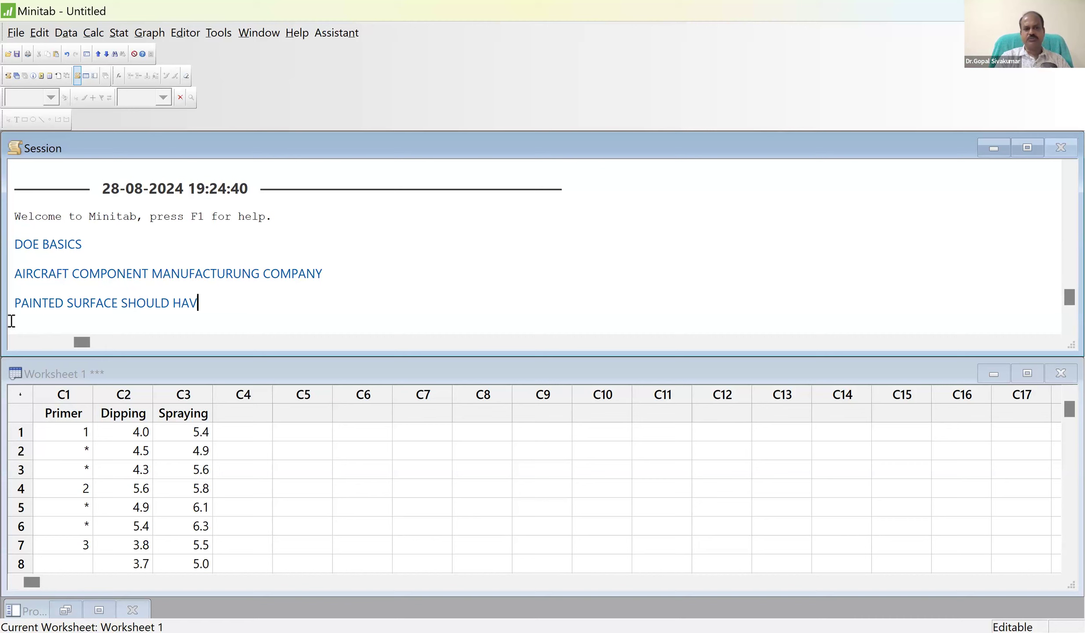
{"action": "type", "text": "WITHSTAND T"}
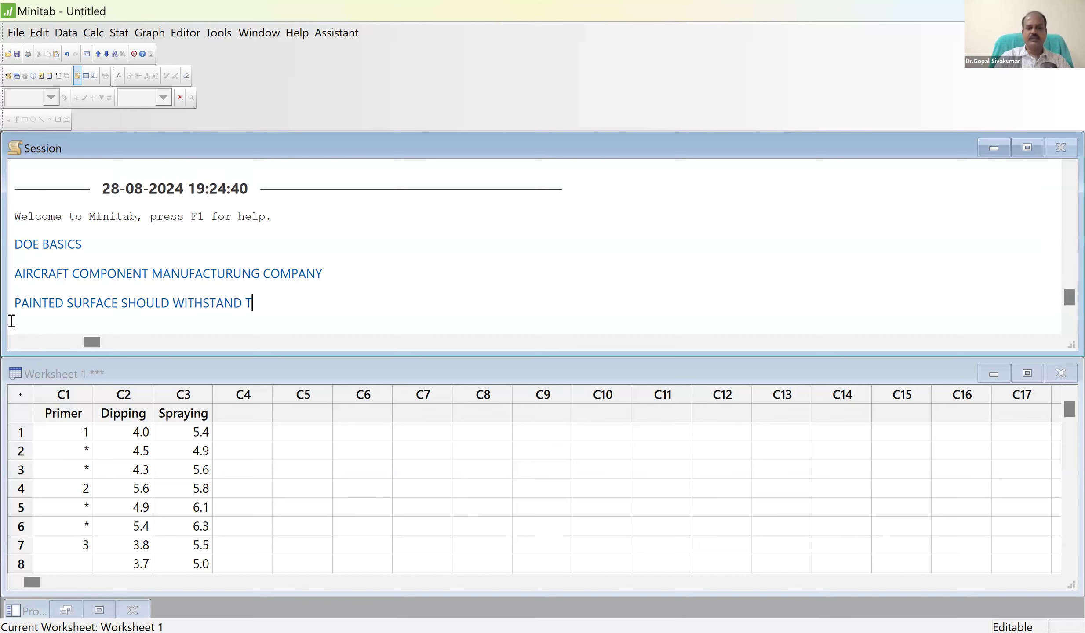
{"action": "type", "text": "HE OPERATING CONDITIONS"}
{"action": "key", "text": "Return"}
{"action": "key", "text": "Return"}
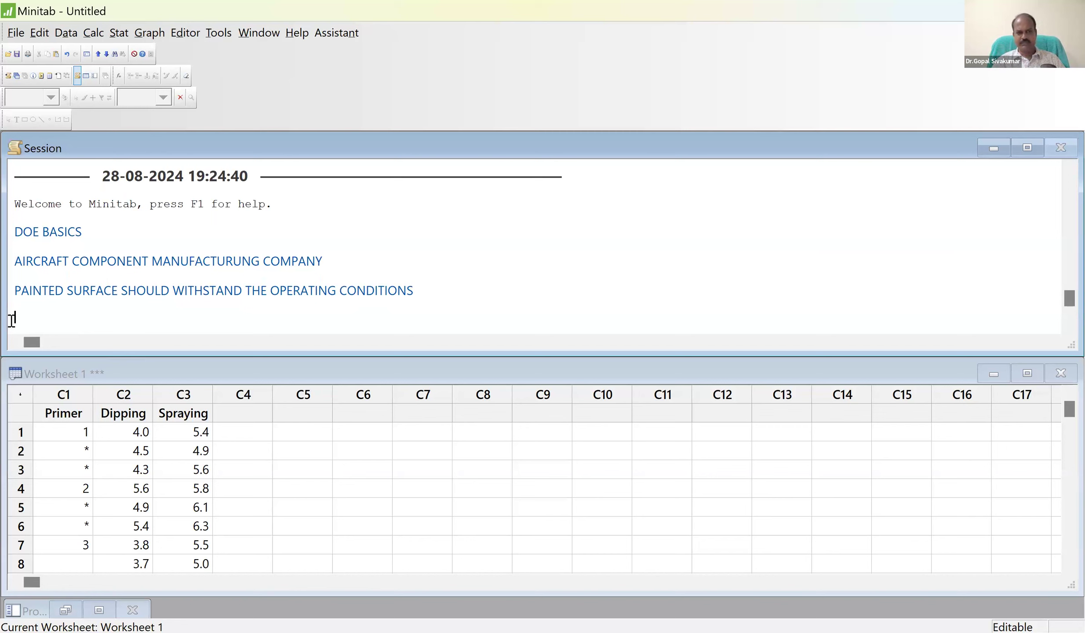
Add the session note "ADHESIVE STRENGTH = Y" under the painted surface requirement
{"action": "type", "text": "AD"}
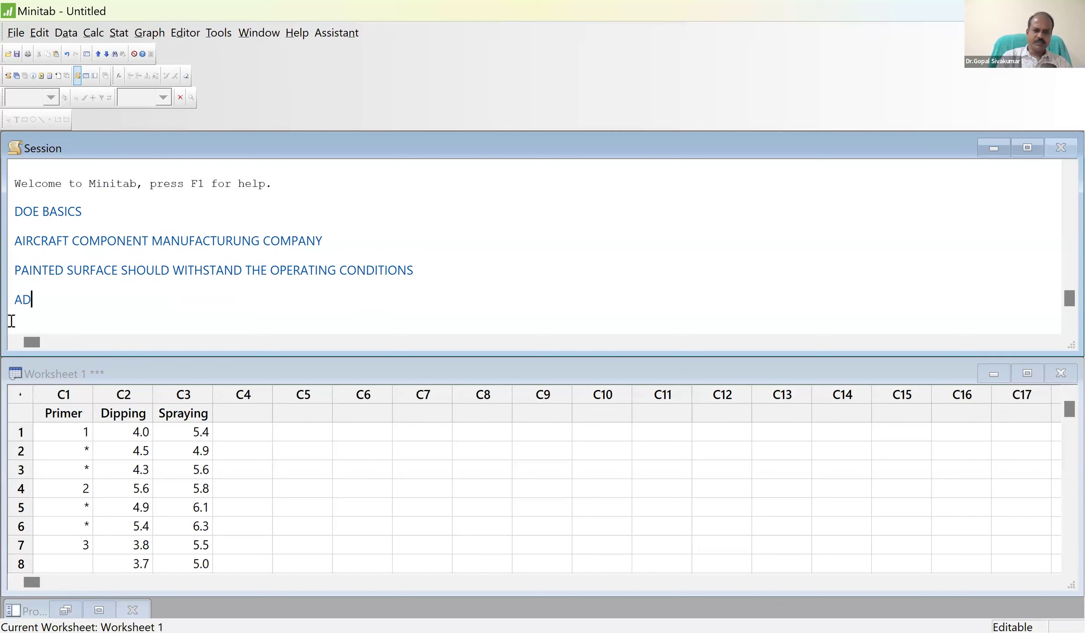
{"action": "type", "text": "HESIO"}
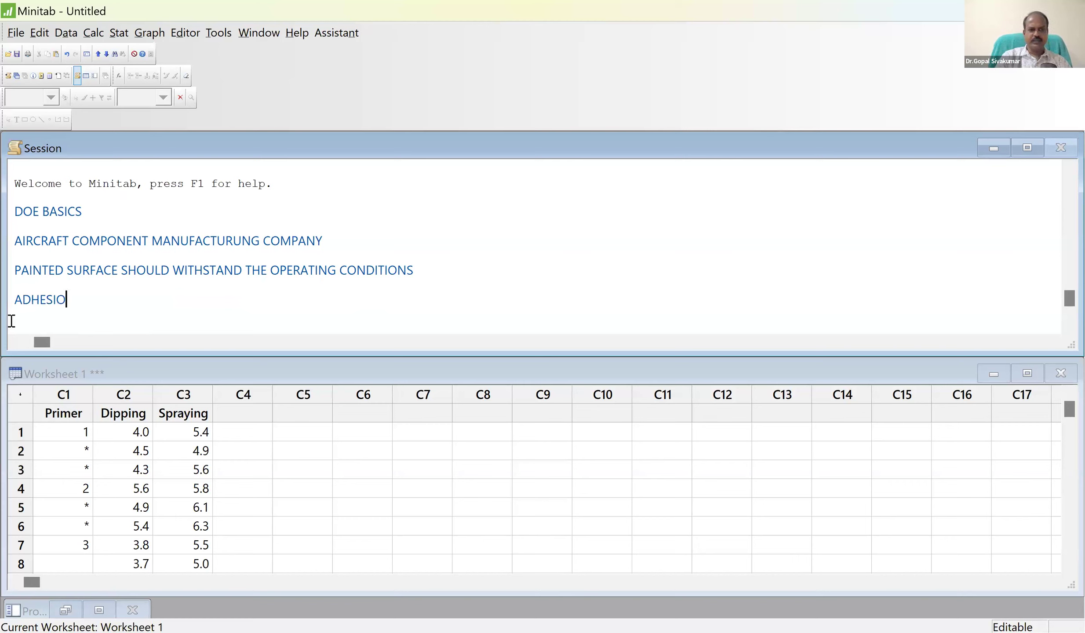
{"action": "key", "text": "BackSpace"}
{"action": "type", "text": "VE STRENGTH ="}
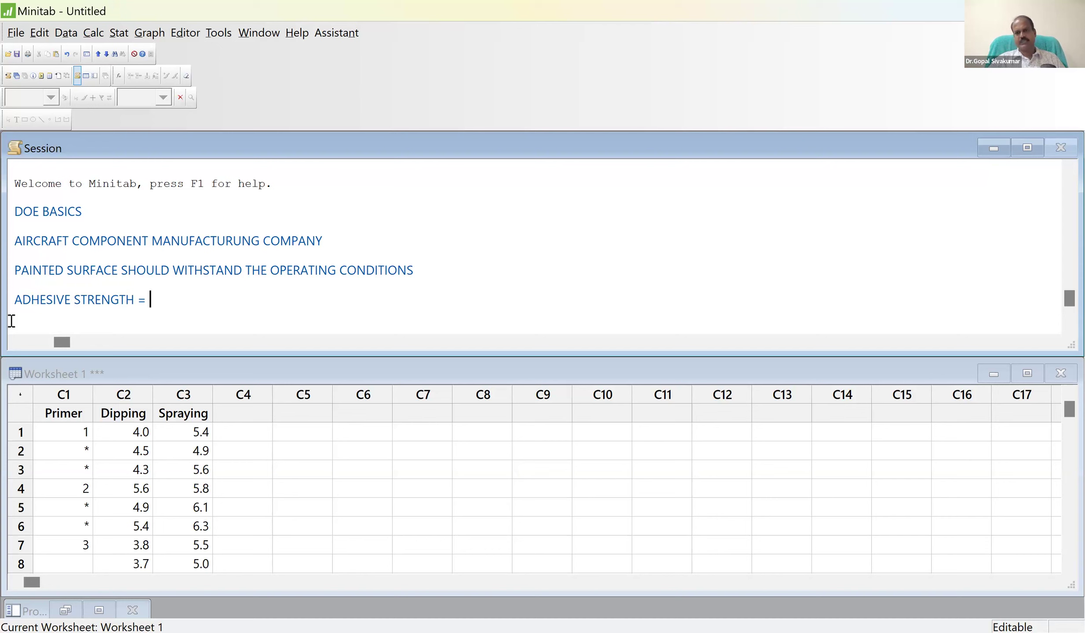
{"action": "type", "text": "Y"}
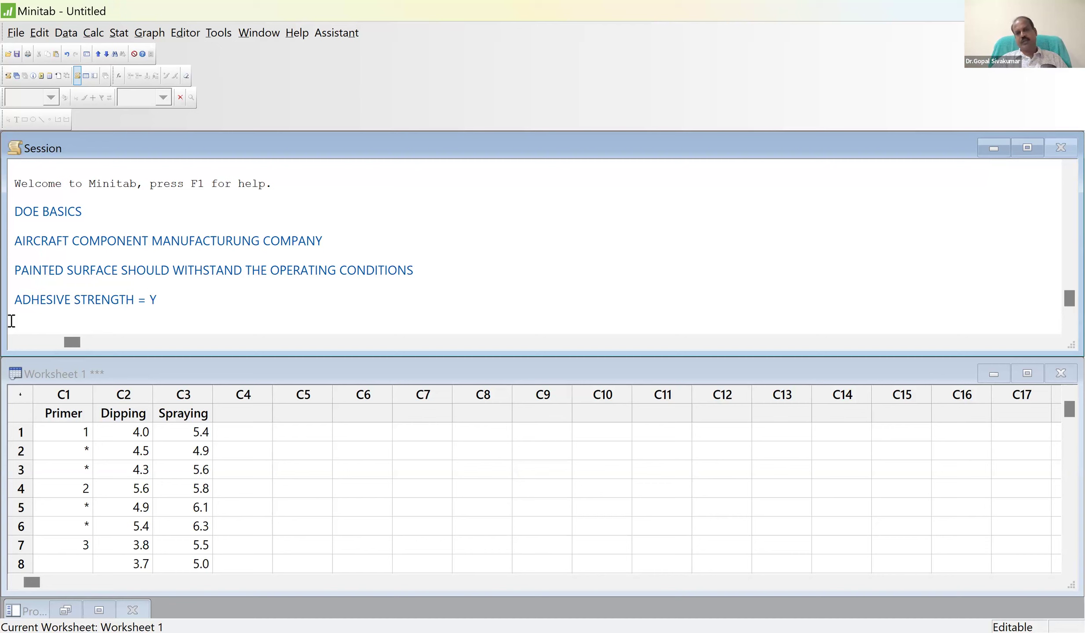
{"action": "key", "text": "Return"}
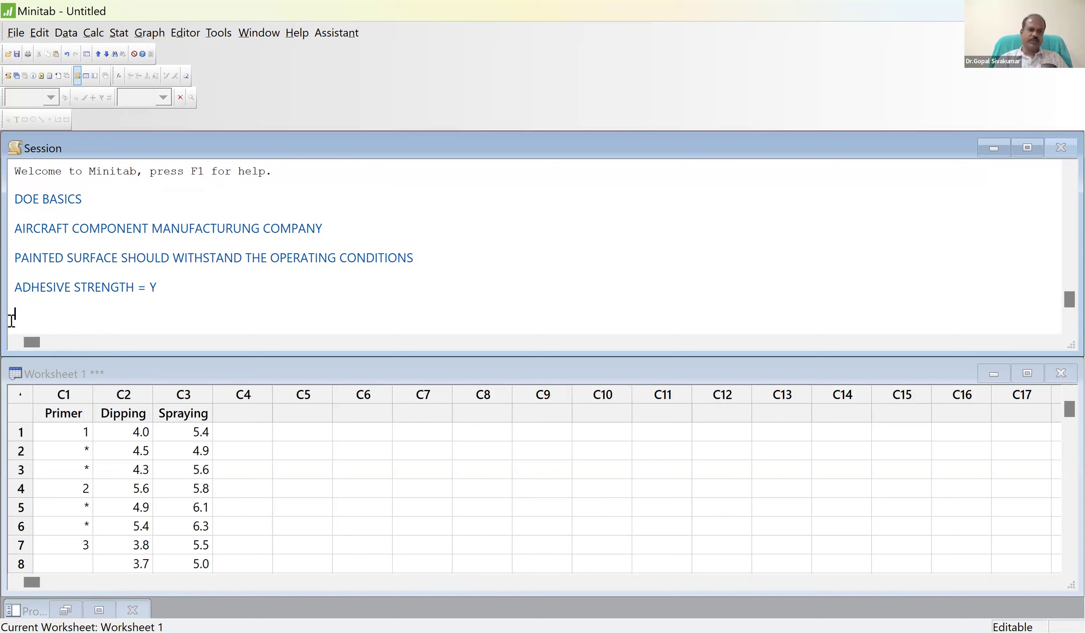
{"action": "key", "text": "BackSpace"}
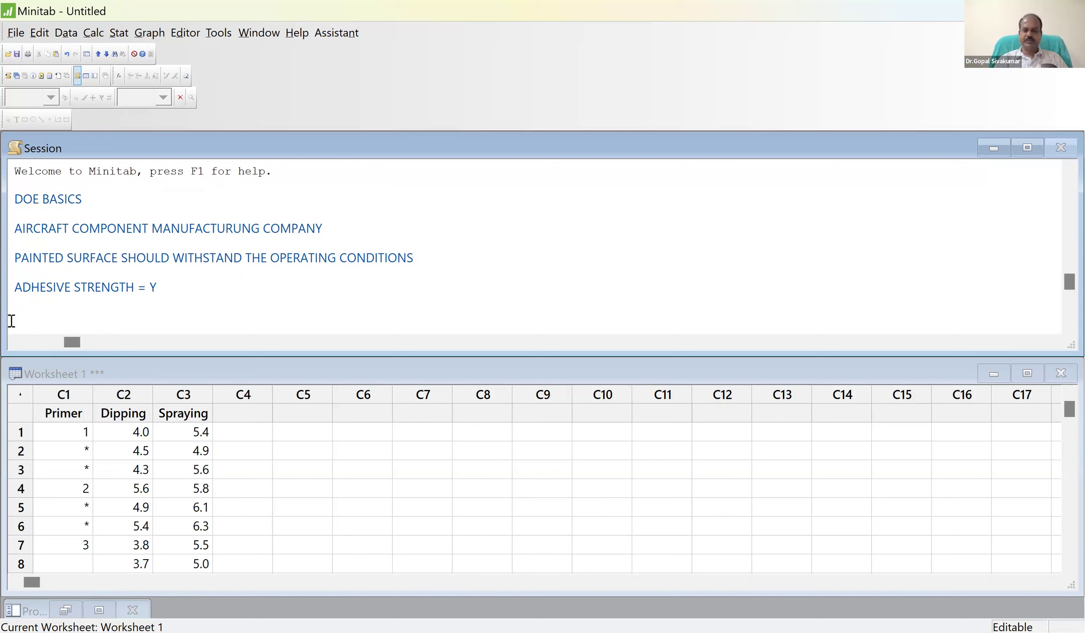
Add the note "Y IS MEASURABLE? =>CONTINUOUS" directly under the adhesive strength line
{"action": "key", "text": "Return"}
{"action": "type", "text": "Y "}
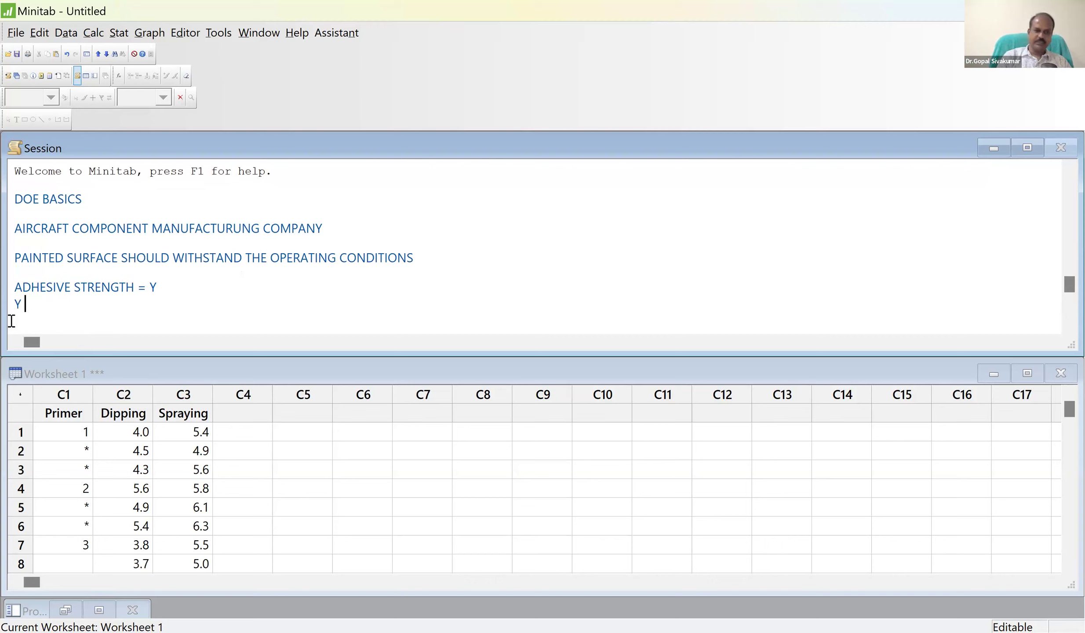
{"action": "type", "text": "IS MEASURABLE"}
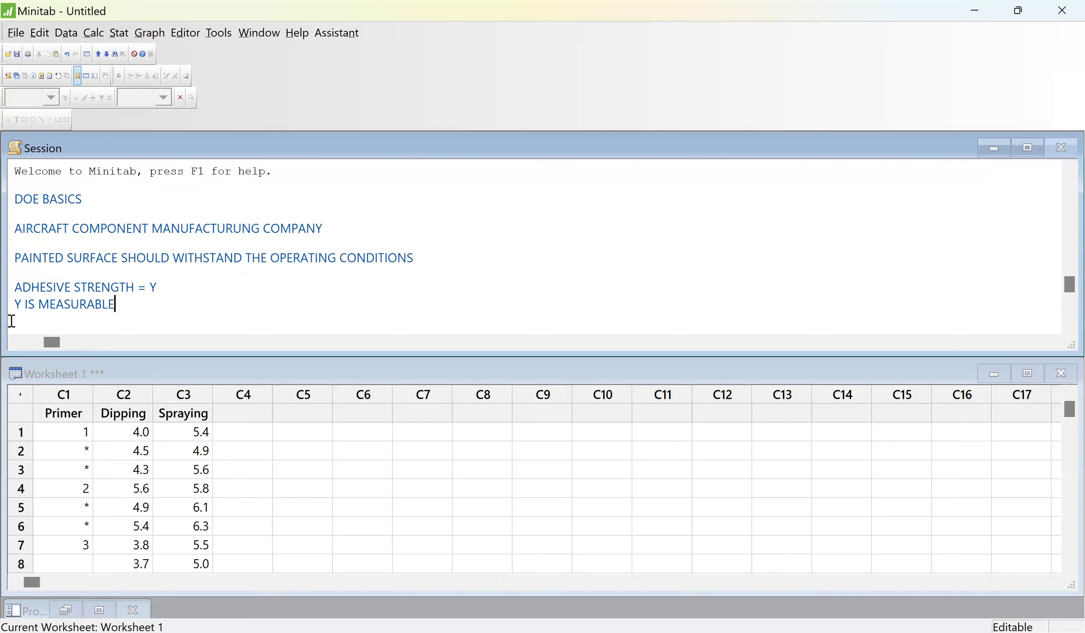
{"action": "type", "text": "?>"}
{"action": "key", "text": "BackSpace"}
{"action": "key", "text": "BackSpace"}
{"action": "type", "text": "? =>CO"}
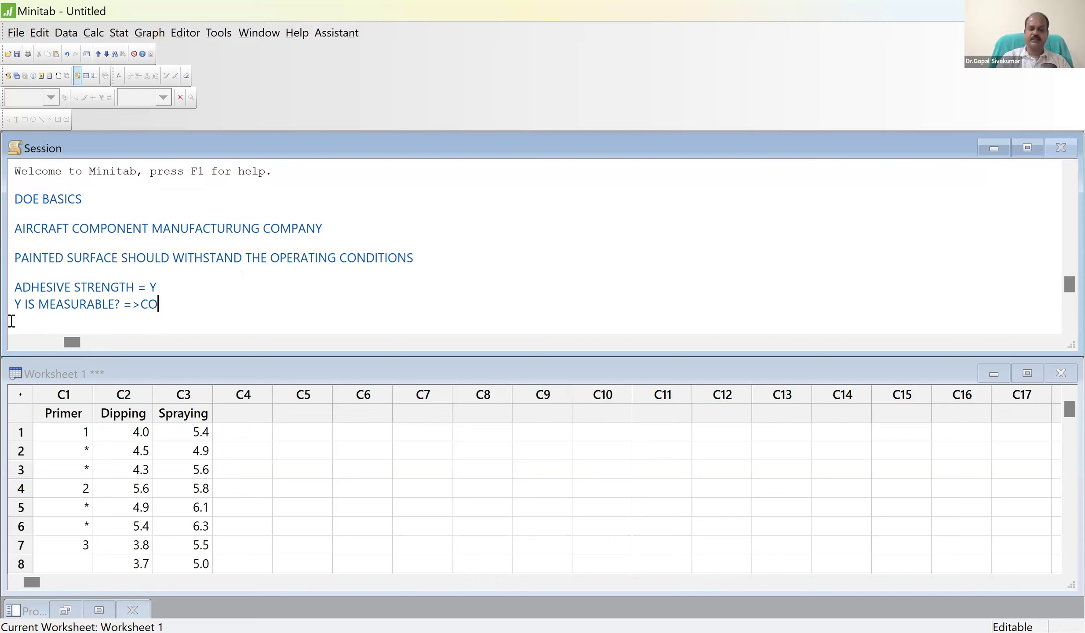
{"action": "type", "text": "NTINUOUS"}
{"action": "key", "text": "Return"}
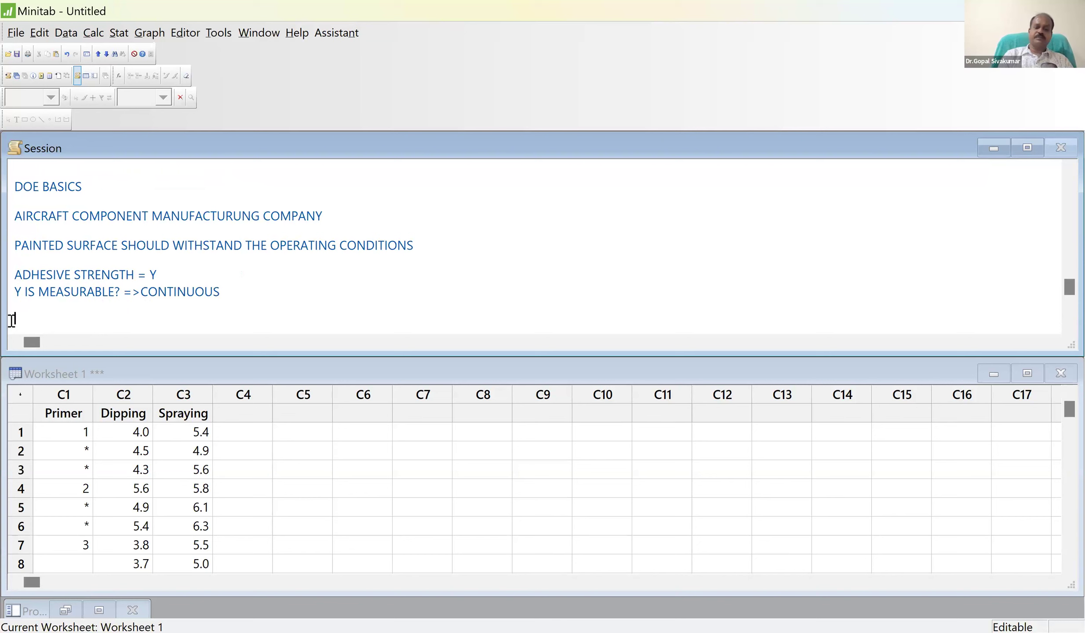
Add the note "PRIMERS => P1, P2, P3" after a blank line below the measurability note
{"action": "key", "text": "Return"}
{"action": "type", "text": "PRIMER"}
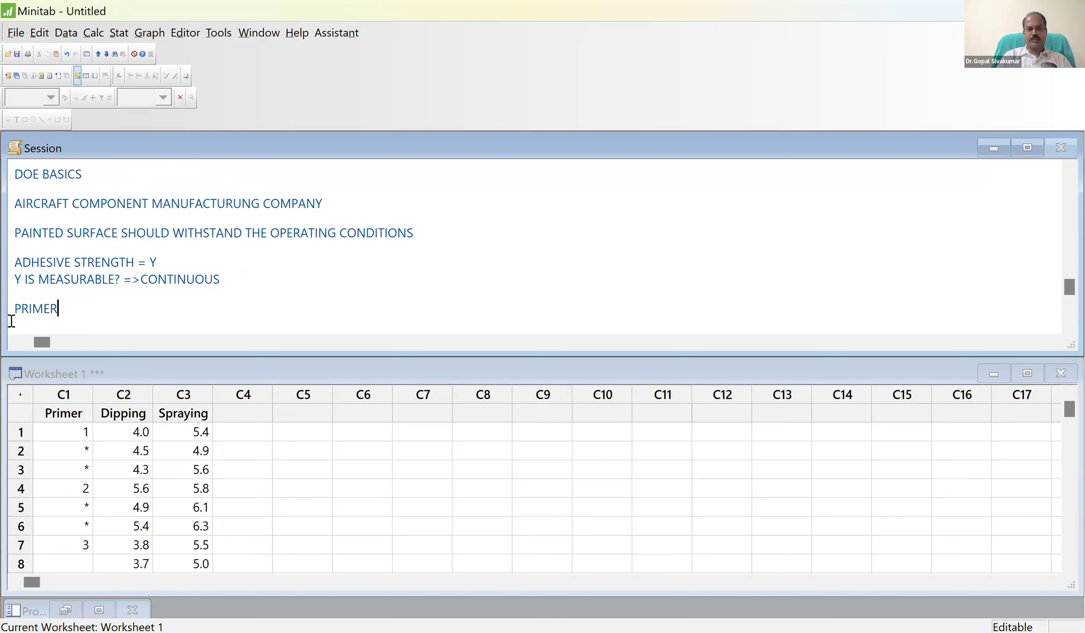
{"action": "type", "text": "S"}
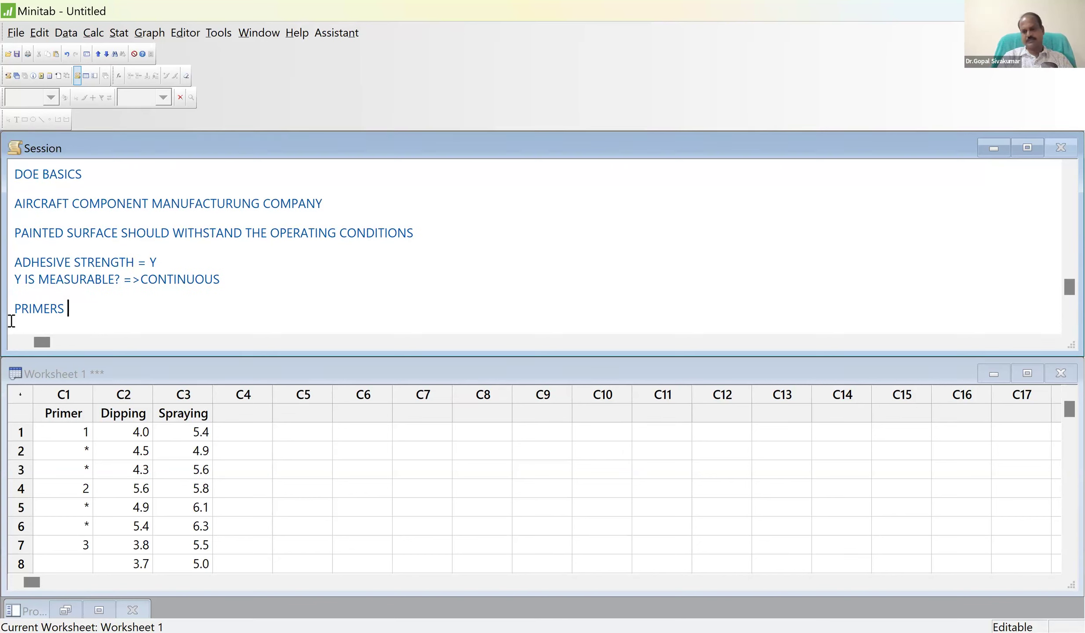
{"action": "type", "text": " =>"}
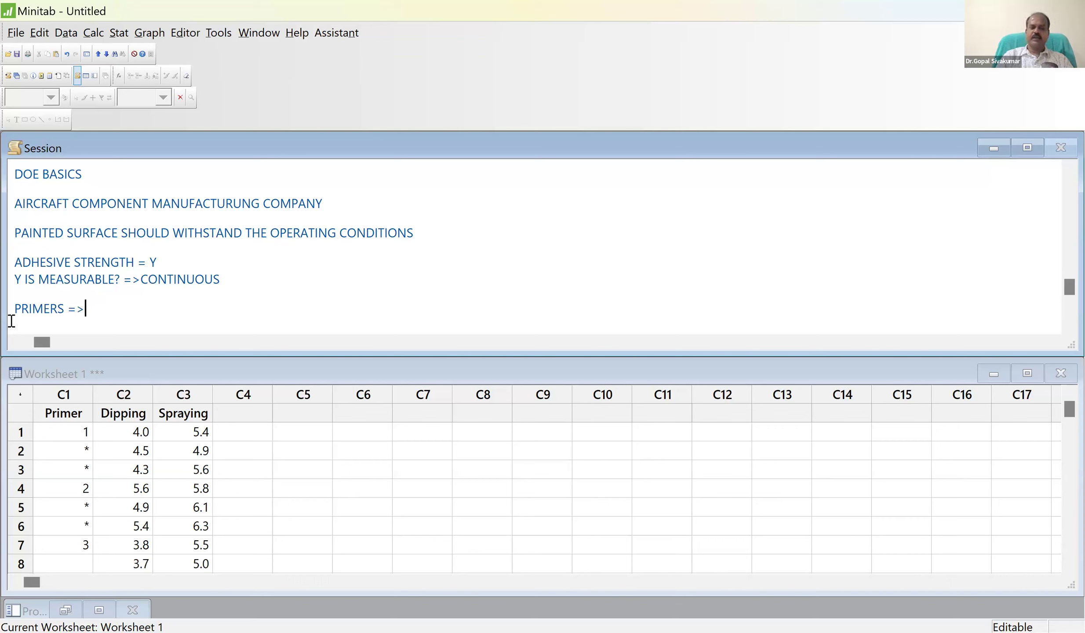
{"action": "type", "text": " P1, P2, P3"}
{"action": "key", "text": "Return"}
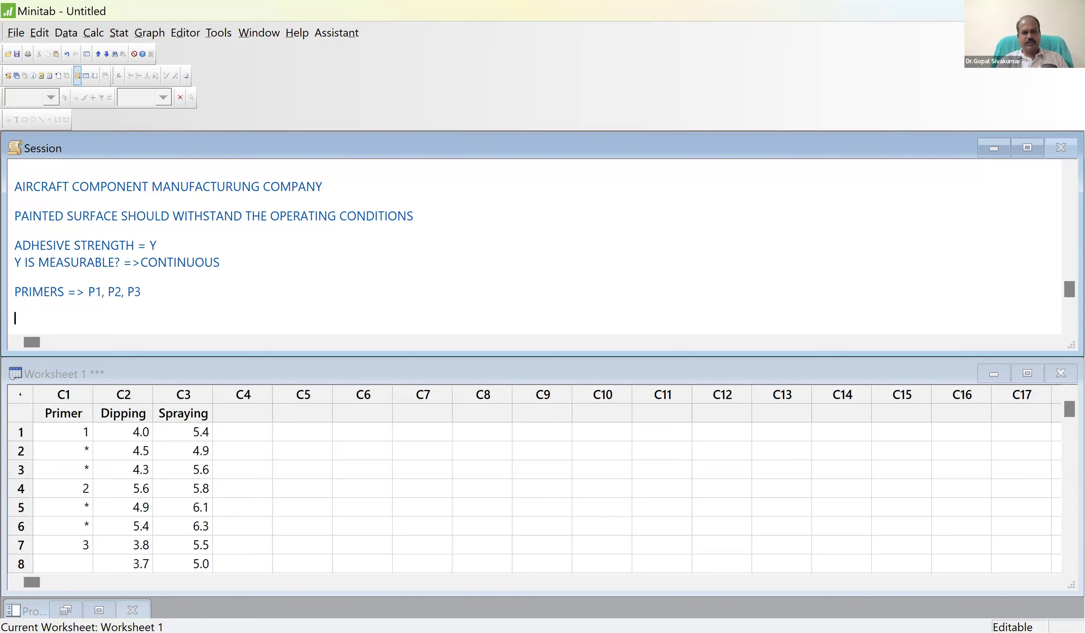
Insert the label "X1: " in front of "PRIMERS" in the primers line of the session notes
{"action": "left_click", "coordinate": [138, 244]}
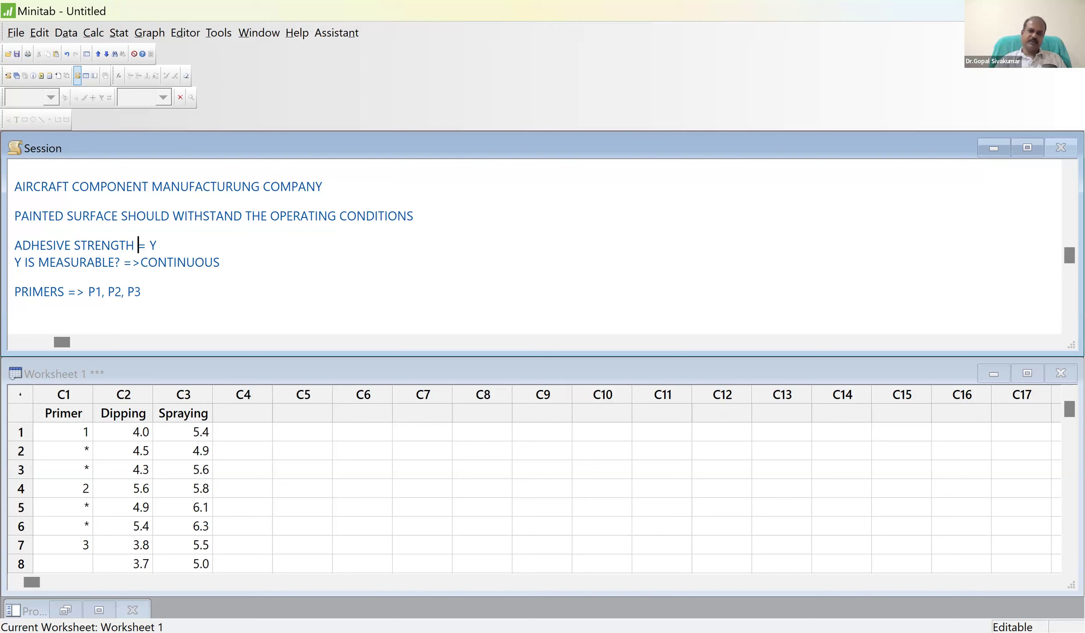
{"action": "key", "text": "Down"}
{"action": "key", "text": "Down"}
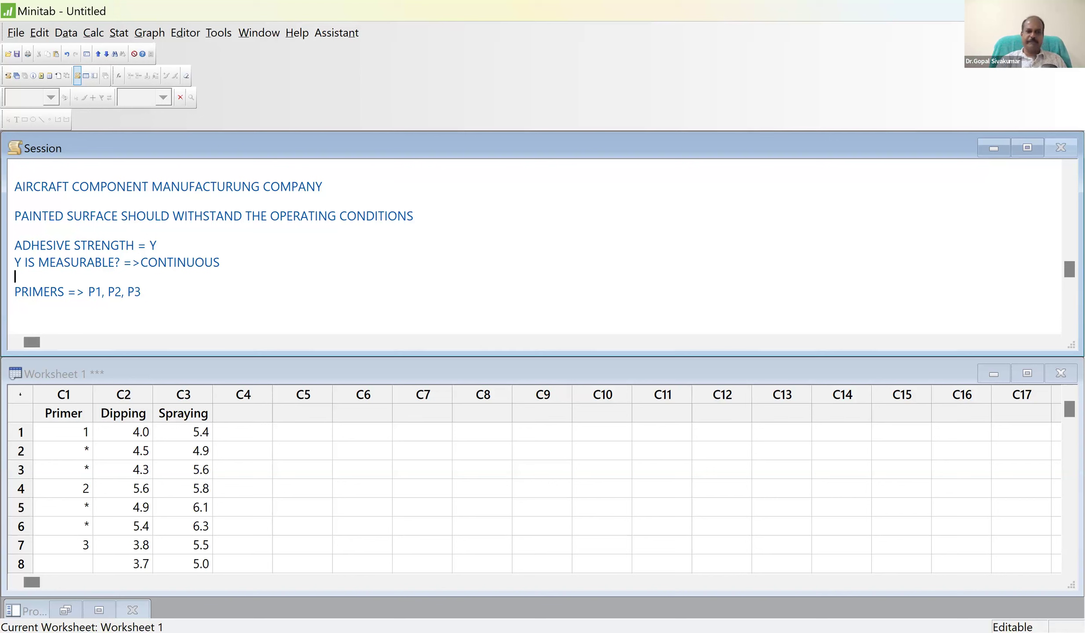
{"action": "key", "text": "Down"}
{"action": "type", "text": "X1"}
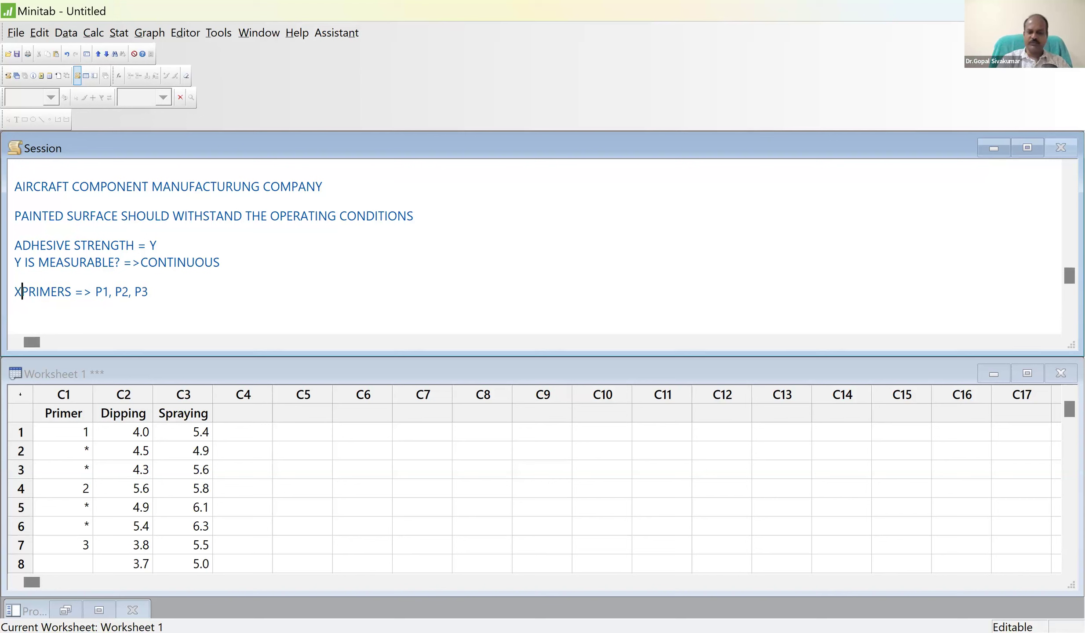
{"action": "type", "text": ":"}
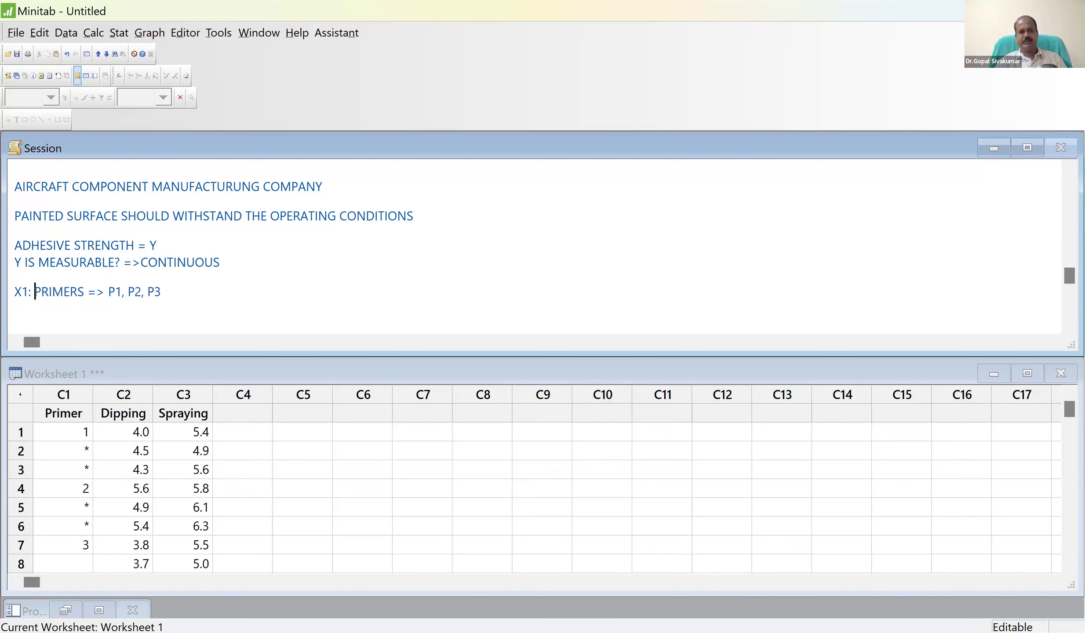
Add the note "X2: PAINTING METHODS => DIPPING & SPRAYING" directly under the primers line
{"action": "left_click", "coordinate": [231, 302]}
{"action": "type", "text": "X2:"}
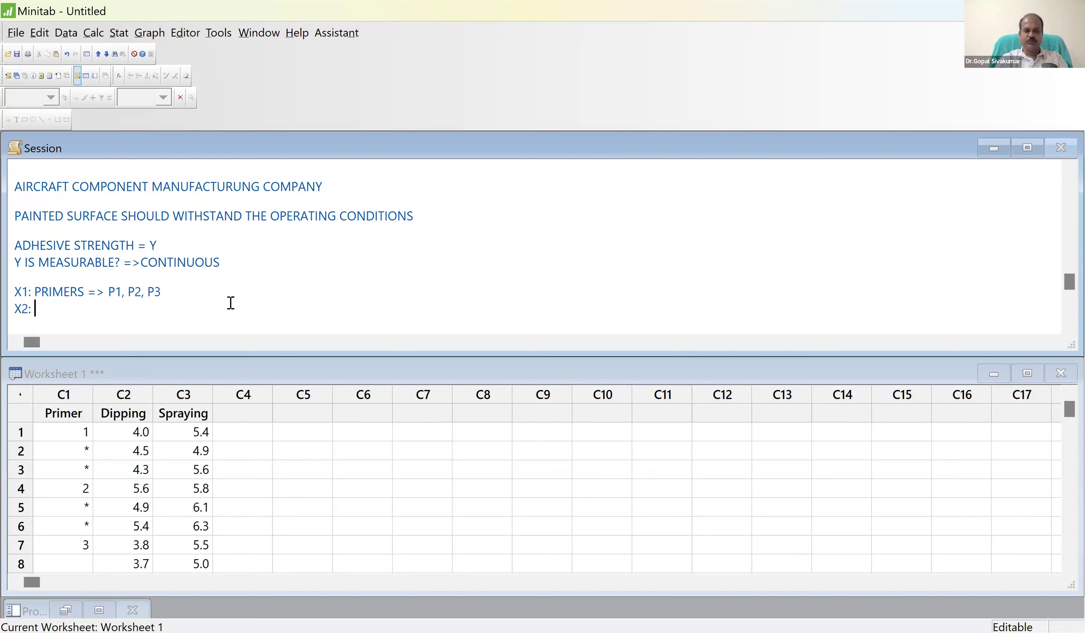
{"action": "type", "text": " PAINTI"}
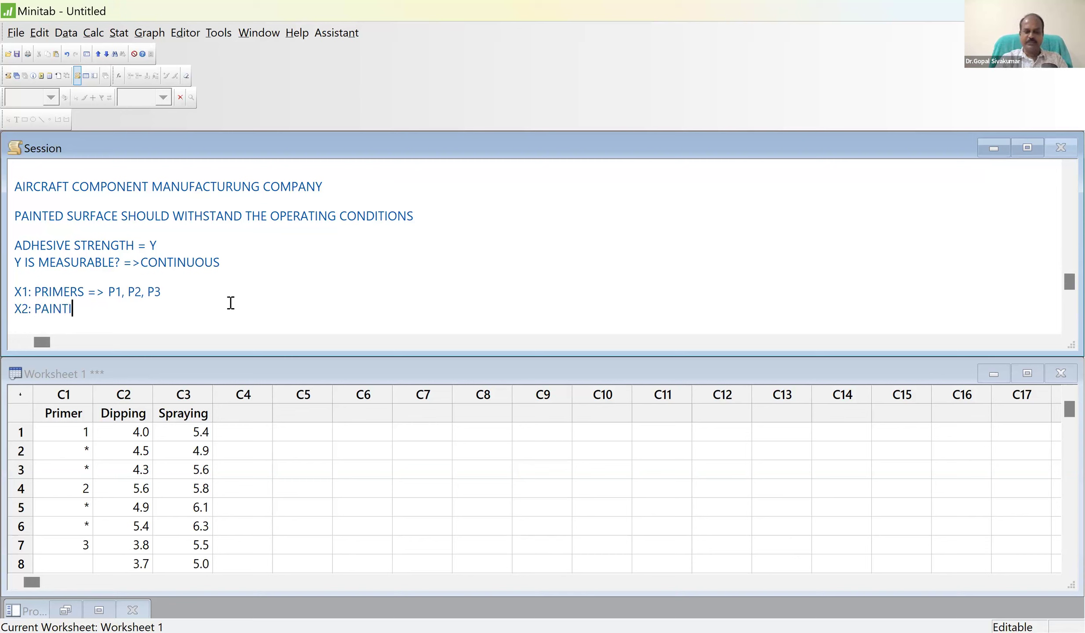
{"action": "type", "text": "NG MEWITH"}
{"action": "key", "text": "BackSpace"}
{"action": "key", "text": "BackSpace"}
{"action": "key", "text": "BackSpace"}
{"action": "key", "text": "BackSpace"}
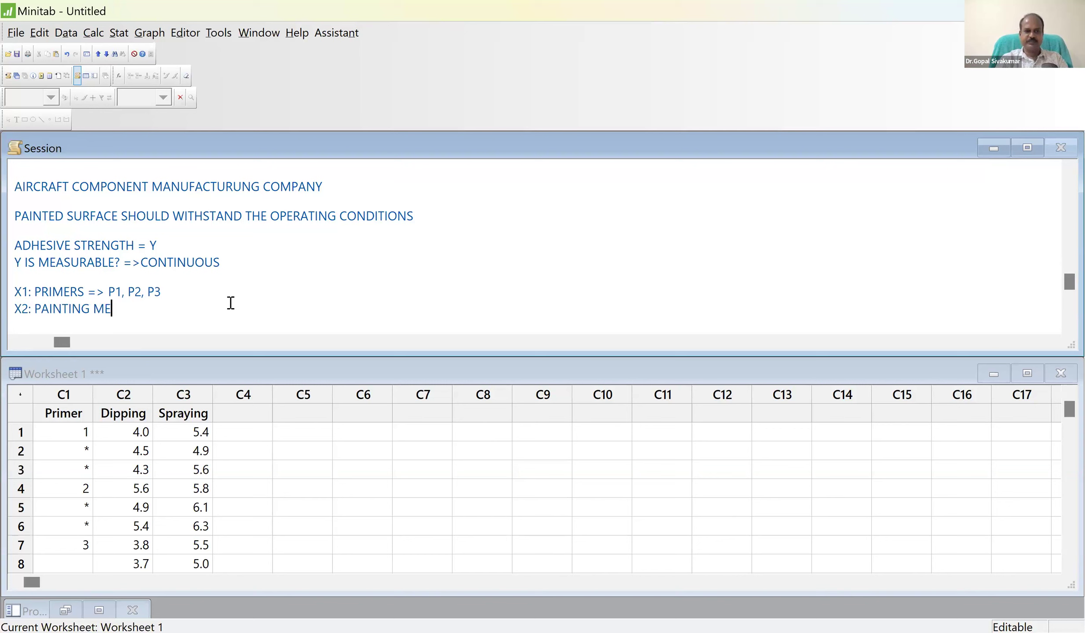
{"action": "type", "text": "THODS "}
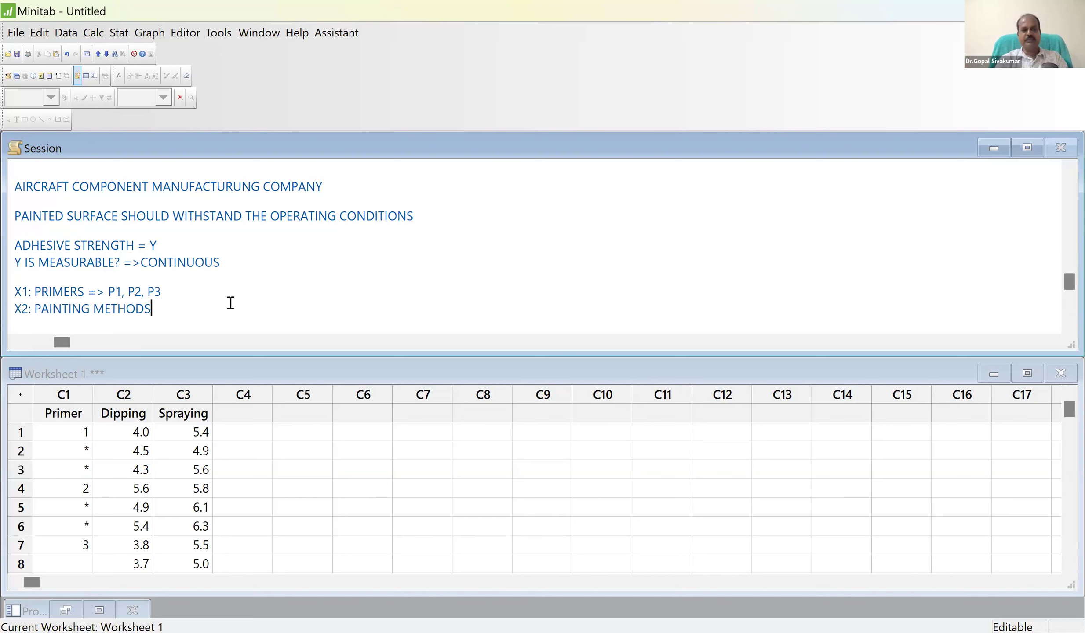
{"action": "type", "text": "=> "}
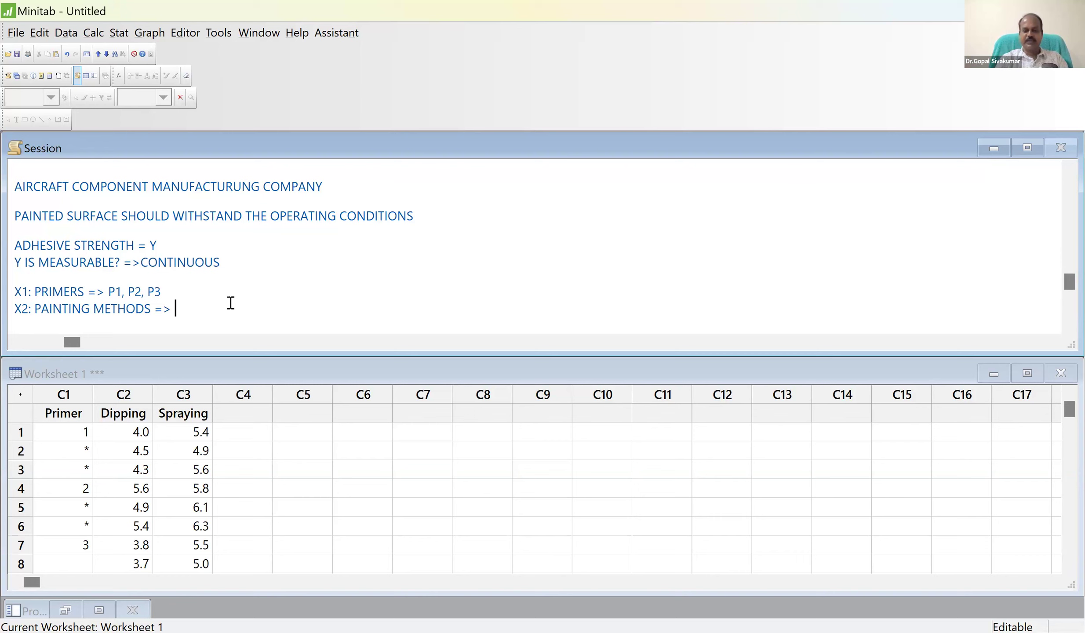
{"action": "type", "text": "DIPPING &"}
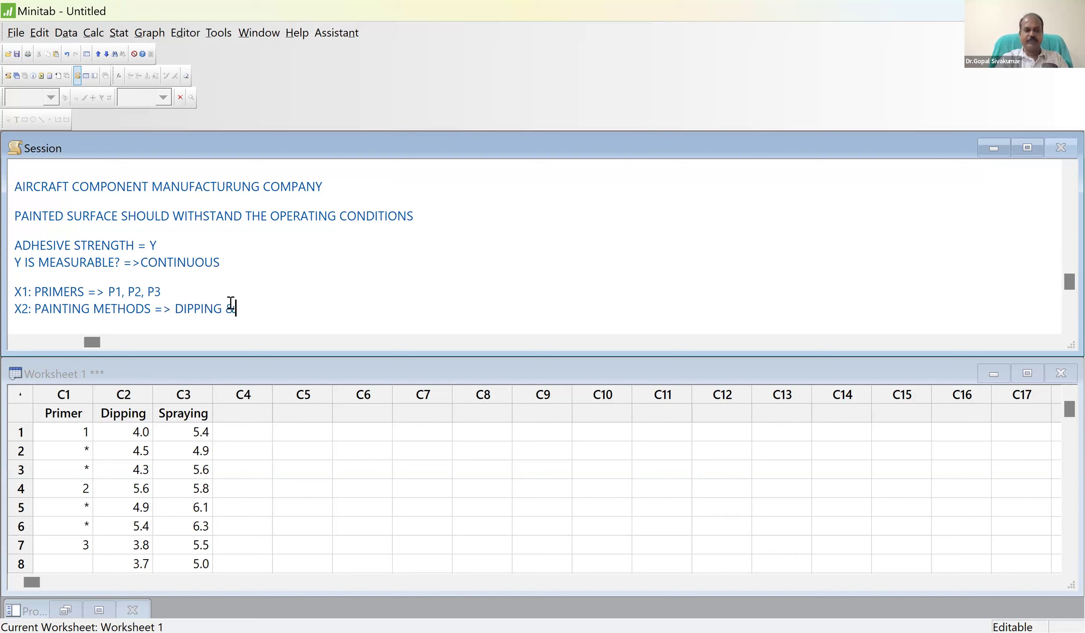
{"action": "type", "text": " SPRAYING"}
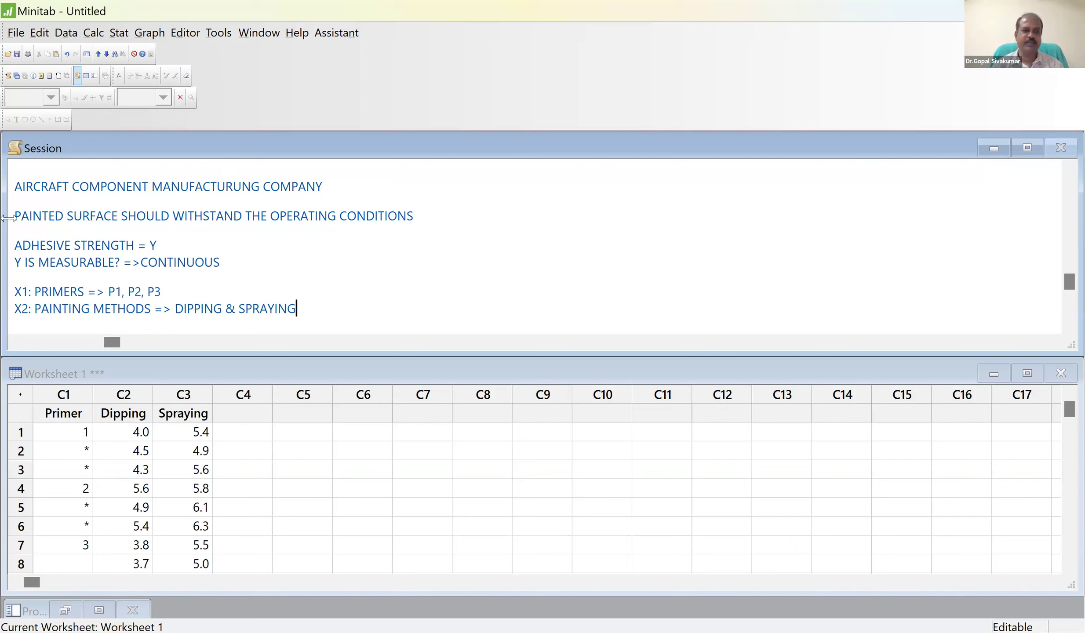
Append "(3 LEVELS)" to the X1 primers line and "(2 LEVELS)" to the X2 painting methods line
{"action": "left_click", "coordinate": [264, 294]}
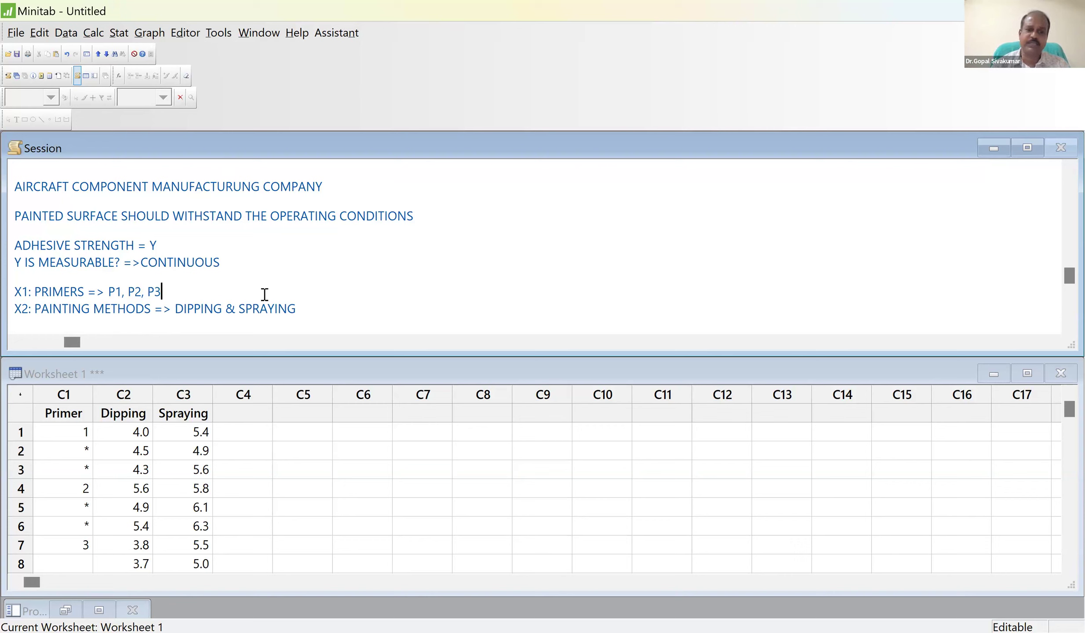
{"action": "type", "text": "(3 LEVELS)"}
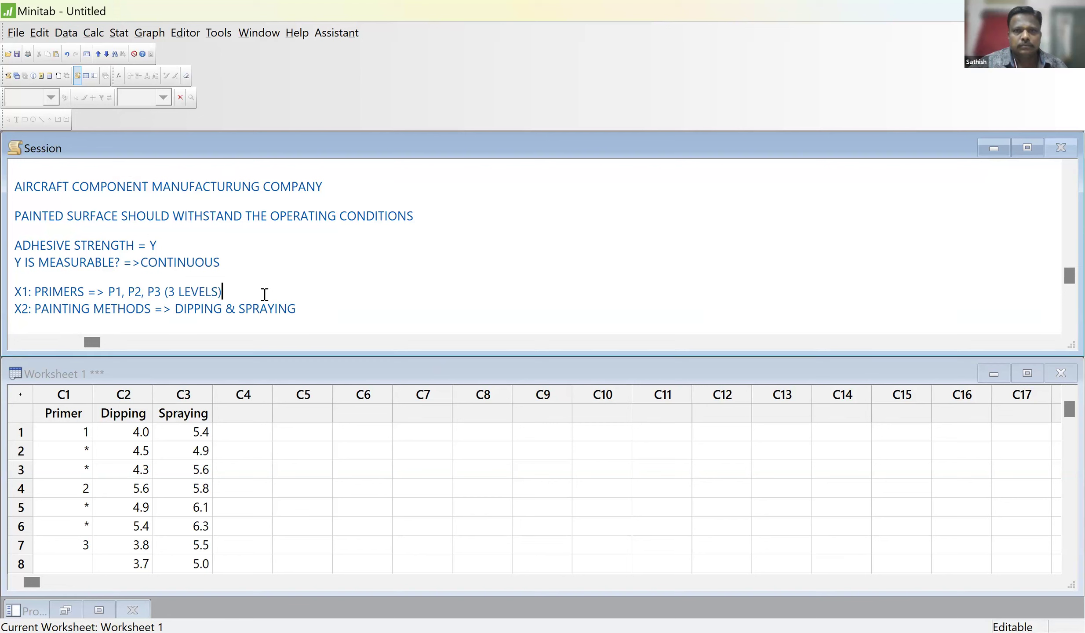
{"action": "left_click", "coordinate": [337, 307]}
{"action": "type", "text": "(2 LEVELS"}
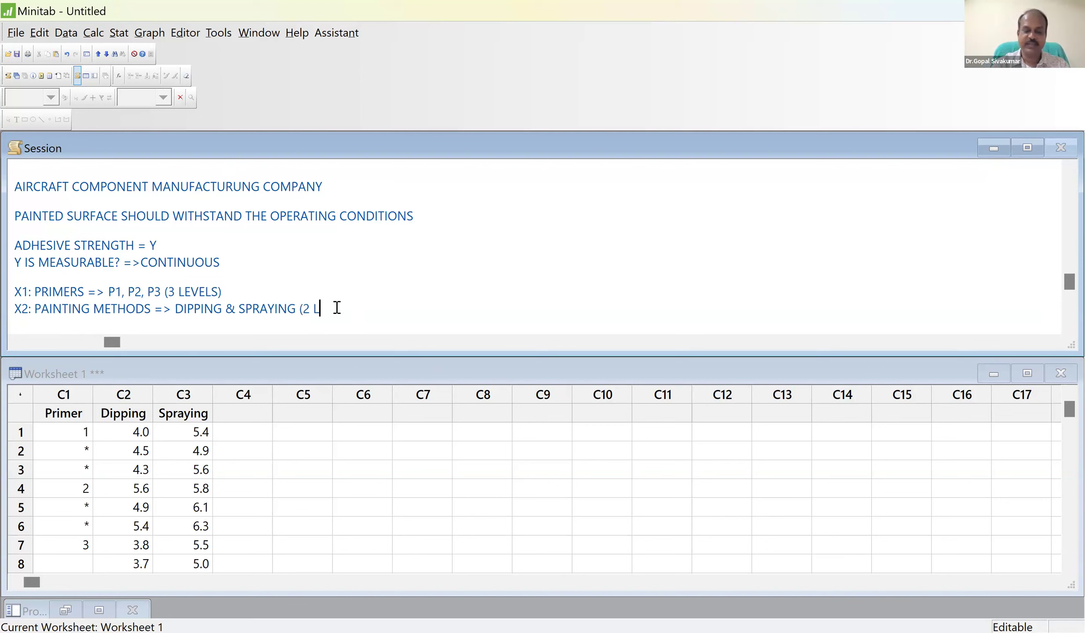
{"action": "type", "text": ")"}
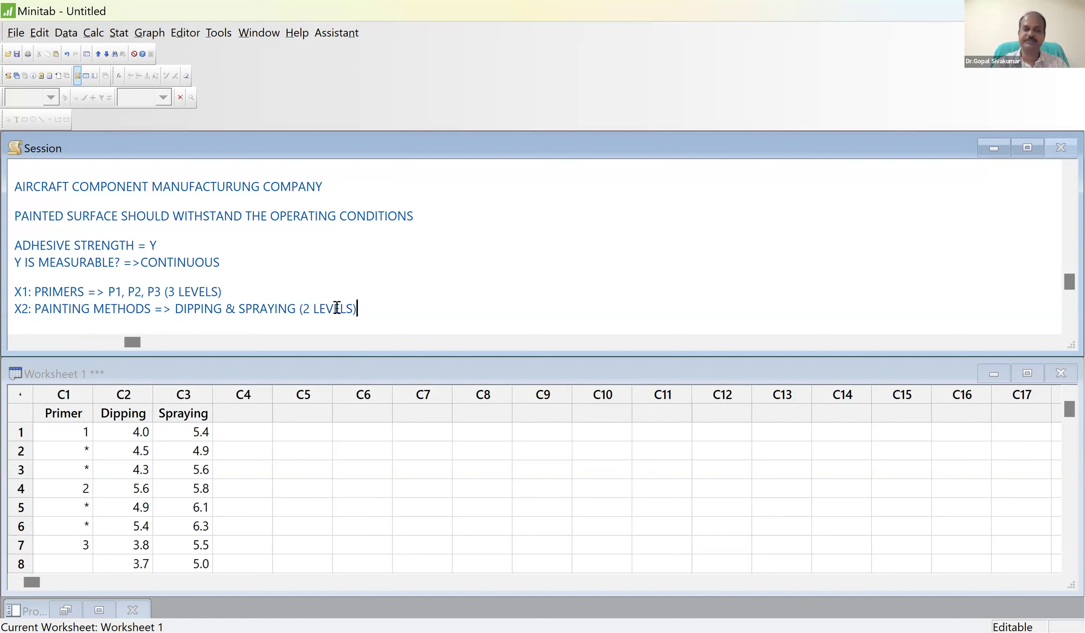
Add the note "NO. OF EXPERIMENTS : L1 X L2 = 3 X 2 =6" under the X2 line
{"action": "key", "text": "Return"}
{"action": "type", "text": "N"}
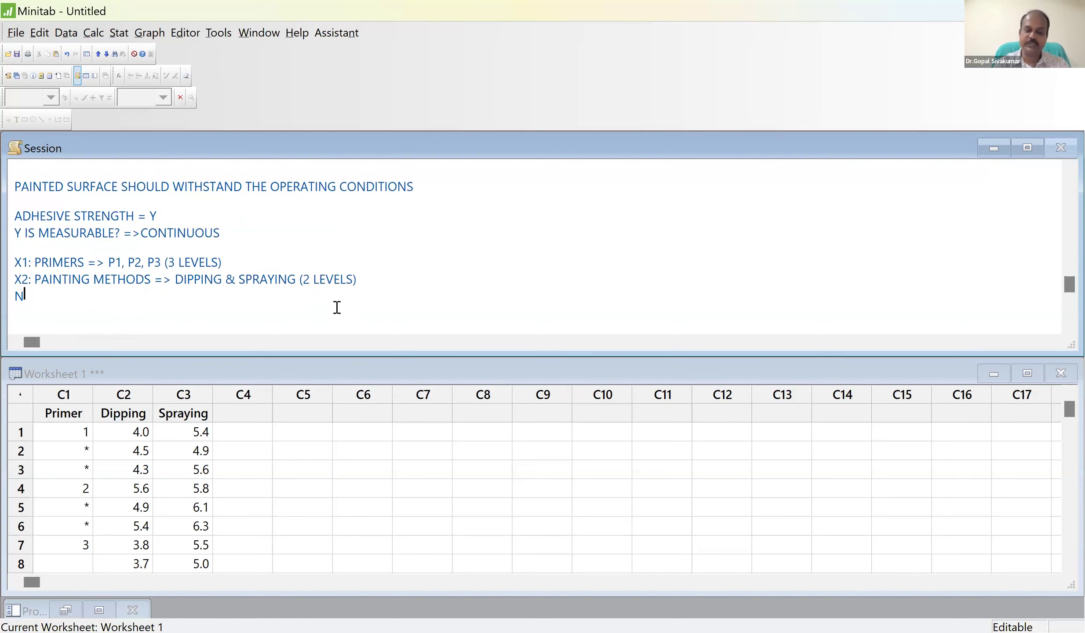
{"action": "type", "text": "O. OF "}
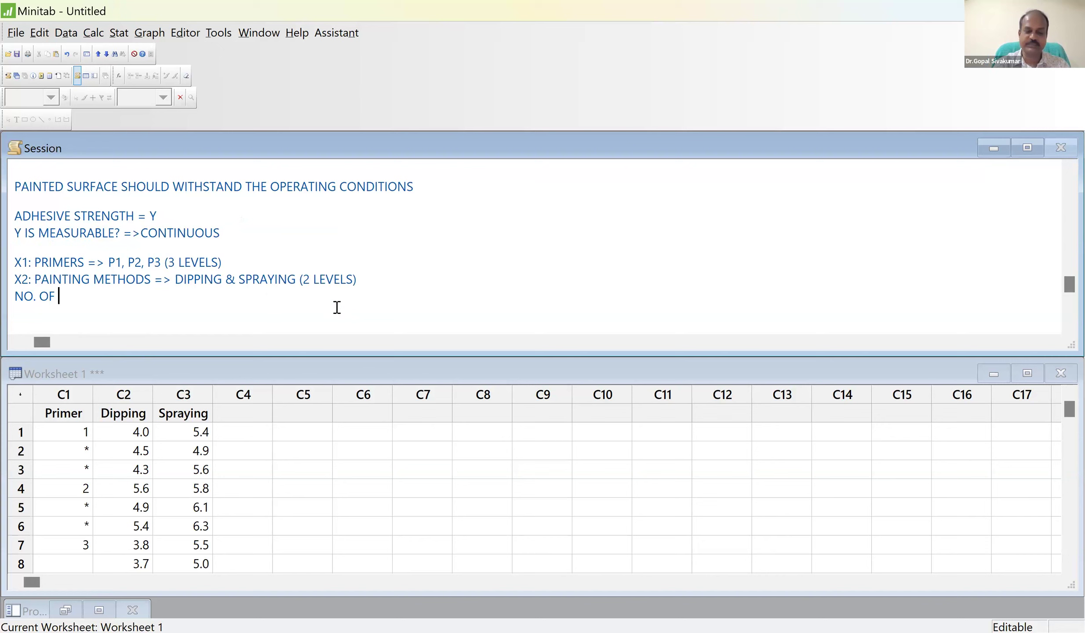
{"action": "type", "text": "EXPE"}
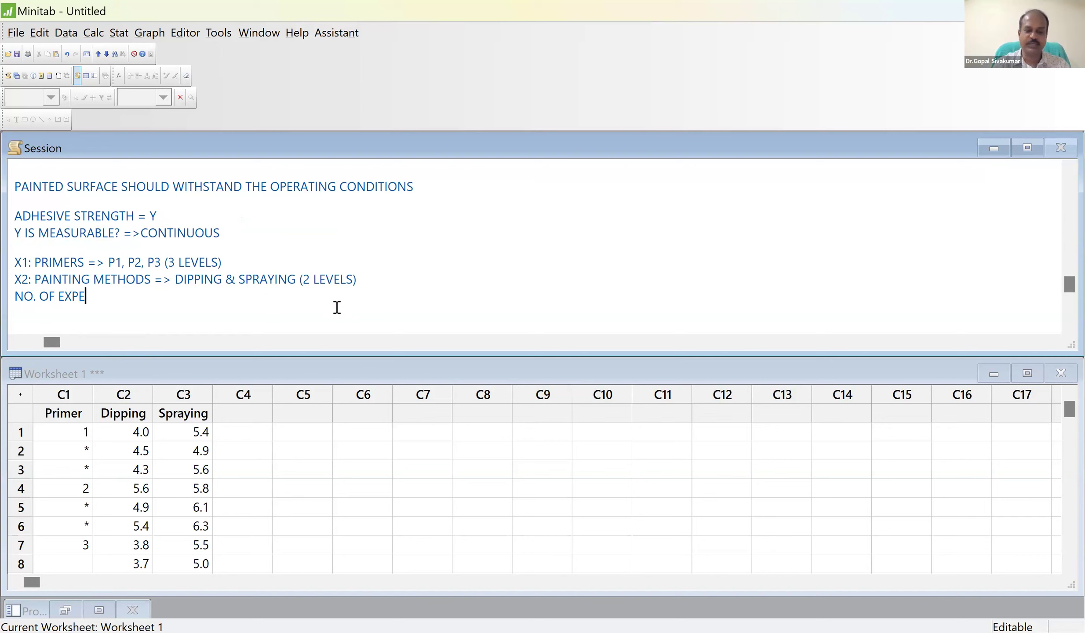
{"action": "type", "text": "RIENT"}
{"action": "key", "text": "BackSpace"}
{"action": "key", "text": "BackSpace"}
{"action": "key", "text": "BackSpace"}
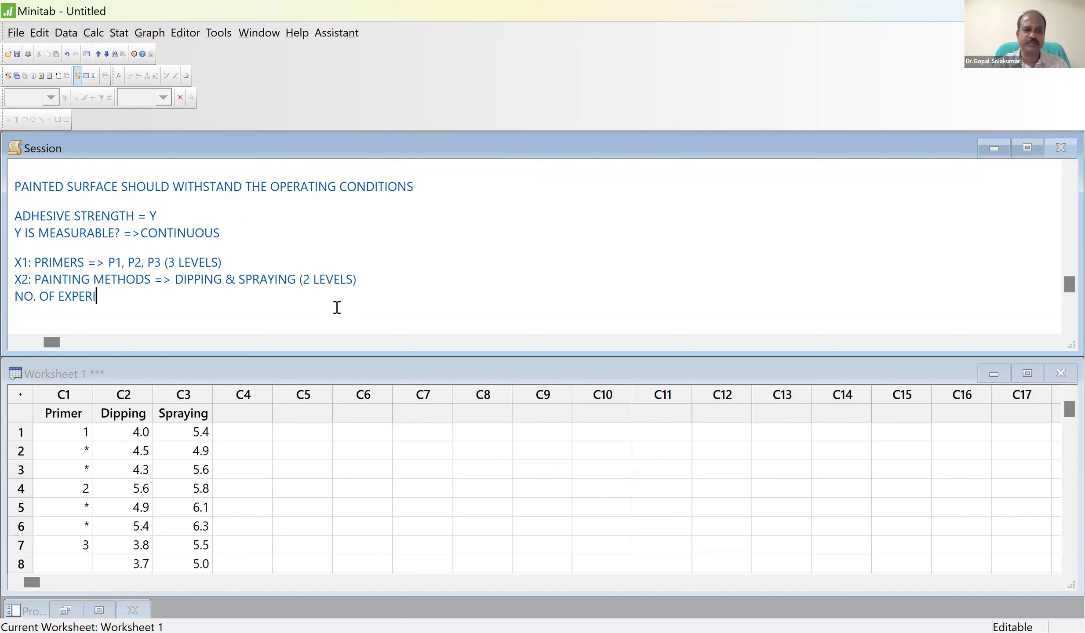
{"action": "type", "text": "MENTS : L1 "}
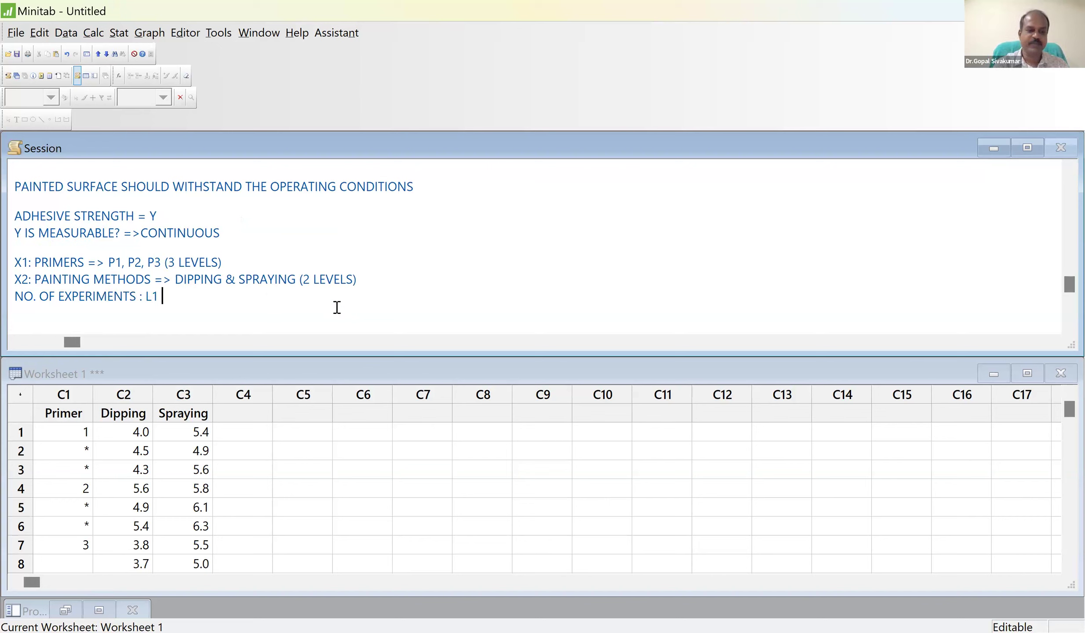
{"action": "type", "text": "X L2 = "}
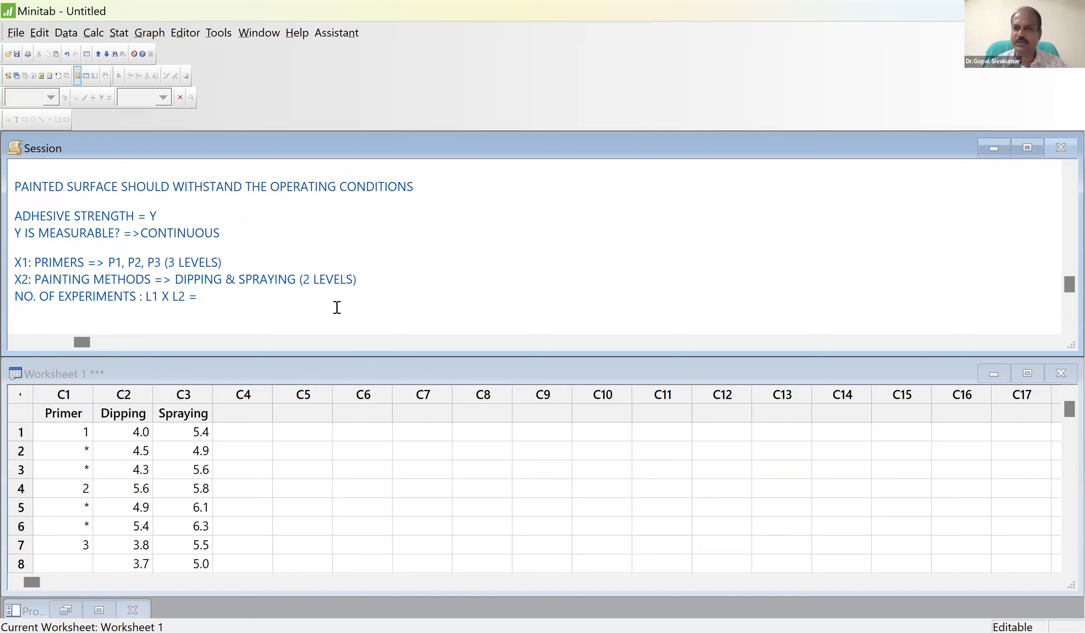
{"action": "type", "text": "3 X 2 =6"}
Add the note "PRINCIPLES OF DOE: BLOCKING, RANDOMIZATION, REPLICATION" after a blank line below the experiment count
{"action": "key", "text": "Return"}
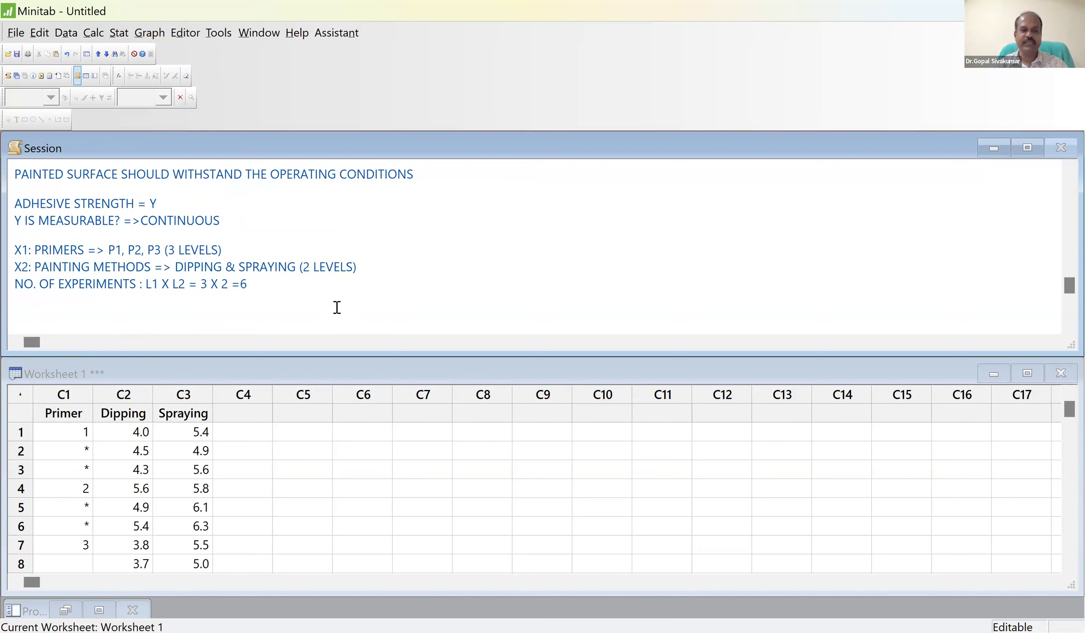
{"action": "type", "text": "PRIN"}
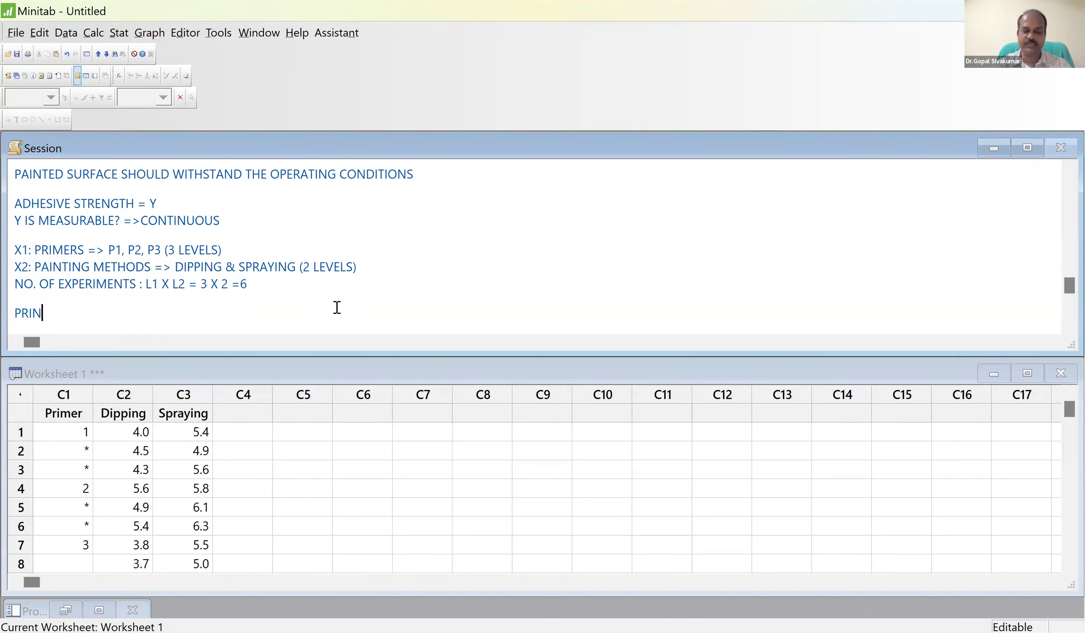
{"action": "type", "text": "CIPLES O"}
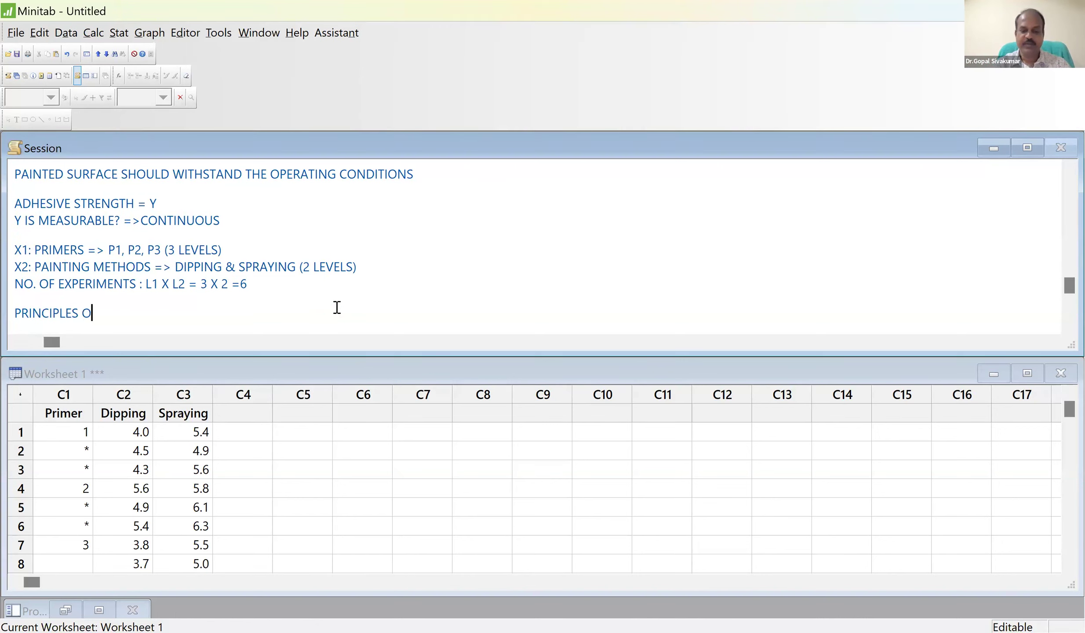
{"action": "type", "text": "F DOE:"}
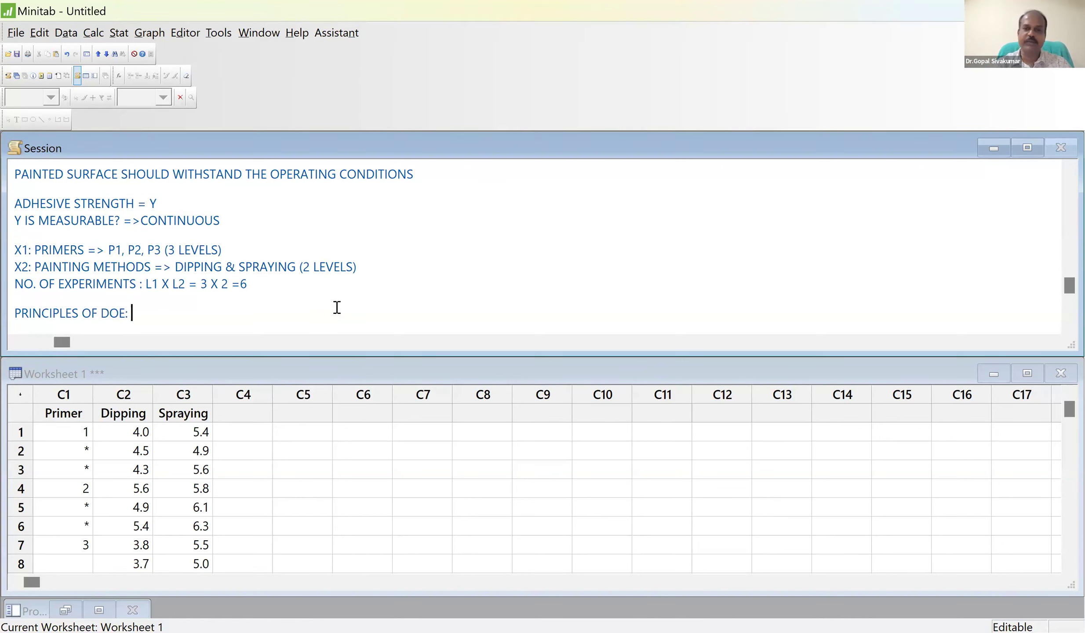
{"action": "type", "text": " BLOCKING"}
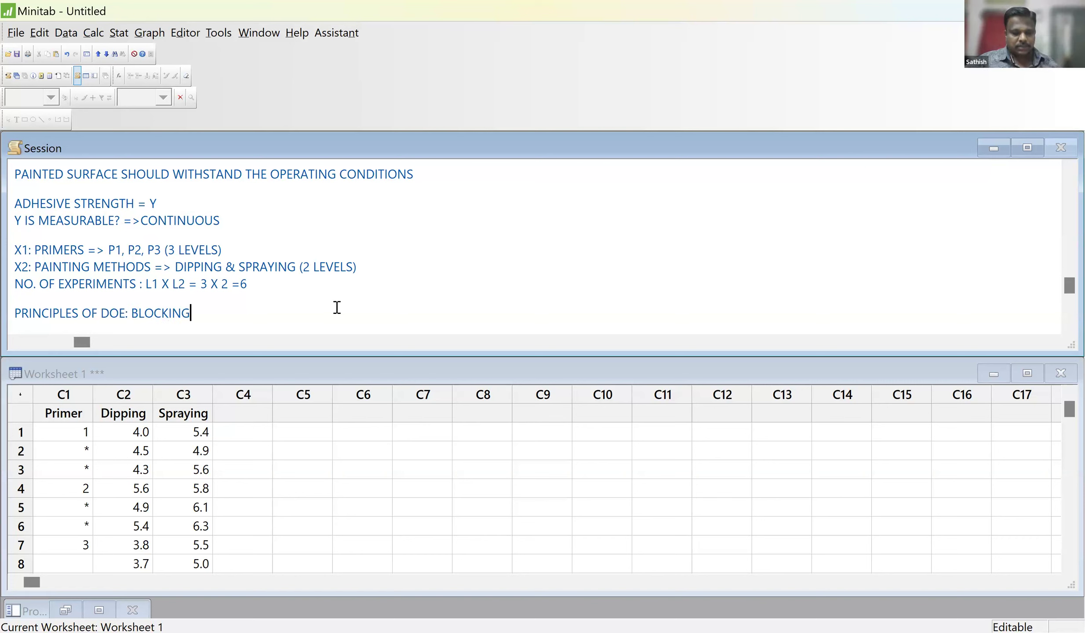
{"action": "type", "text": ", RANDO"}
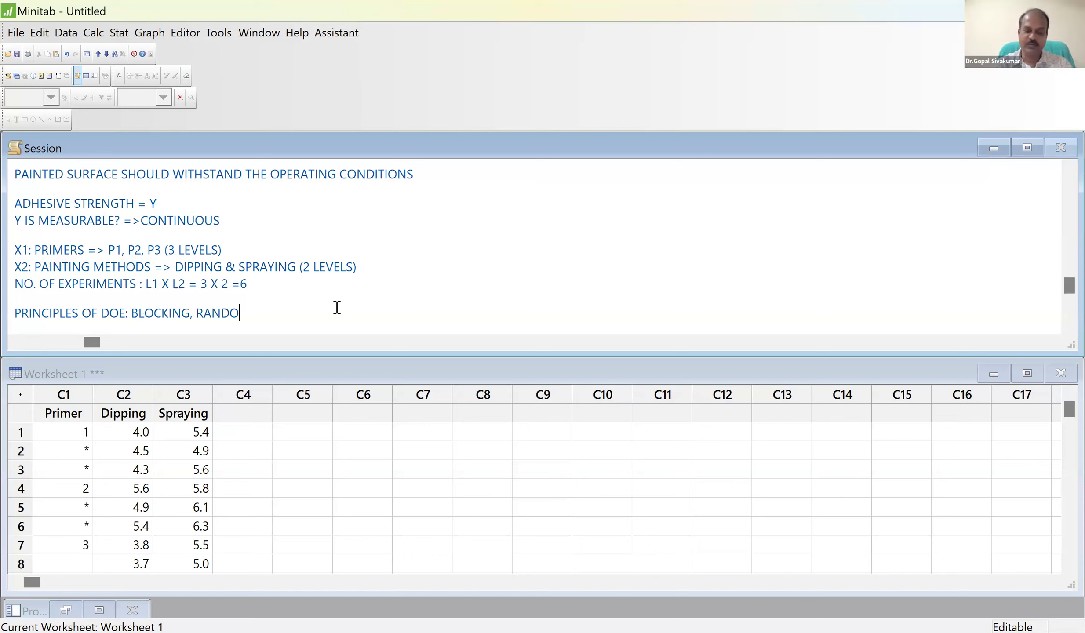
{"action": "type", "text": "MIZAT"}
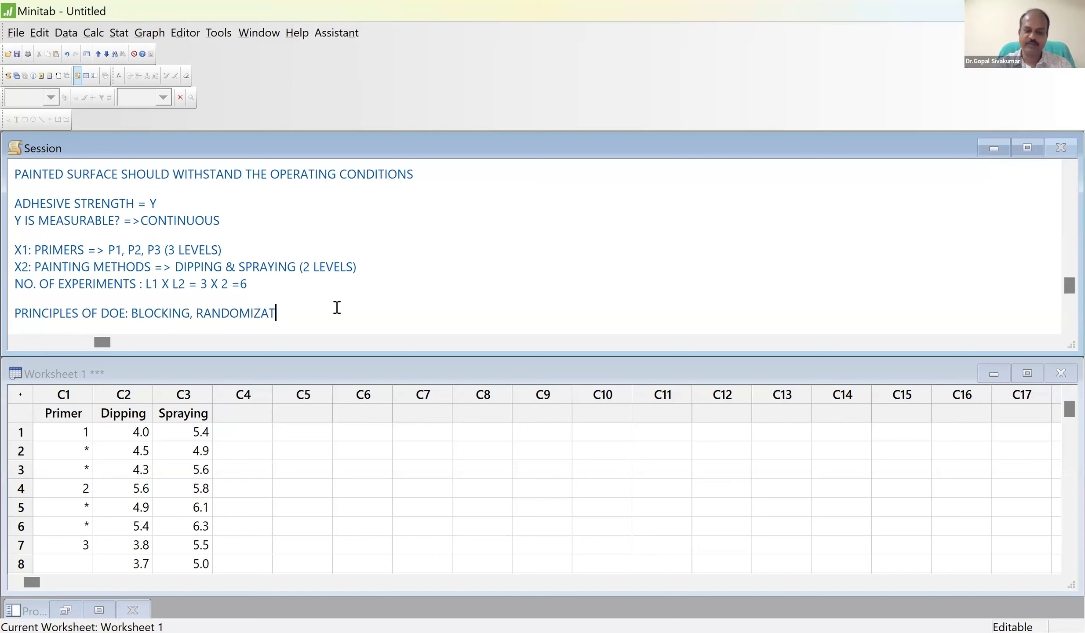
{"action": "type", "text": "ION, REPLICATION"}
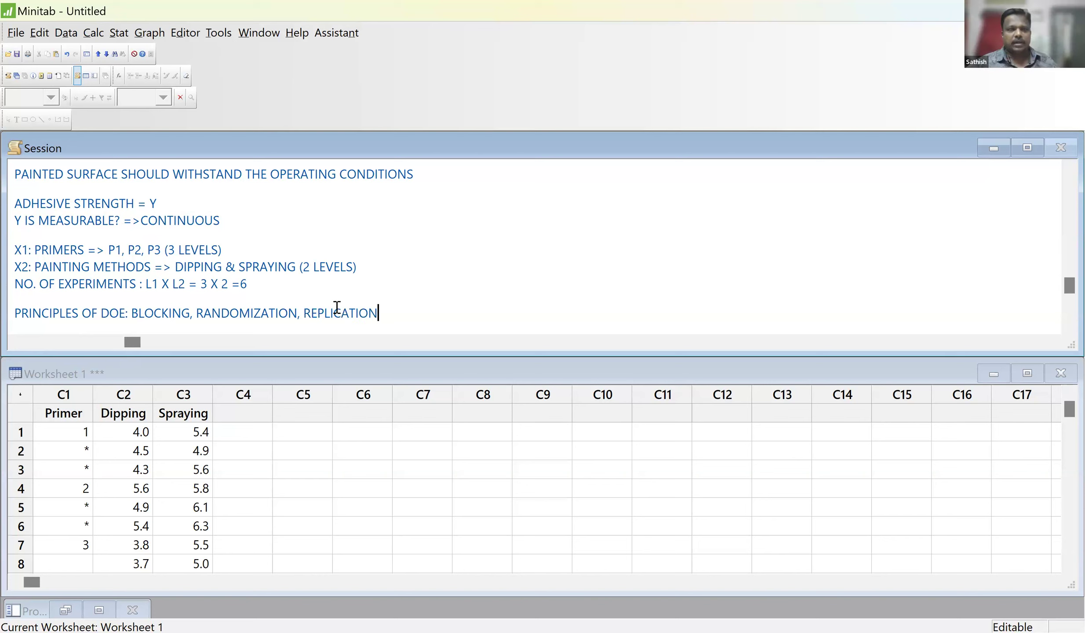
Add the note "REPLICATION = 3" directly under the principles of DOE line
{"action": "key", "text": "Return"}
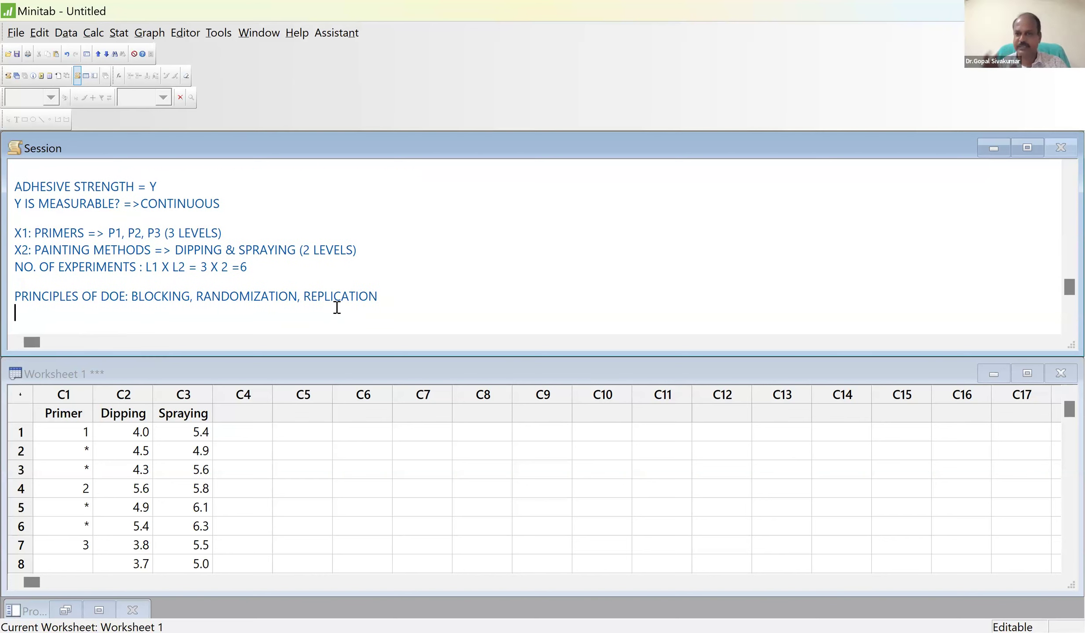
{"action": "type", "text": "REP"}
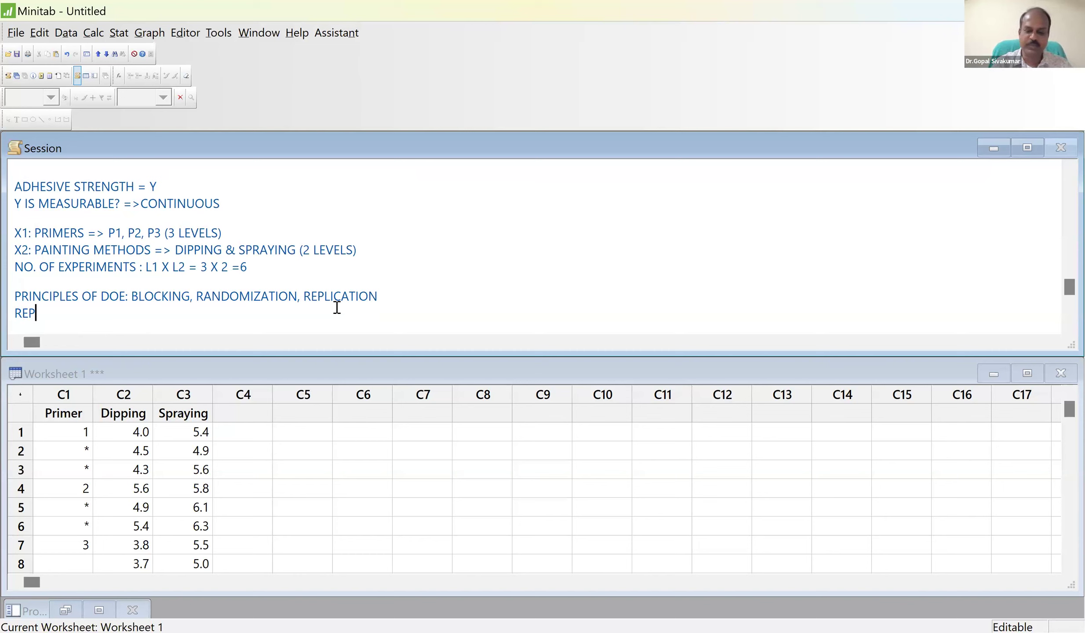
{"action": "type", "text": "LICATION "}
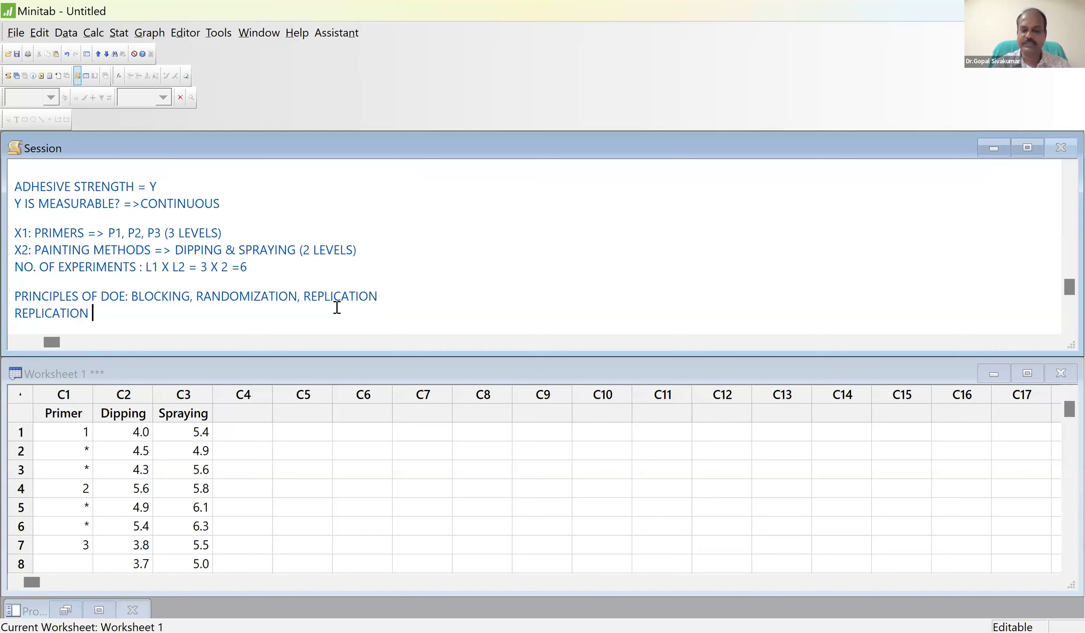
{"action": "type", "text": "= 3"}
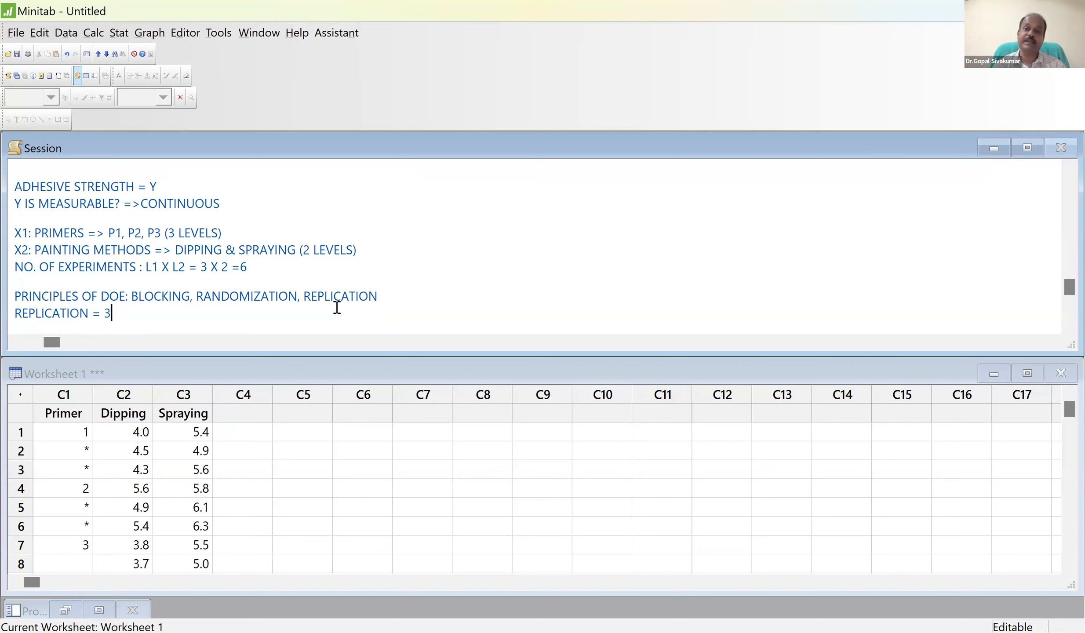
Add the note "NUMBER OF EXPERIMENTS = L1 X L2 X RELICATIONS = 3 X 2 X 3 = 18 EXPERIMENTS" after a blank line below the replication line
{"action": "key", "text": "Return"}
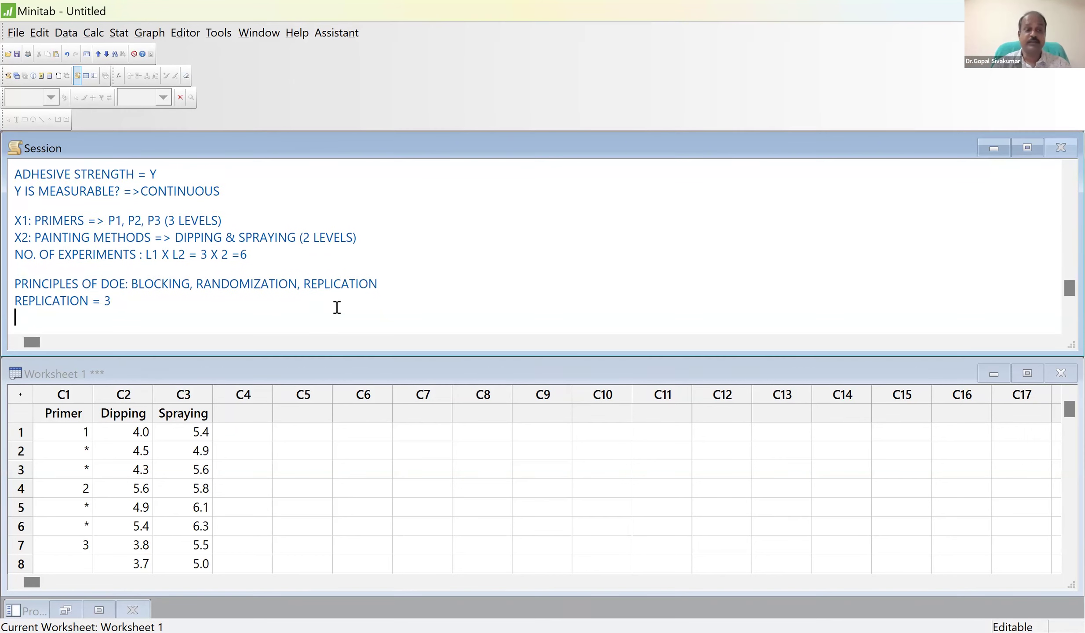
{"action": "type", "text": "NUM"}
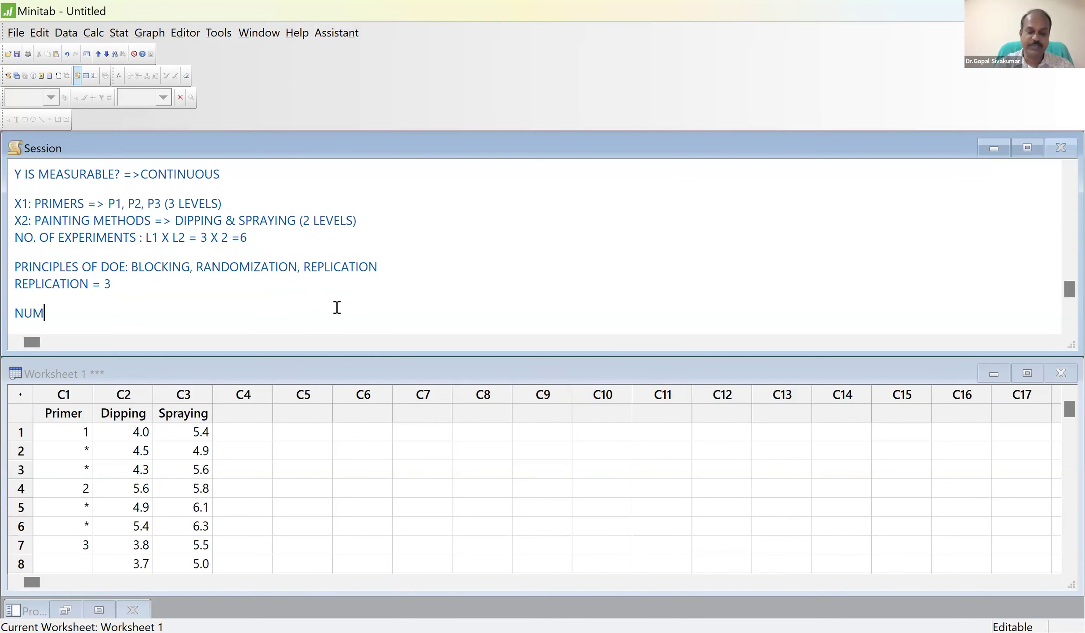
{"action": "type", "text": "BER OF EXPE"}
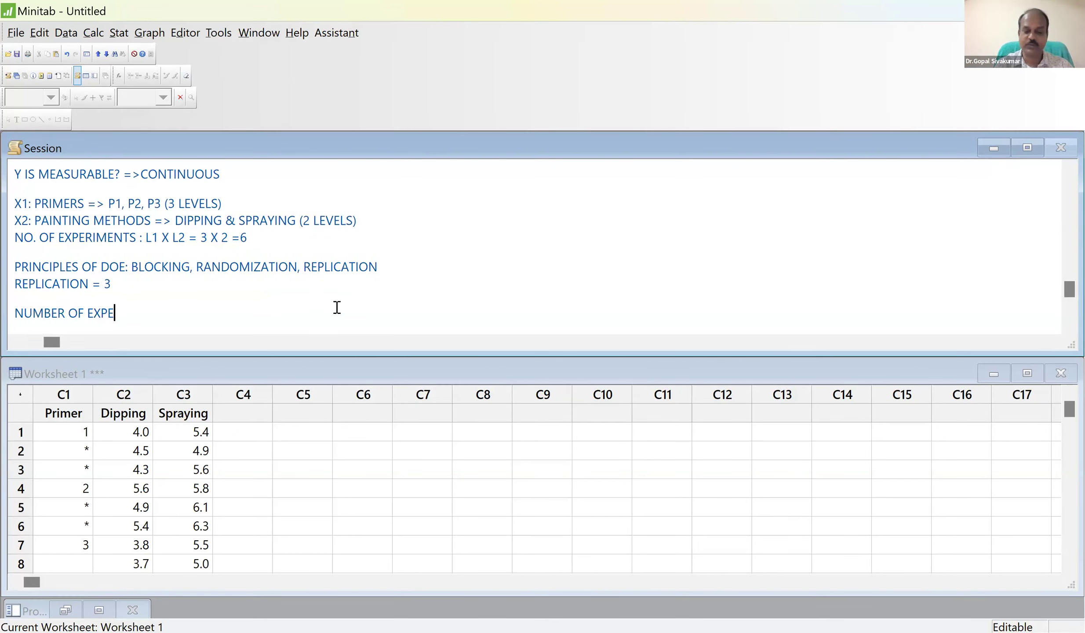
{"action": "type", "text": "RIMENTS = "}
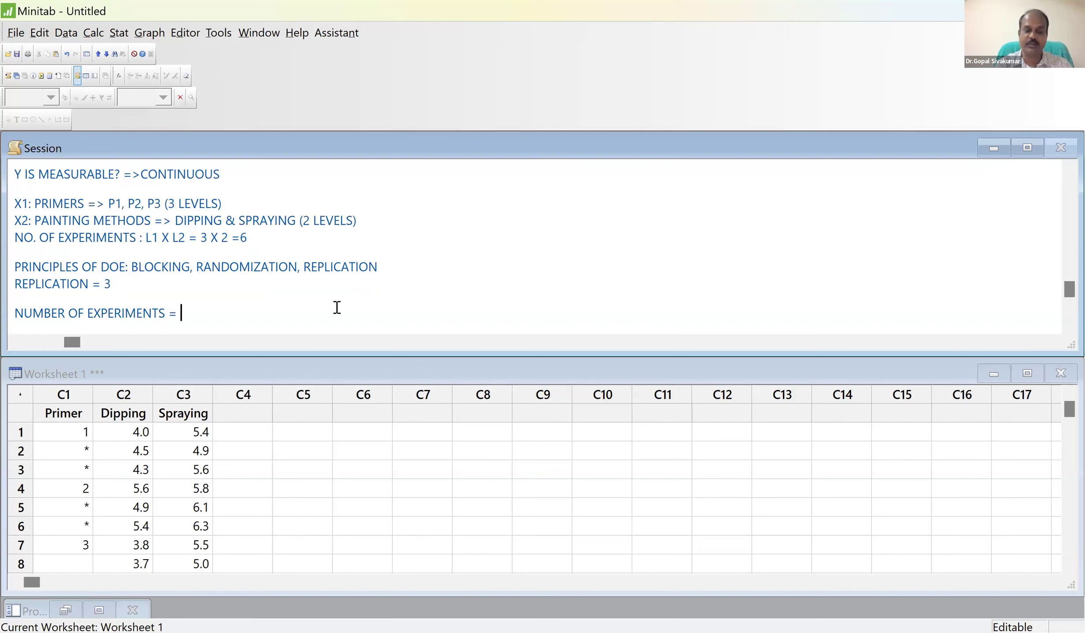
{"action": "type", "text": "L1 X L"}
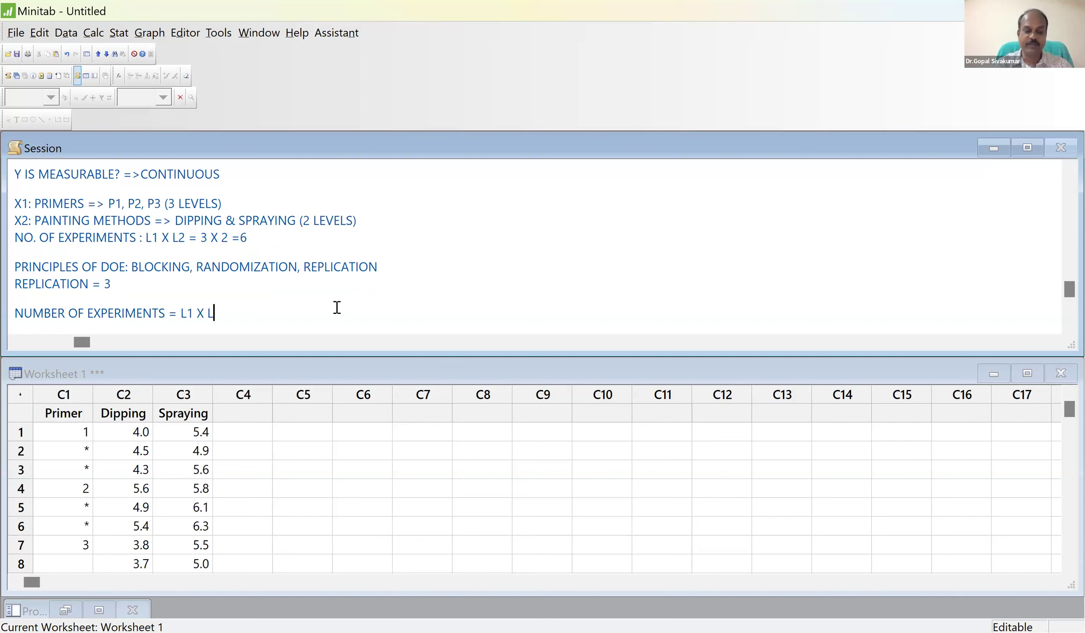
{"action": "type", "text": "2 X R"}
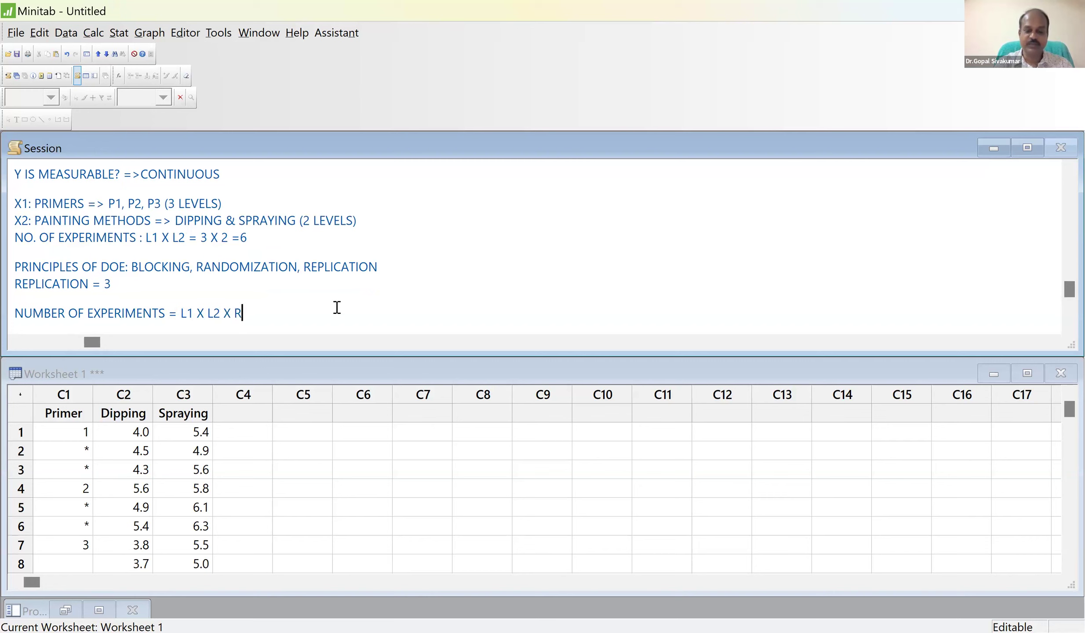
{"action": "type", "text": "ELICATIO"}
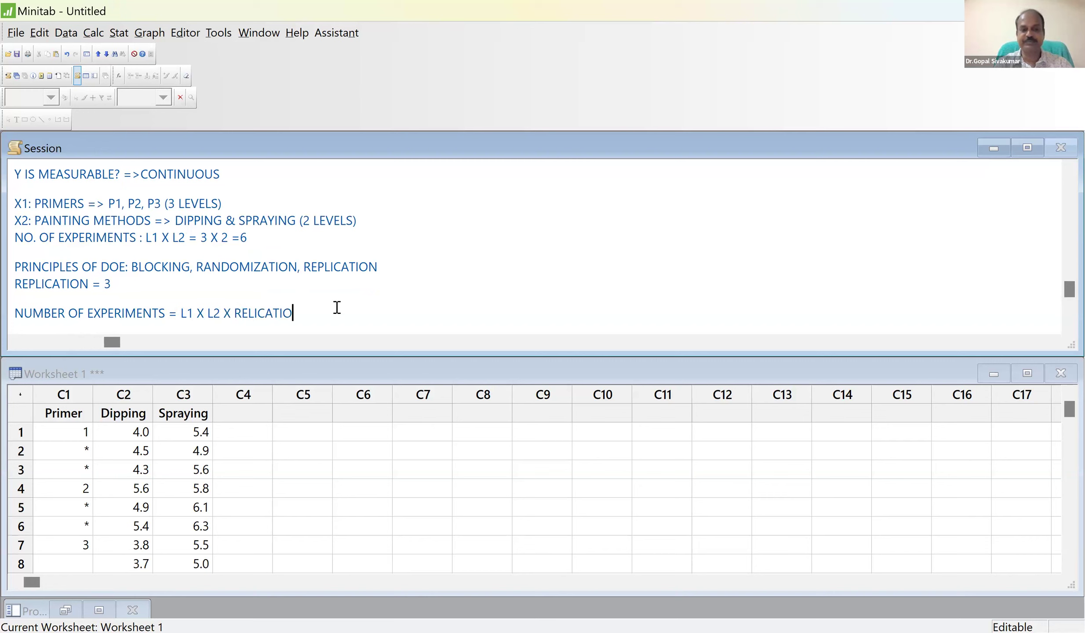
{"action": "type", "text": "NS ="}
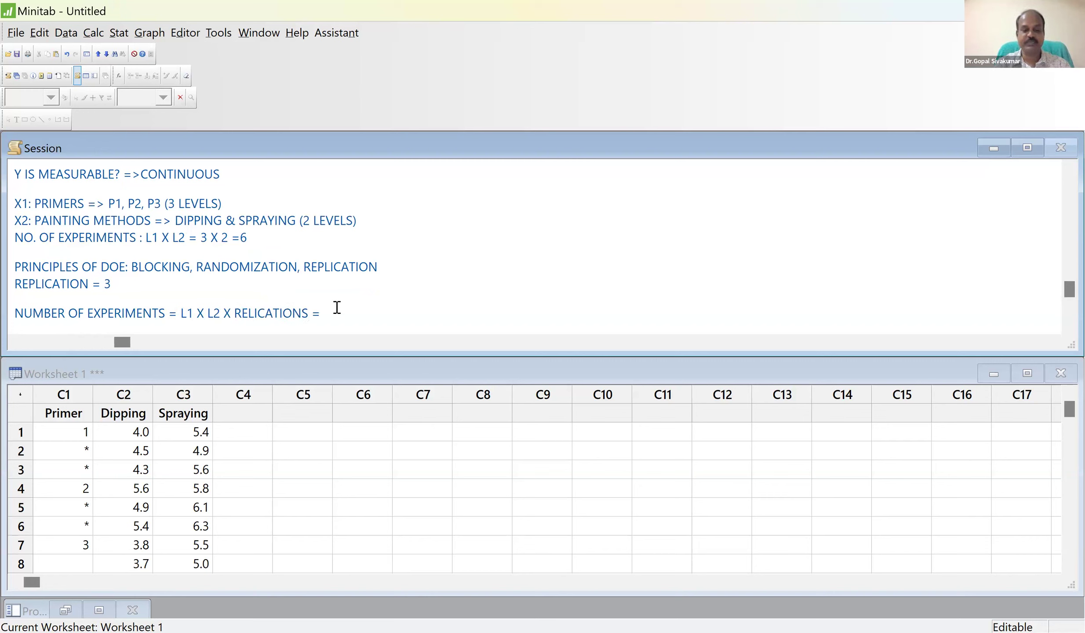
{"action": "type", "text": " 3 X 2 "}
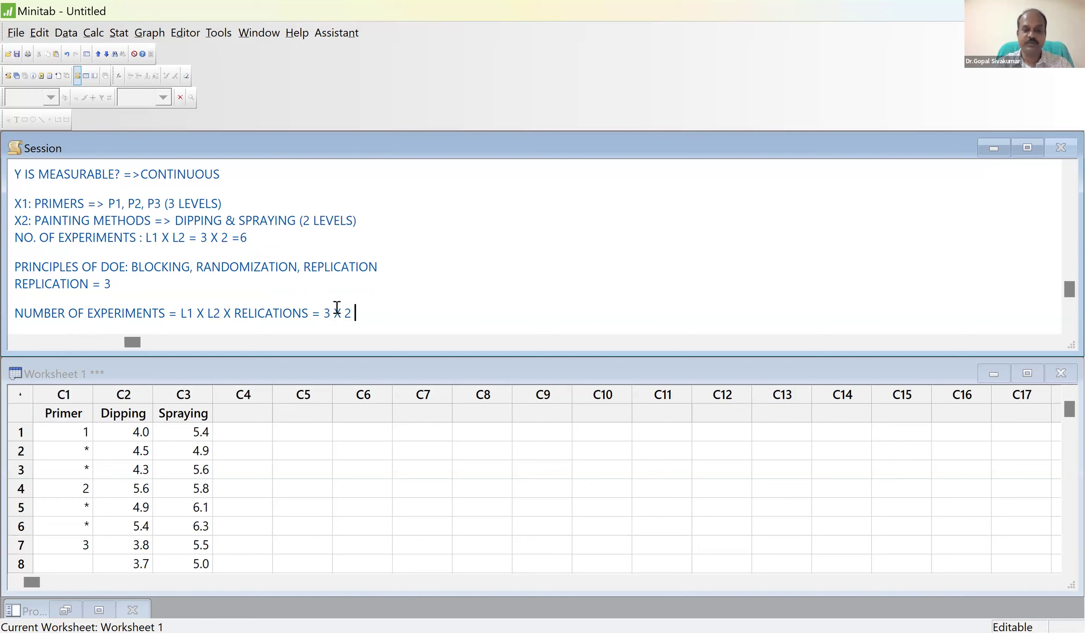
{"action": "type", "text": "X 3 = "}
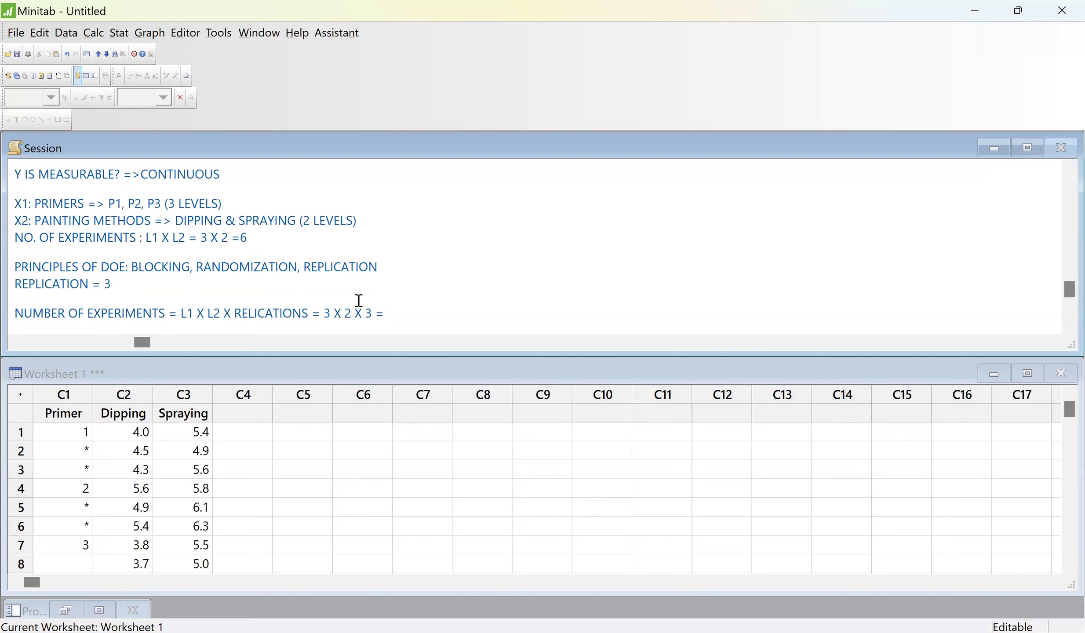
{"action": "type", "text": "18 E"}
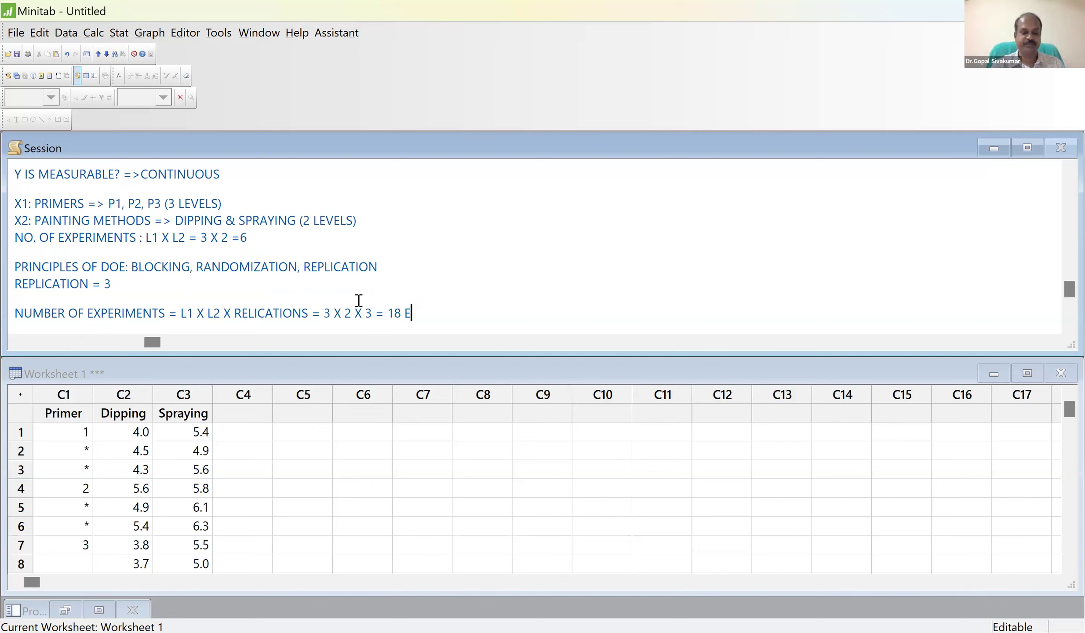
{"action": "type", "text": "XPERIMENTSD"}
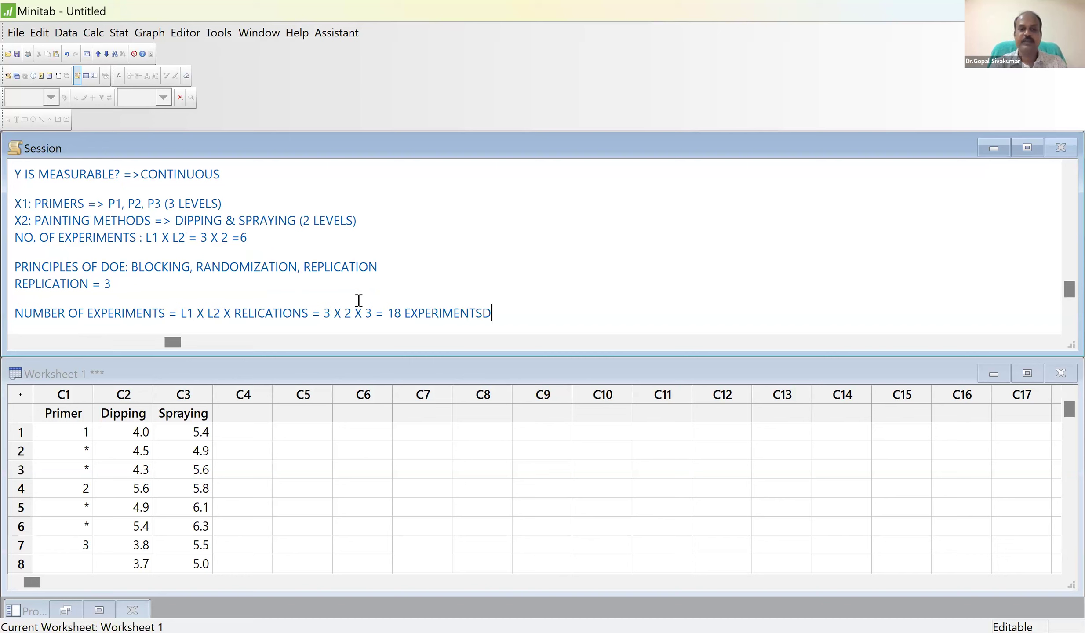
{"action": "key", "text": "BackSpace"}
{"action": "key", "text": "Return"}
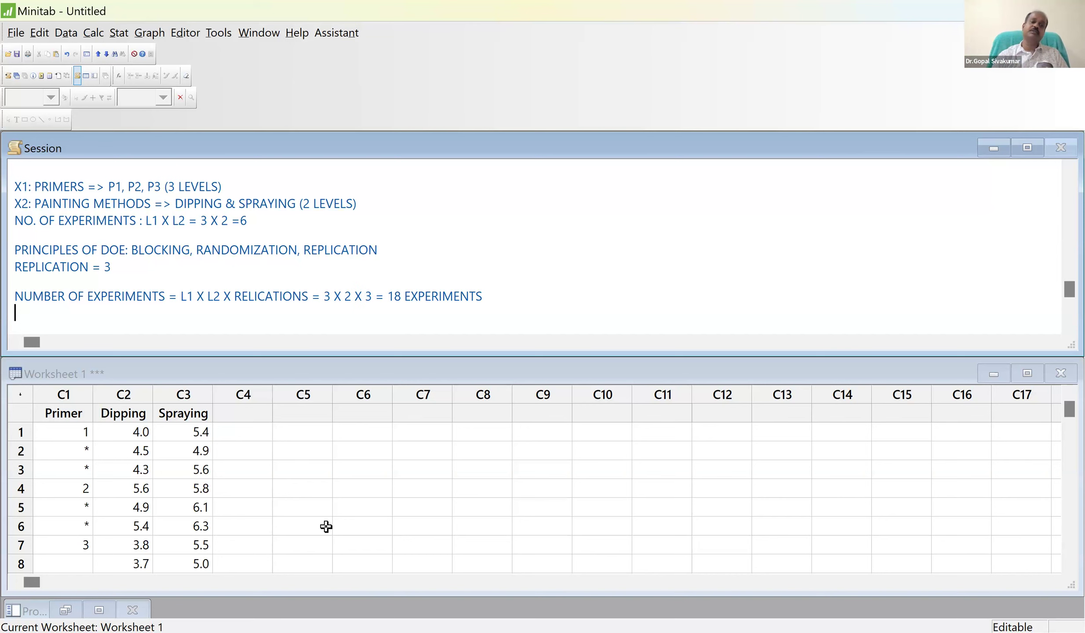
Examine the Primer, Dipping and Spraying data in the worksheet down to its last filled row
{"action": "left_click_drag", "start_coordinate": [66, 413], "coordinate": [220, 475]}
{"action": "left_click", "coordinate": [220, 475]}
{"action": "key", "text": "Up"}
{"action": "key", "text": "Up"}
{"action": "key", "text": "Up"}
{"action": "key", "text": "Up"}
{"action": "key", "text": "Up"}
{"action": "key", "text": "Up"}
{"action": "key", "text": "Up"}
{"action": "key", "text": "Up"}
{"action": "key", "text": "Up"}
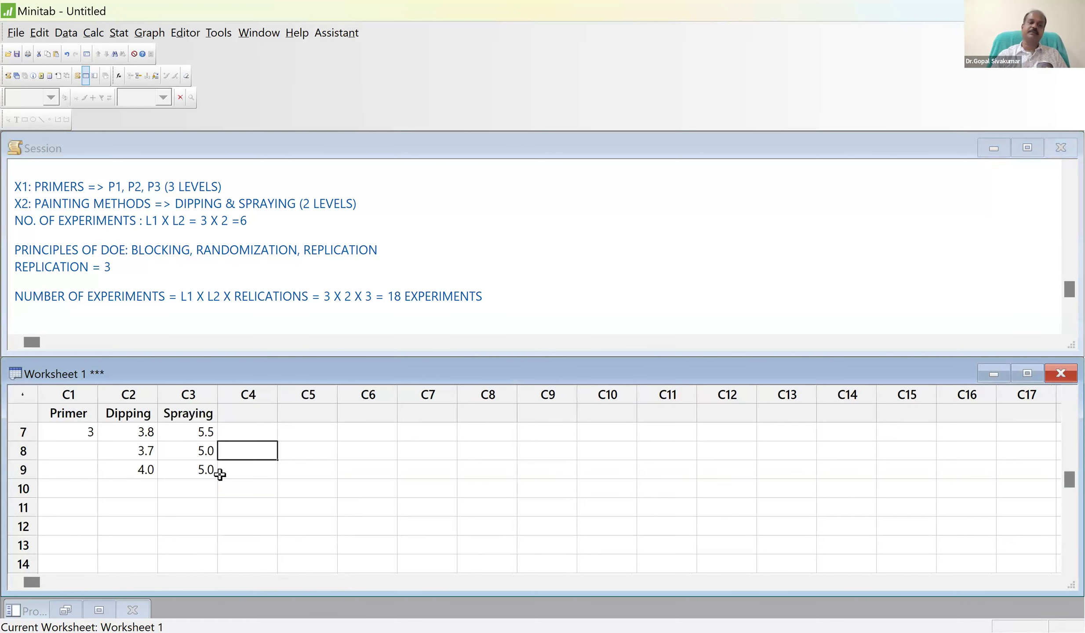
{"action": "key", "text": "Left"}
{"action": "key", "text": "Left"}
{"action": "key", "text": "Left"}
{"action": "key", "text": "Down"}
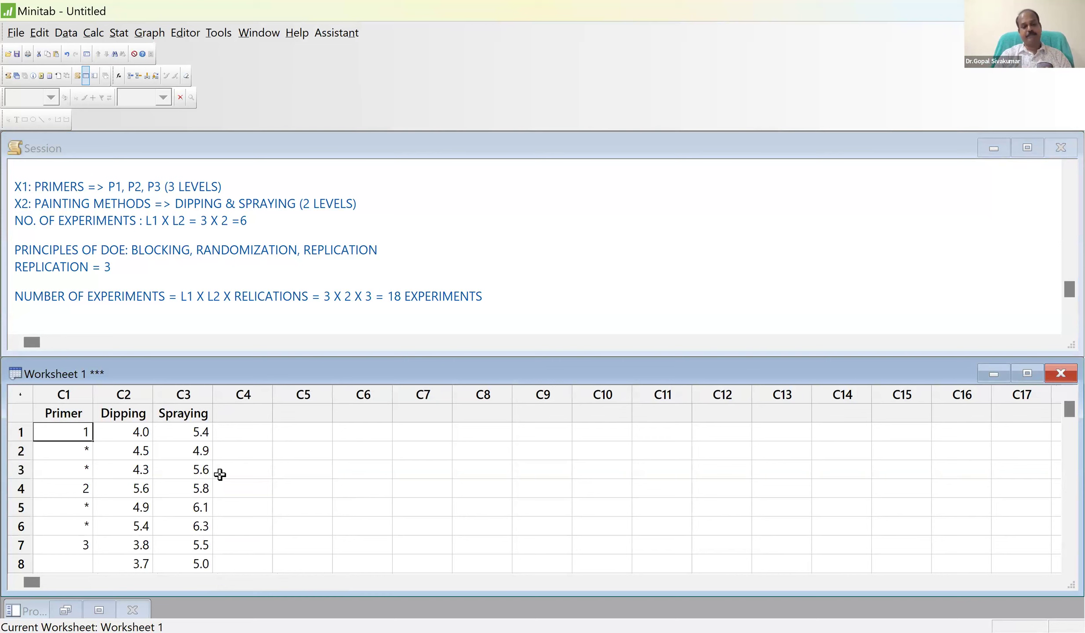
Insert copies of the value 1 in rows 2 and 3 of the Primer column, shifting the existing cells down
{"action": "key", "text": "Down"}
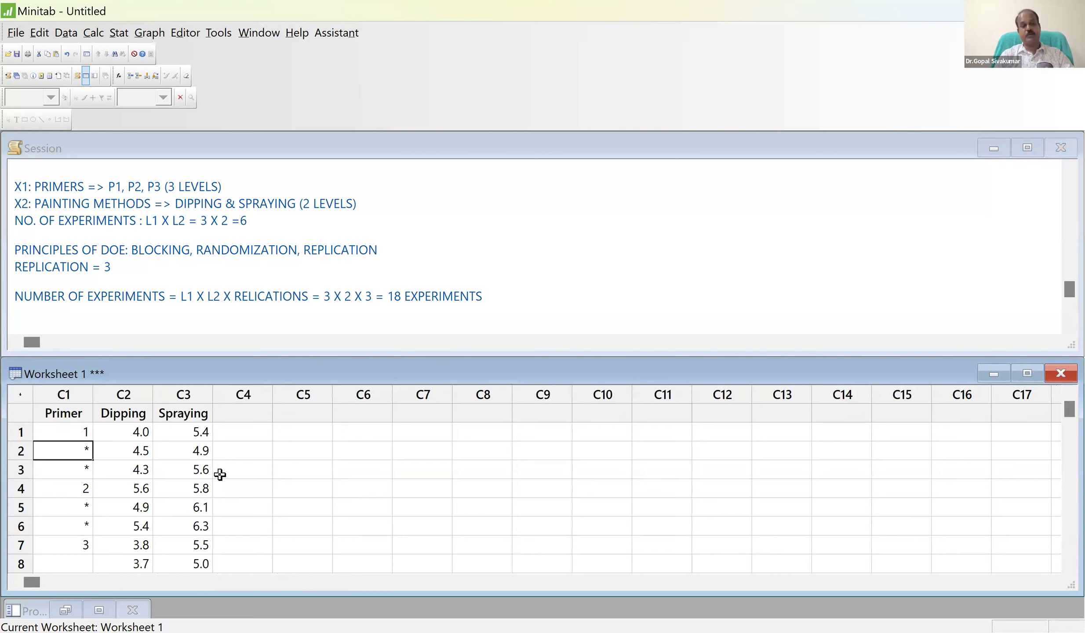
{"action": "key", "text": "Up"}
{"action": "left_click", "coordinate": [220, 474]}
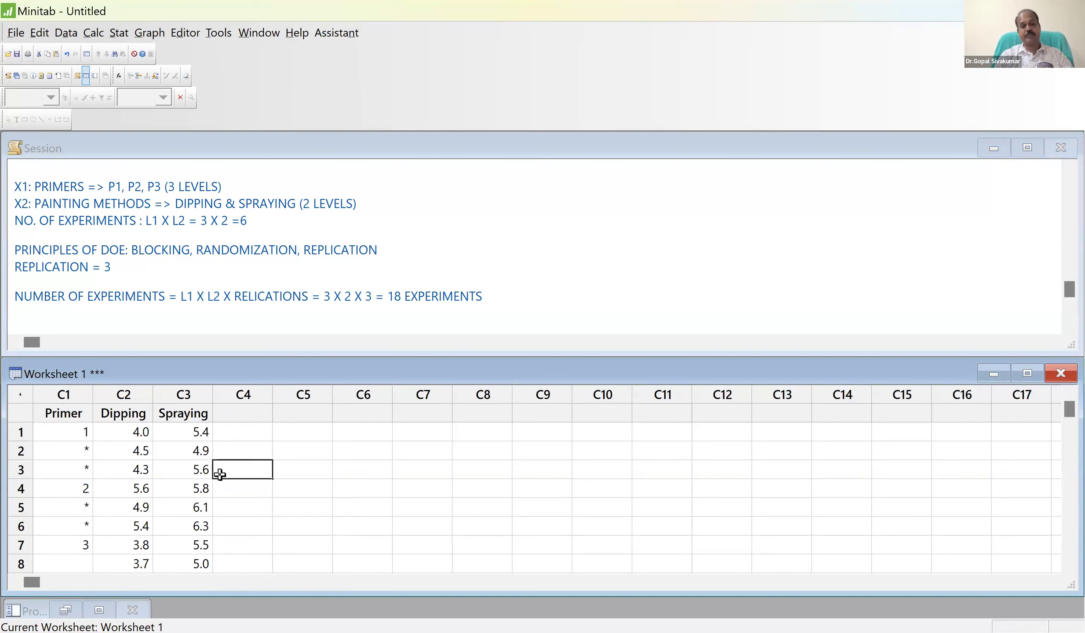
{"action": "key", "text": "Left"}
{"action": "key", "text": "Left"}
{"action": "key", "text": "Left"}
{"action": "key", "text": "Up"}
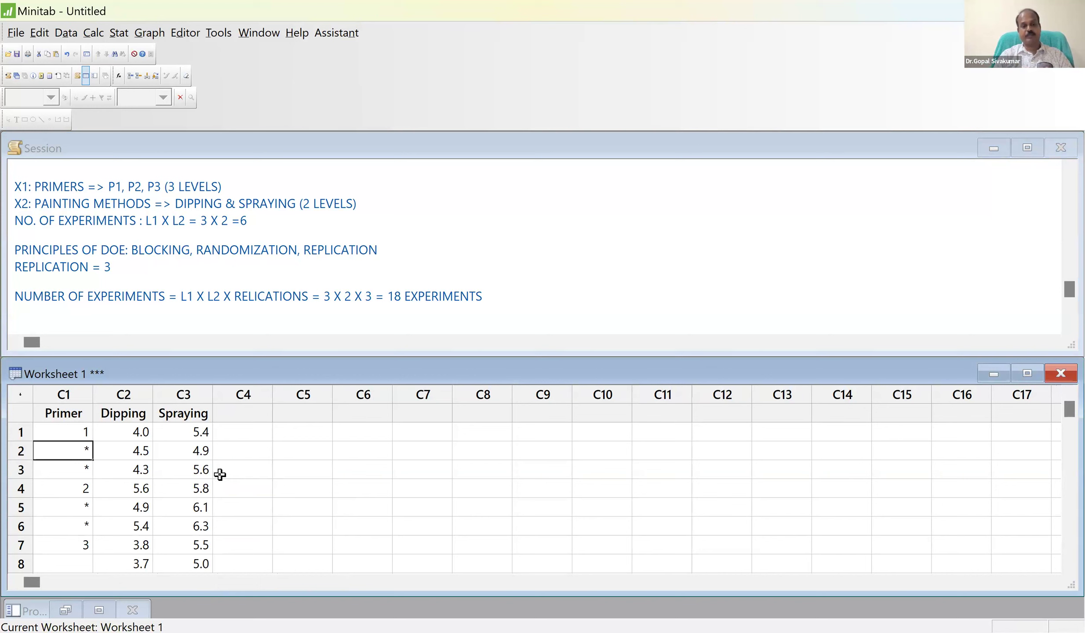
{"action": "key", "text": "ctrl+v"}
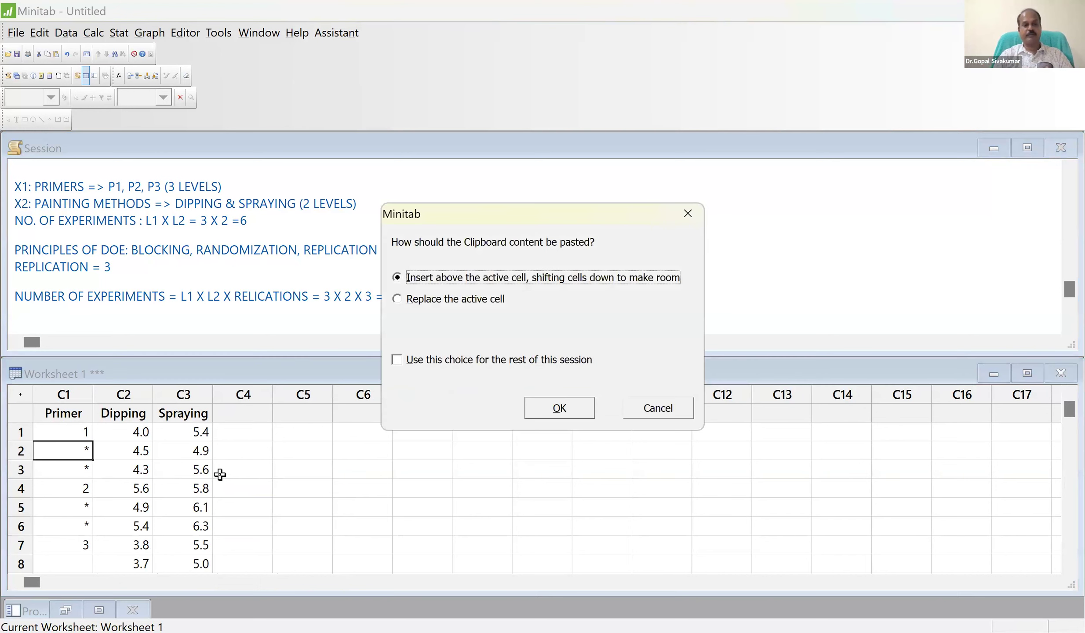
{"action": "key", "text": "Return"}
{"action": "key", "text": "ctrl+v"}
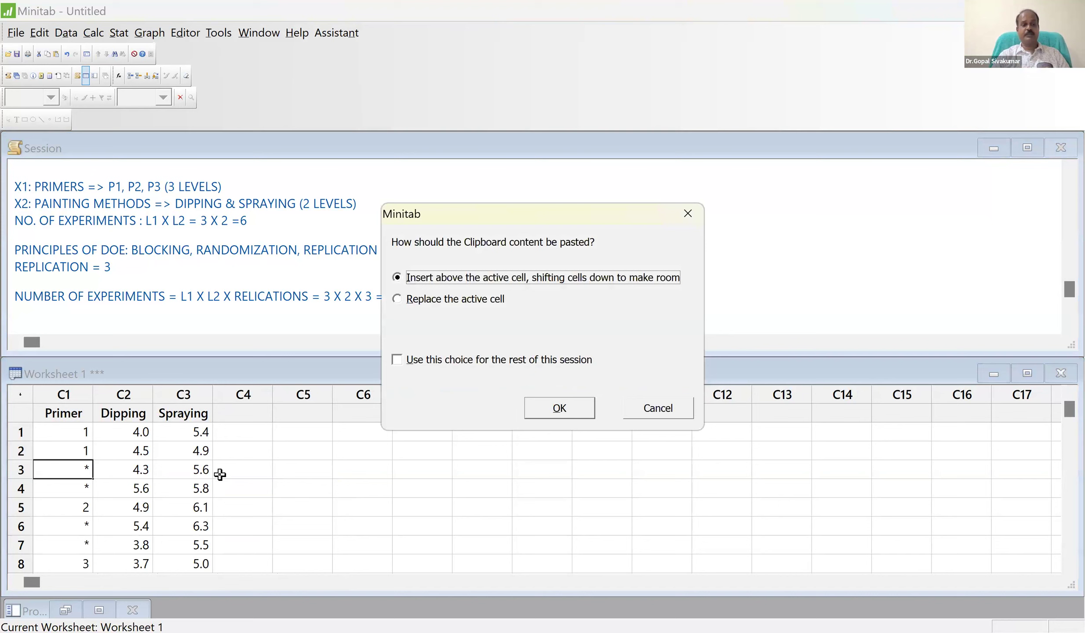
{"action": "key", "text": "Return"}
Fill the missing Primer values in rows 4 and 5 with 2
{"action": "key", "text": "Up"}
{"action": "key", "text": "Up"}
{"action": "key", "text": "shift+Down"}
{"action": "type", "text": "2 2"}
Copy the Primer value 3 from row 9 over the missing values in rows 7 and 8
{"action": "key", "text": "Down"}
{"action": "key", "text": "Down"}
{"action": "key", "text": "Down"}
{"action": "key", "text": "Down"}
{"action": "key", "text": "Down"}
{"action": "type", "text": "3"}
{"action": "key", "text": "Return"}
{"action": "key", "text": "Up"}
{"action": "key", "text": "ctrl+c"}
{"action": "key", "text": "Up"}
{"action": "key", "text": "Up"}
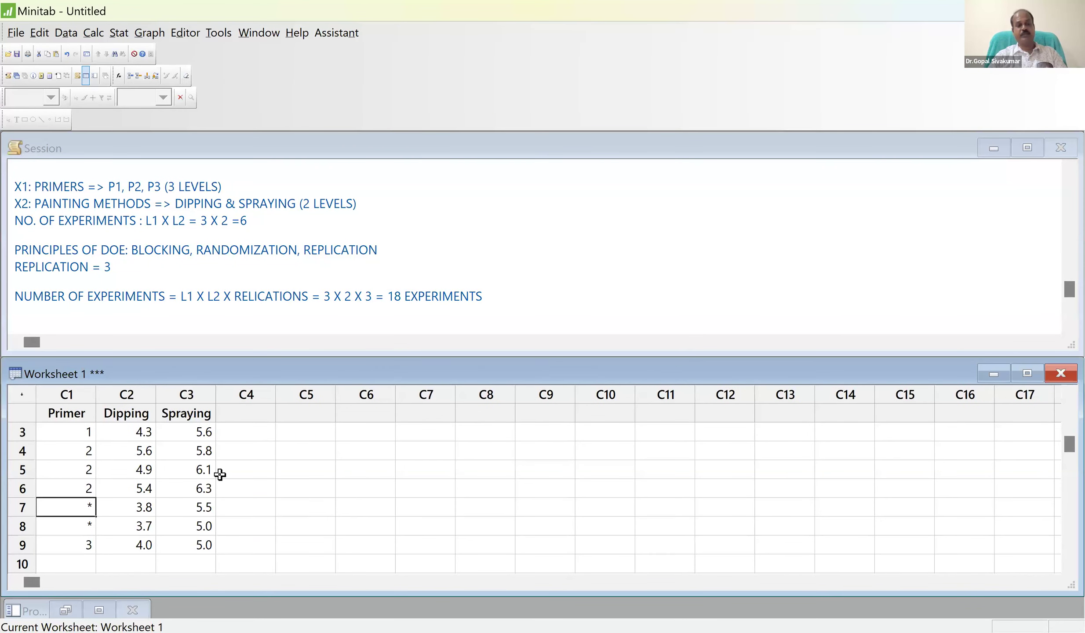
{"action": "key", "text": "shift+Down"}
{"action": "key", "text": "shift+Down"}
{"action": "key", "text": "ctrl+v"}
Review the completed Primer column and the Dipping and Spraying readings across all worksheet rows
{"action": "key", "text": "Up"}
{"action": "key", "text": "Up"}
{"action": "key", "text": "Up"}
{"action": "key", "text": "Up"}
{"action": "key", "text": "Up"}
{"action": "key", "text": "Up"}
{"action": "key", "text": "Up"}
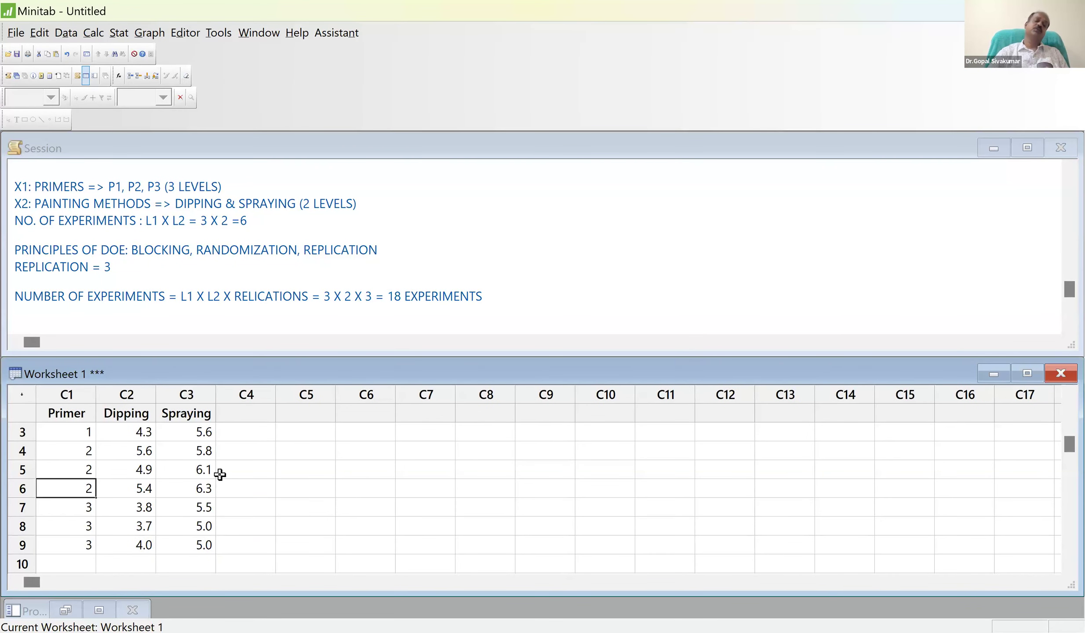
{"action": "key", "text": "Down"}
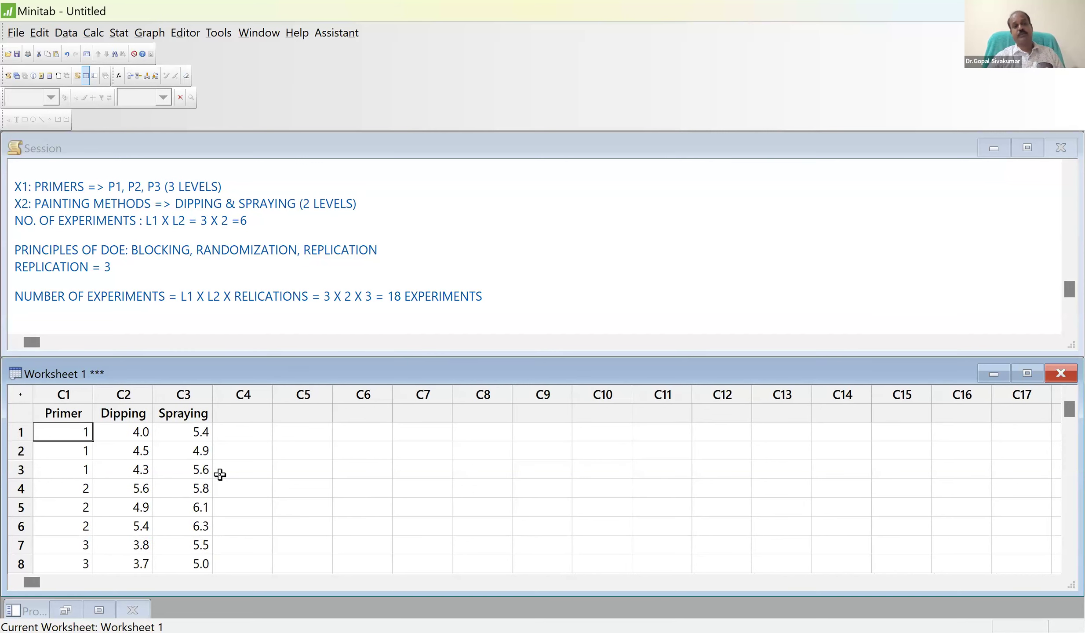
{"action": "key", "text": "Right"}
{"action": "key", "text": "Right"}
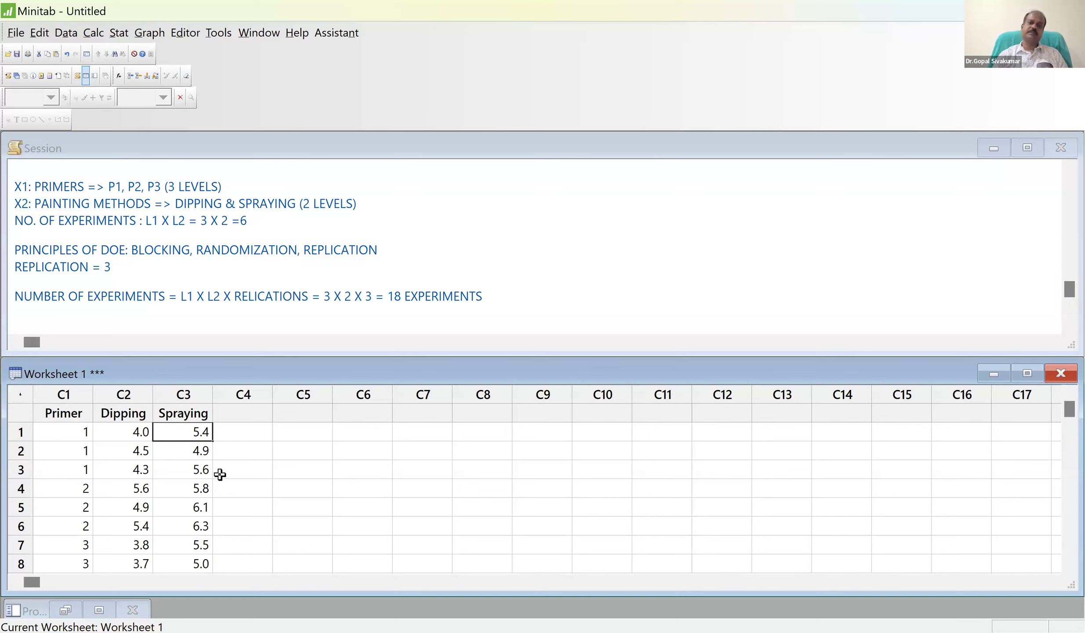
{"action": "key", "text": "Down"}
{"action": "key", "text": "Down"}
{"action": "key", "text": "Down"}
{"action": "key", "text": "Down"}
{"action": "key", "text": "Down"}
{"action": "key", "text": "Down"}
{"action": "key", "text": "Down"}
{"action": "key", "text": "Down"}
{"action": "key", "text": "Down"}
{"action": "key", "text": "Down"}
{"action": "key", "text": "Down"}
{"action": "key", "text": "Down"}
{"action": "key", "text": "Down"}
{"action": "key", "text": "Down"}
{"action": "key", "text": "Down"}
{"action": "key", "text": "Up"}
{"action": "key", "text": "Up"}
{"action": "key", "text": "Up"}
{"action": "key", "text": "Up"}
{"action": "key", "text": "Up"}
{"action": "key", "text": "Up"}
{"action": "key", "text": "Up"}
{"action": "key", "text": "Up"}
{"action": "key", "text": "Up"}
{"action": "key", "text": "Up"}
{"action": "key", "text": "Up"}
{"action": "key", "text": "Up"}
{"action": "key", "text": "Up"}
{"action": "key", "text": "Up"}
{"action": "key", "text": "Up"}
{"action": "key", "text": "Up"}
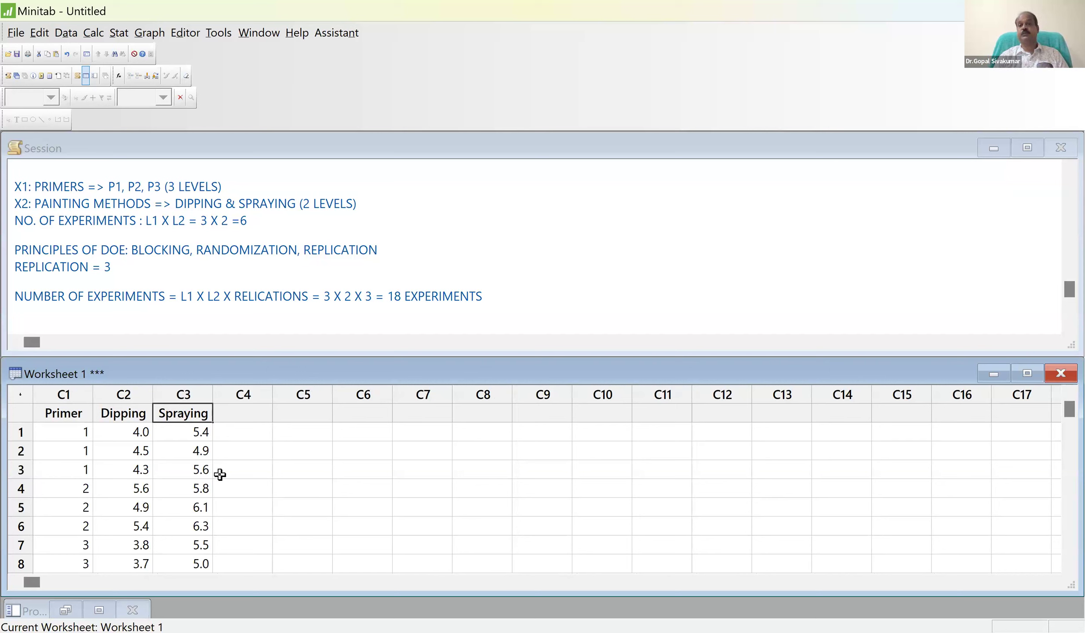
{"action": "key", "text": "Down"}
{"action": "key", "text": "Up"}
{"action": "key", "text": "Right"}
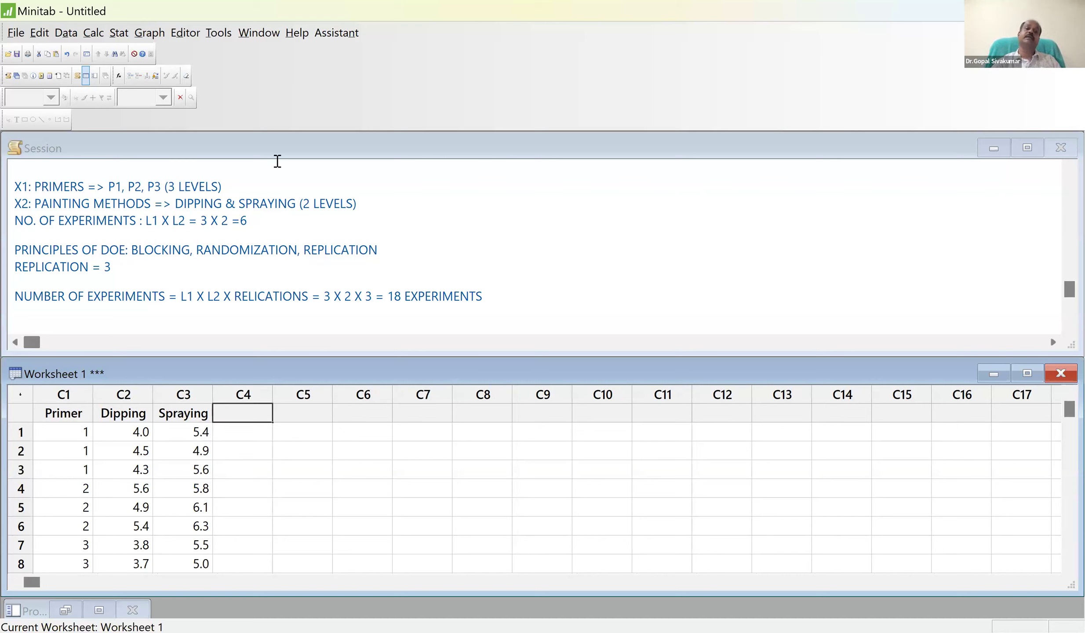
Start creating a factorial design, choosing a general full factorial design with 2 factors
{"action": "key", "text": "alt+s"}
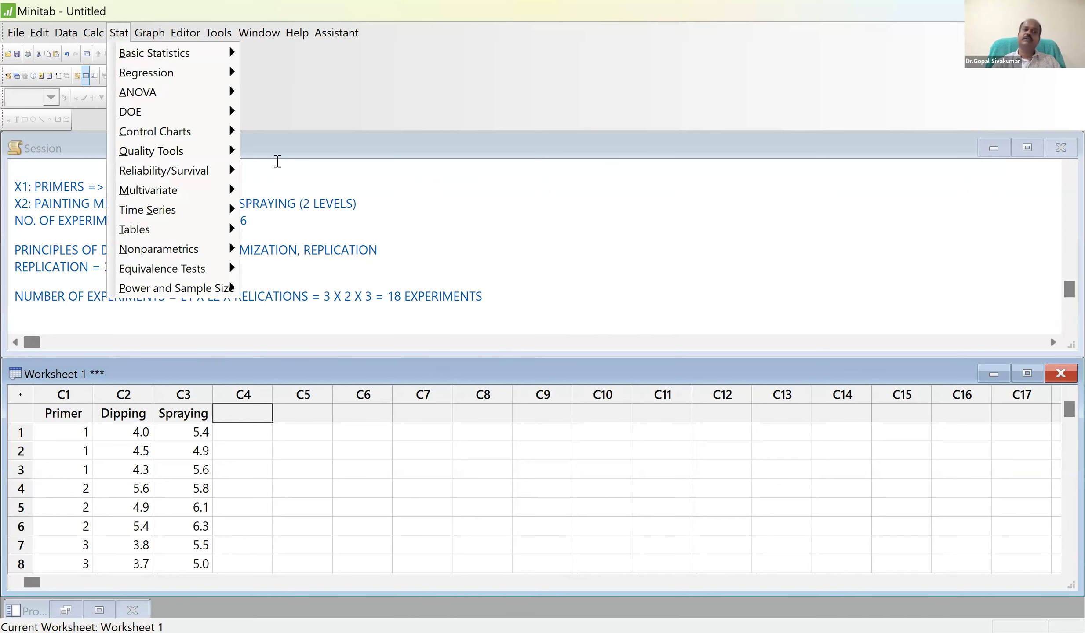
{"action": "mouse_move", "coordinate": [147, 112]}
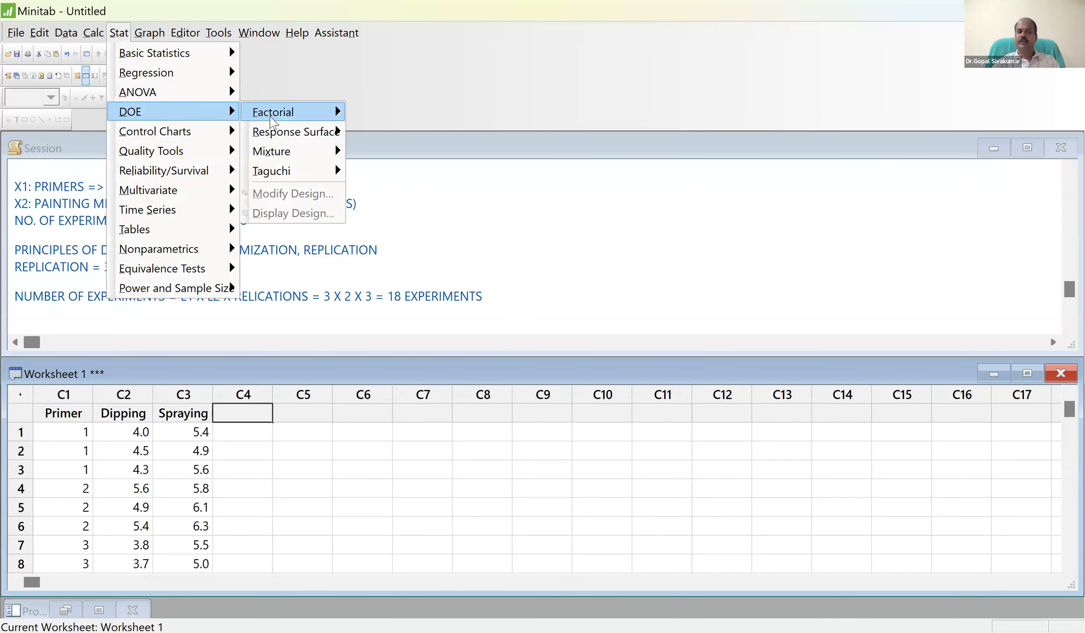
{"action": "mouse_move", "coordinate": [272, 121]}
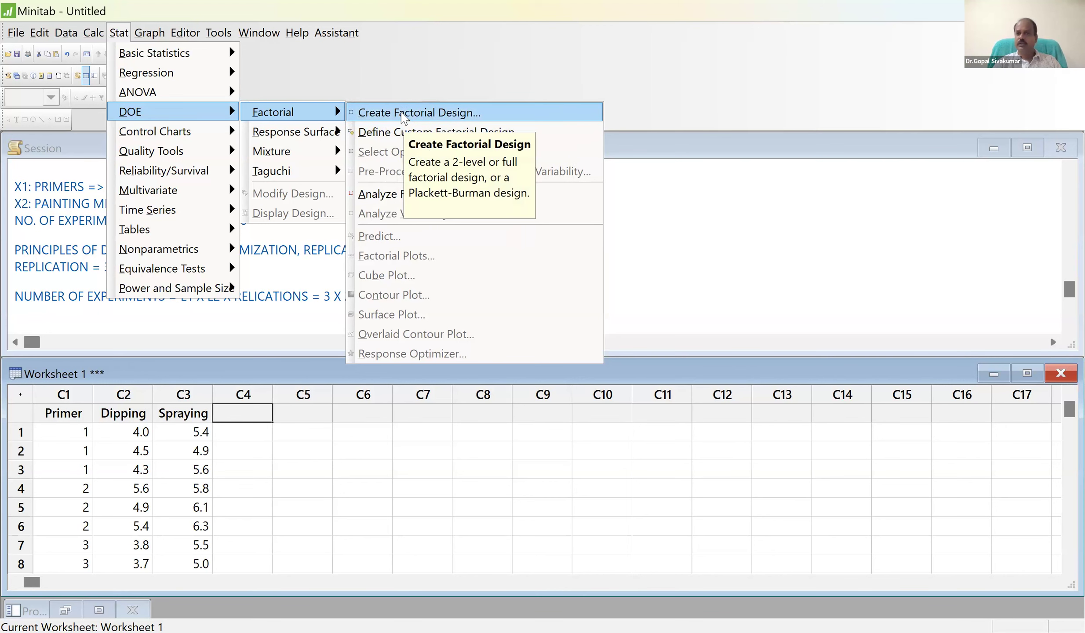
{"action": "left_click", "coordinate": [401, 113]}
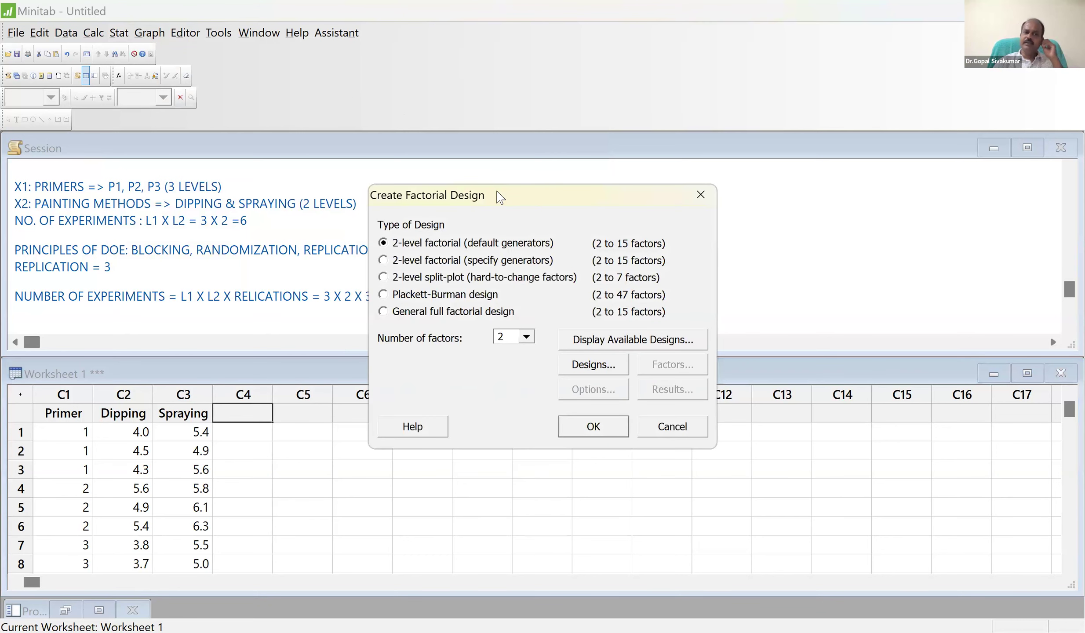
{"action": "left_click", "coordinate": [212, 276]}
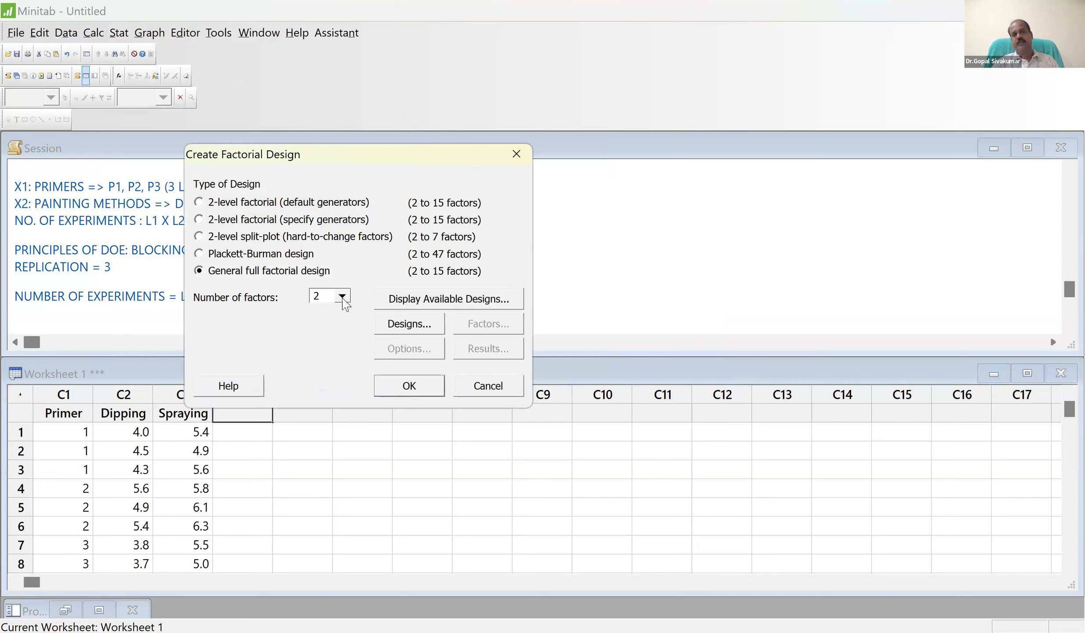
{"action": "left_click", "coordinate": [342, 296]}
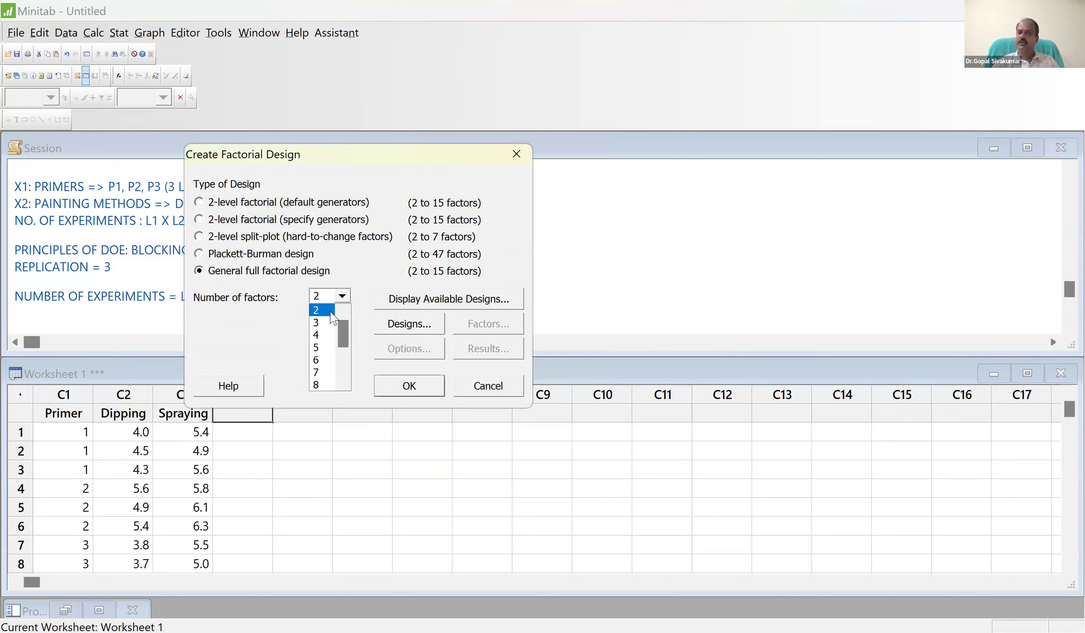
{"action": "left_click", "coordinate": [330, 312]}
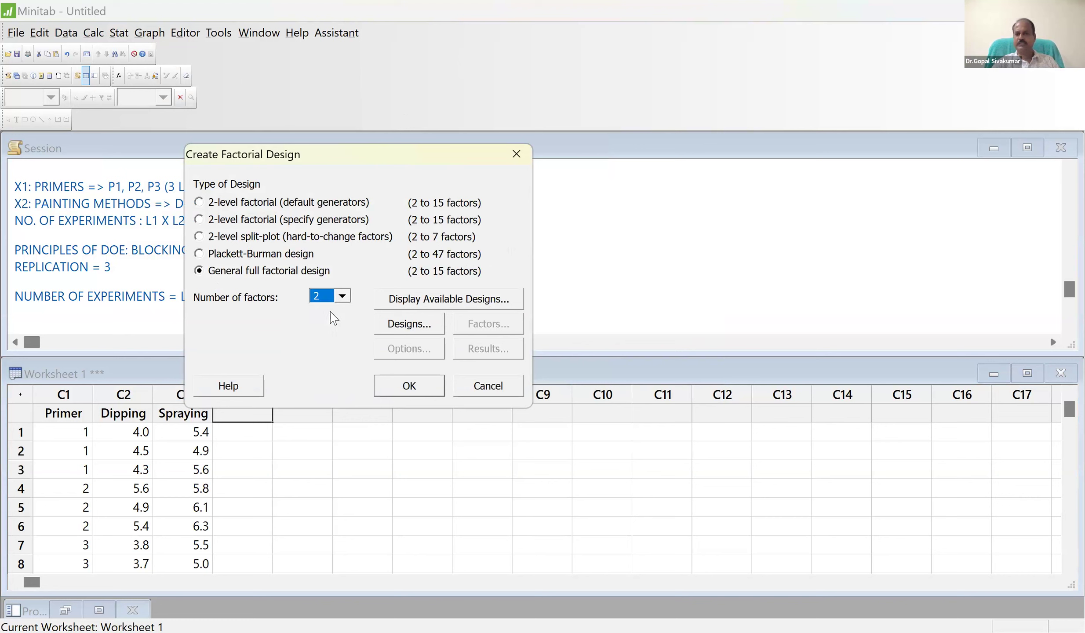
Name factor A Primer and factor B Painting Method in the factorial design's design settings
{"action": "left_click", "coordinate": [414, 326]}
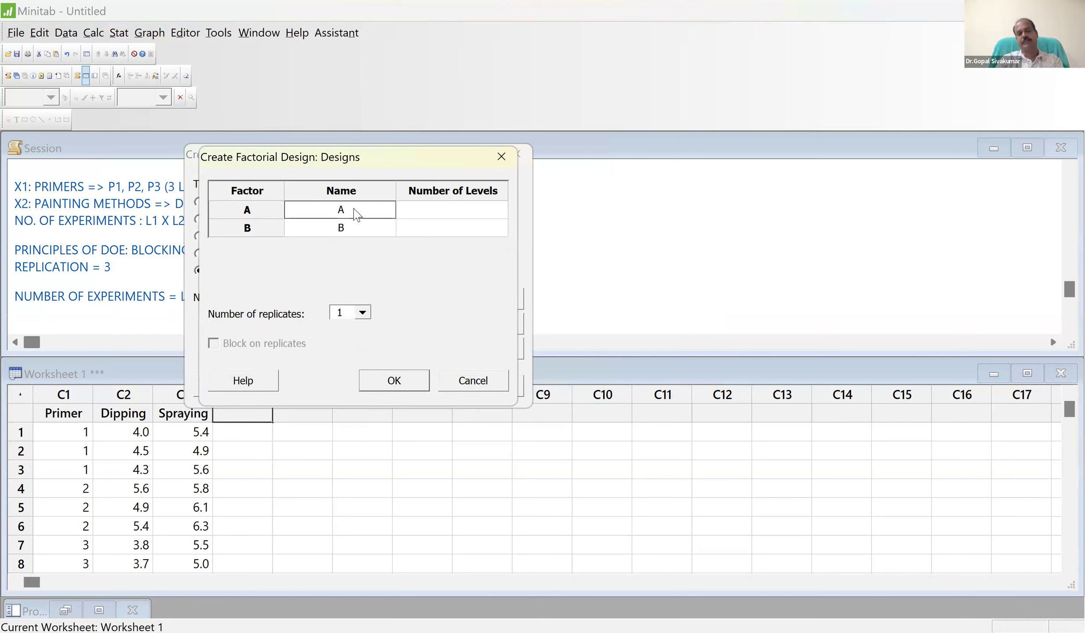
{"action": "type", "text": "P"}
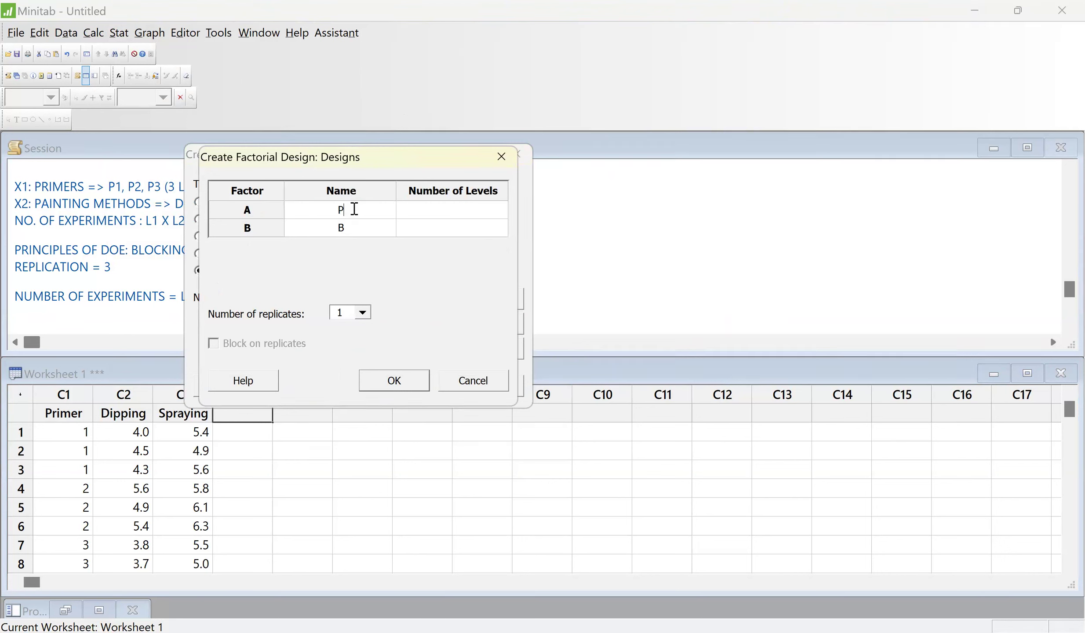
{"action": "type", "text": "rimer"}
{"action": "left_click", "coordinate": [378, 234]}
{"action": "type", "text": "Pai"}
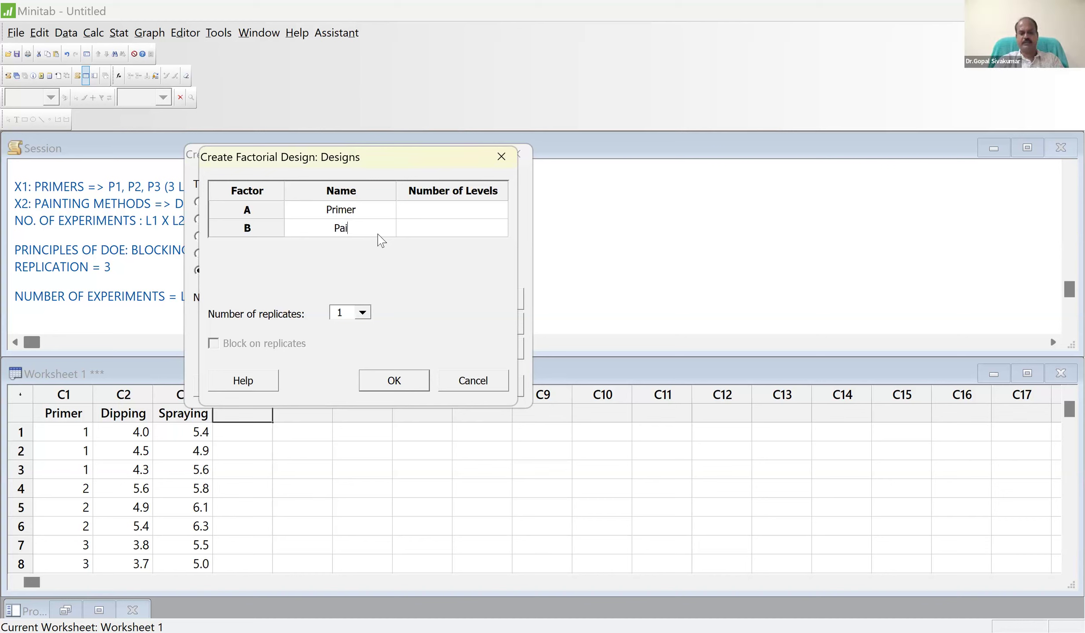
{"action": "type", "text": "nting Met"}
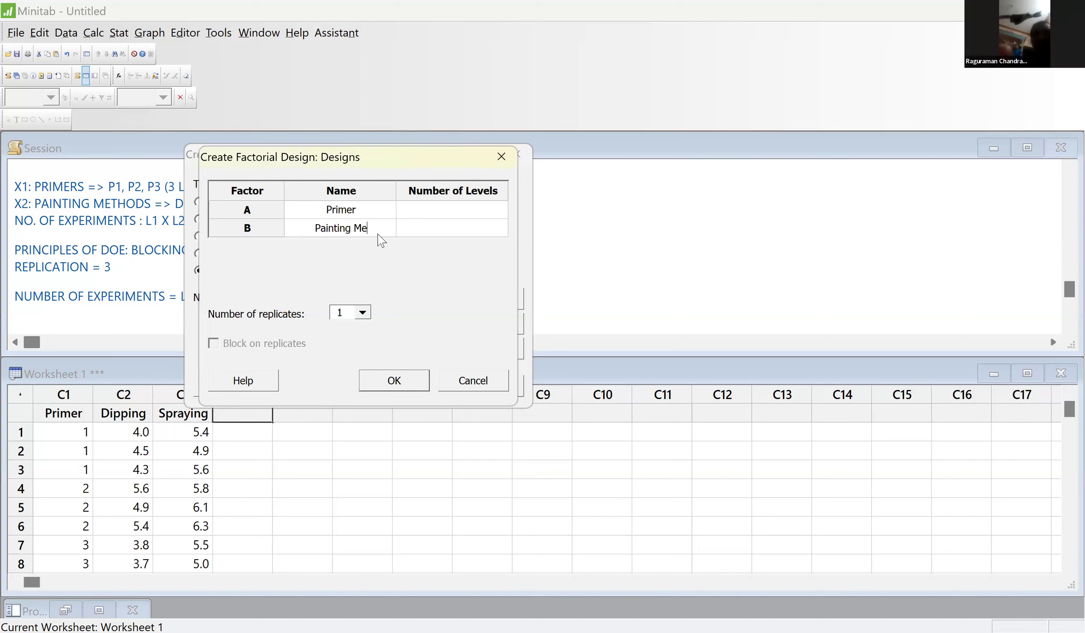
{"action": "key", "text": "BackSpace"}
{"action": "type", "text": "thod"}
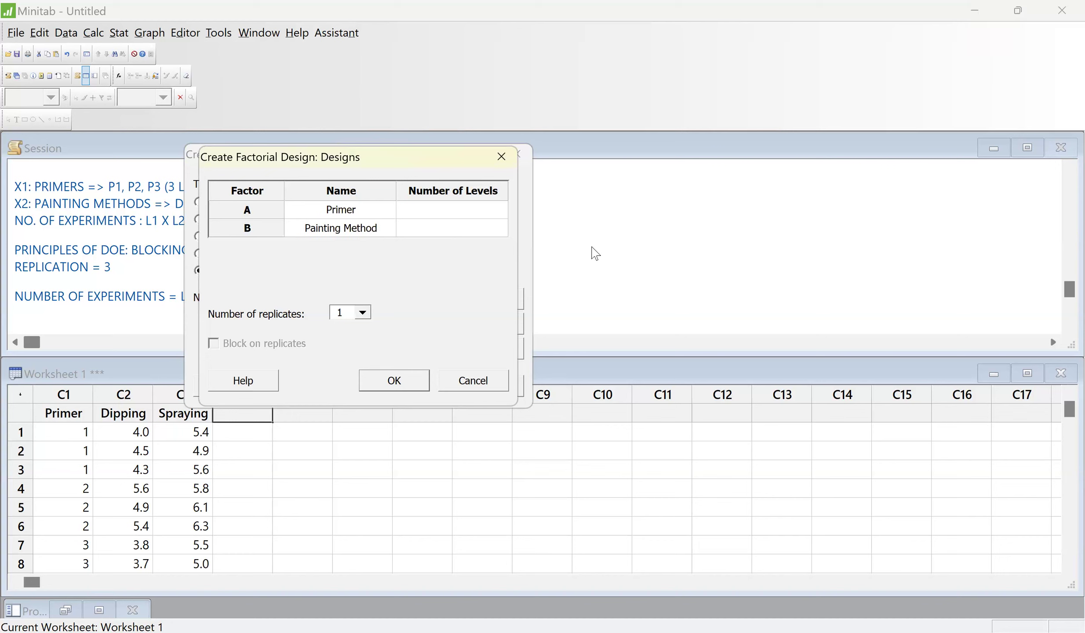
Set the number of levels to 3 for Primer and 2 for Painting Method
{"action": "left_click", "coordinate": [481, 211]}
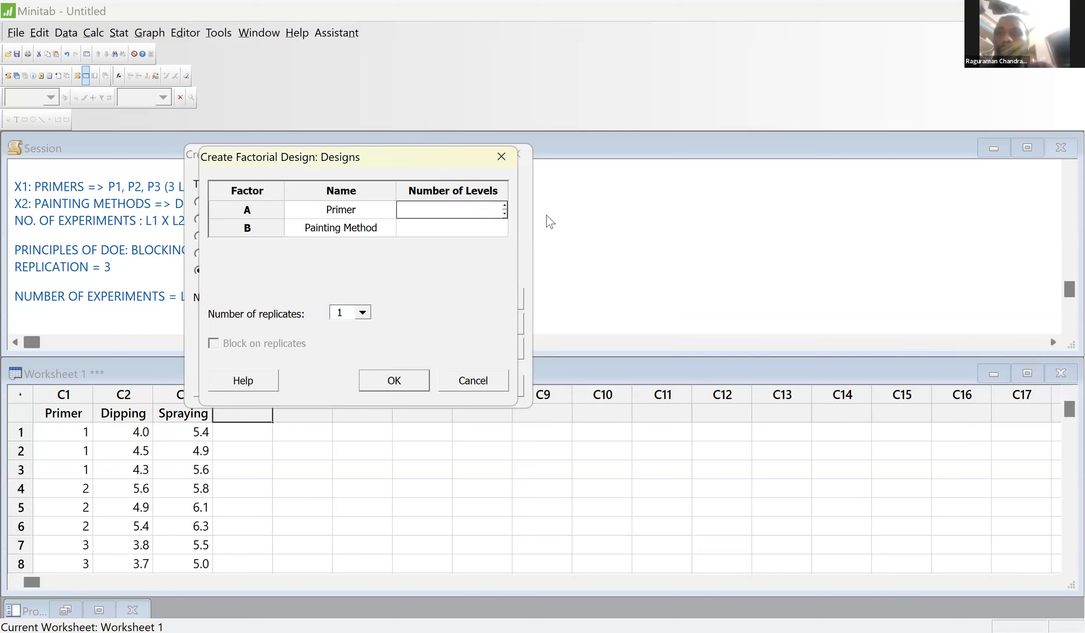
{"action": "left_click", "coordinate": [504, 207]}
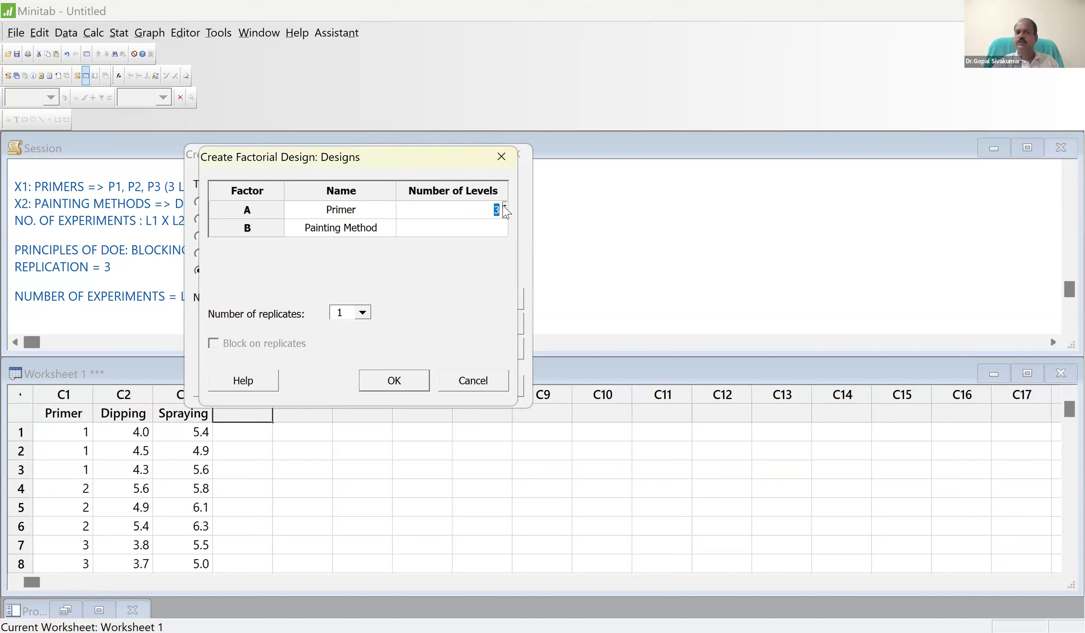
{"action": "left_click", "coordinate": [494, 232]}
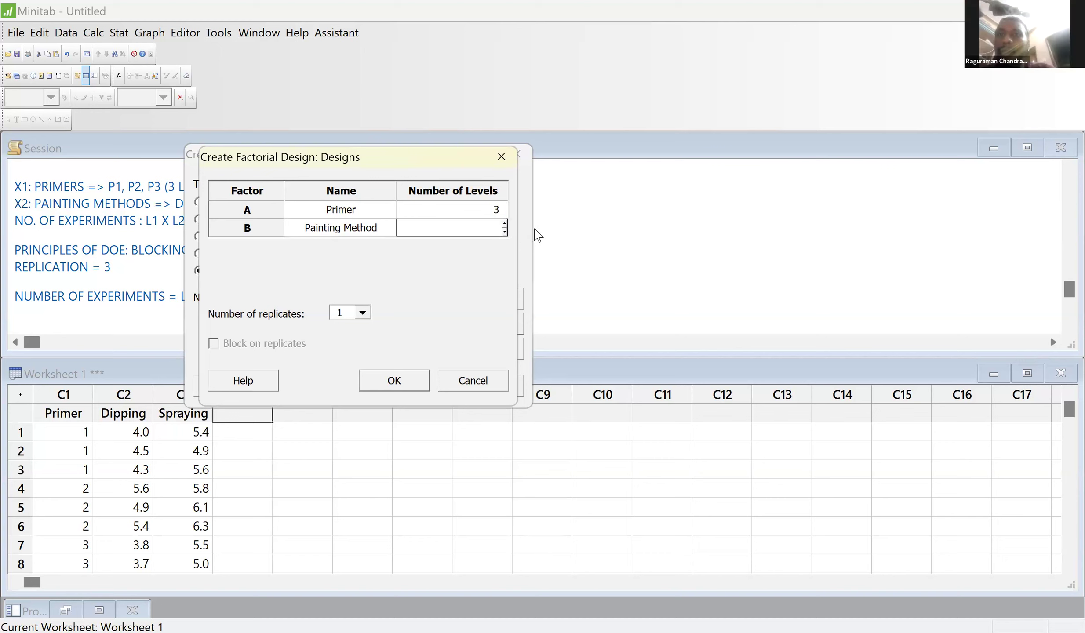
{"action": "left_click", "coordinate": [504, 224]}
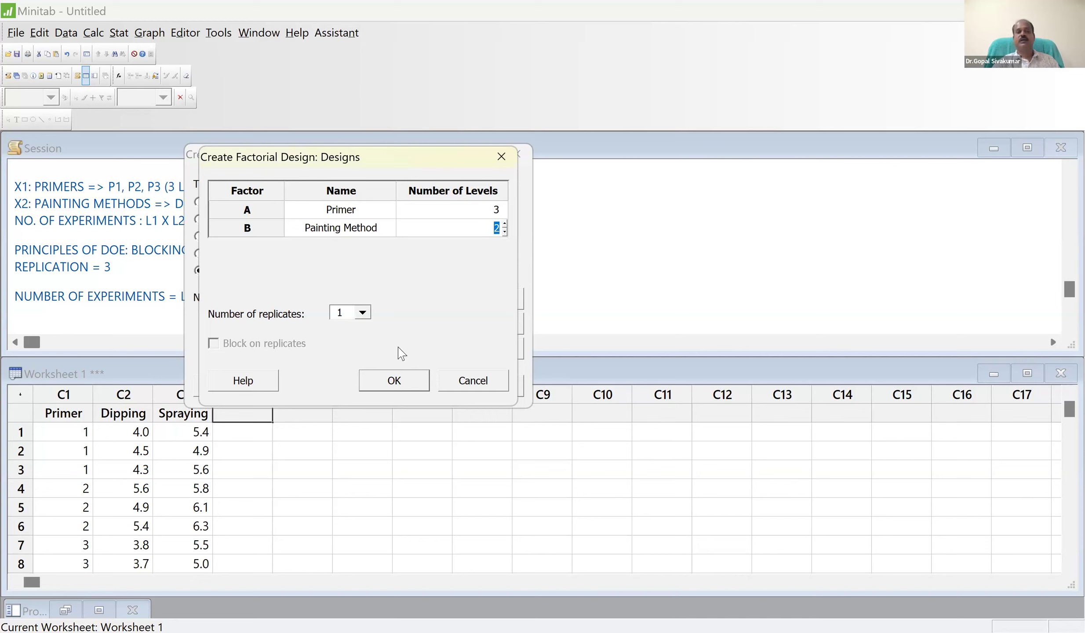
Set the design to 3 replicates with blocking on replicates and accept the design settings
{"action": "left_click", "coordinate": [368, 313]}
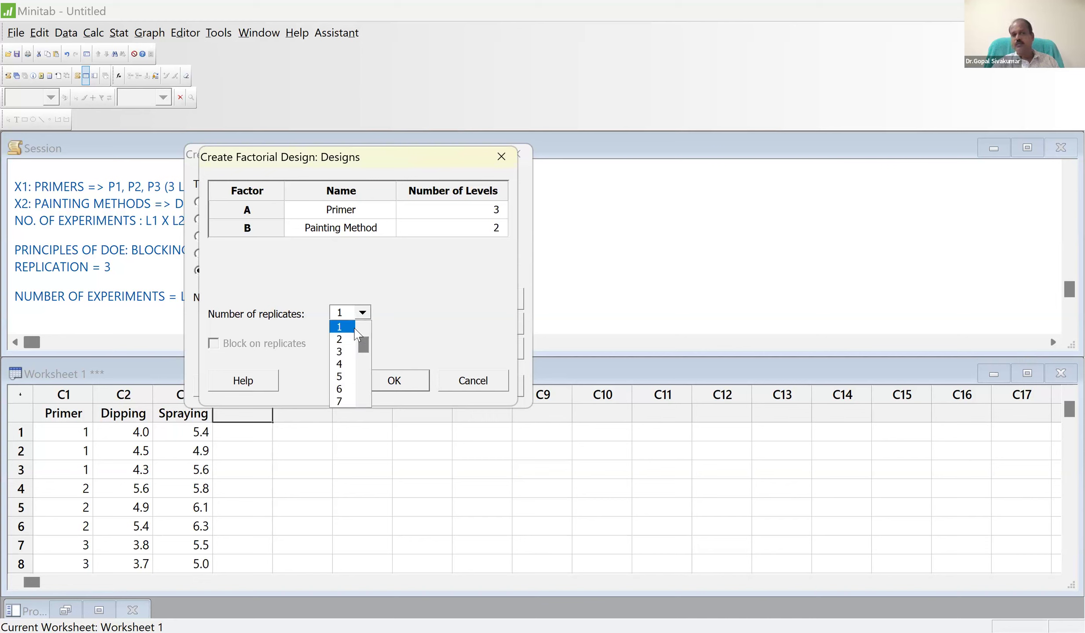
{"action": "left_click", "coordinate": [342, 351]}
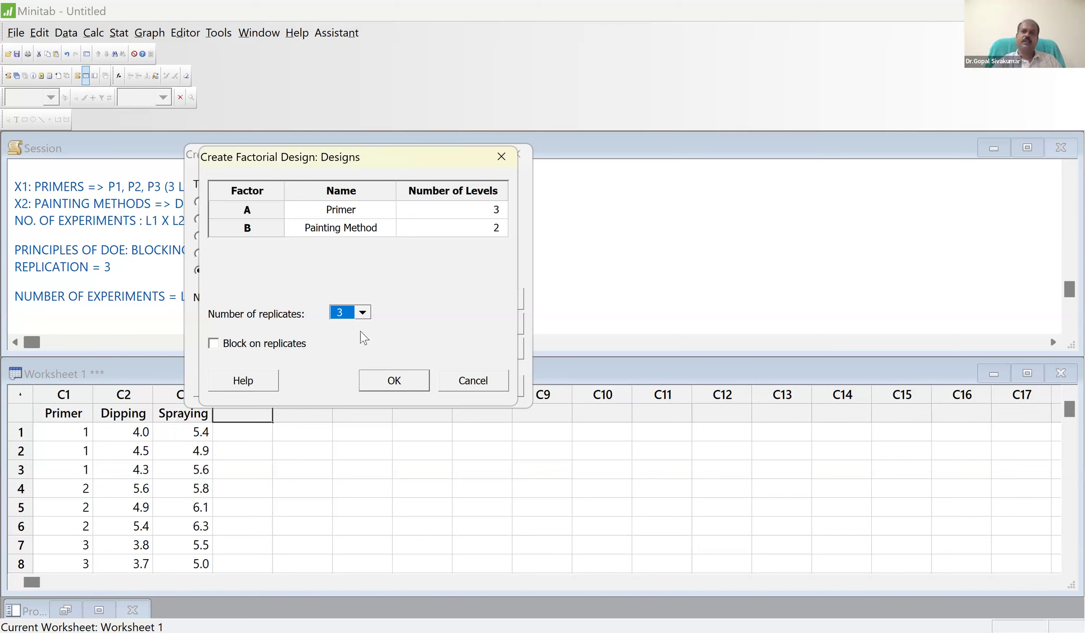
{"action": "left_click", "coordinate": [220, 347]}
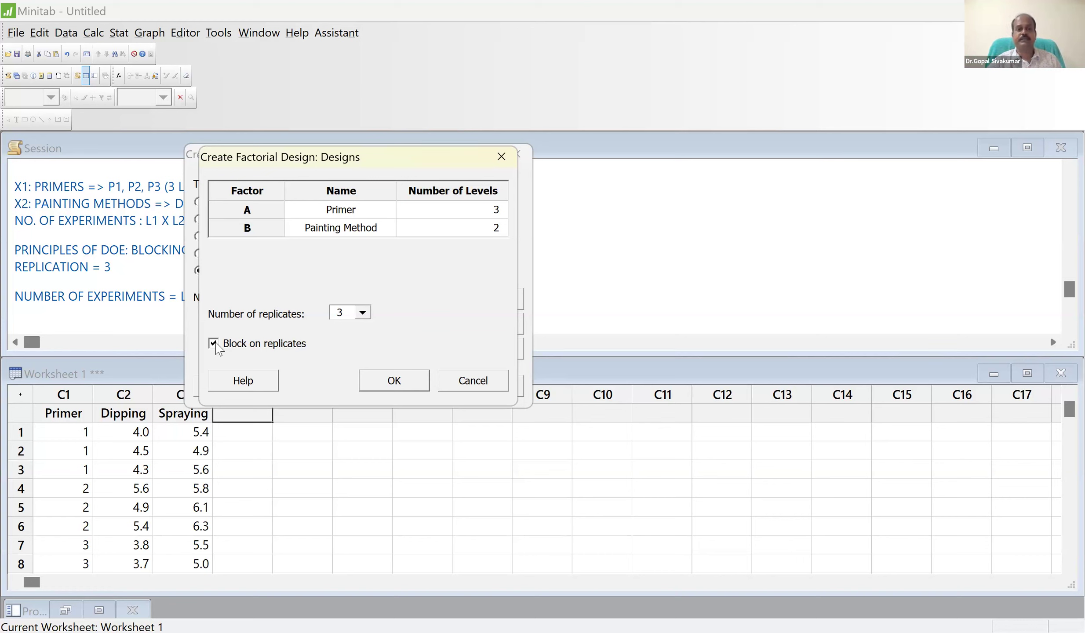
{"action": "left_click", "coordinate": [381, 383]}
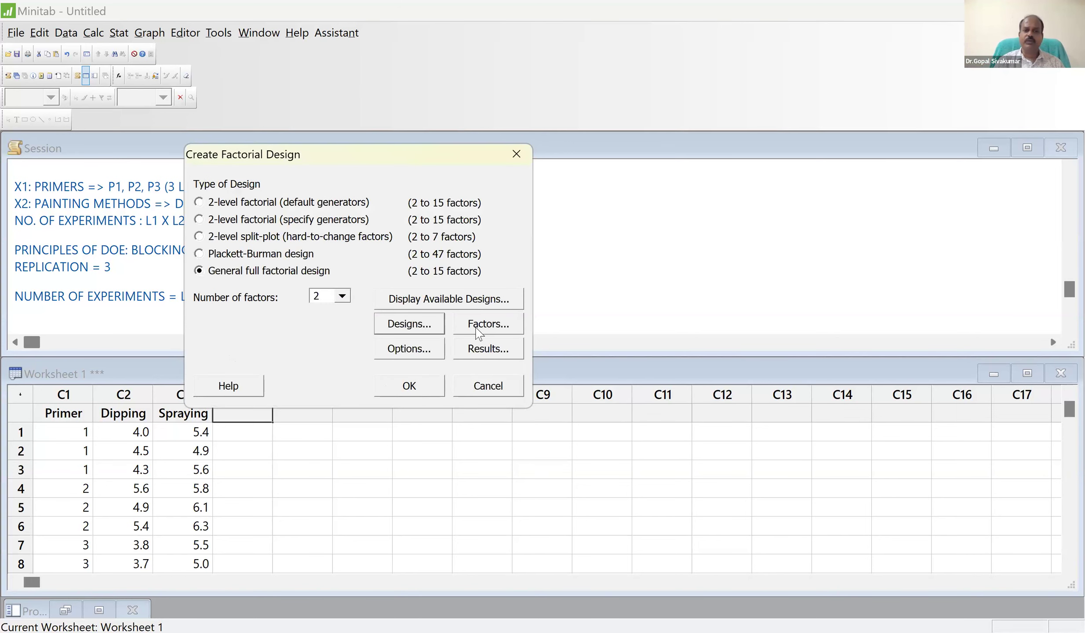
Make the Primer factor a text type with the level values P1, P2 and P3
{"action": "left_click", "coordinate": [490, 325]}
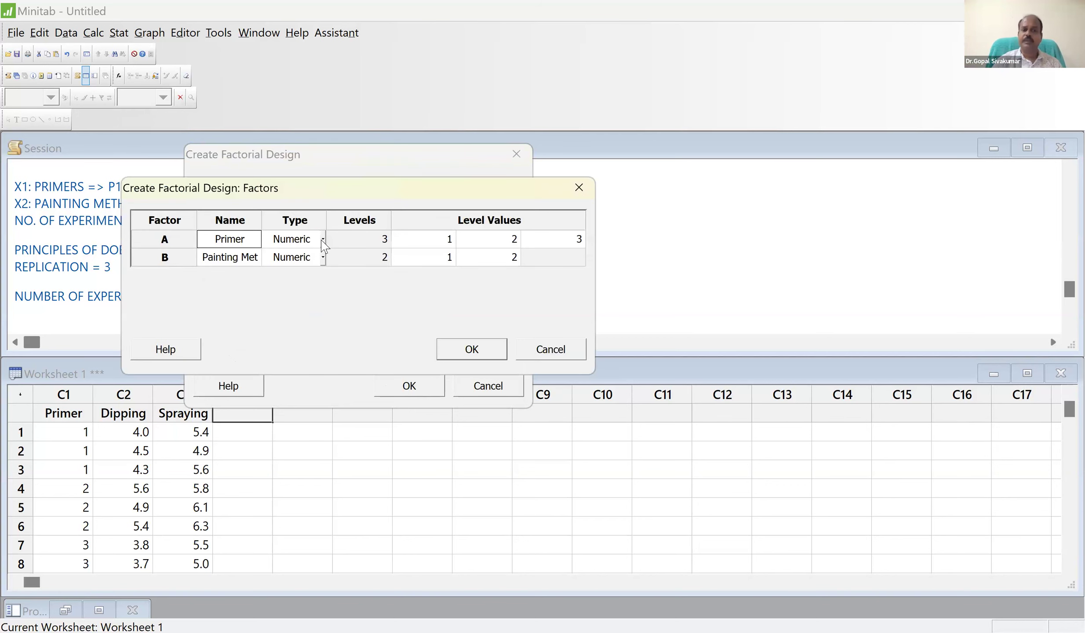
{"action": "left_click", "coordinate": [324, 242]}
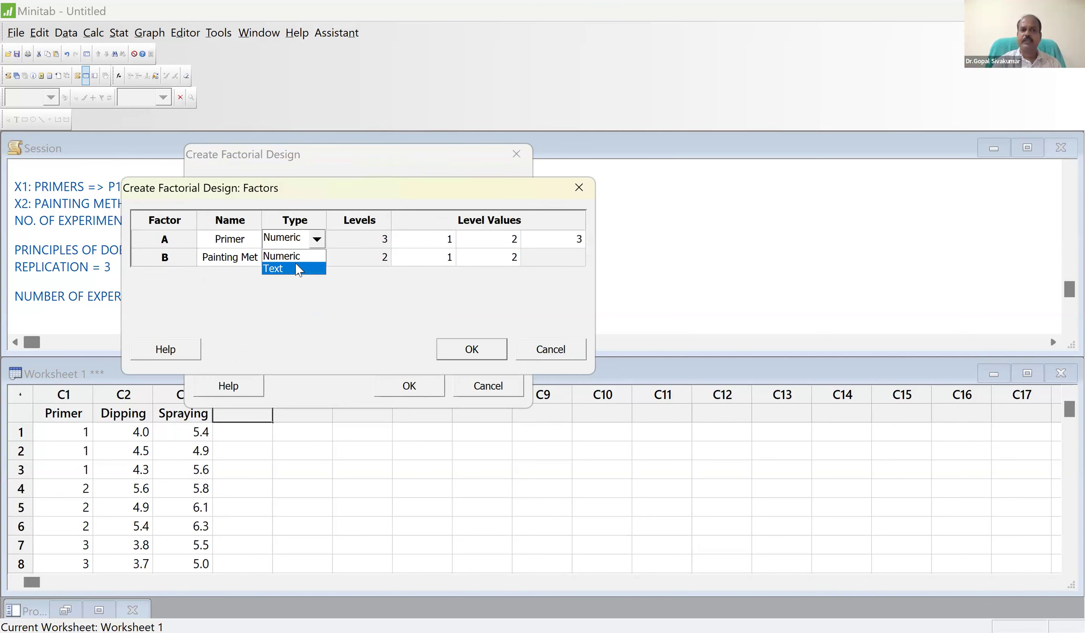
{"action": "left_click", "coordinate": [436, 243]}
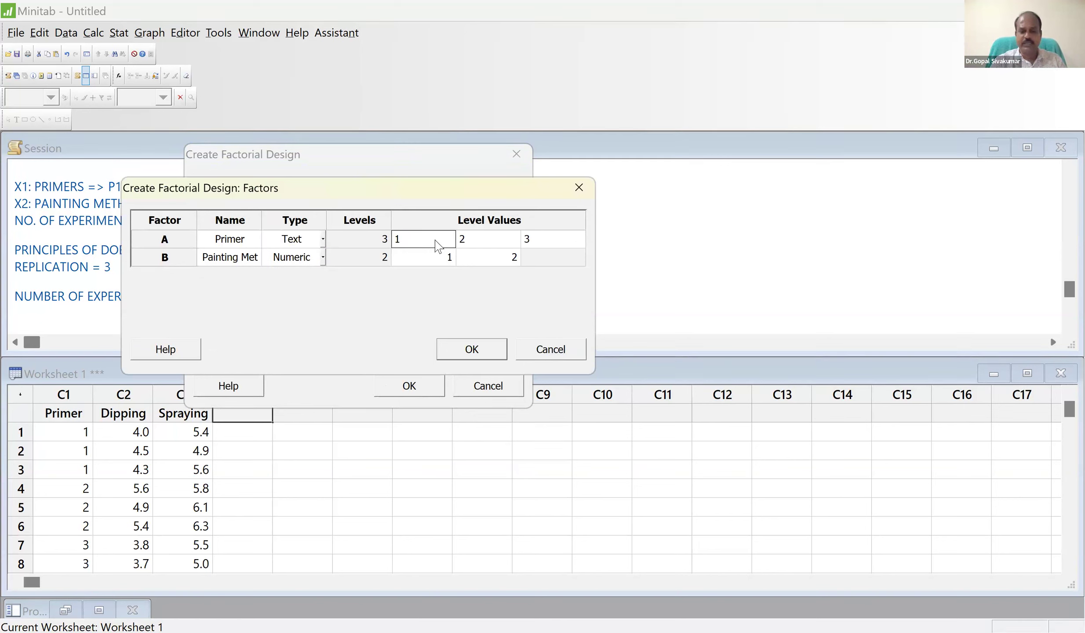
{"action": "type", "text": "P1"}
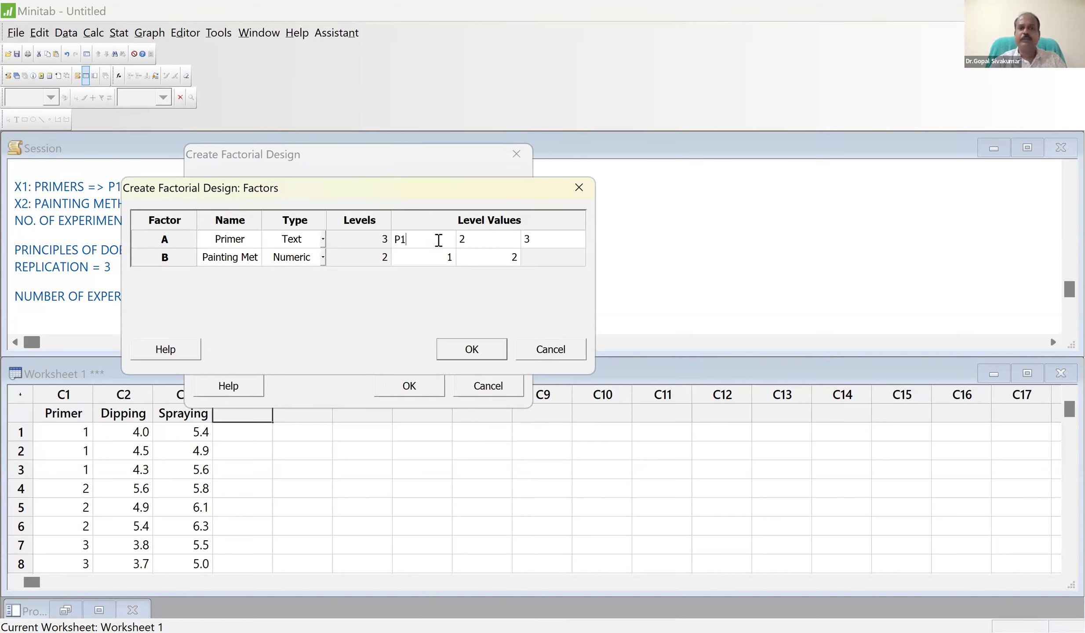
{"action": "left_click", "coordinate": [483, 245]}
{"action": "type", "text": "P2"}
{"action": "left_click", "coordinate": [526, 244]}
{"action": "type", "text": "P3"}
Make Painting Method a text factor with levels DIPPING and SPRAYING, and generate the factorial design
{"action": "left_click", "coordinate": [323, 258]}
{"action": "left_click", "coordinate": [323, 258]}
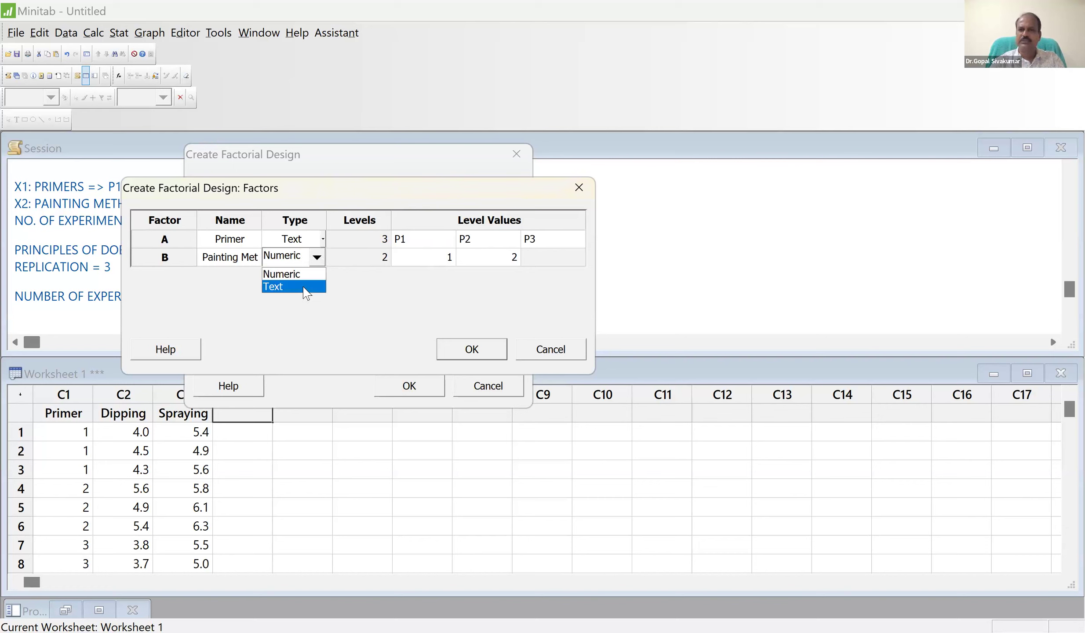
{"action": "left_click", "coordinate": [304, 288]}
{"action": "left_click", "coordinate": [443, 260]}
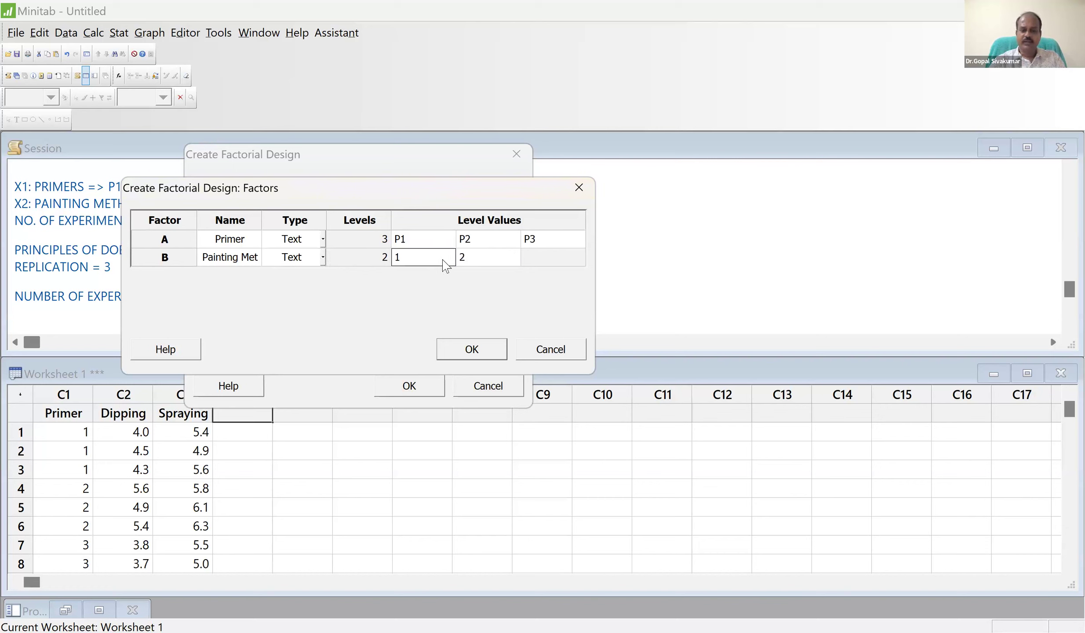
{"action": "type", "text": "DIPPING"}
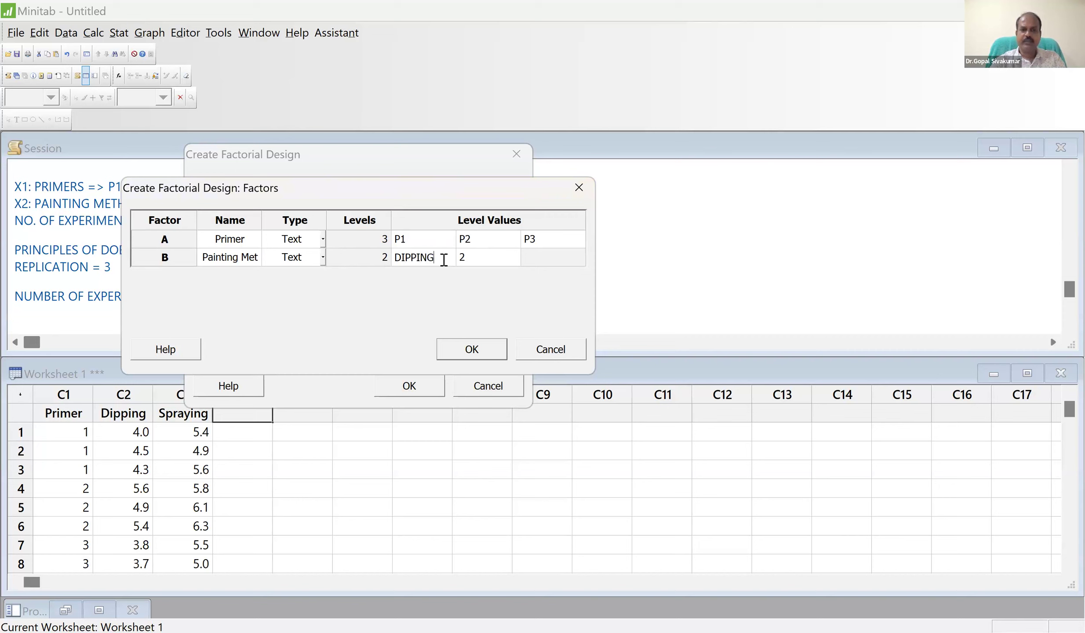
{"action": "left_click", "coordinate": [487, 261]}
{"action": "type", "text": "SPRAYING"}
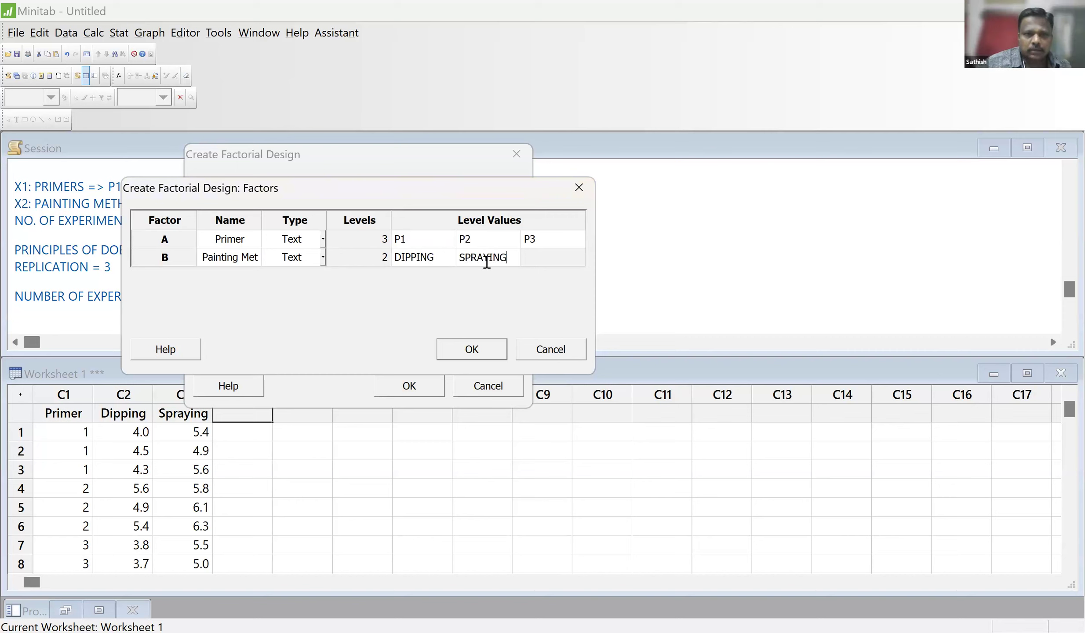
{"action": "left_click", "coordinate": [472, 349]}
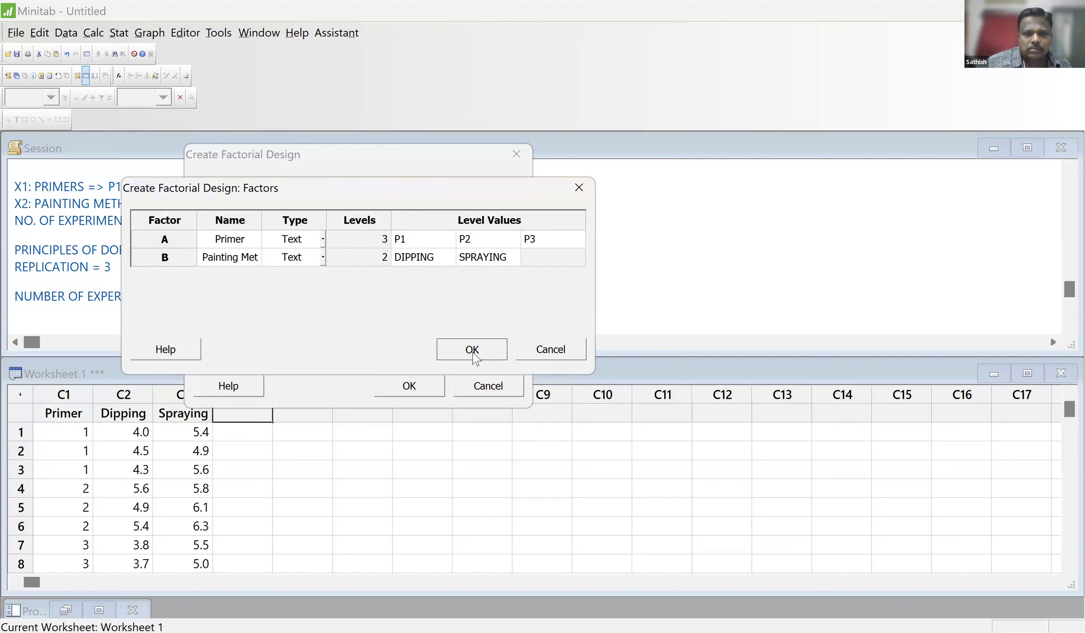
{"action": "left_click", "coordinate": [446, 342]}
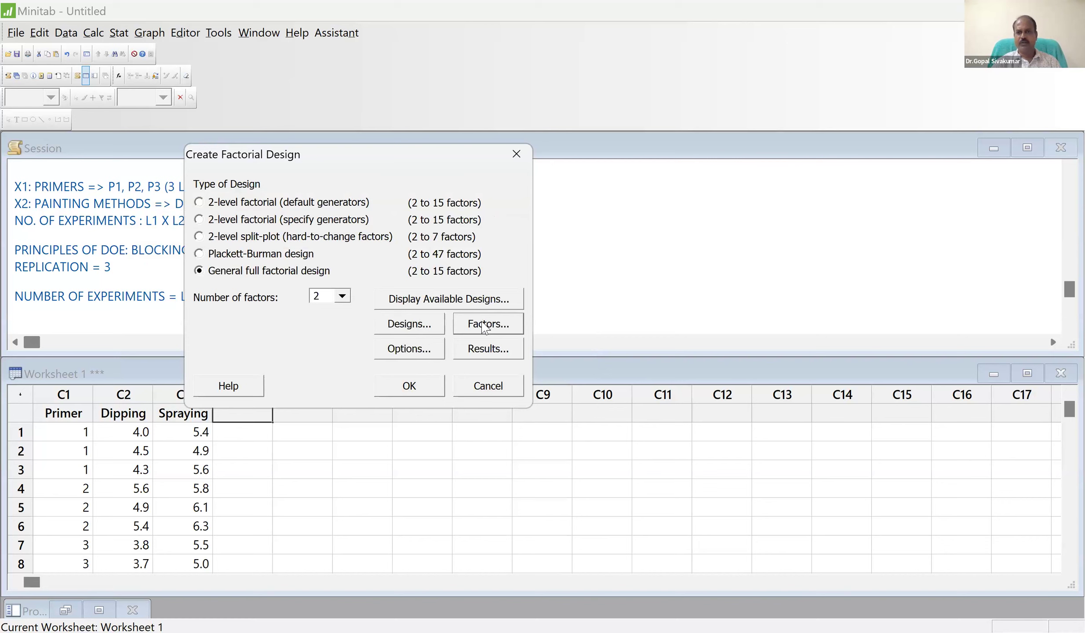
{"action": "left_click", "coordinate": [415, 392]}
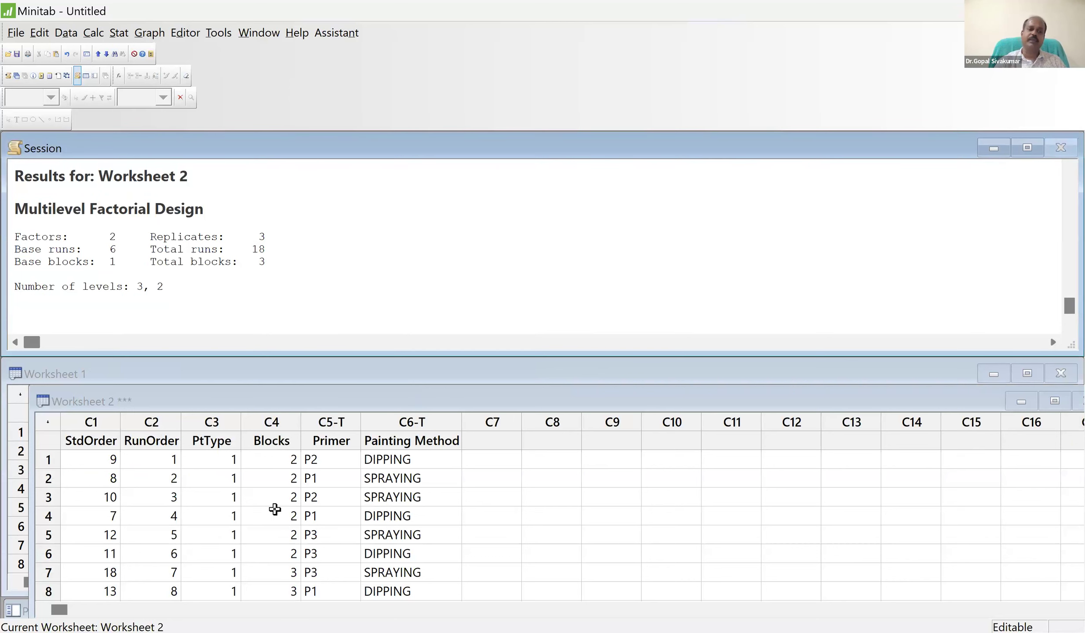
Review all runs of the generated design worksheet, from the StdOrder column through Painting Method
{"action": "left_click", "coordinate": [96, 445]}
{"action": "key", "text": "shift+Right"}
{"action": "key", "text": "shift+Right"}
{"action": "key", "text": "shift+Right"}
{"action": "key", "text": "shift+Right"}
{"action": "key", "text": "shift+Right"}
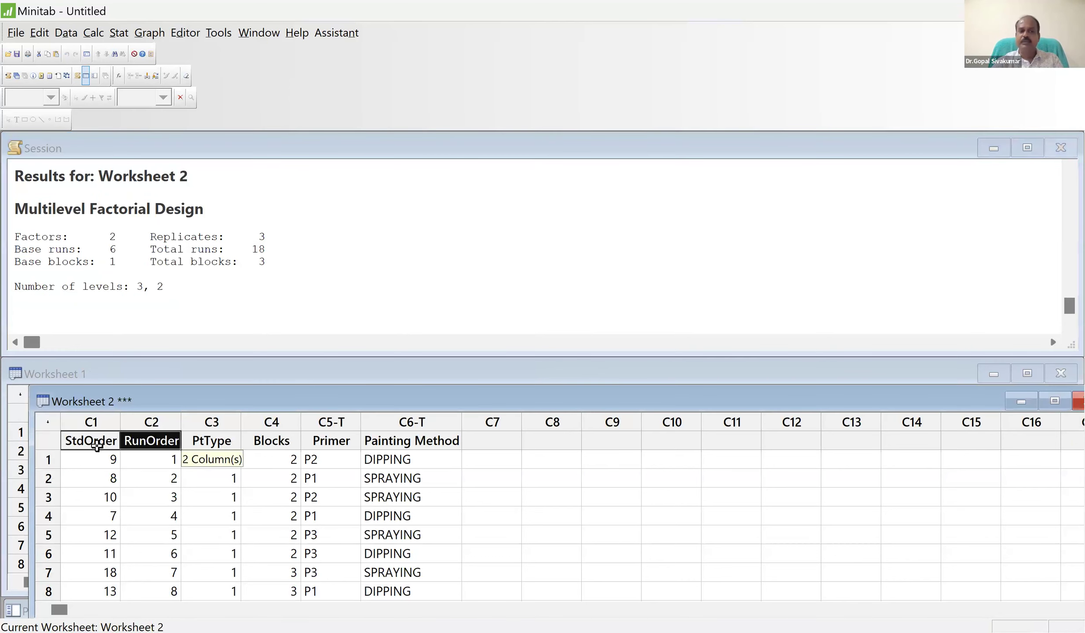
{"action": "key", "text": "shift+Down"}
{"action": "key", "text": "shift+Down"}
{"action": "key", "text": "shift+Down"}
{"action": "key", "text": "shift+Down"}
{"action": "key", "text": "shift+Down"}
{"action": "key", "text": "shift+Down"}
{"action": "key", "text": "shift+Down"}
{"action": "key", "text": "shift+Down"}
{"action": "key", "text": "shift+Down"}
{"action": "key", "text": "shift+Down"}
{"action": "key", "text": "shift+Down"}
{"action": "key", "text": "shift+Down"}
{"action": "key", "text": "shift+Down"}
{"action": "key", "text": "shift+Down"}
{"action": "key", "text": "shift+Down"}
{"action": "key", "text": "shift+Down"}
{"action": "key", "text": "shift+Down"}
{"action": "key", "text": "shift+Down"}
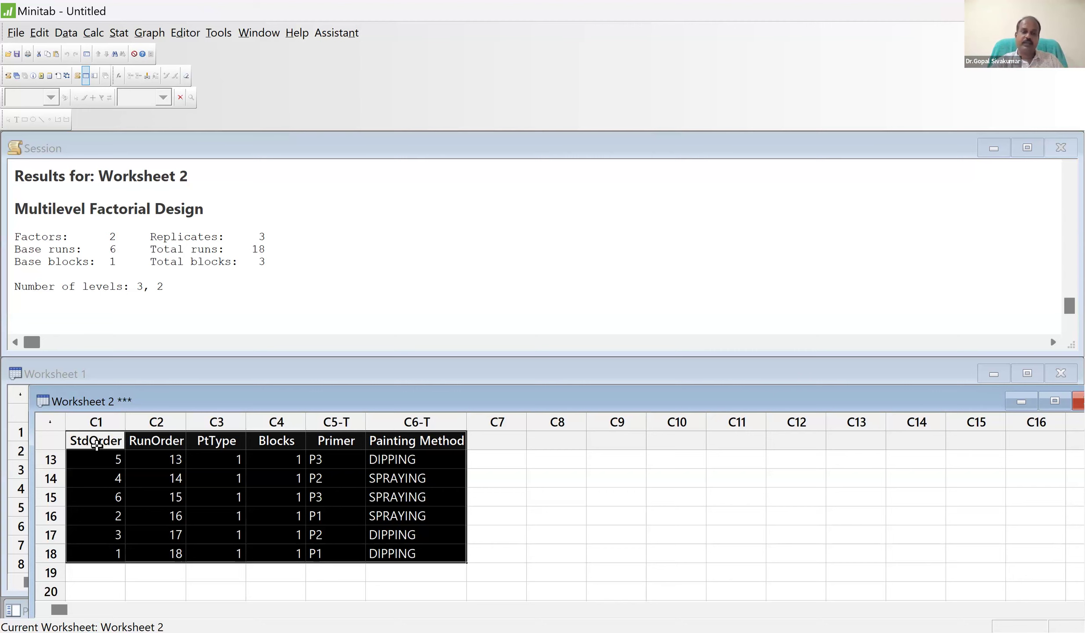
{"action": "left_click", "coordinate": [223, 494]}
{"action": "key", "text": "Up"}
{"action": "key", "text": "Up"}
{"action": "key", "text": "Up"}
{"action": "key", "text": "Up"}
{"action": "key", "text": "Up"}
{"action": "key", "text": "Up"}
{"action": "key", "text": "Up"}
{"action": "key", "text": "Up"}
{"action": "key", "text": "Up"}
{"action": "key", "text": "Up"}
{"action": "key", "text": "Up"}
{"action": "key", "text": "Up"}
{"action": "key", "text": "Up"}
{"action": "key", "text": "Up"}
{"action": "key", "text": "Up"}
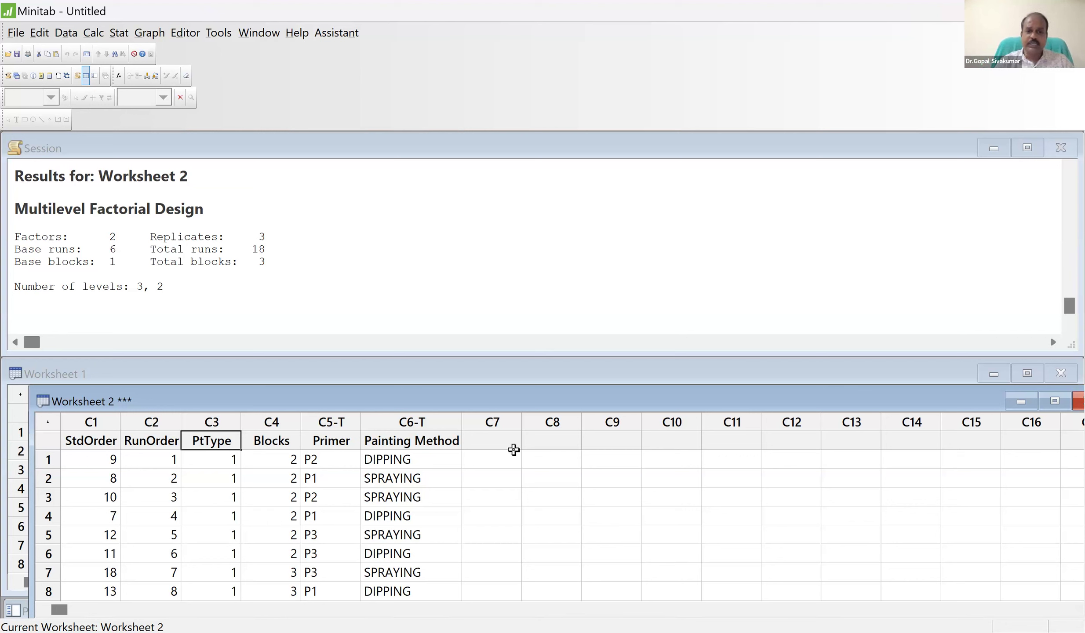
Name the empty response column C7 of the design worksheet ADHESIVE STRENGTH
{"action": "left_click", "coordinate": [513, 449]}
{"action": "type", "text": "A"}
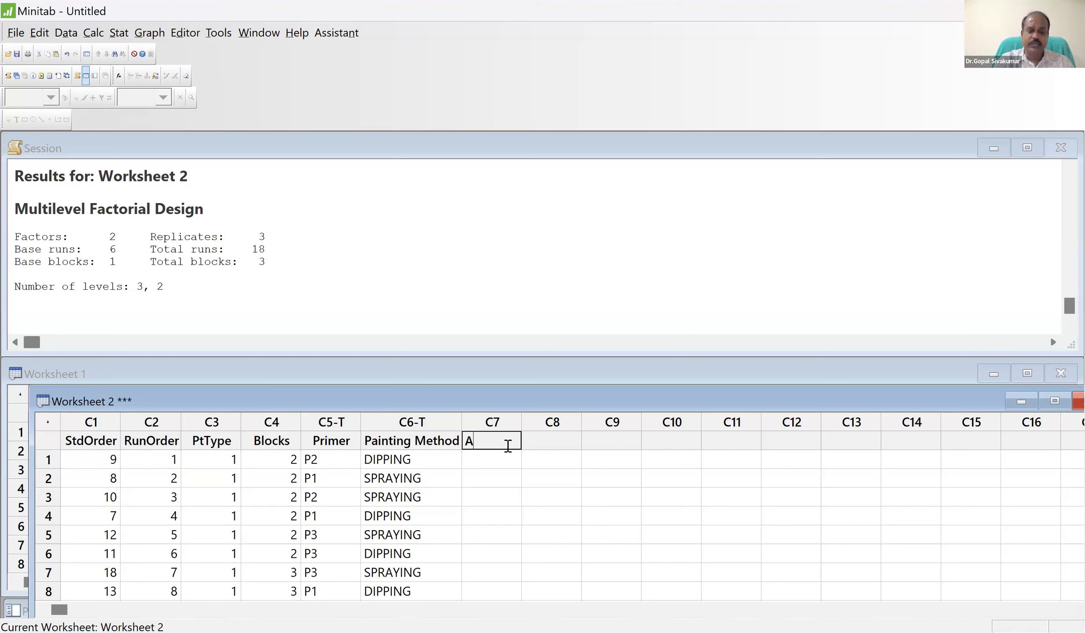
{"action": "type", "text": "DH"}
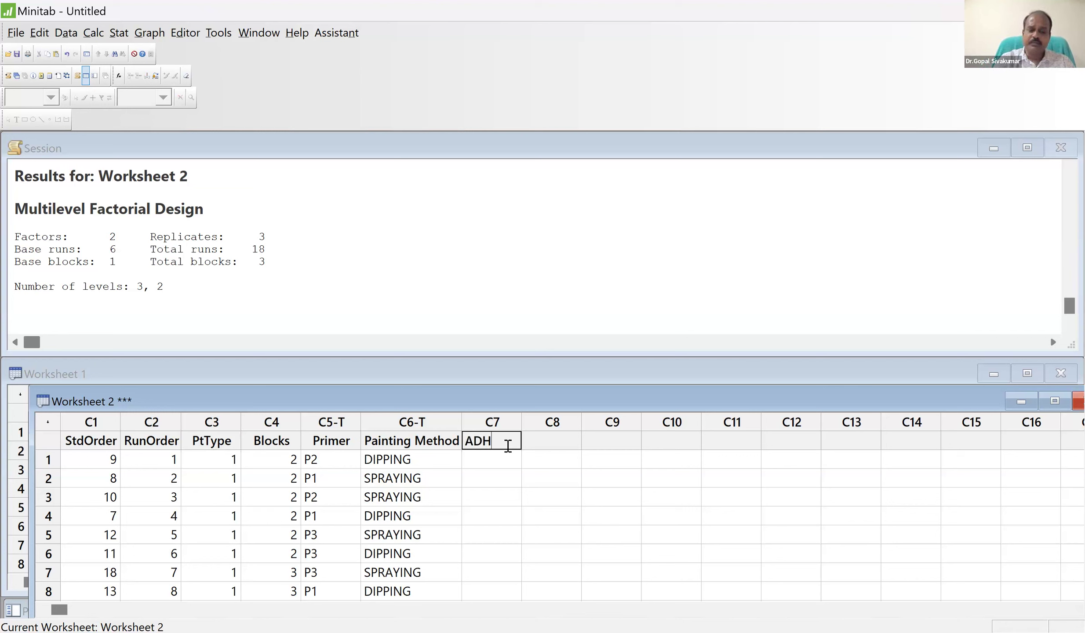
{"action": "type", "text": "ESIVE STR"}
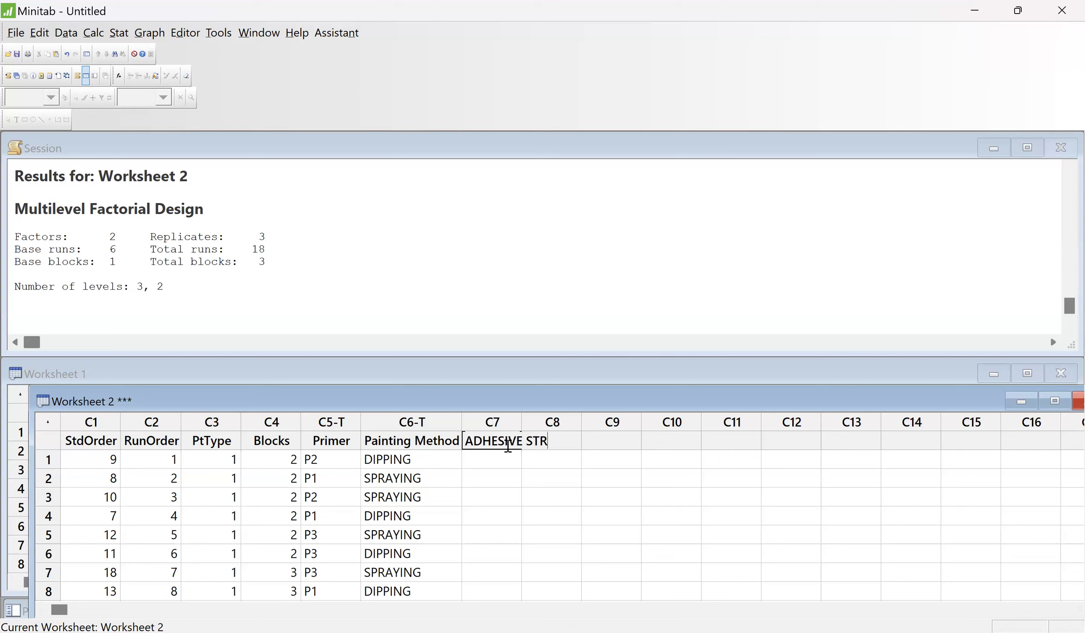
{"action": "type", "text": "ENGTH"}
{"action": "key", "text": "Return"}
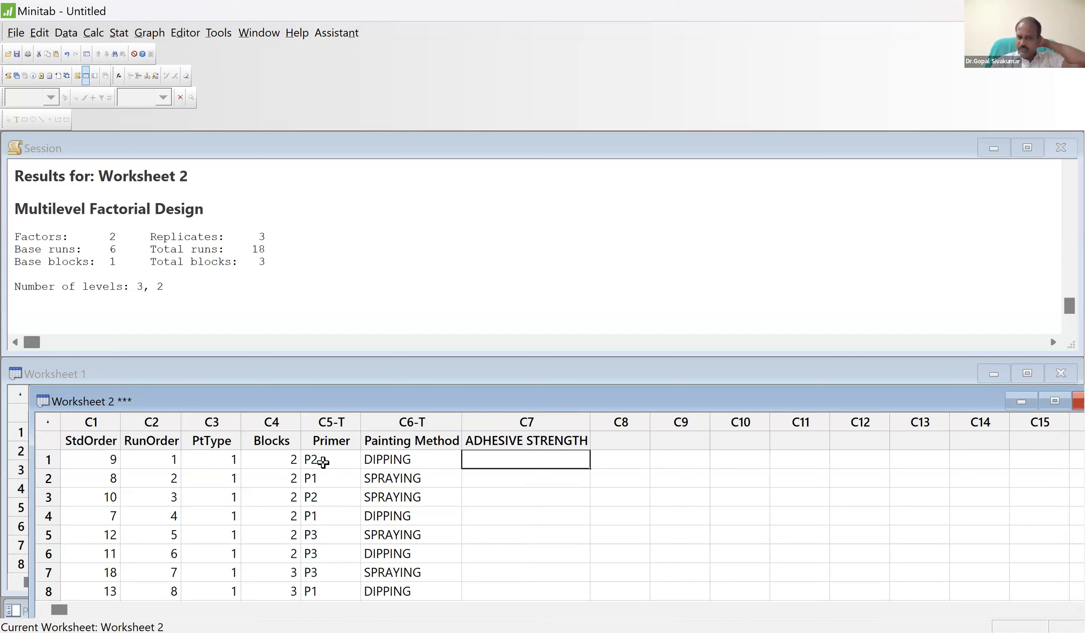
Examine the first run's Primer and Painting Method settings alongside its adhesive strength cell
{"action": "left_click", "coordinate": [328, 462]}
{"action": "left_click", "coordinate": [328, 462]}
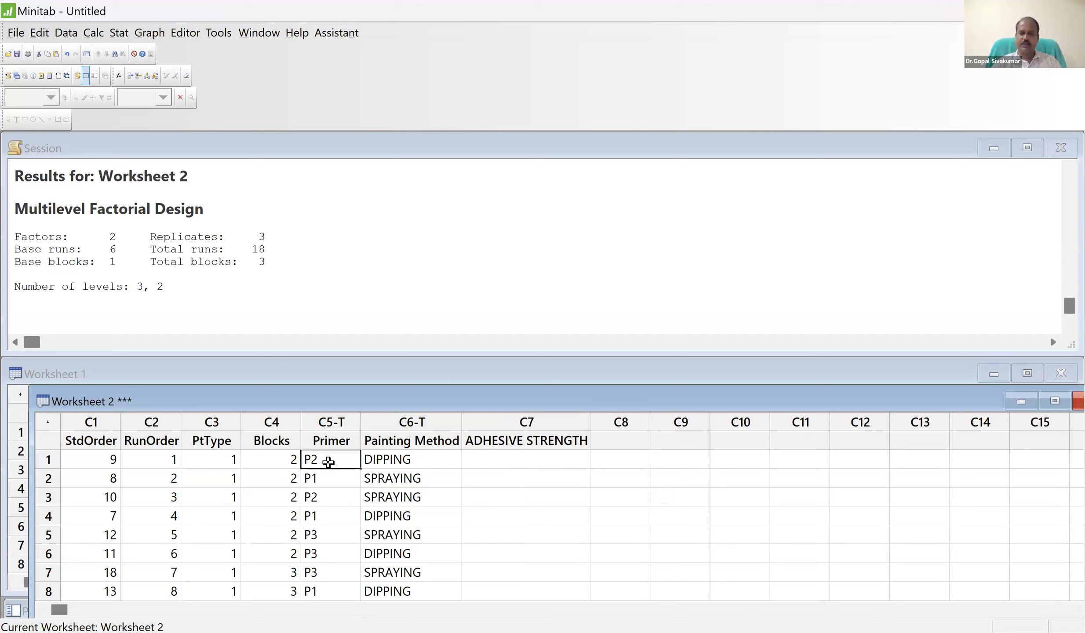
{"action": "key", "text": "Tab"}
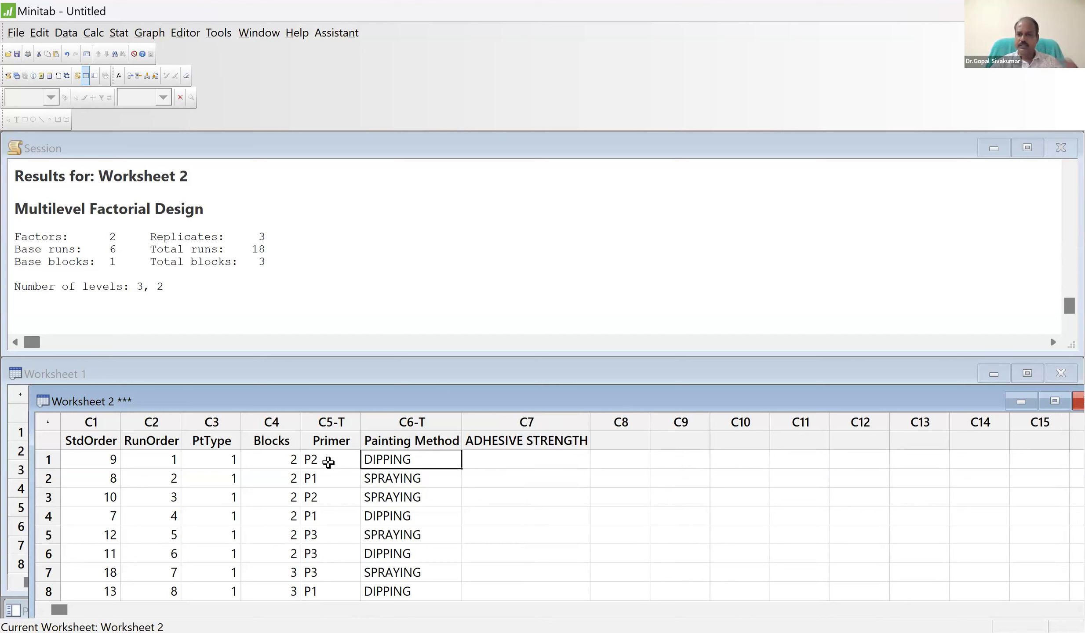
{"action": "key", "text": "Tab"}
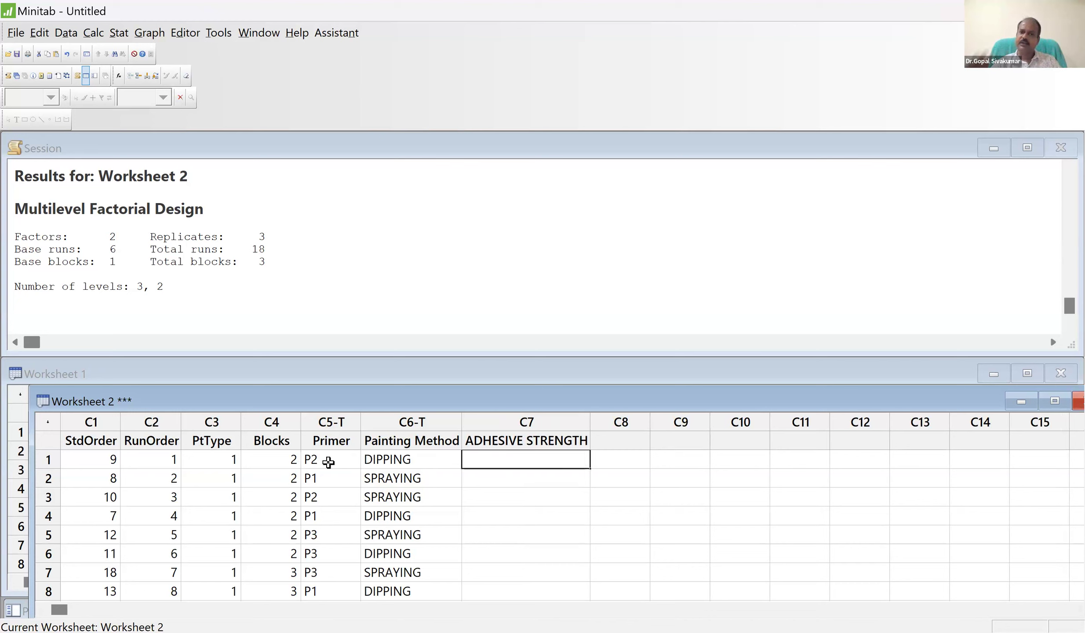
{"action": "key", "text": "shift+Tab"}
{"action": "key", "text": "shift+Tab"}
{"action": "key", "text": "Tab"}
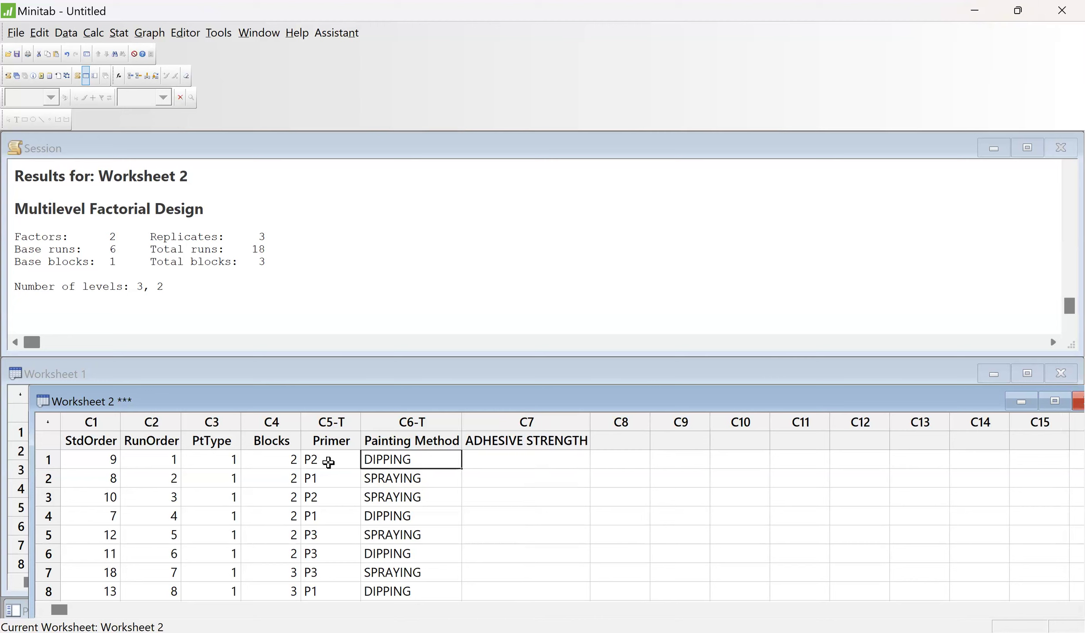
Review every run of the design worksheet down the PtType column, returning to the column's heading
{"action": "key", "text": "shift+Tab"}
{"action": "key", "text": "shift+Tab"}
{"action": "key", "text": "shift+Tab"}
{"action": "key", "text": "shift+Tab"}
{"action": "key", "text": "Tab"}
{"action": "key", "text": "Down"}
{"action": "key", "text": "Down"}
{"action": "key", "text": "Down"}
{"action": "key", "text": "Down"}
{"action": "key", "text": "Down"}
{"action": "key", "text": "Down"}
{"action": "key", "text": "Down"}
{"action": "key", "text": "Down"}
{"action": "key", "text": "Down"}
{"action": "key", "text": "Down"}
{"action": "key", "text": "Down"}
{"action": "key", "text": "Down"}
{"action": "key", "text": "Down"}
{"action": "key", "text": "Down"}
{"action": "key", "text": "Down"}
{"action": "key", "text": "Down"}
{"action": "key", "text": "Down"}
{"action": "key", "text": "Up"}
{"action": "key", "text": "Up"}
{"action": "key", "text": "Up"}
{"action": "key", "text": "Up"}
{"action": "key", "text": "Up"}
{"action": "key", "text": "Up"}
{"action": "key", "text": "Up"}
{"action": "key", "text": "Up"}
{"action": "key", "text": "Up"}
{"action": "key", "text": "Up"}
{"action": "key", "text": "Up"}
{"action": "key", "text": "Up"}
{"action": "key", "text": "Up"}
{"action": "key", "text": "Up"}
{"action": "key", "text": "Up"}
{"action": "key", "text": "Up"}
{"action": "key", "text": "Up"}
{"action": "key", "text": "Up"}
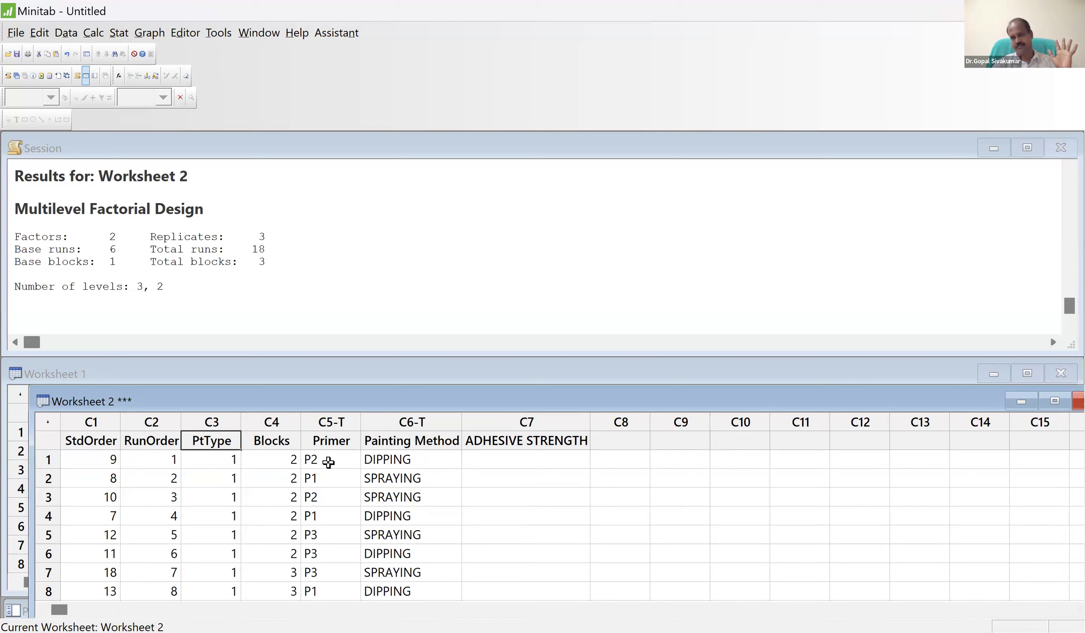
{"action": "key", "text": "Down"}
{"action": "key", "text": "Down"}
{"action": "key", "text": "Down"}
{"action": "key", "text": "Down"}
{"action": "key", "text": "Down"}
{"action": "key", "text": "Down"}
{"action": "key", "text": "Down"}
{"action": "key", "text": "Down"}
{"action": "key", "text": "Down"}
{"action": "key", "text": "Down"}
{"action": "key", "text": "Down"}
{"action": "key", "text": "Down"}
{"action": "key", "text": "Down"}
{"action": "key", "text": "Down"}
{"action": "key", "text": "Down"}
{"action": "key", "text": "Down"}
{"action": "key", "text": "Down"}
{"action": "key", "text": "Down"}
{"action": "key", "text": "Down"}
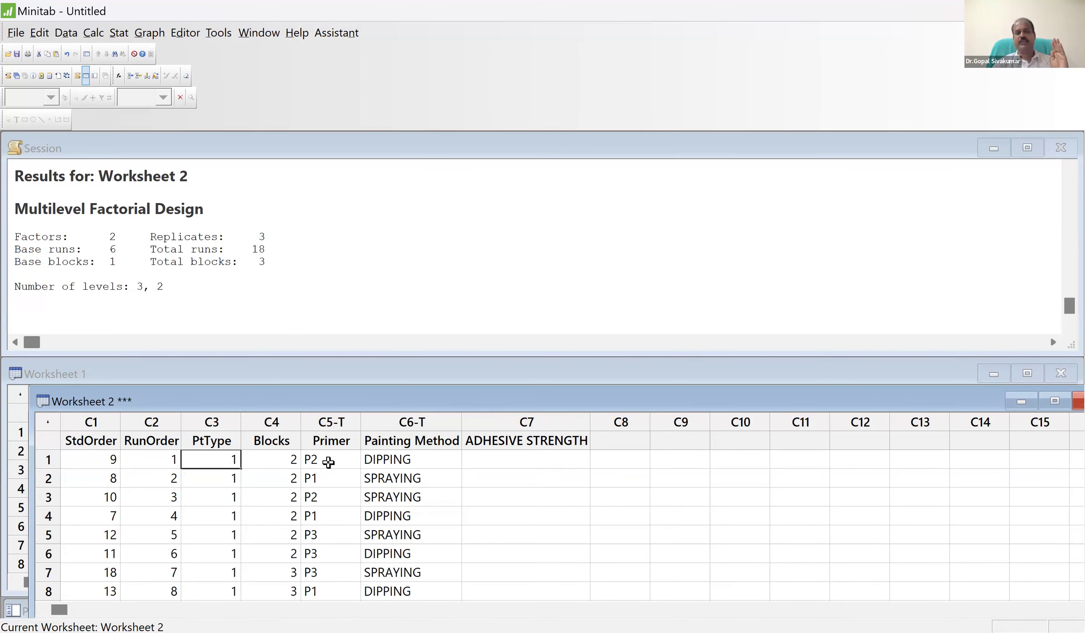
{"action": "key", "text": "Down"}
{"action": "key", "text": "Down"}
{"action": "key", "text": "Up"}
{"action": "key", "text": "Up"}
{"action": "key", "text": "Up"}
{"action": "key", "text": "Up"}
{"action": "key", "text": "Up"}
{"action": "key", "text": "Up"}
{"action": "key", "text": "Up"}
{"action": "key", "text": "Up"}
{"action": "key", "text": "Up"}
{"action": "key", "text": "Up"}
{"action": "key", "text": "Up"}
{"action": "key", "text": "Up"}
{"action": "key", "text": "Up"}
{"action": "key", "text": "Up"}
{"action": "key", "text": "Up"}
{"action": "key", "text": "Up"}
{"action": "key", "text": "Up"}
{"action": "key", "text": "Up"}
{"action": "key", "text": "Up"}
{"action": "key", "text": "Up"}
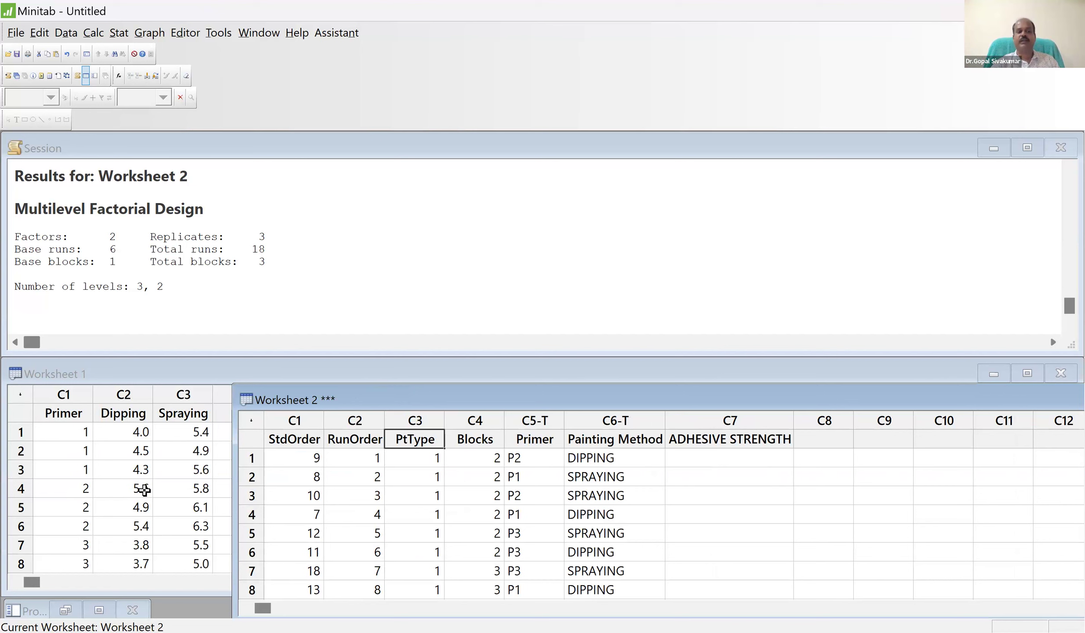
View the original data in Worksheet 1, switch back to Worksheet 2 and minimize the Worksheet 2 window
{"action": "left_click", "coordinate": [144, 490]}
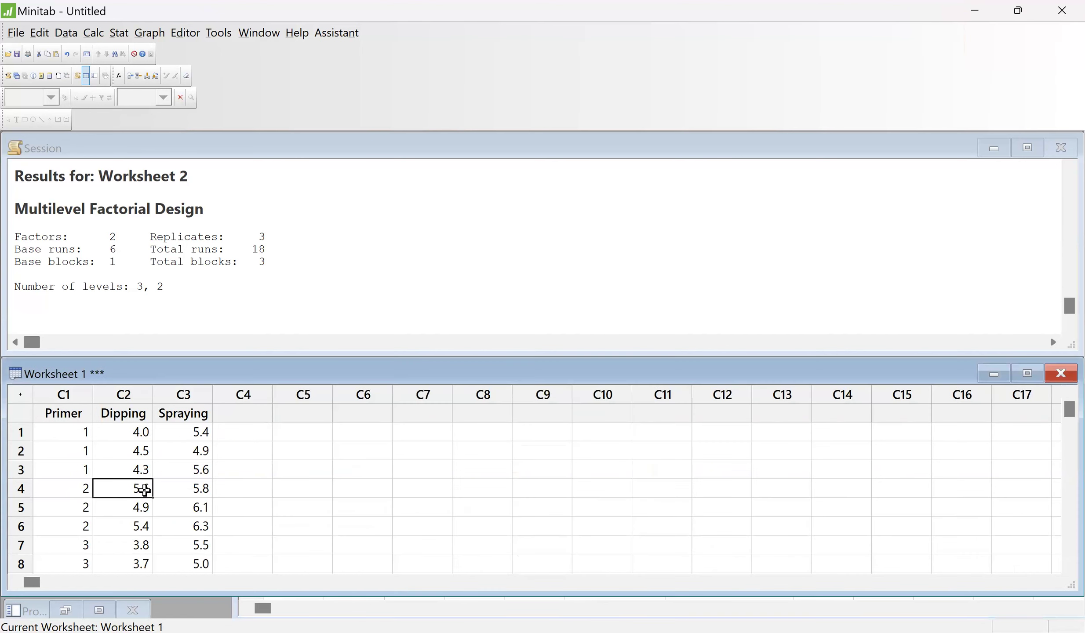
{"action": "left_click", "coordinate": [286, 614]}
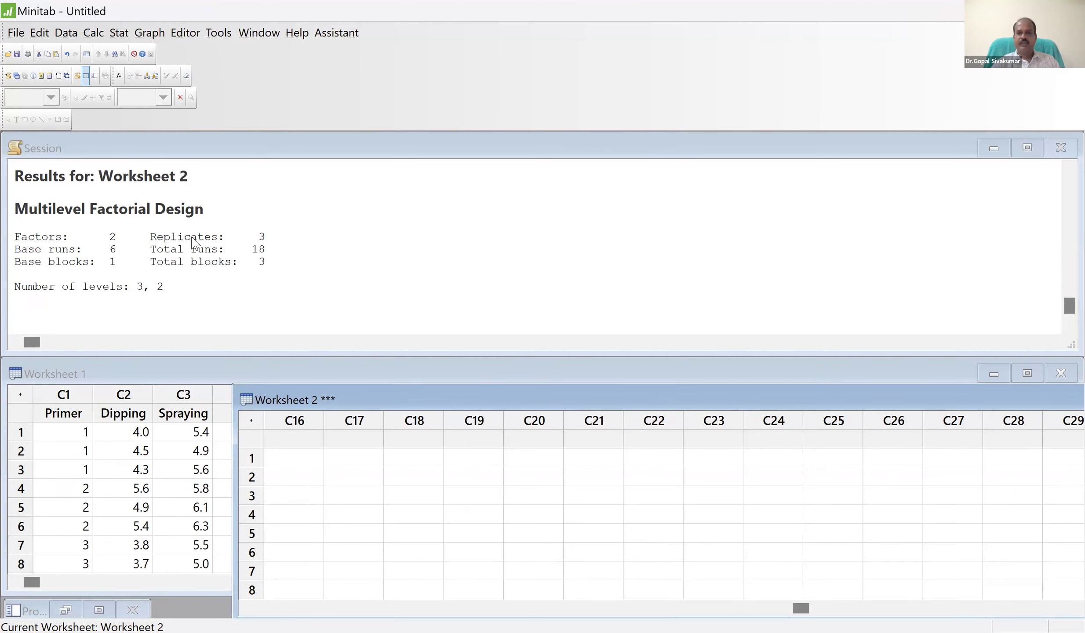
{"action": "left_click", "coordinate": [1079, 399]}
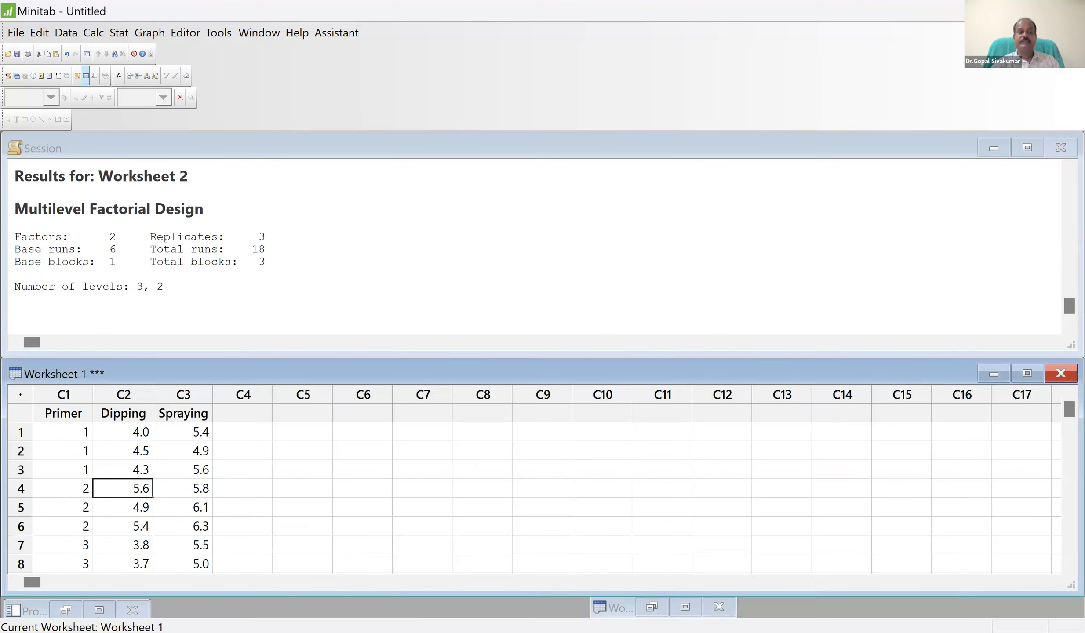
Check the session entries in the Project Manager, minimize it and return to Worksheet 1
{"action": "left_click", "coordinate": [97, 611]}
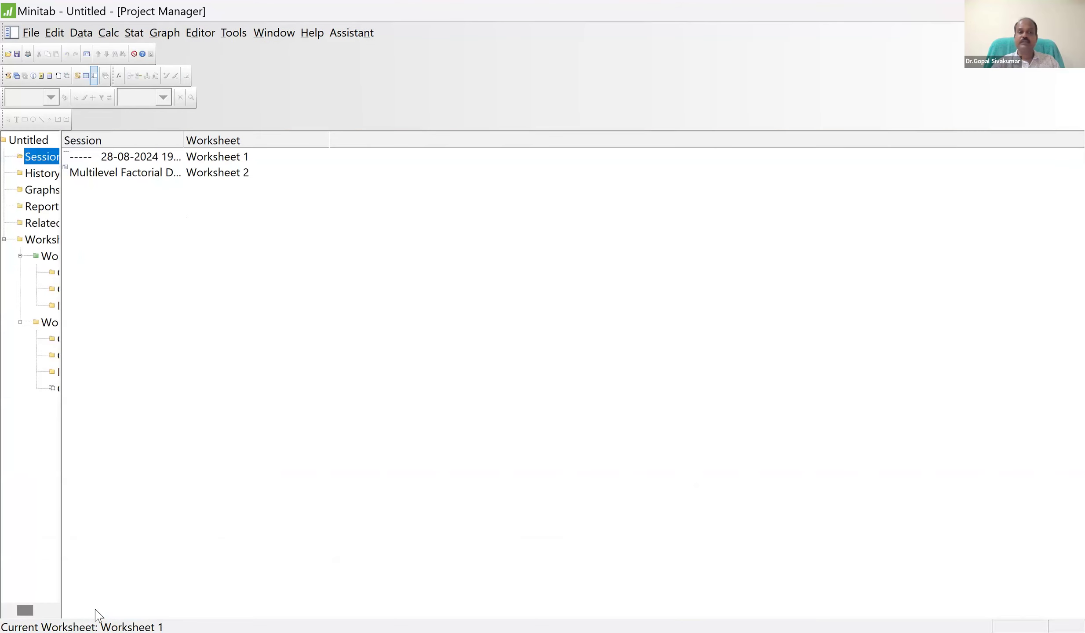
{"action": "double_click", "coordinate": [170, 174]}
{"action": "left_click", "coordinate": [272, 221]}
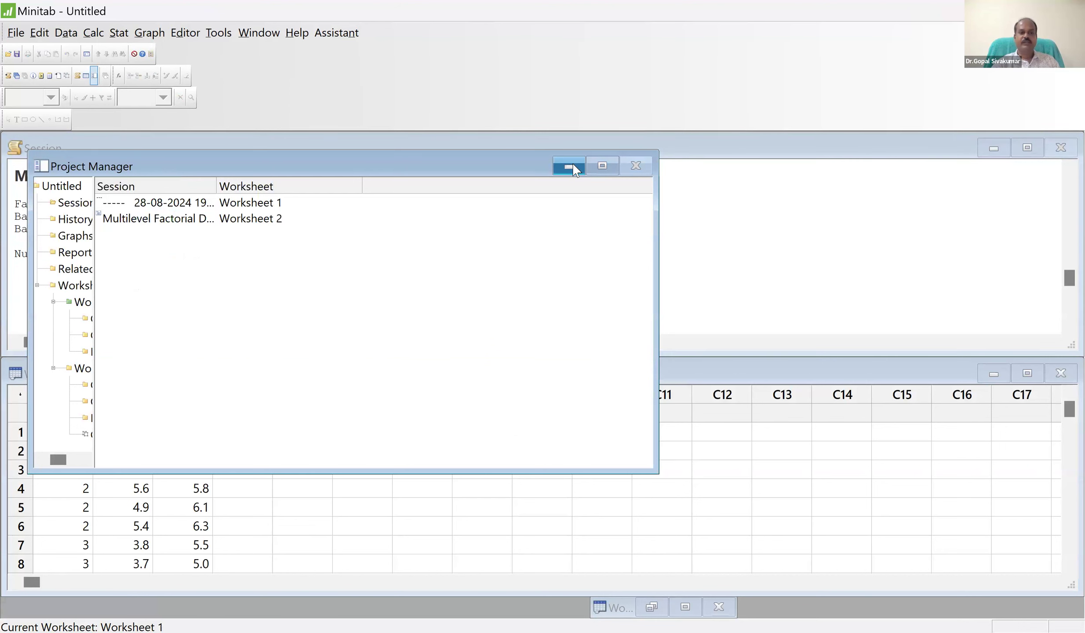
{"action": "left_click", "coordinate": [573, 164]}
{"action": "left_click", "coordinate": [410, 475]}
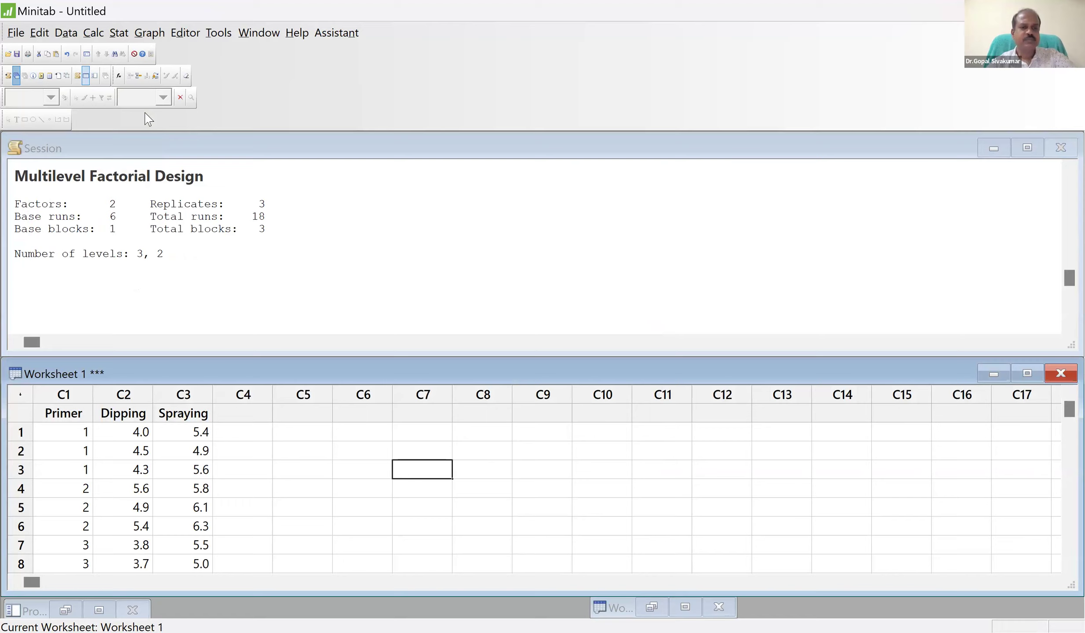
Show the project's worksheet list, bring up Worksheet 2 from it and minimize that worksheet
{"action": "key", "text": "ctrl+alt+d"}
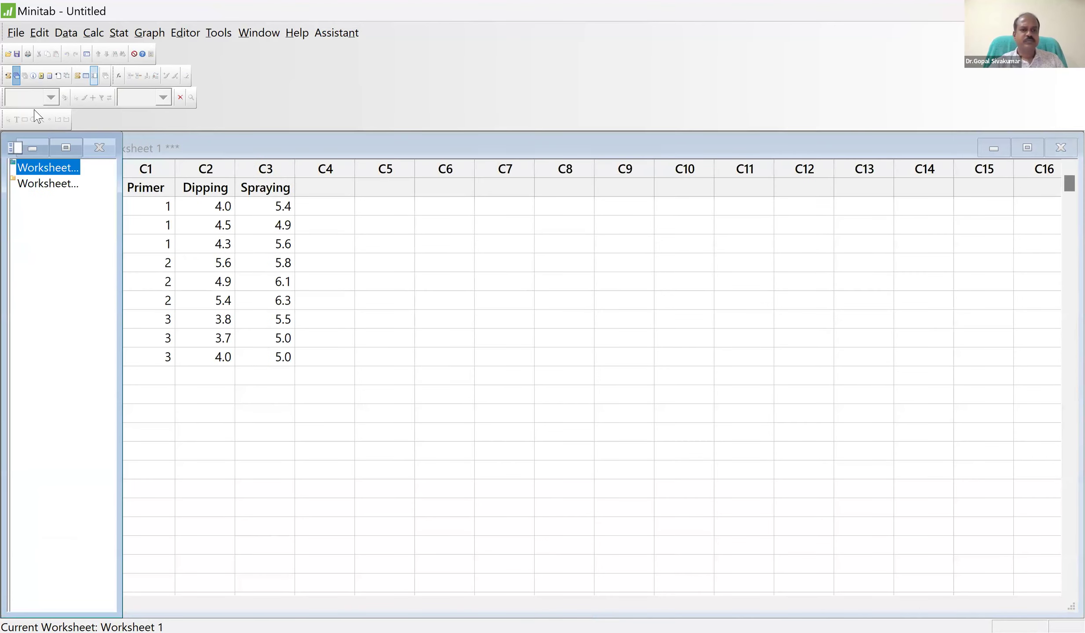
{"action": "left_click", "coordinate": [40, 184]}
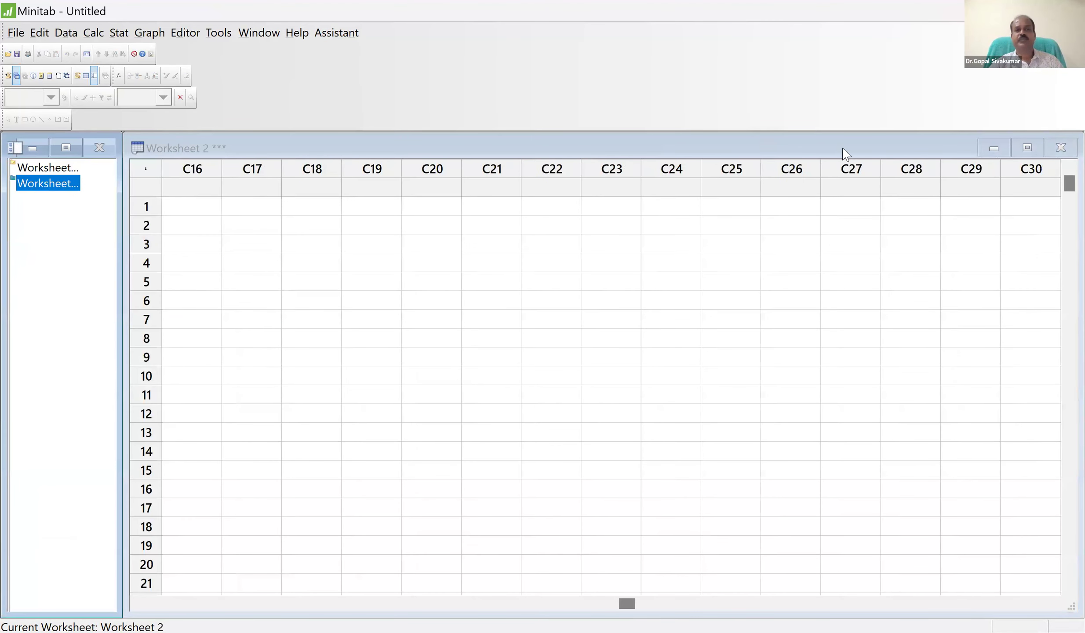
{"action": "left_click", "coordinate": [447, 224]}
{"action": "key", "text": "Up"}
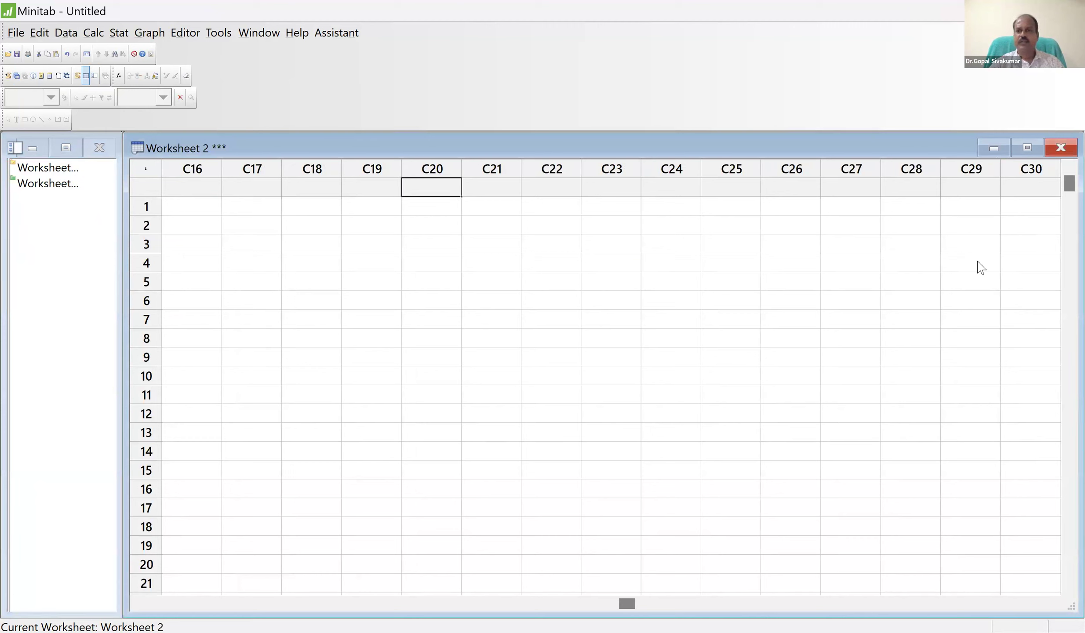
{"action": "left_click", "coordinate": [993, 149]}
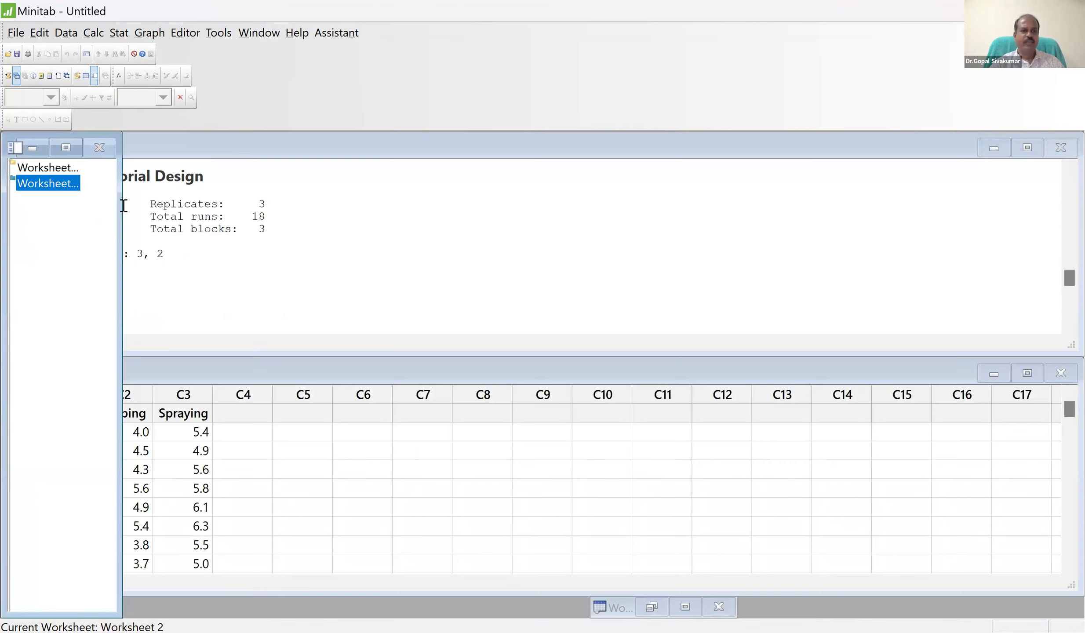
Alternate between Worksheet 1 and Worksheet 2 using the worksheet list, ending on Worksheet 2
{"action": "double_click", "coordinate": [39, 169]}
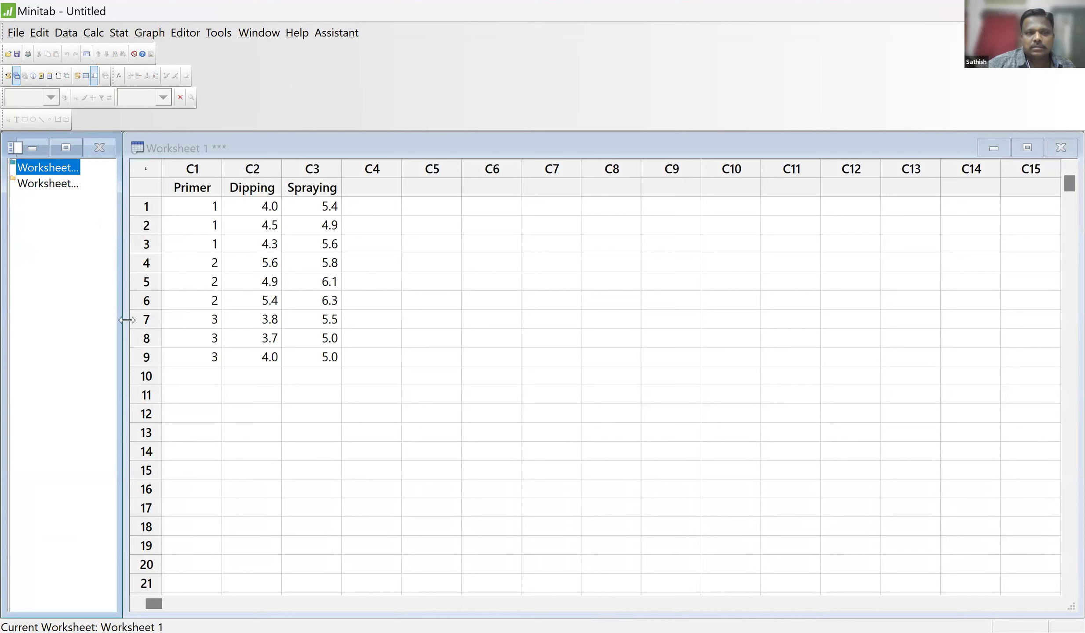
{"action": "left_click_drag", "start_coordinate": [126, 320], "coordinate": [118, 416]}
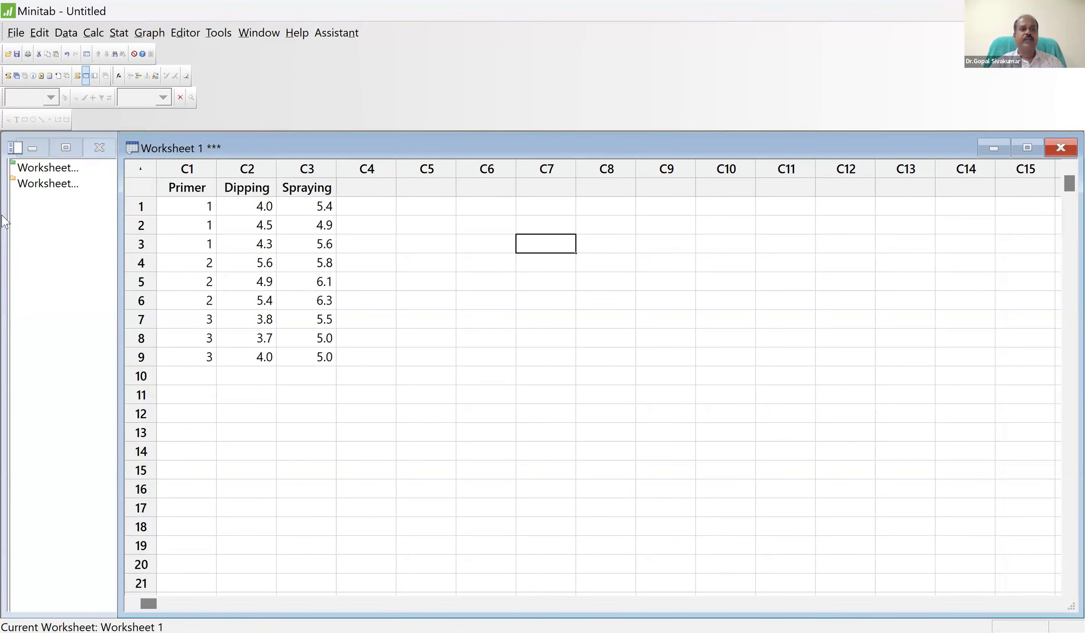
{"action": "left_click", "coordinate": [50, 197]}
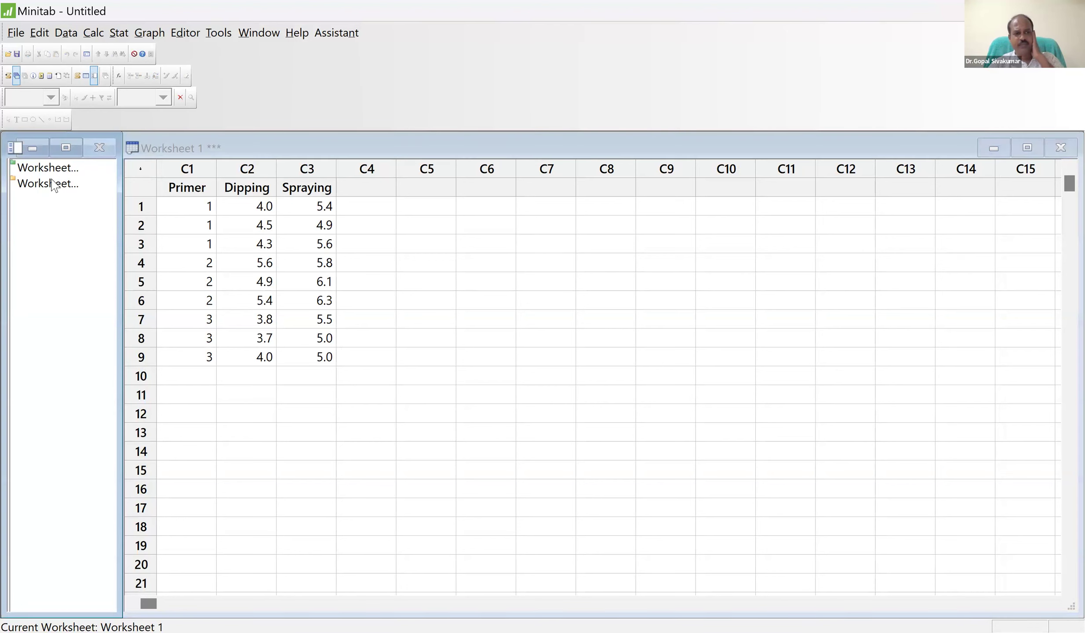
{"action": "left_click", "coordinate": [52, 184]}
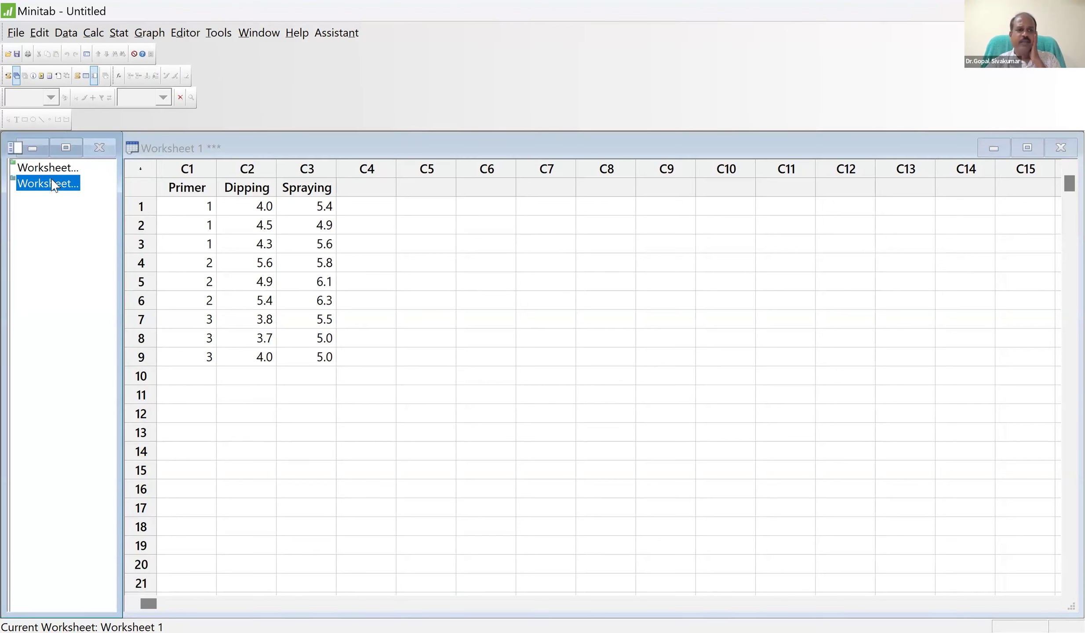
{"action": "double_click", "coordinate": [52, 184]}
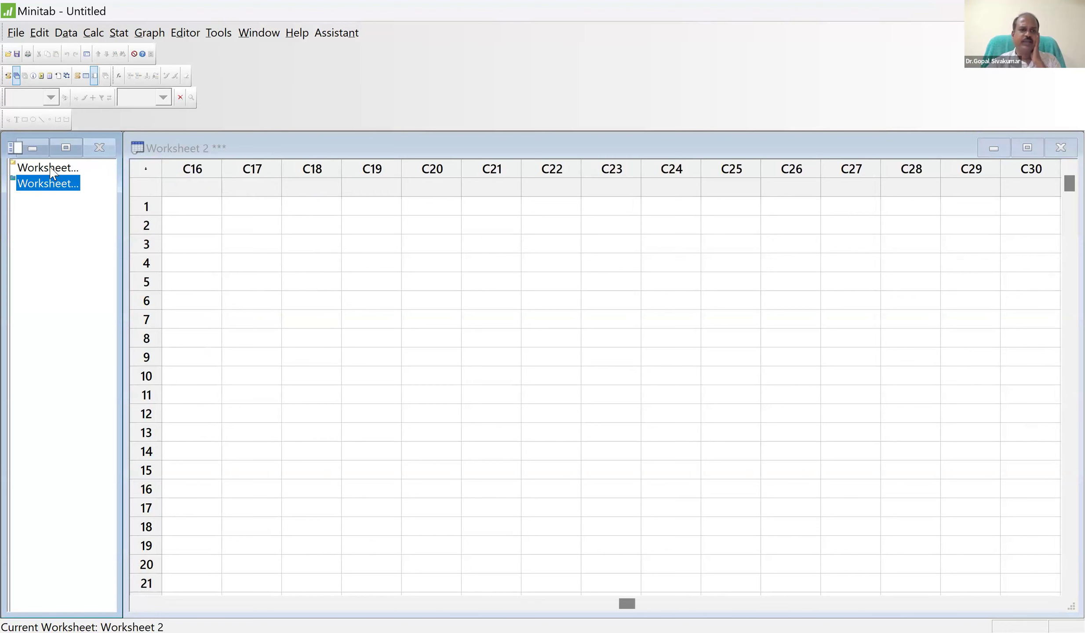
{"action": "double_click", "coordinate": [51, 169]}
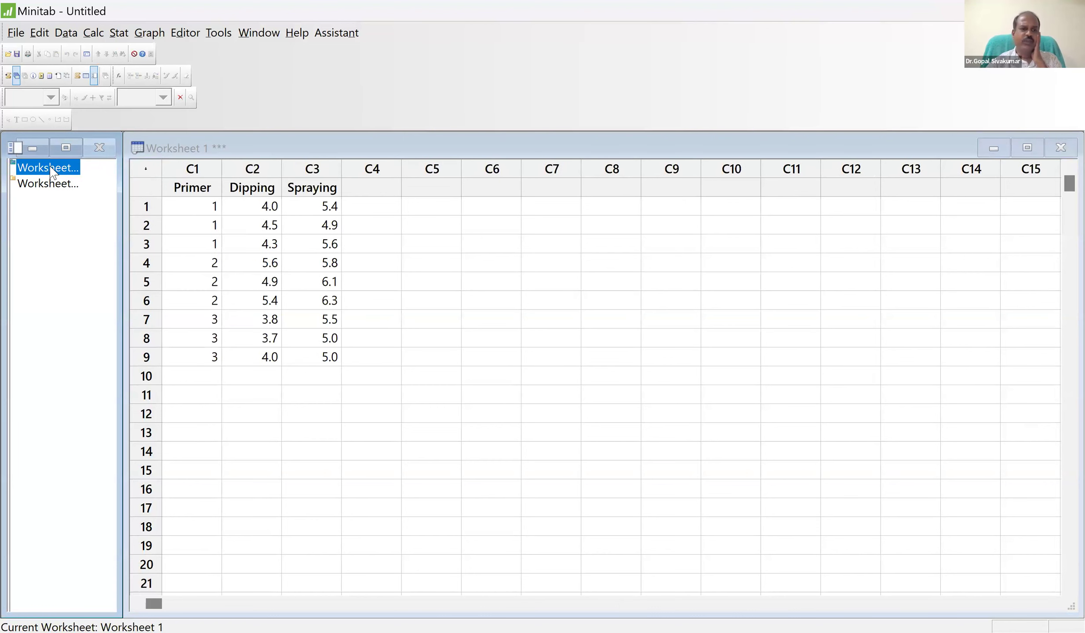
{"action": "double_click", "coordinate": [57, 182]}
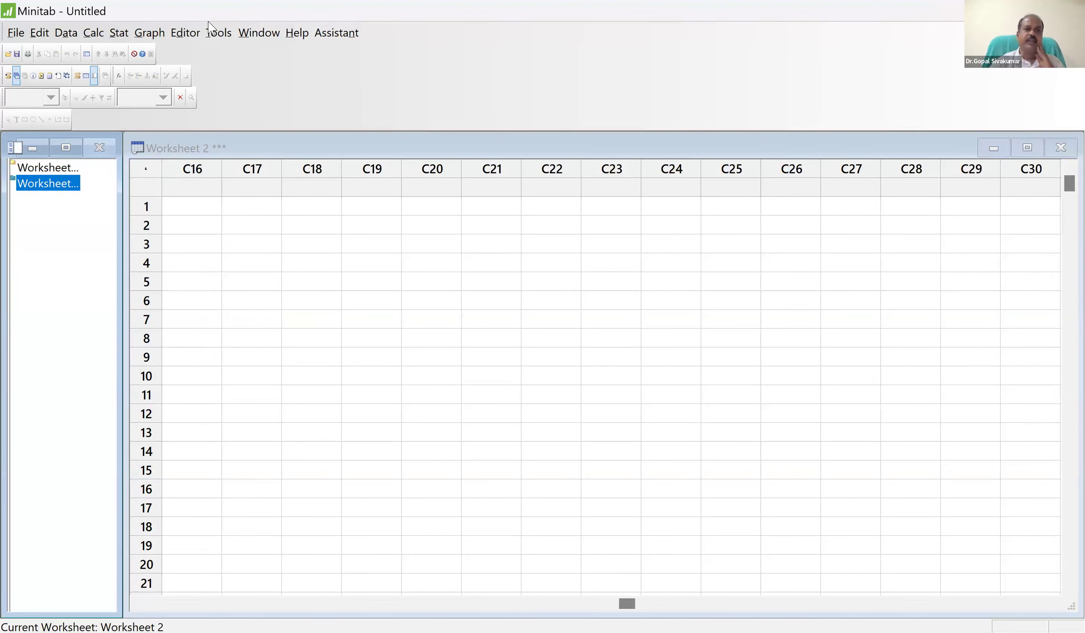
Reopen Create Factorial Design and accept Primer with 3 levels, Painting Method with 2 levels, and 3 replicates with blocking
{"action": "left_click", "coordinate": [119, 32]}
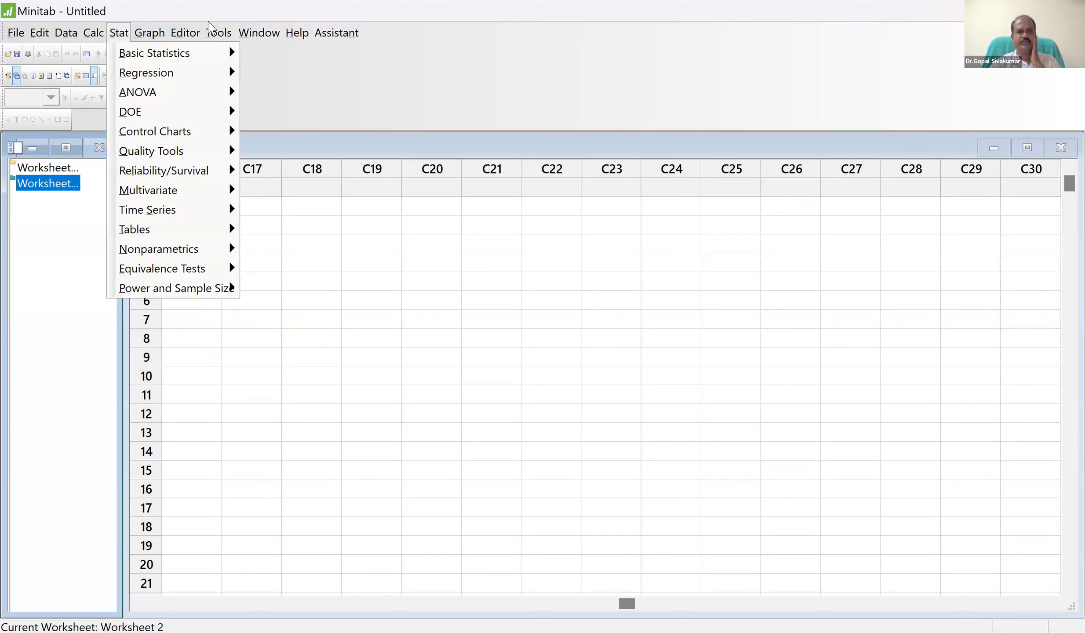
{"action": "mouse_move", "coordinate": [211, 111]}
{"action": "mouse_move", "coordinate": [313, 114]}
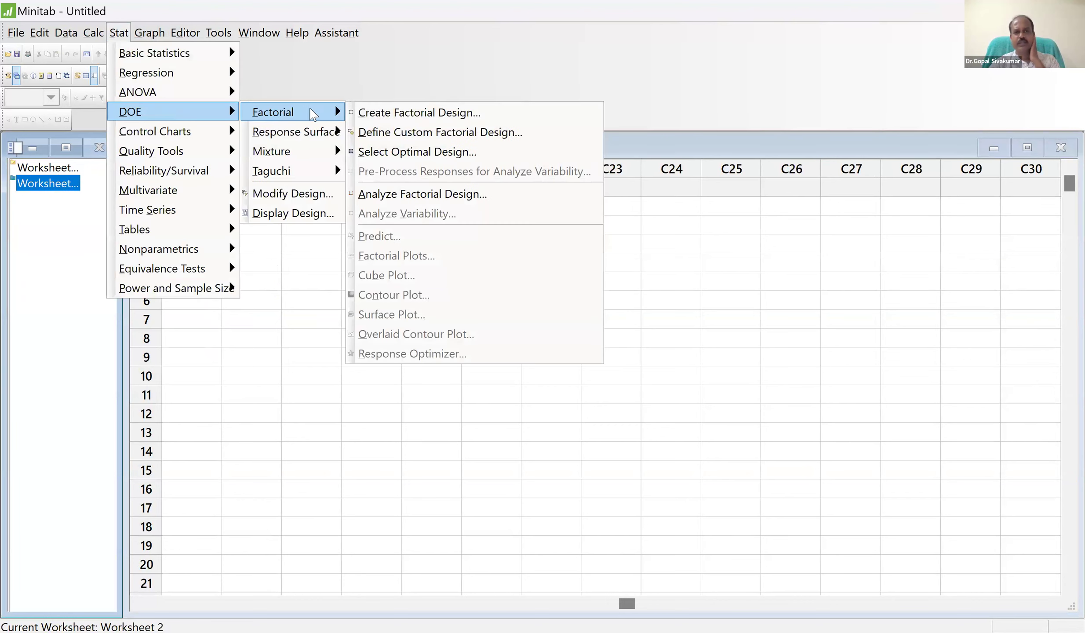
{"action": "left_click", "coordinate": [389, 112]}
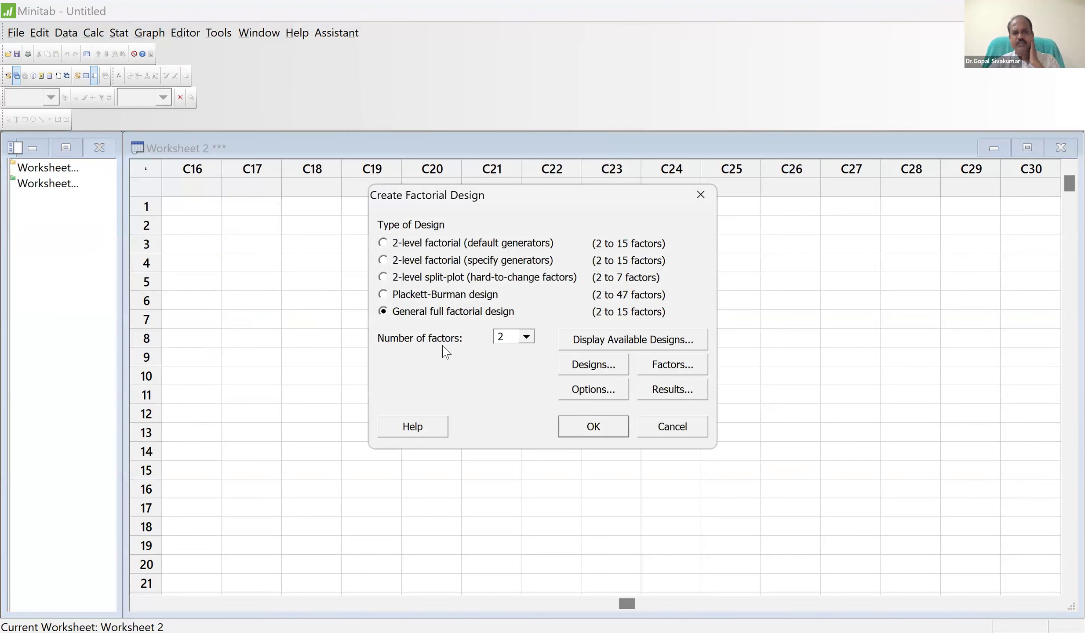
{"action": "left_click", "coordinate": [594, 369]}
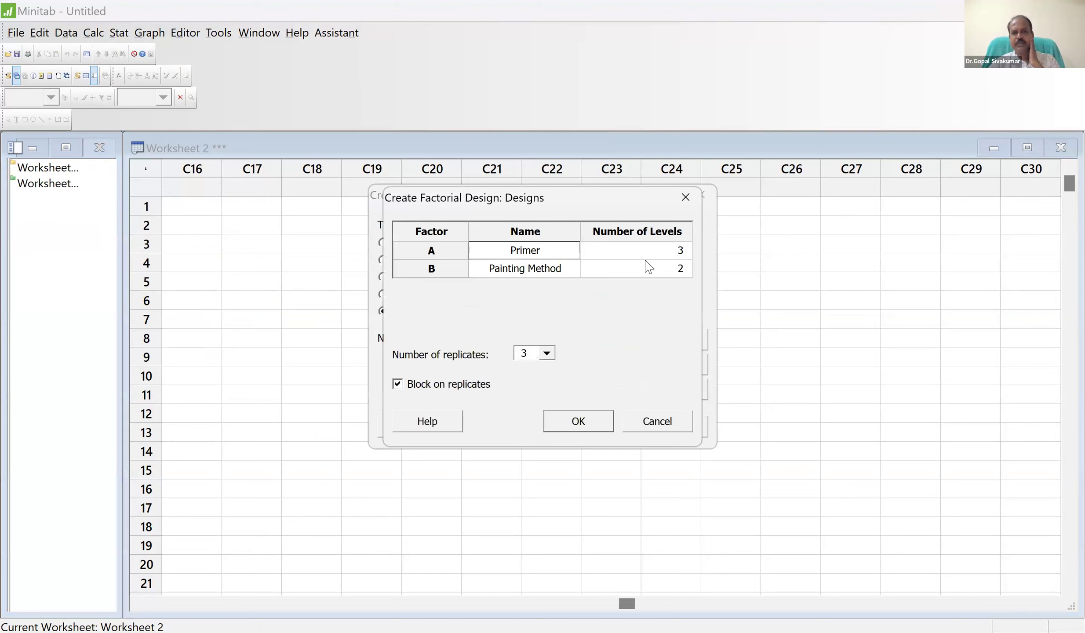
{"action": "left_click", "coordinate": [565, 428]}
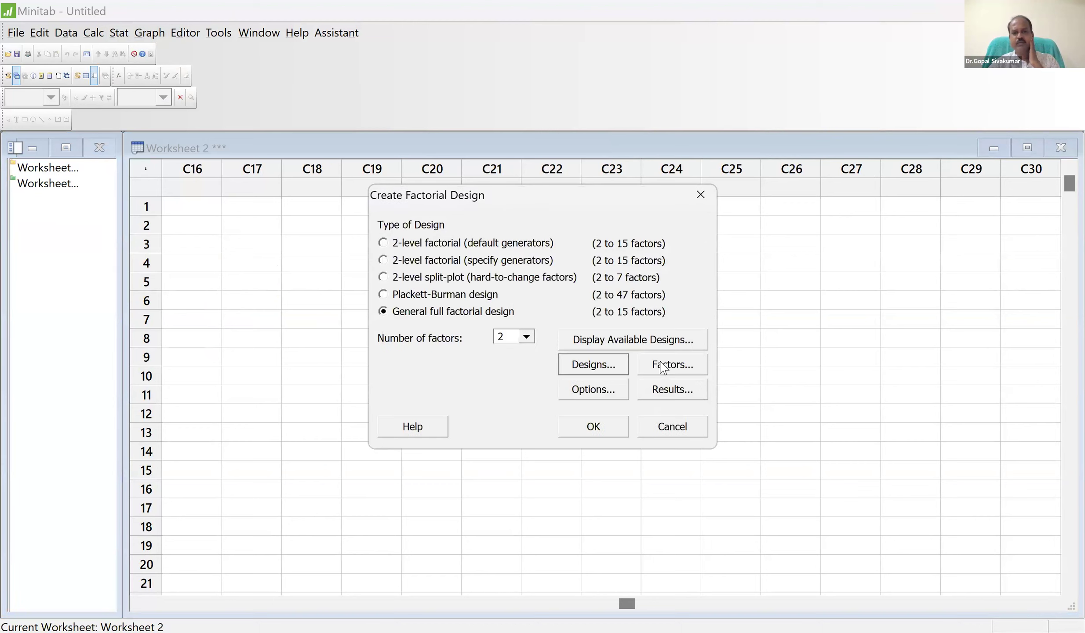
Accept text levels P1, P2, P3 for Primer and DIPPING, SPRAYING for Painting Method, and generate the general full factorial design
{"action": "left_click", "coordinate": [664, 367]}
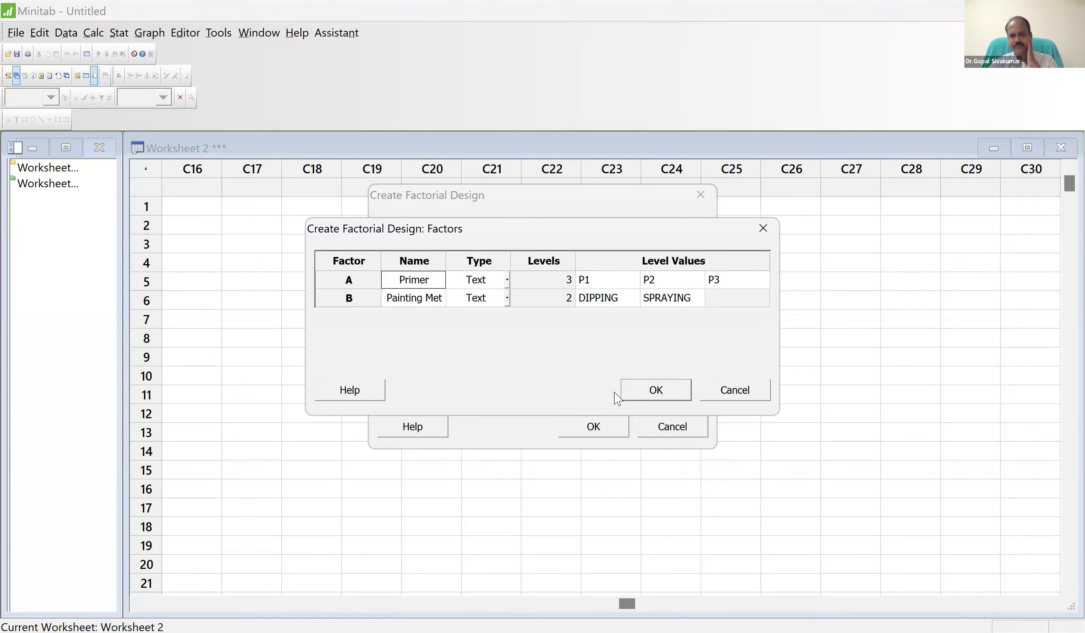
{"action": "left_click", "coordinate": [637, 391]}
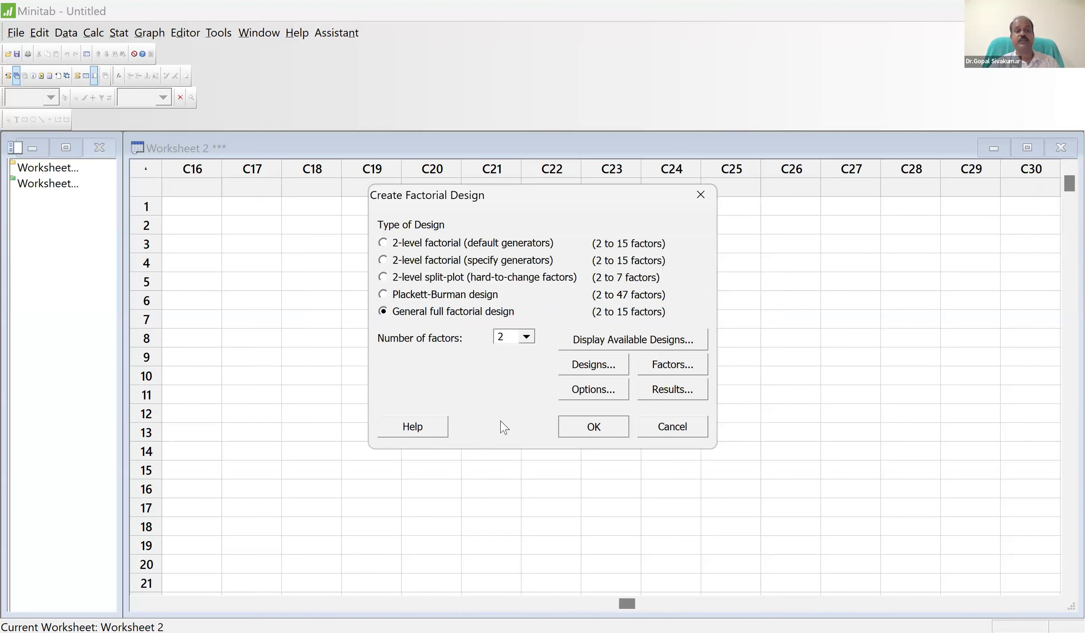
{"action": "key", "text": "Return"}
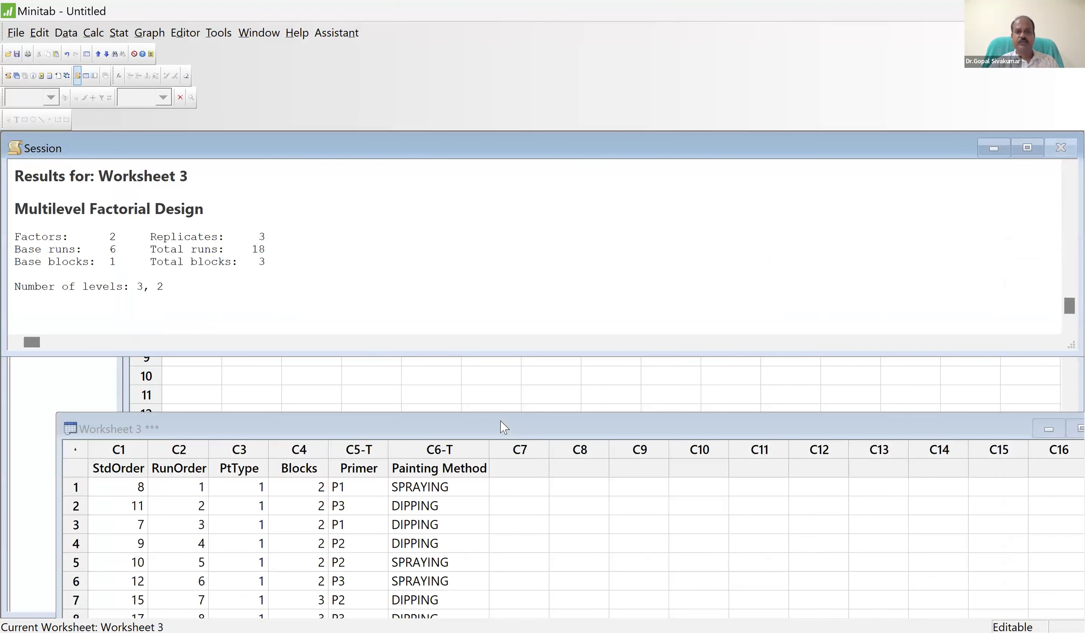
Move the new Worksheet 3 window over the session output, and bring Worksheet 2 forward and minimize it
{"action": "left_click_drag", "start_coordinate": [504, 427], "coordinate": [757, 174]}
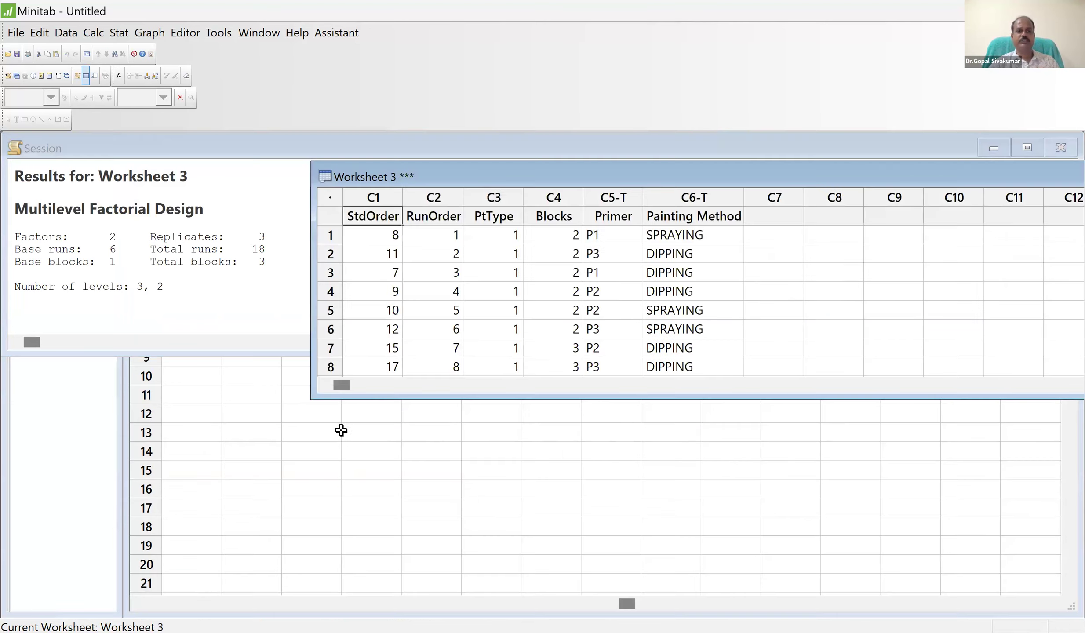
{"action": "left_click", "coordinate": [254, 451]}
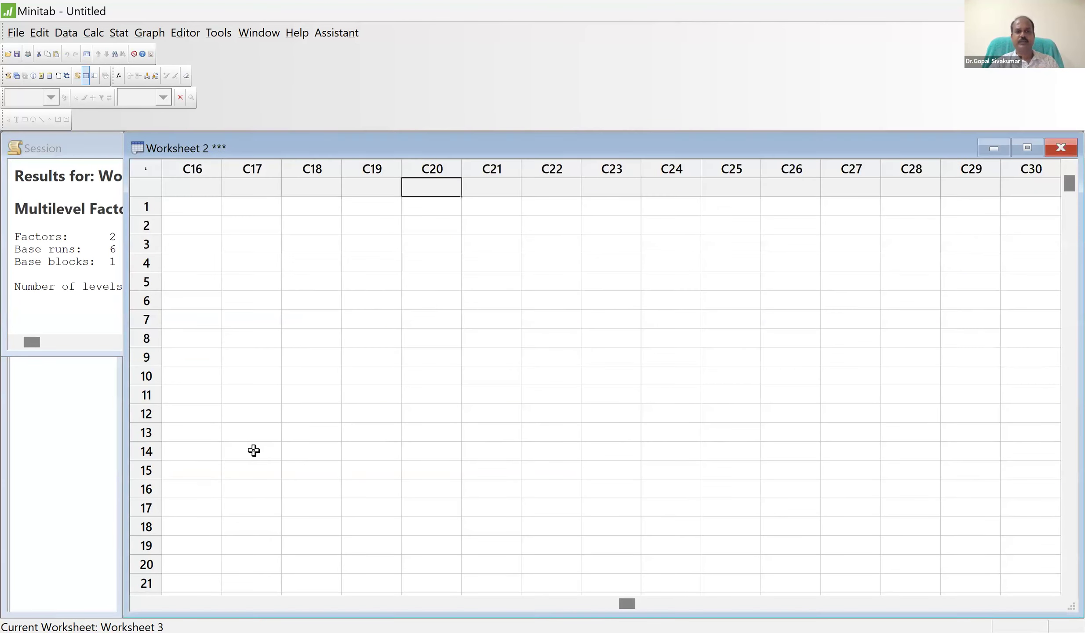
{"action": "left_click", "coordinate": [86, 306]}
{"action": "left_click", "coordinate": [264, 401]}
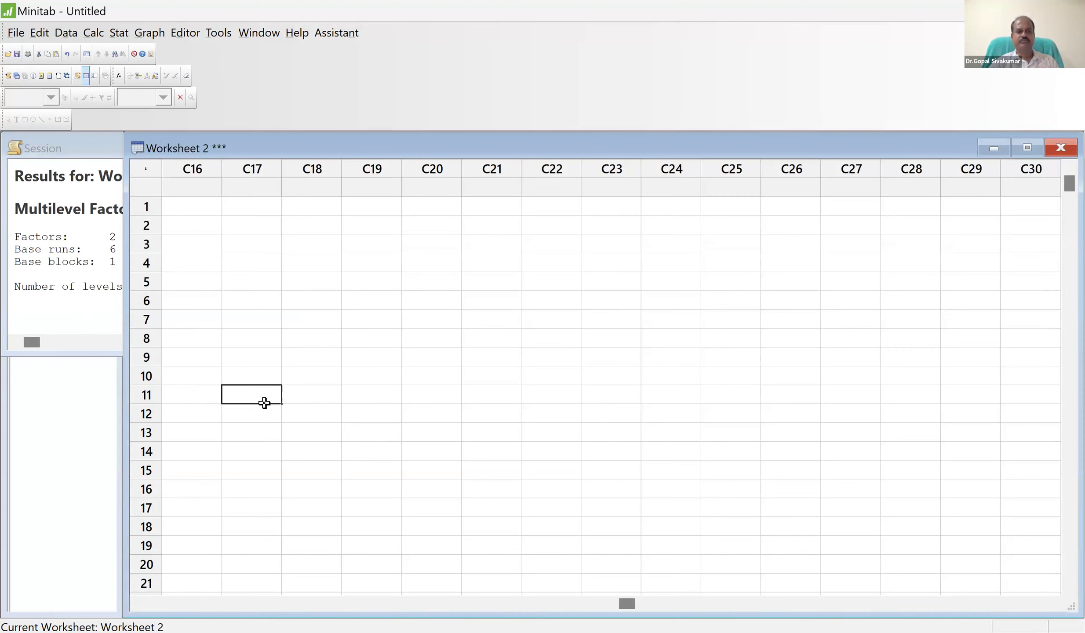
{"action": "left_click", "coordinate": [999, 155]}
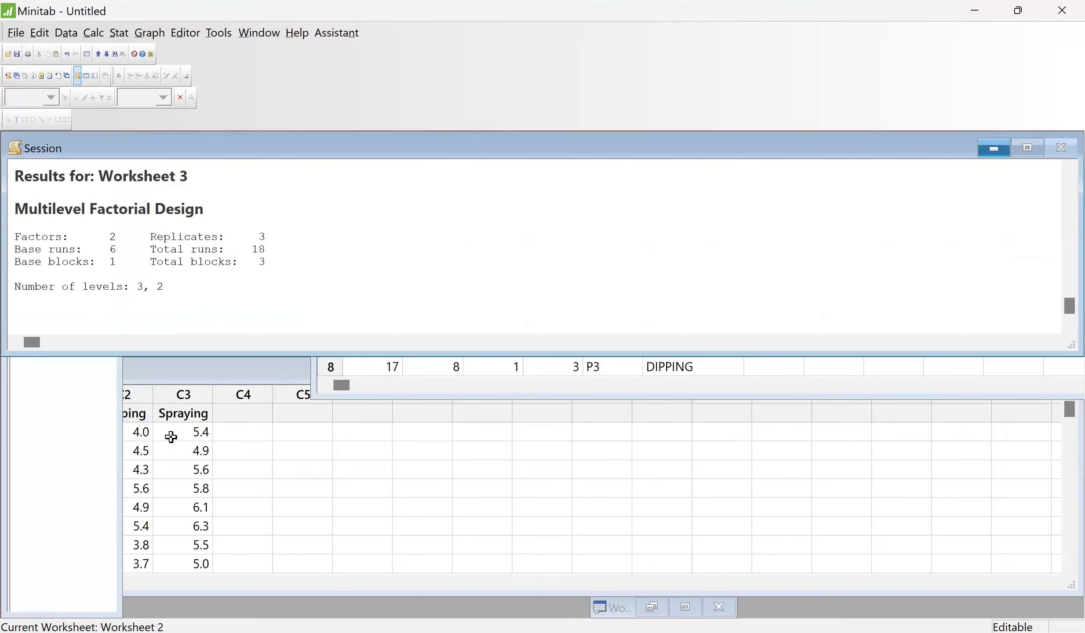
Bring Worksheet 1 to the front over the session output, and maximize the Worksheet 2 window
{"action": "left_click", "coordinate": [242, 373]}
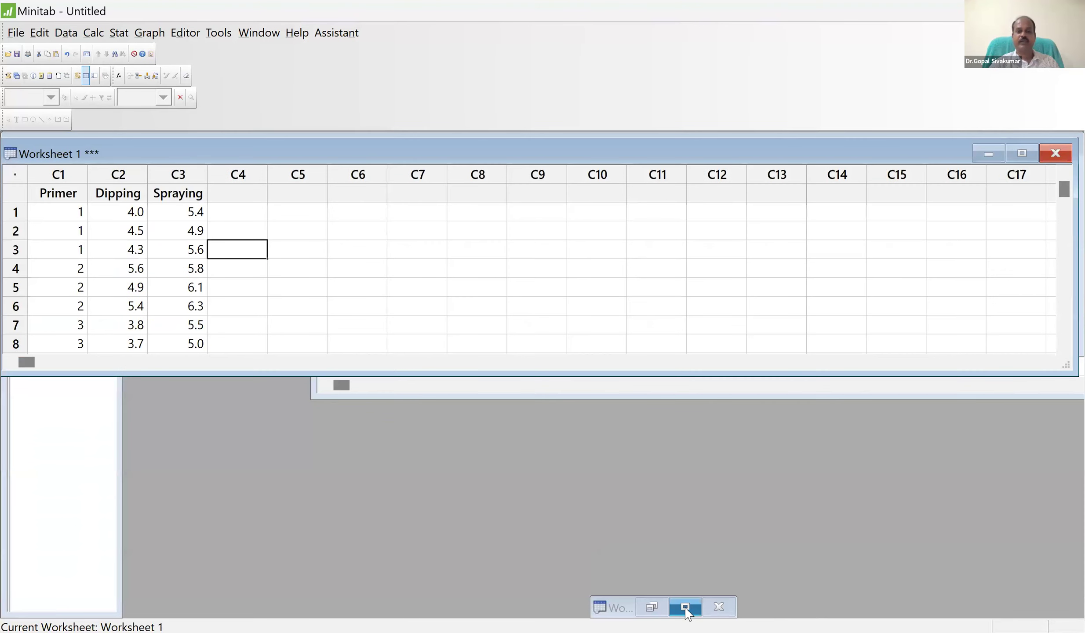
{"action": "left_click", "coordinate": [685, 607]}
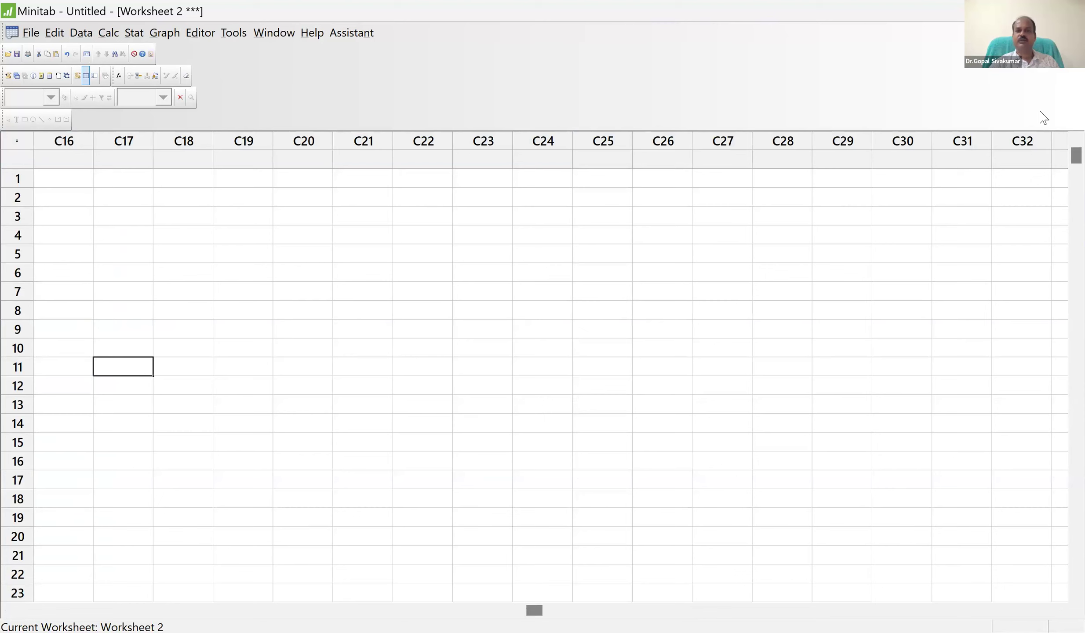
{"action": "left_click", "coordinate": [592, 358]}
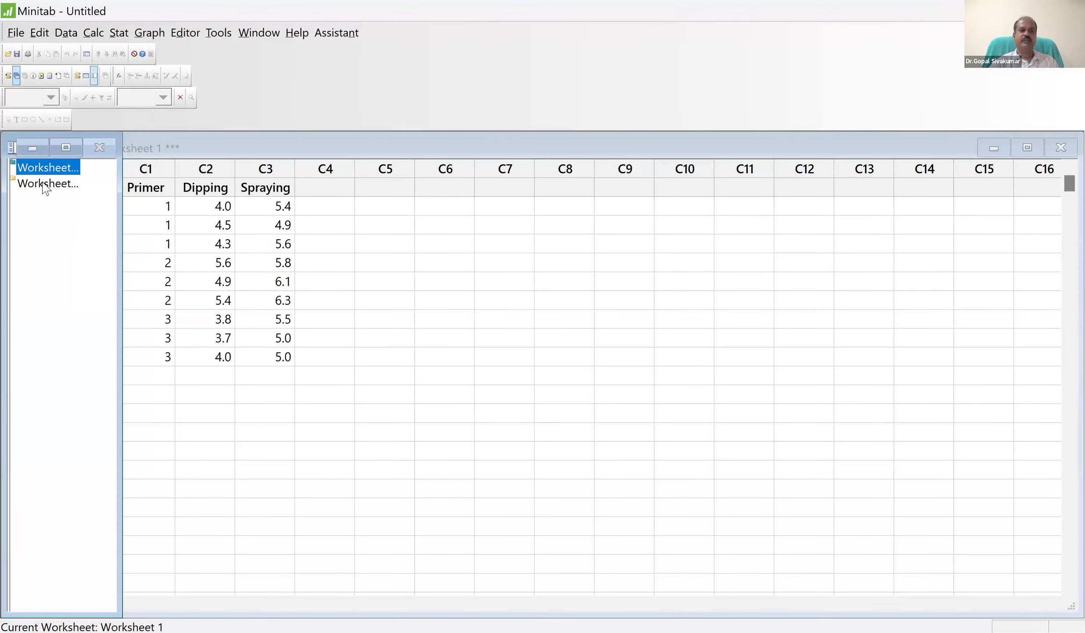
Bring Worksheet 3 to the front and shorten its window to about seven visible rows
{"action": "left_click", "coordinate": [44, 185]}
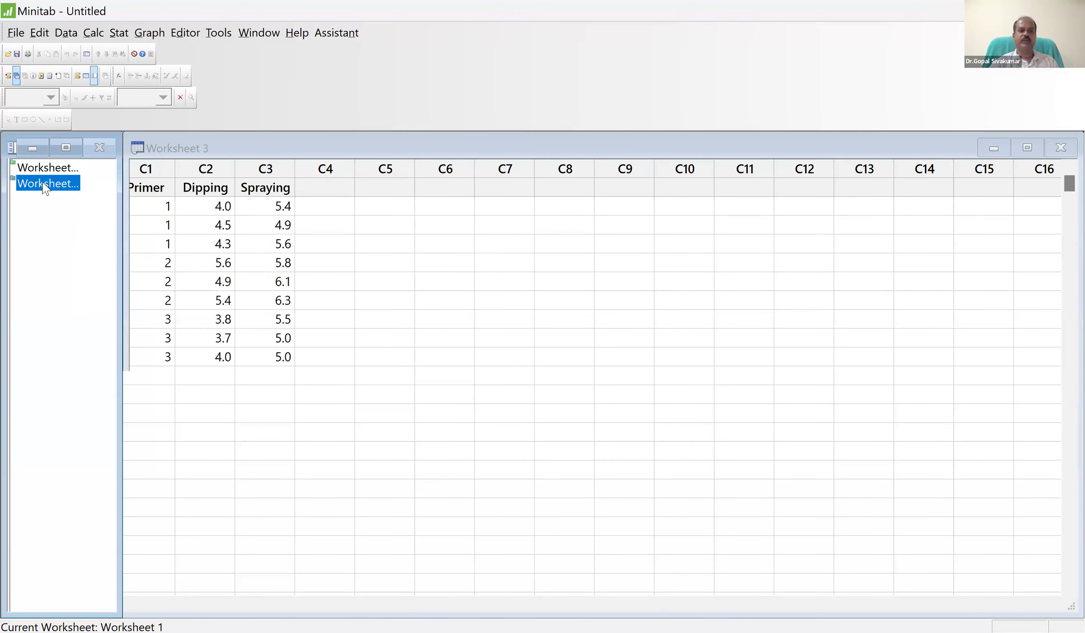
{"action": "left_click", "coordinate": [401, 159]}
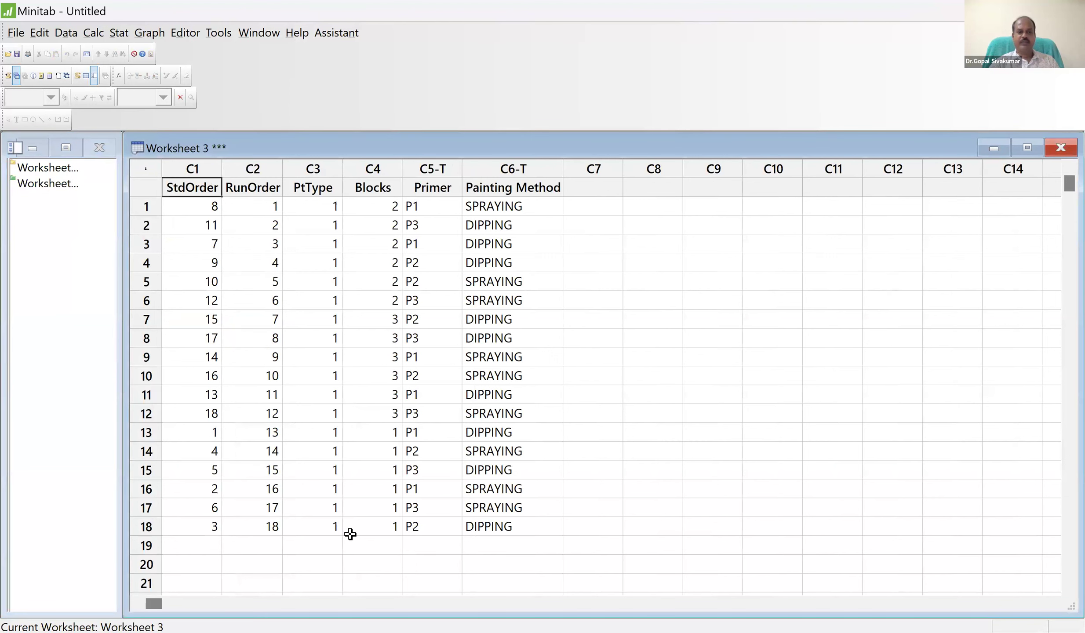
{"action": "left_click", "coordinate": [454, 302]}
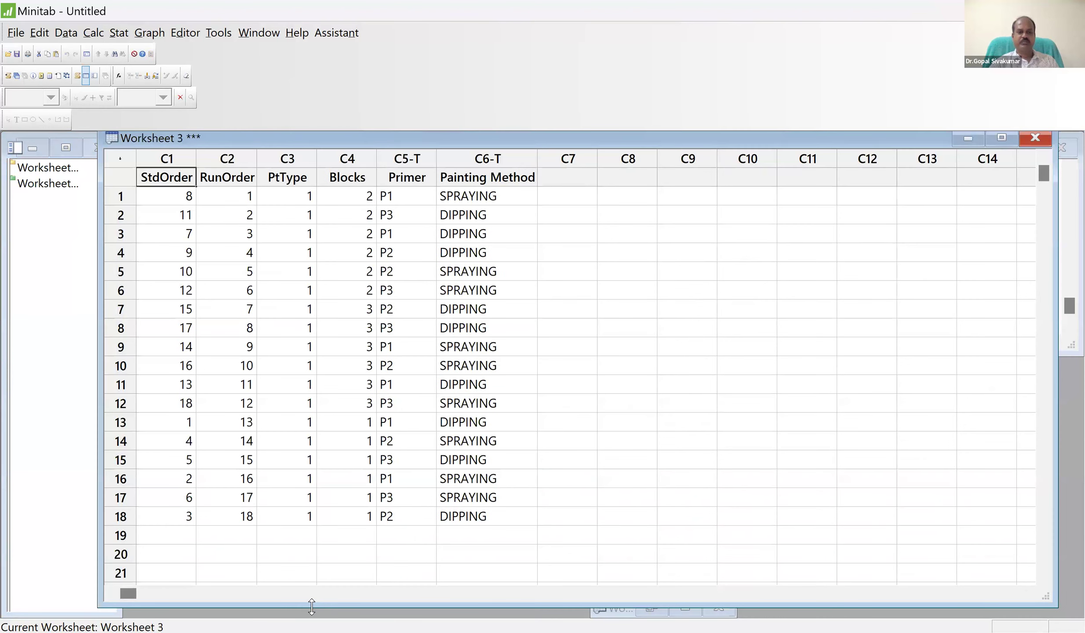
{"action": "left_click_drag", "start_coordinate": [312, 607], "coordinate": [382, 104]}
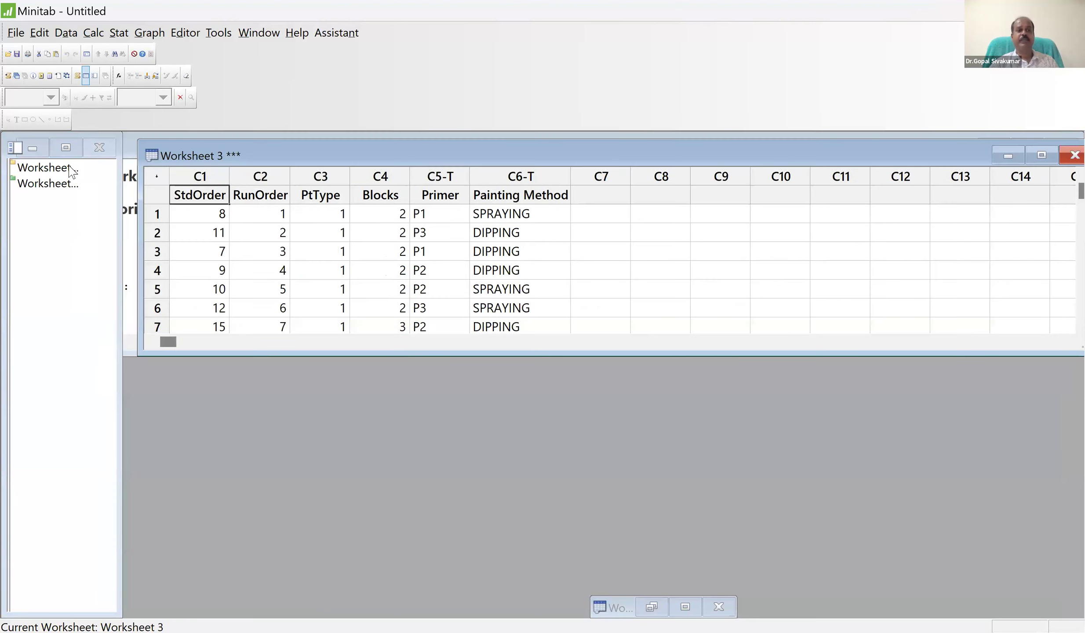
Show Worksheet 1 and reposition Worksheet 3 beside its Primer, Dipping and Spraying columns
{"action": "left_click", "coordinate": [72, 169]}
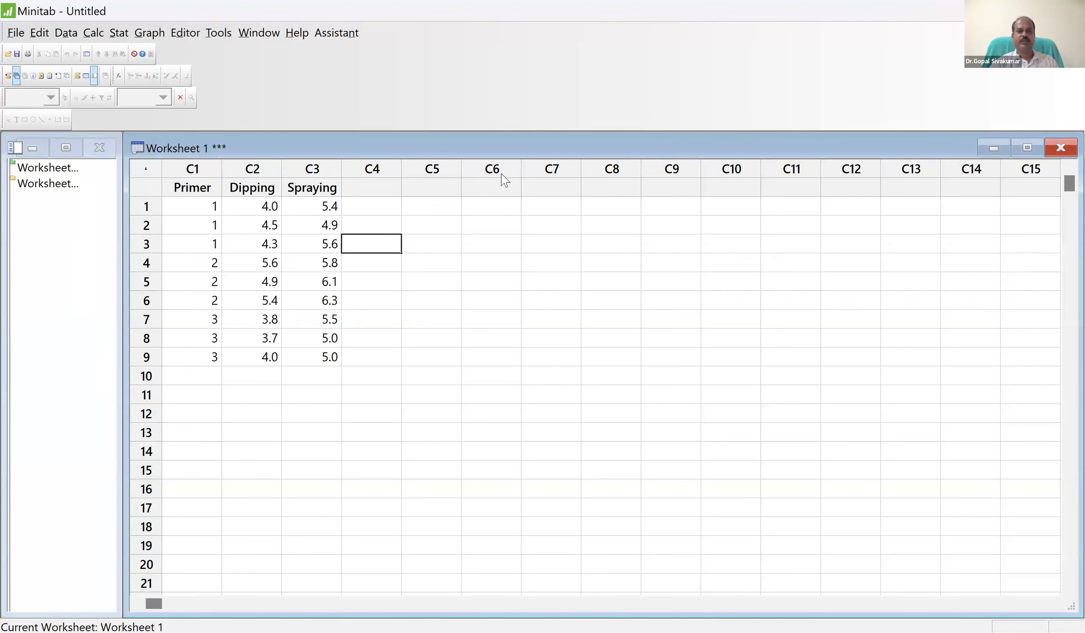
{"action": "left_click", "coordinate": [480, 192]}
{"action": "left_click", "coordinate": [480, 189]}
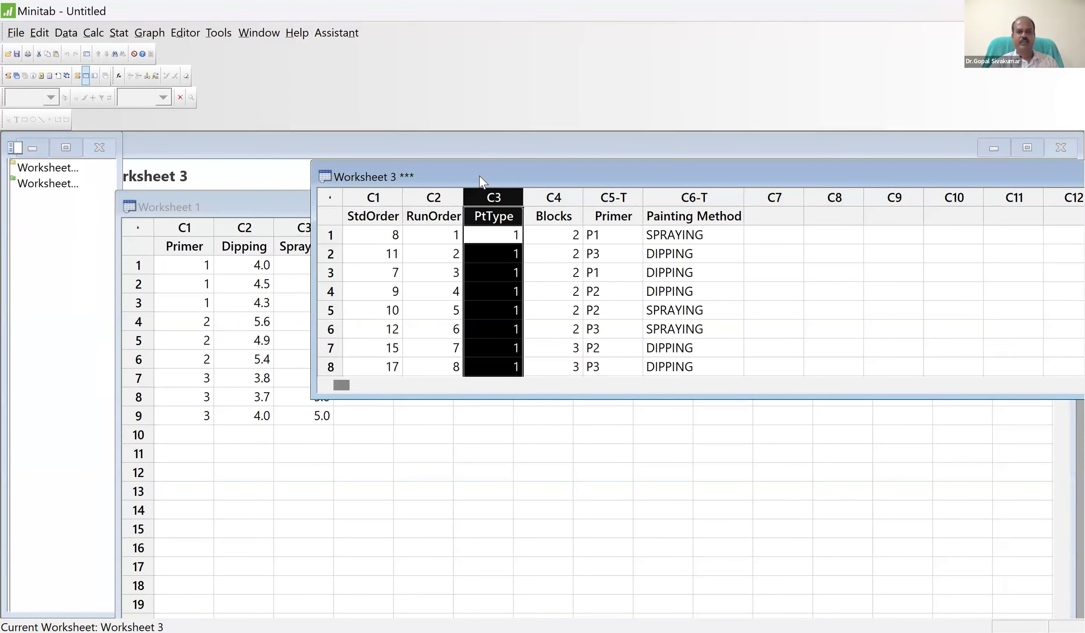
{"action": "left_click_drag", "start_coordinate": [482, 182], "coordinate": [527, 200]}
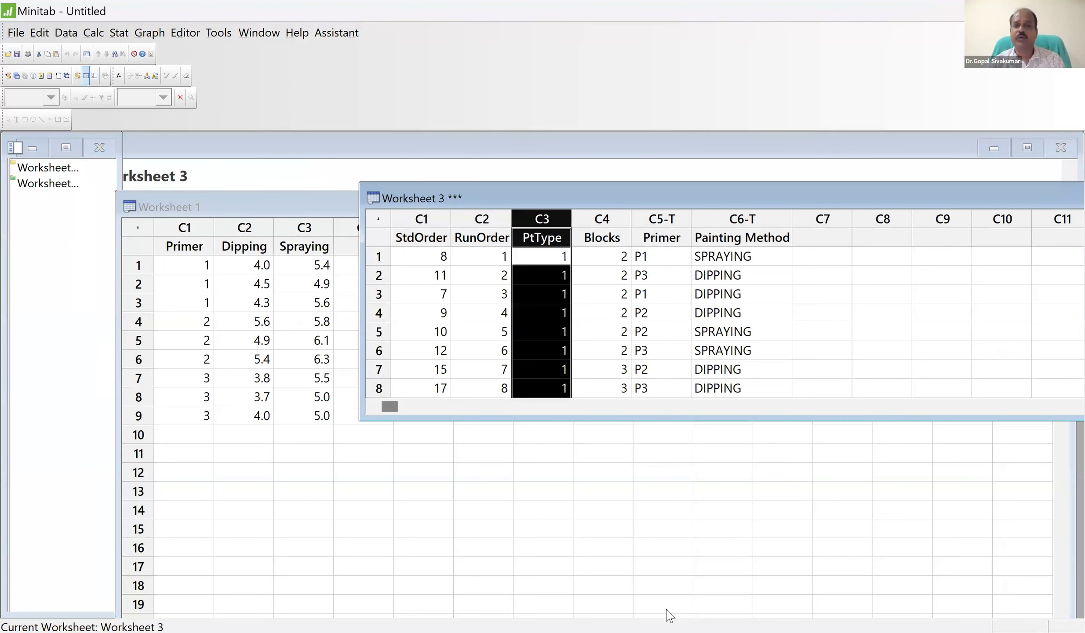
Name column C7 of Worksheet 3 Adhesive Strength
{"action": "left_click", "coordinate": [814, 258]}
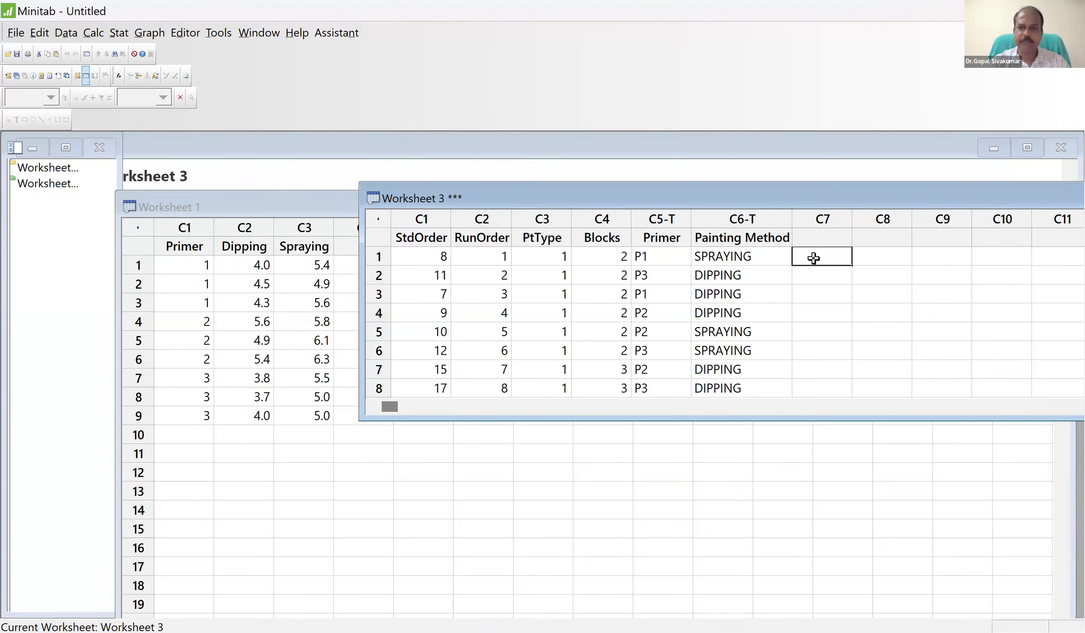
{"action": "key", "text": "Up"}
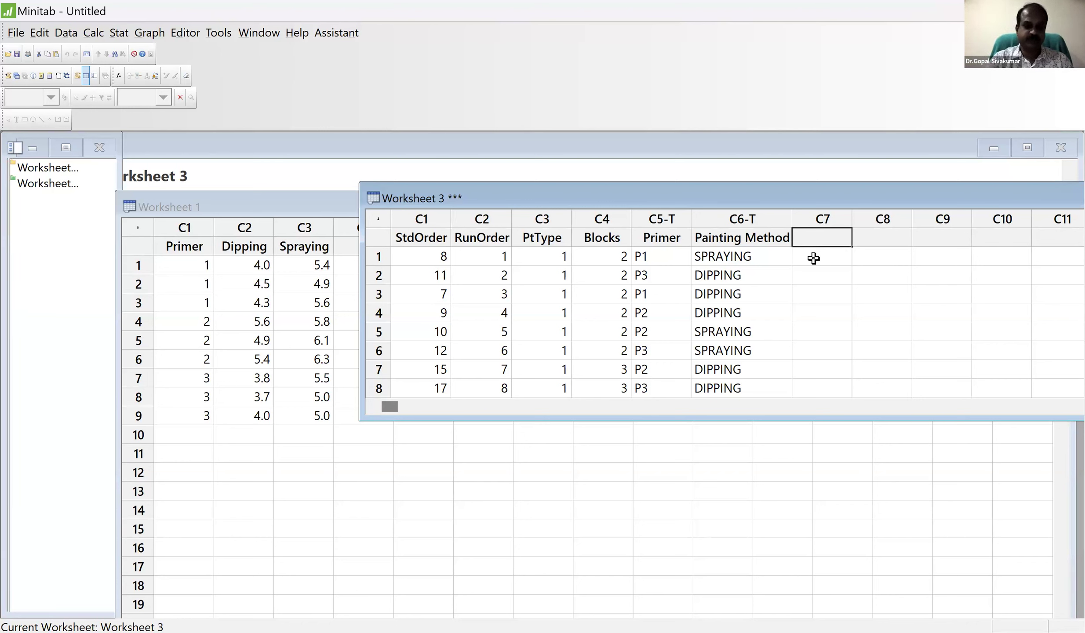
{"action": "type", "text": "Adhes"}
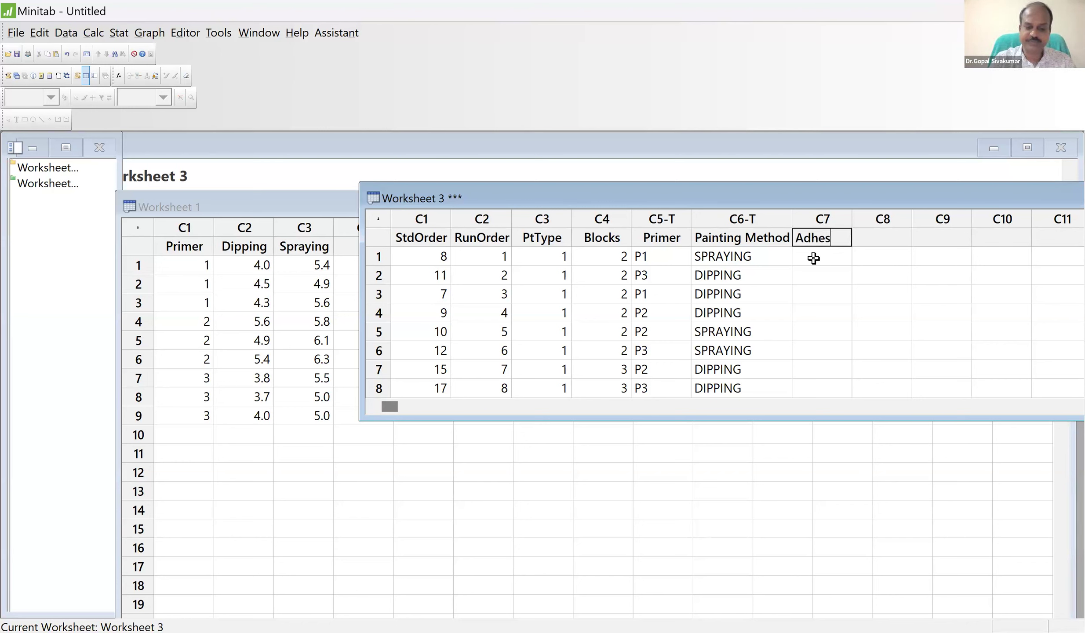
{"action": "type", "text": "ive Strength"}
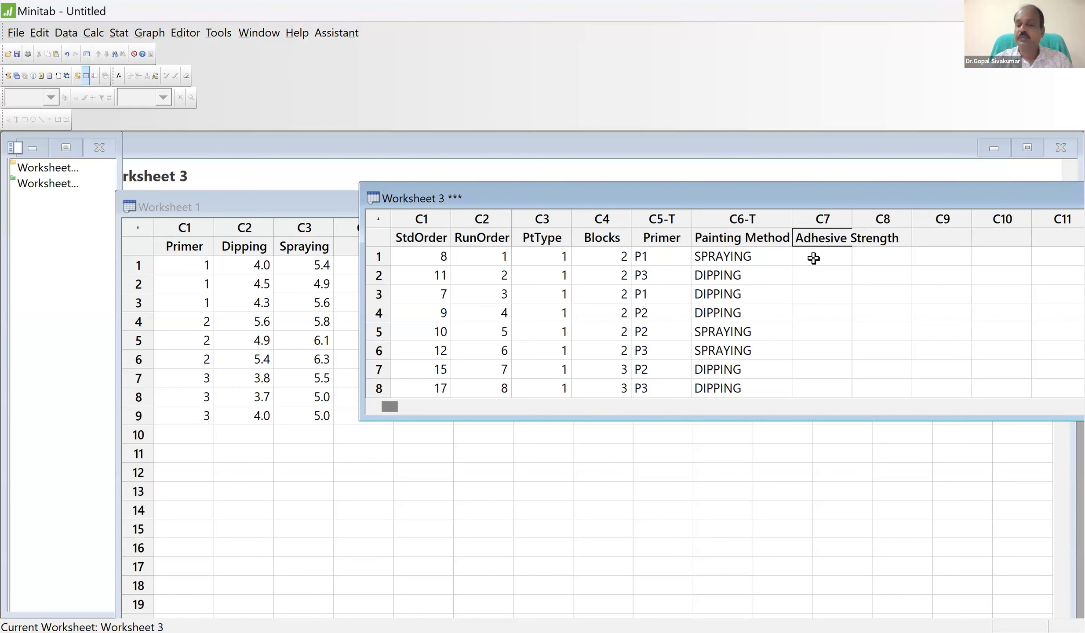
{"action": "key", "text": "Return"}
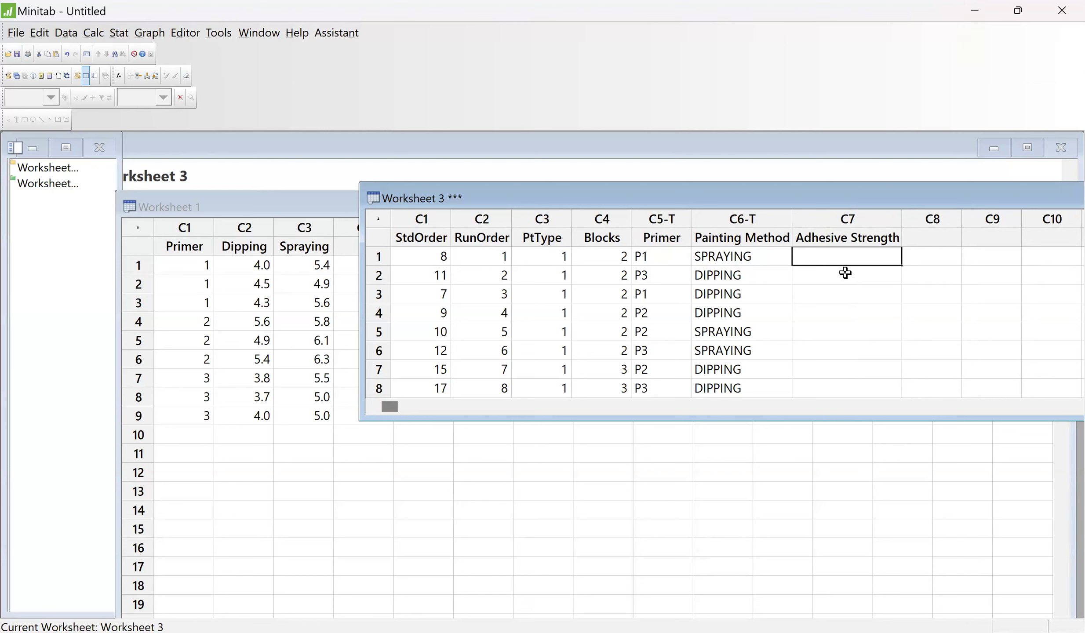
Enter Adhesive Strength values 5.4 in row 1 and 4.9 in row 9 for P1 SPRAYING, enlarging the worksheet window to reach row 9
{"action": "type", "text": "5.4"}
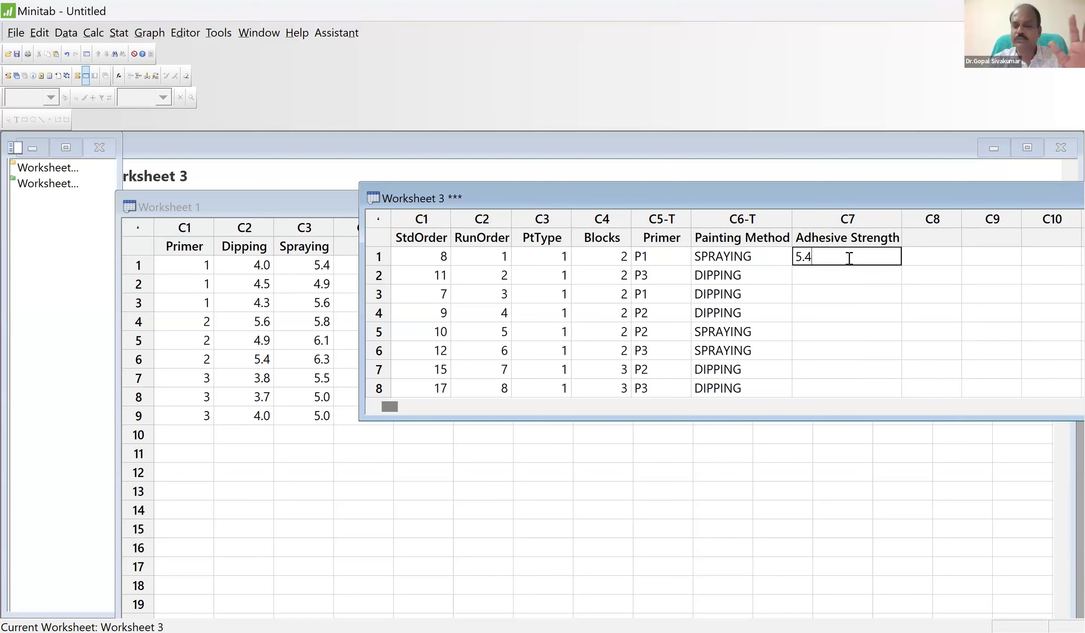
{"action": "key", "text": "Return"}
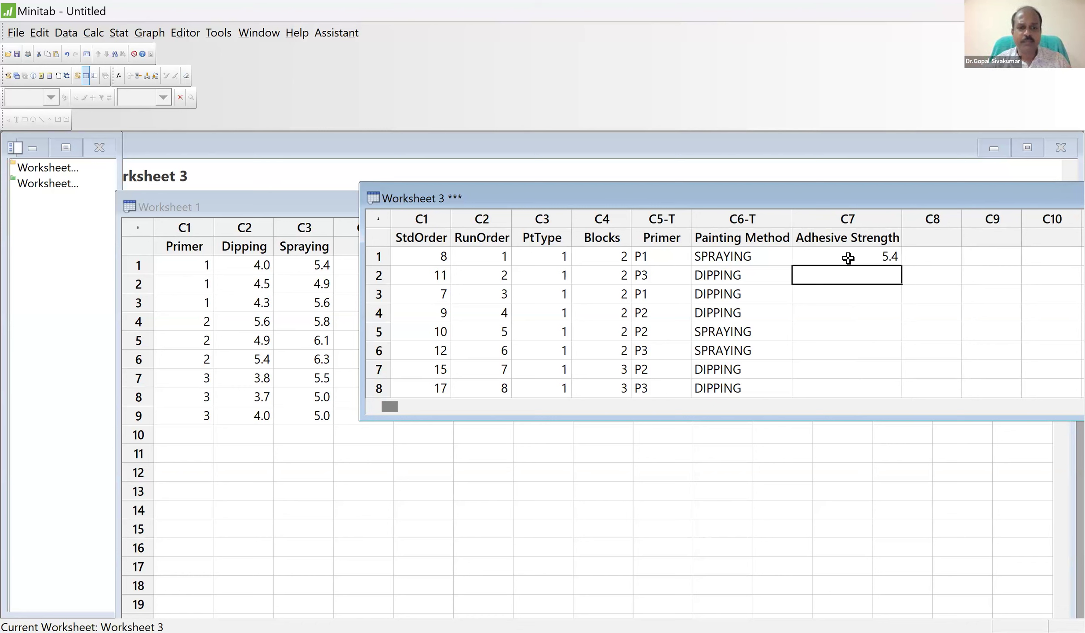
{"action": "key", "text": "Down"}
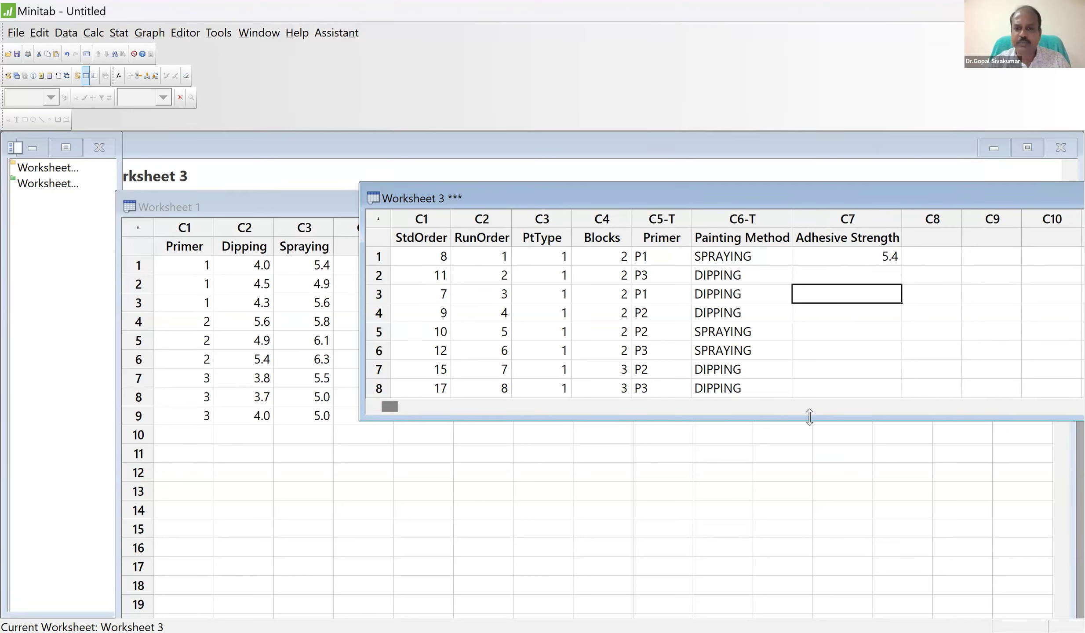
{"action": "left_click_drag", "start_coordinate": [809, 416], "coordinate": [793, 524]}
{"action": "left_click", "coordinate": [839, 413]}
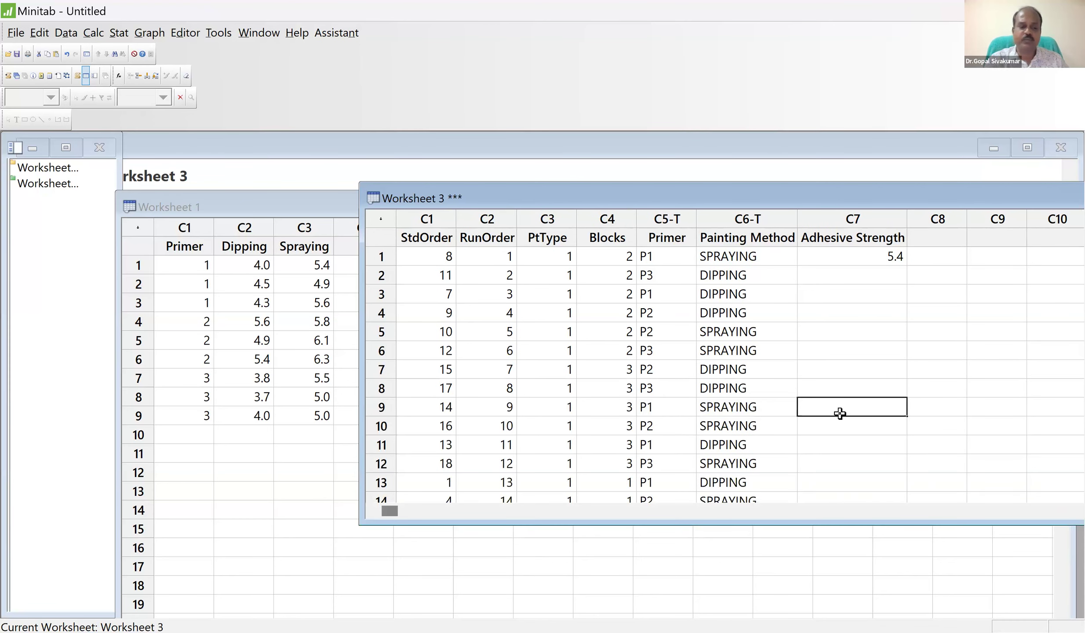
{"action": "type", "text": "4"}
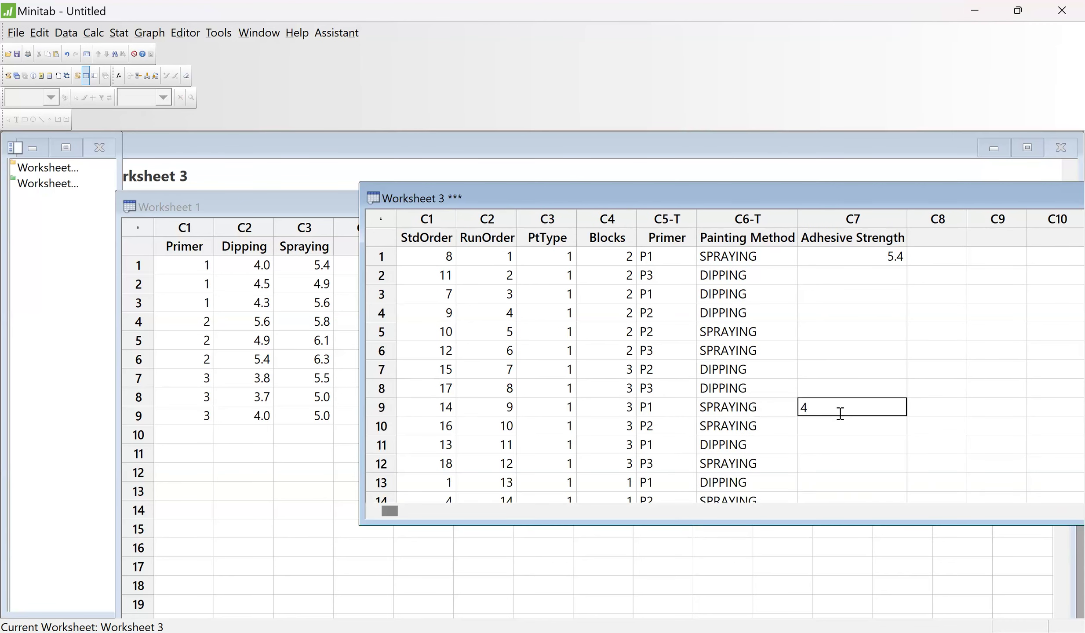
{"action": "type", "text": ".9"}
{"action": "key", "text": "Return"}
{"action": "key", "text": "Down"}
{"action": "key", "text": "Down"}
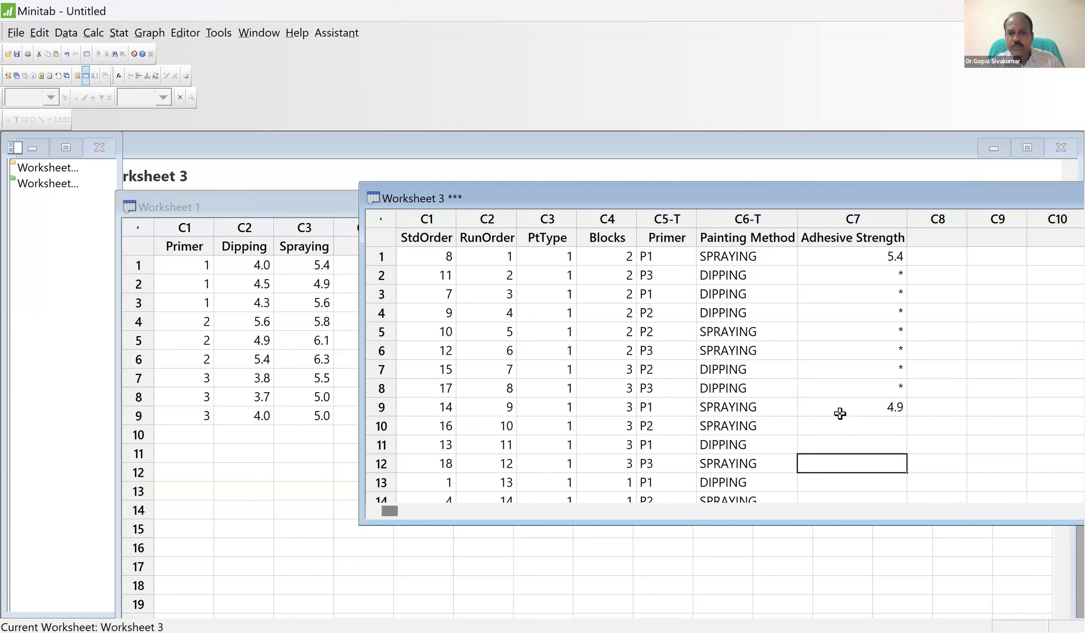
Extend the Worksheet 3 window downward and enter 5.6 as the P1 SPRAYING Adhesive Strength in row 16
{"action": "double_click", "coordinate": [777, 520]}
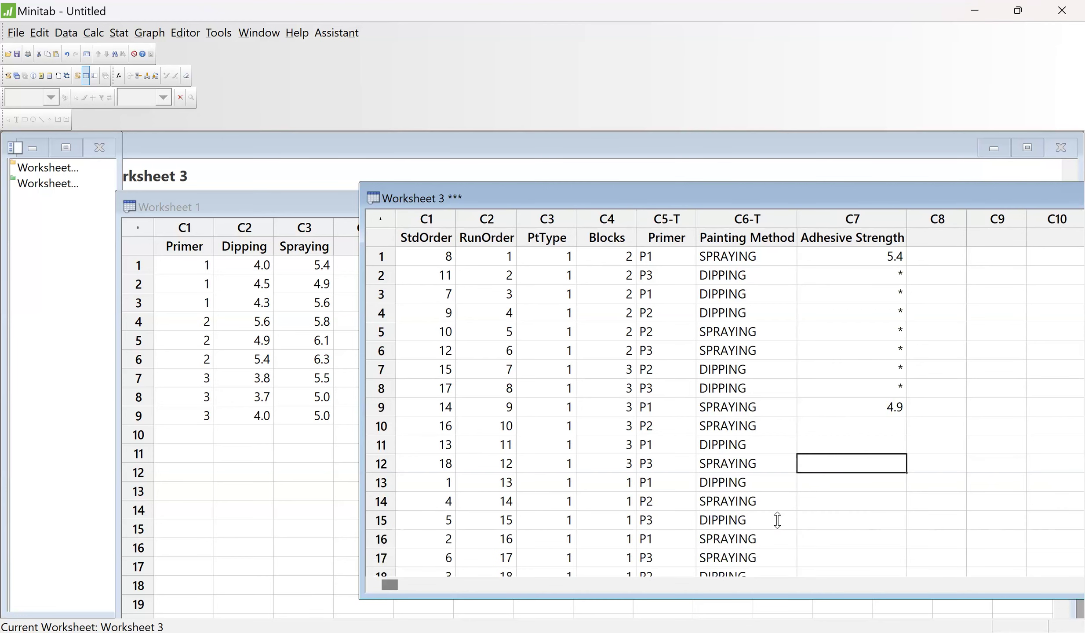
{"action": "left_click", "coordinate": [857, 538]}
{"action": "type", "text": "5.6"}
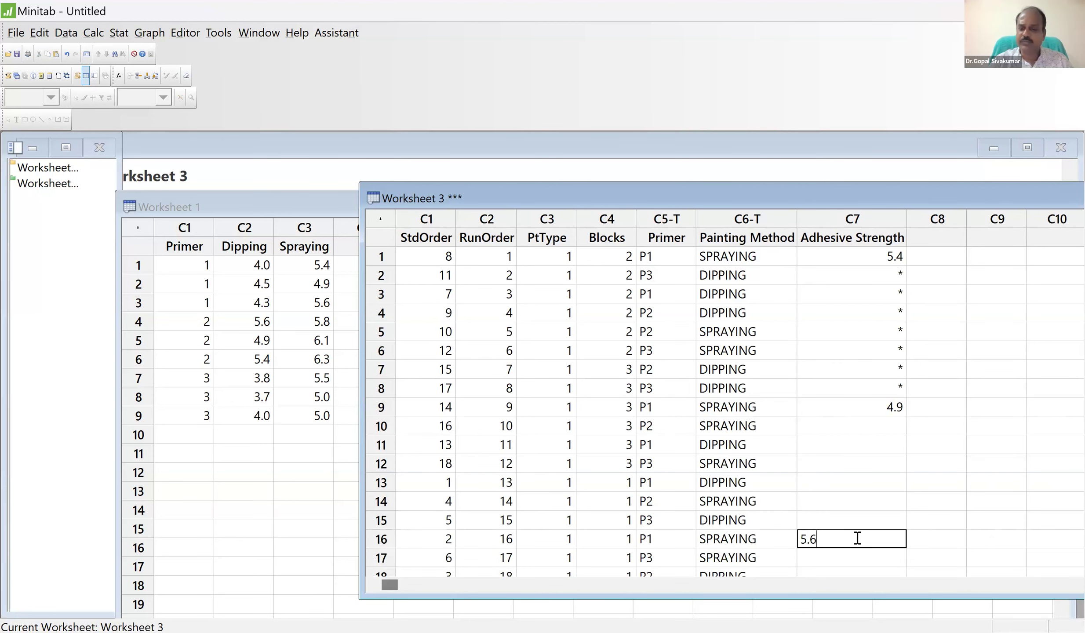
{"action": "key", "text": "Return"}
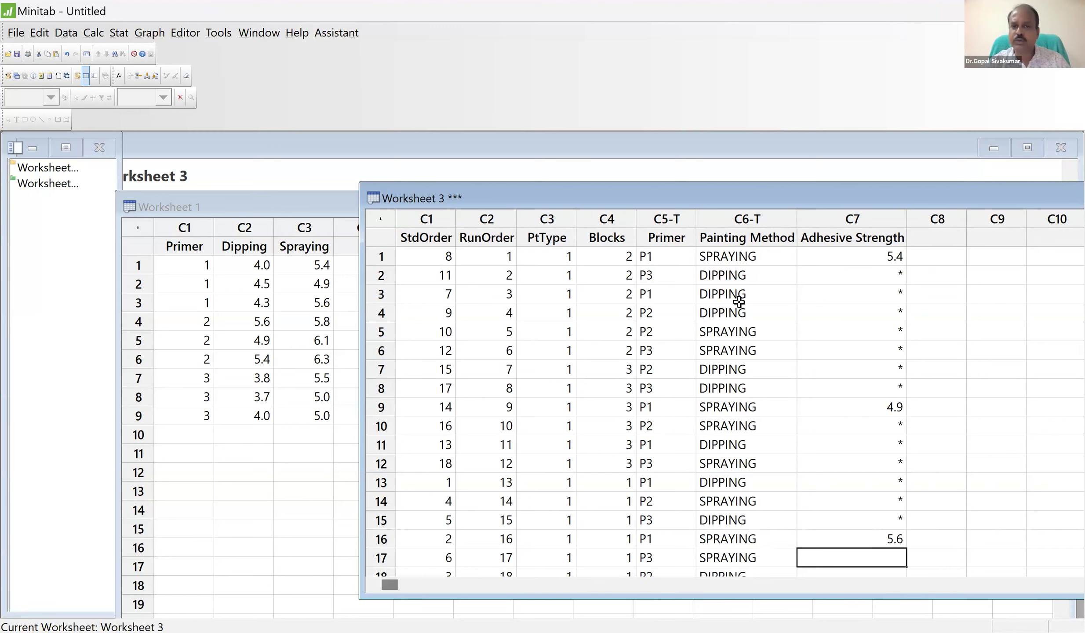
Enter the P3 DIPPING Adhesive Strength values 3.8 in row 2 and 3.7 in row 8
{"action": "left_click", "coordinate": [822, 278]}
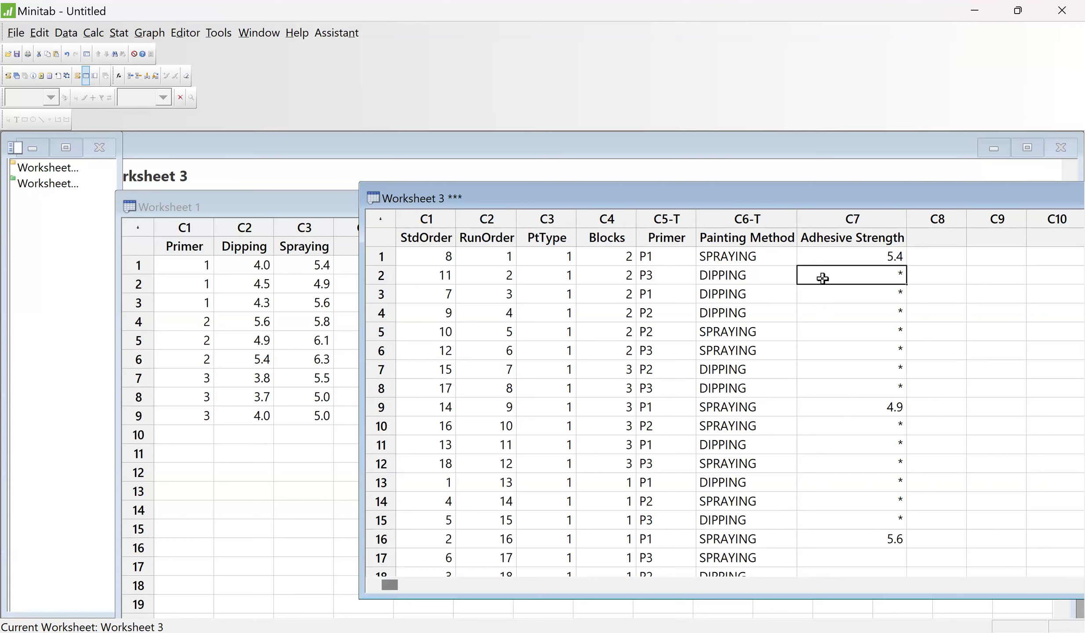
{"action": "type", "text": "3.8"}
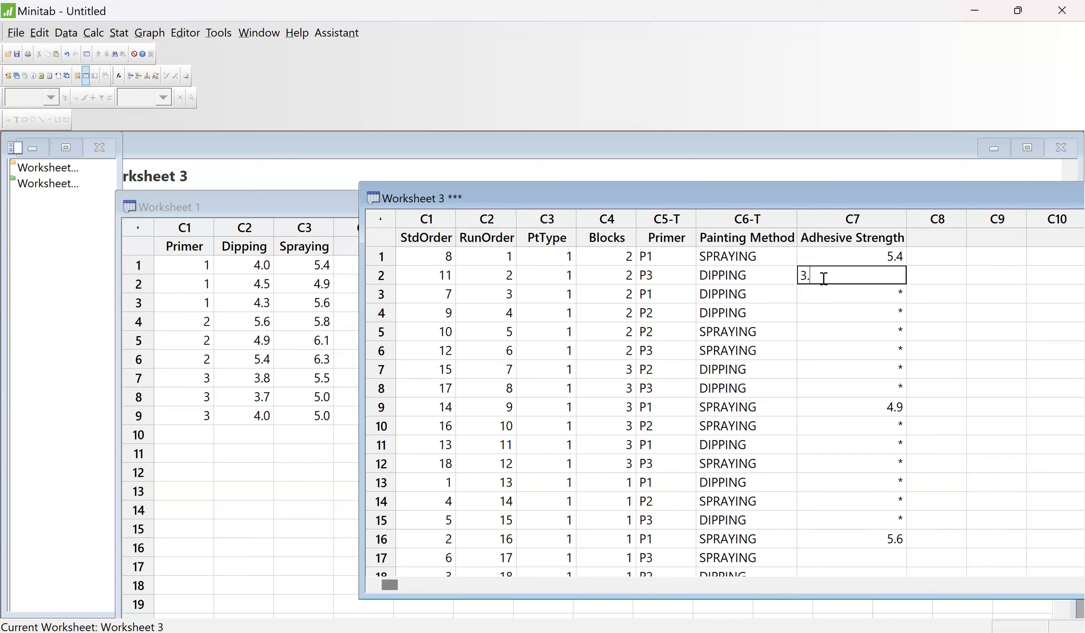
{"action": "key", "text": "Return"}
{"action": "key", "text": "Return"}
{"action": "key", "text": "Return"}
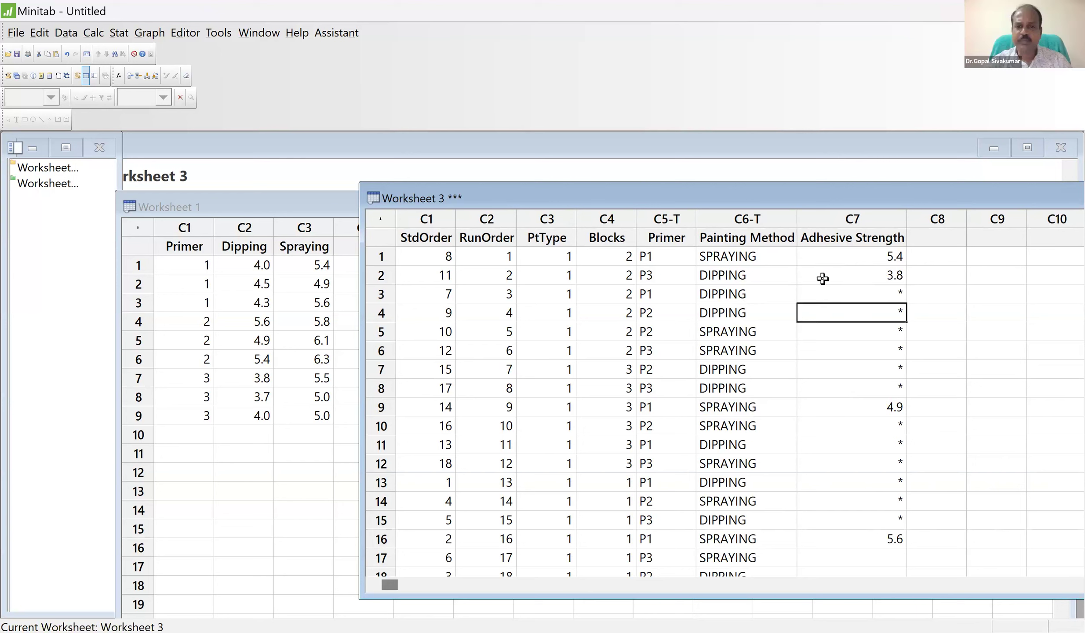
{"action": "key", "text": "Return"}
{"action": "key", "text": "Return"}
{"action": "key", "text": "Return"}
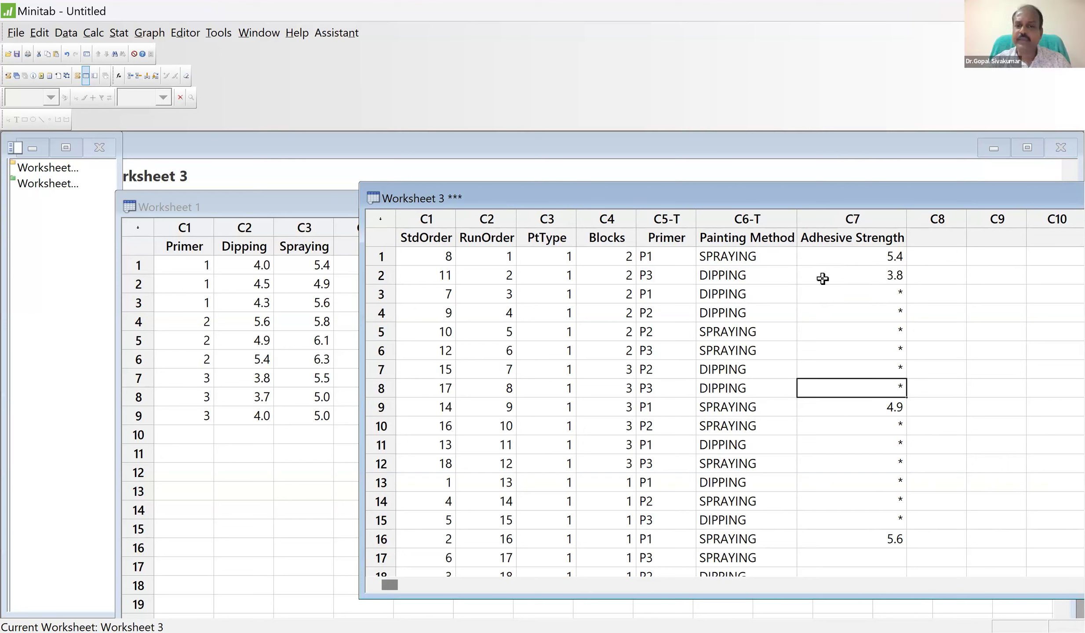
{"action": "type", "text": "3.7"}
{"action": "key", "text": "Return"}
Enter 4.0 as the P3 DIPPING Adhesive Strength in row 15
{"action": "key", "text": "Return"}
{"action": "key", "text": "Return"}
{"action": "key", "text": "Return"}
{"action": "key", "text": "Return"}
{"action": "key", "text": "Return"}
{"action": "key", "text": "Return"}
{"action": "key", "text": "Return"}
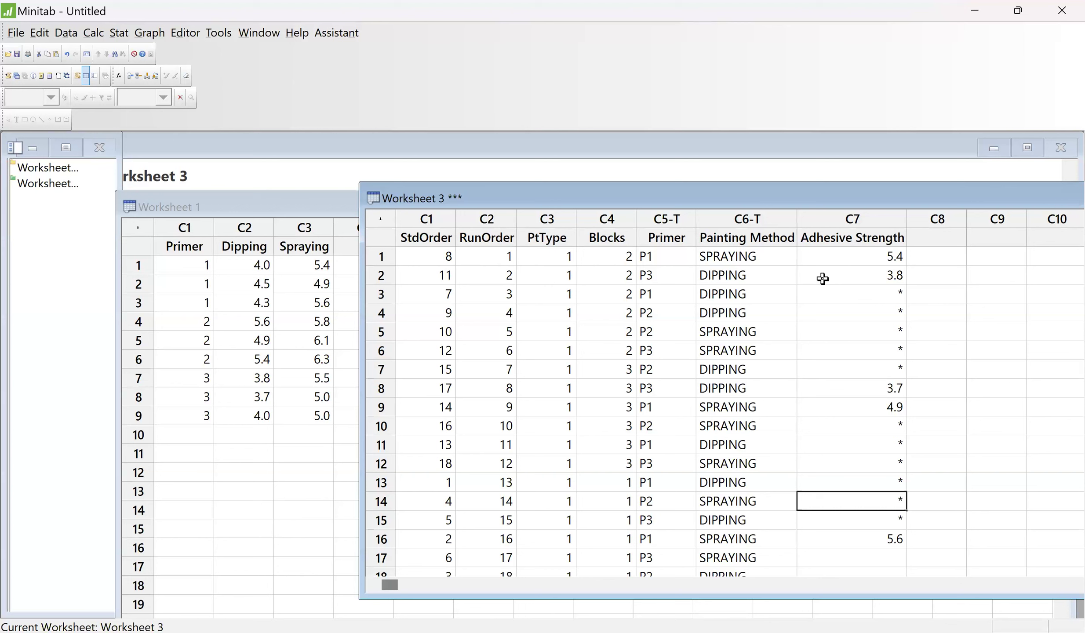
{"action": "key", "text": "Up"}
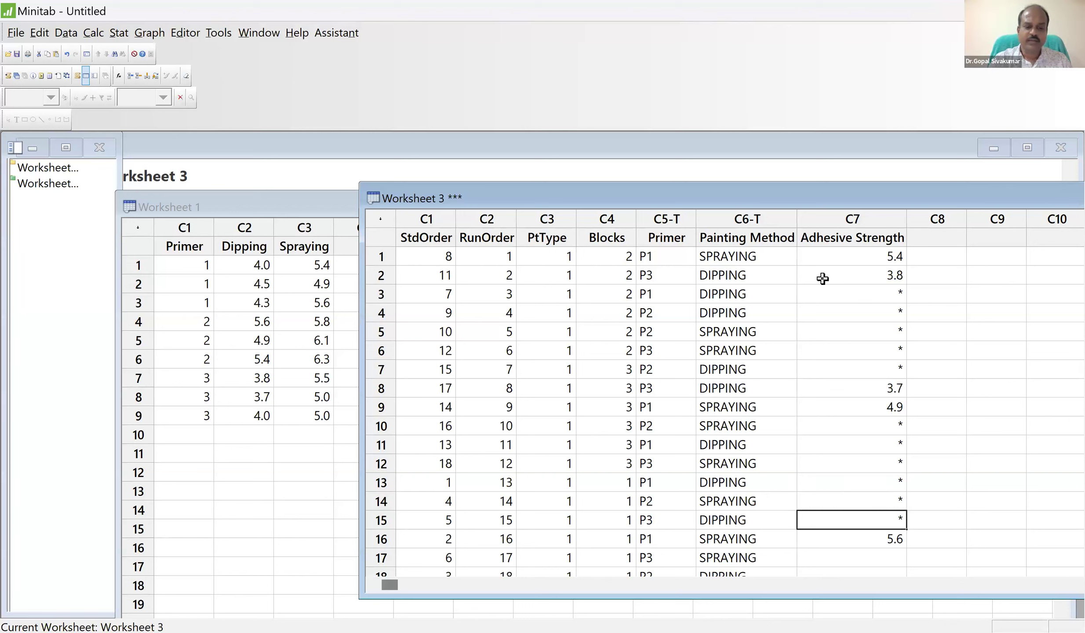
{"action": "type", "text": "4.0"}
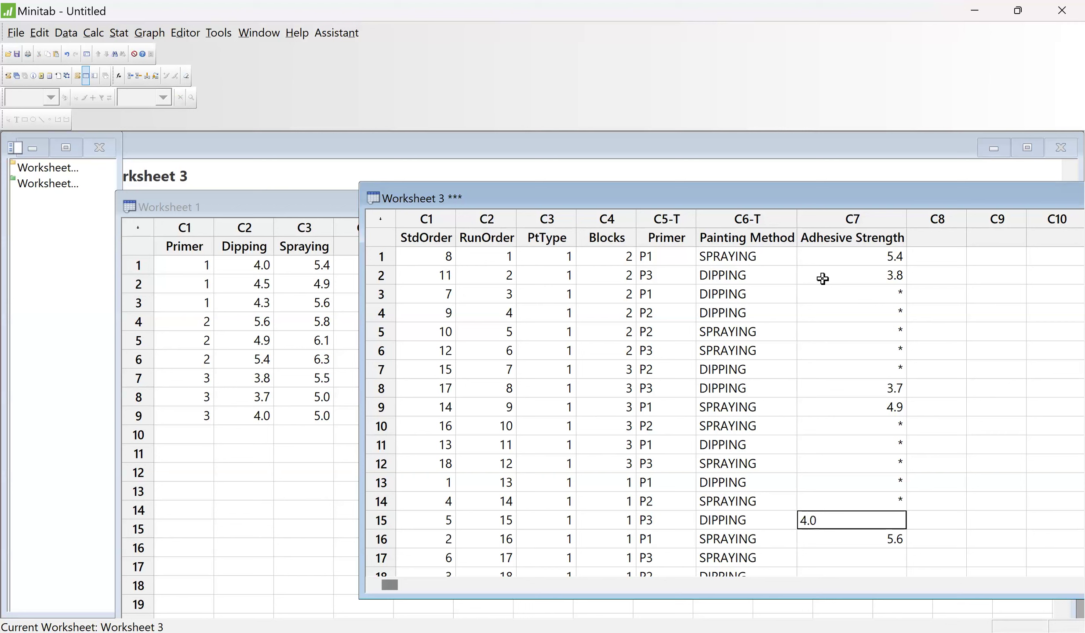
{"action": "key", "text": "Return"}
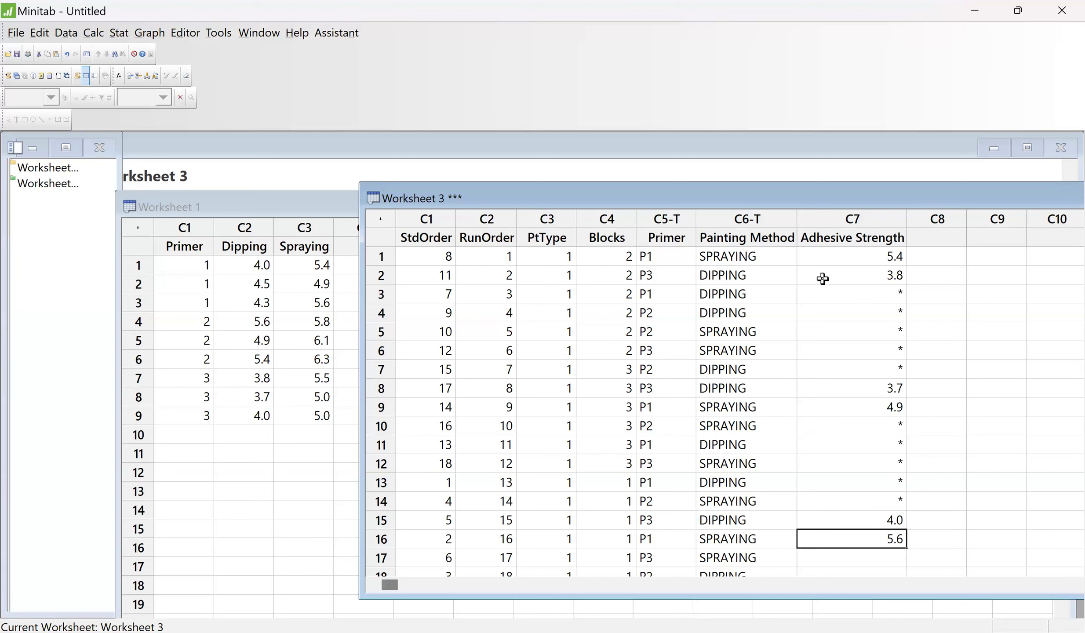
Enter 4.0 as the P1 DIPPING Adhesive Strength in row 3
{"action": "key", "text": "Up"}
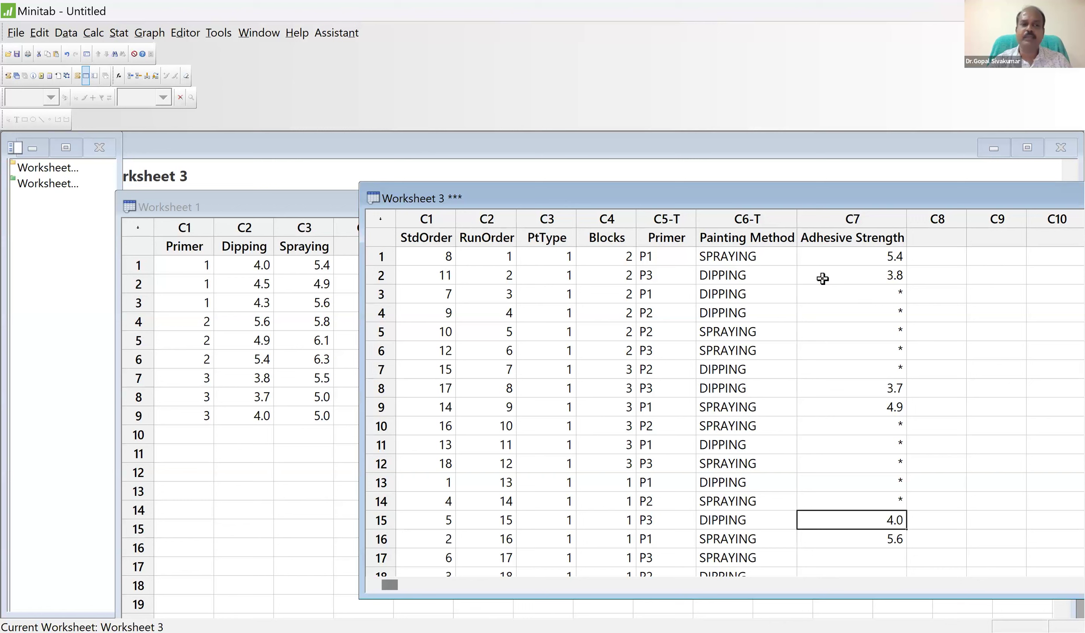
{"action": "left_click", "coordinate": [823, 284]}
{"action": "type", "text": "4.0"}
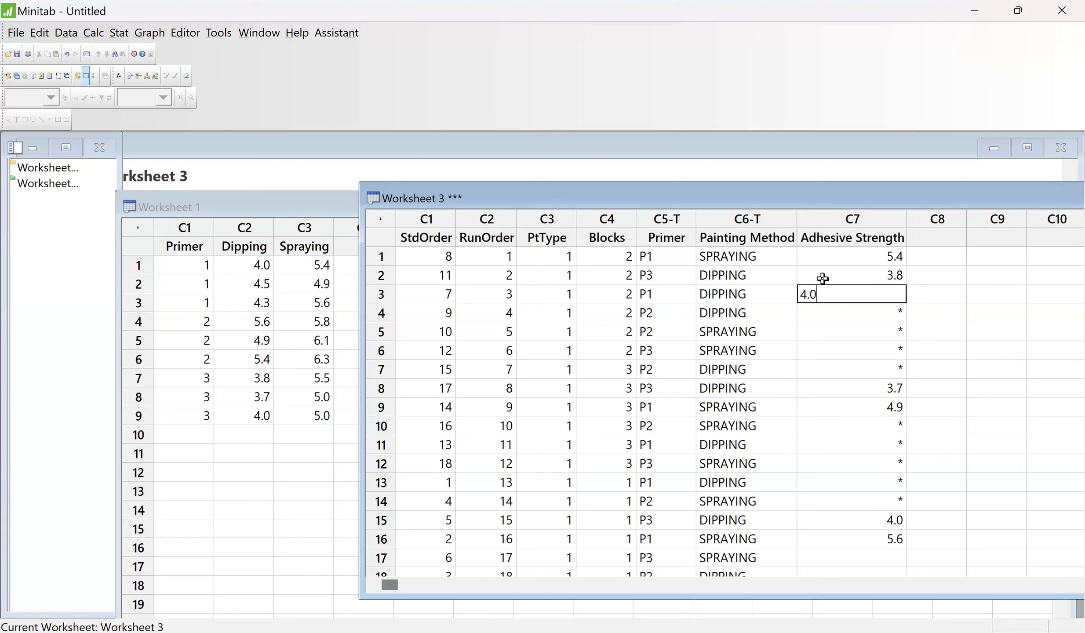
{"action": "key", "text": "Down"}
Enter the P1 DIPPING Adhesive Strength values 4.5 in row 11 and 4.3 in row 13
{"action": "key", "text": "Down"}
{"action": "key", "text": "Down"}
{"action": "key", "text": "Down"}
{"action": "key", "text": "Down"}
{"action": "key", "text": "Down"}
{"action": "key", "text": "Down"}
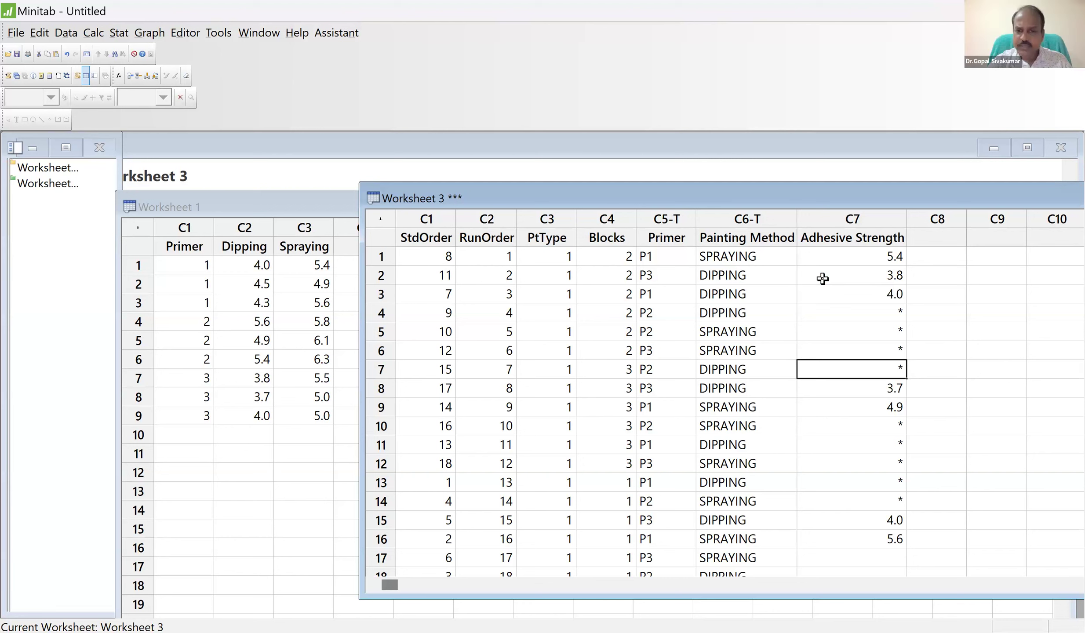
{"action": "key", "text": "Down"}
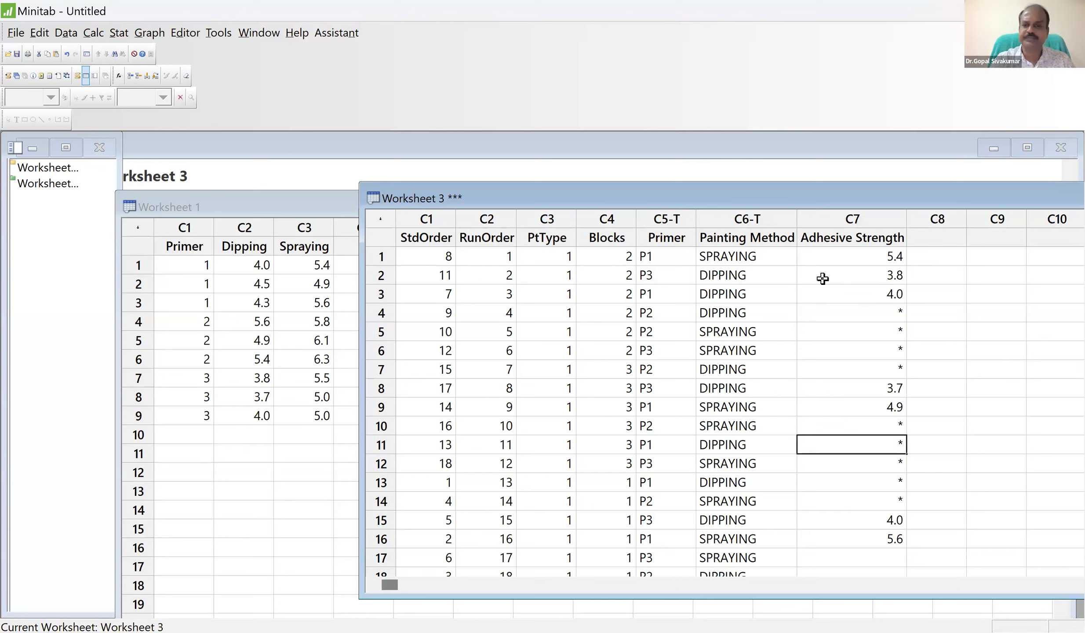
{"action": "type", "text": "4.5"}
{"action": "key", "text": "Return"}
{"action": "key", "text": "Down"}
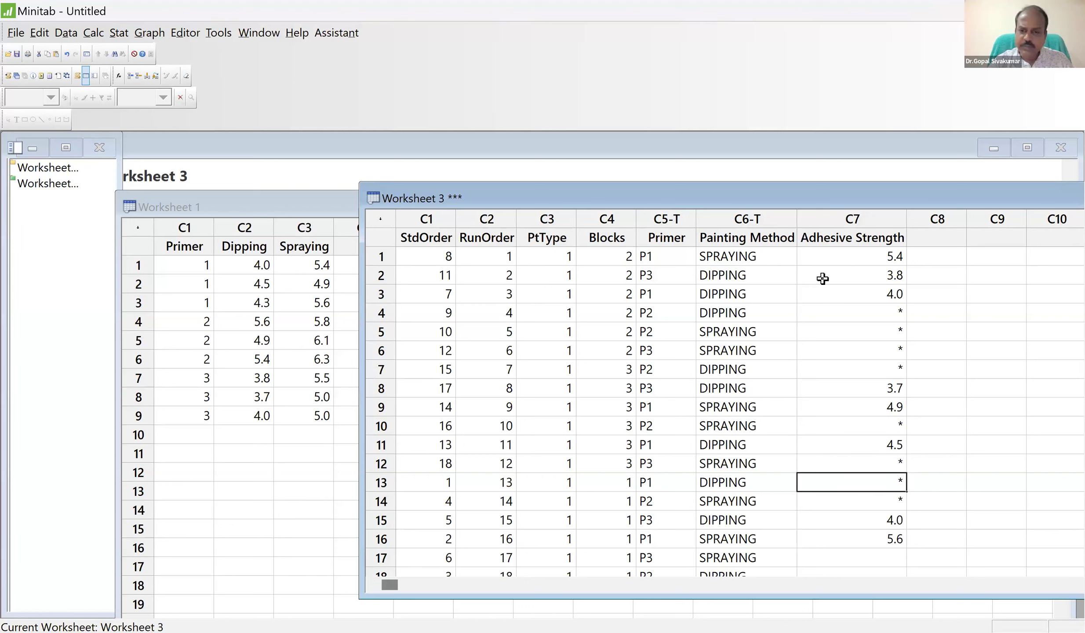
{"action": "type", "text": "4.3"}
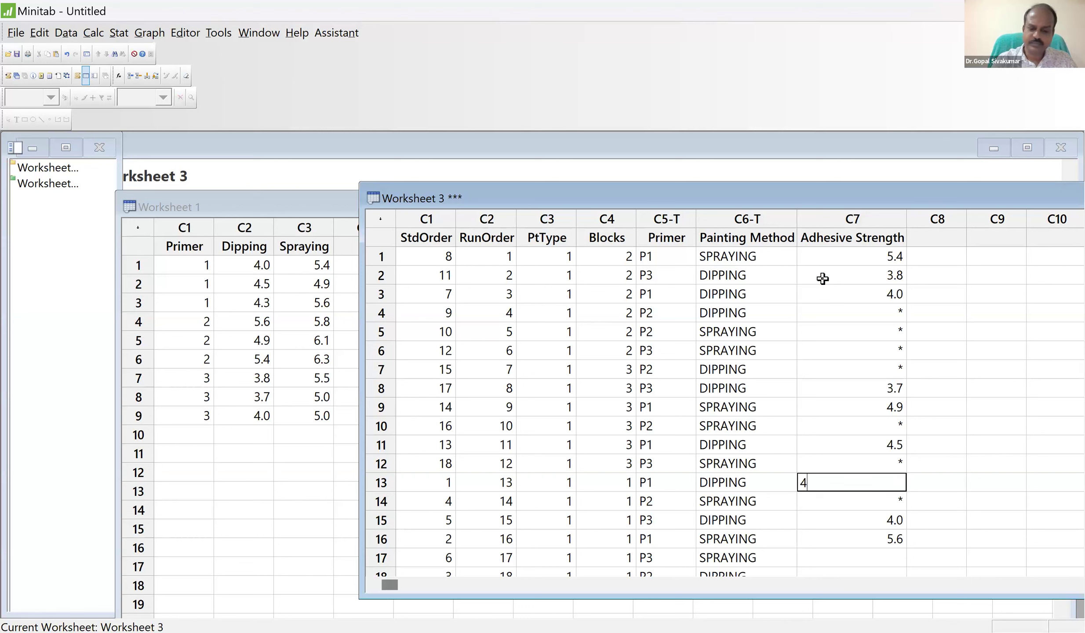
{"action": "key", "text": "Return"}
Enter the P2 DIPPING Adhesive Strength values 5.6 in row 4 and 4.9 in row 7
{"action": "key", "text": "Down"}
{"action": "key", "text": "Up"}
{"action": "key", "text": "Up"}
{"action": "key", "text": "Up"}
{"action": "key", "text": "Up"}
{"action": "key", "text": "Up"}
{"action": "key", "text": "Up"}
{"action": "key", "text": "Up"}
{"action": "key", "text": "Up"}
{"action": "key", "text": "Up"}
{"action": "key", "text": "Up"}
{"action": "key", "text": "Up"}
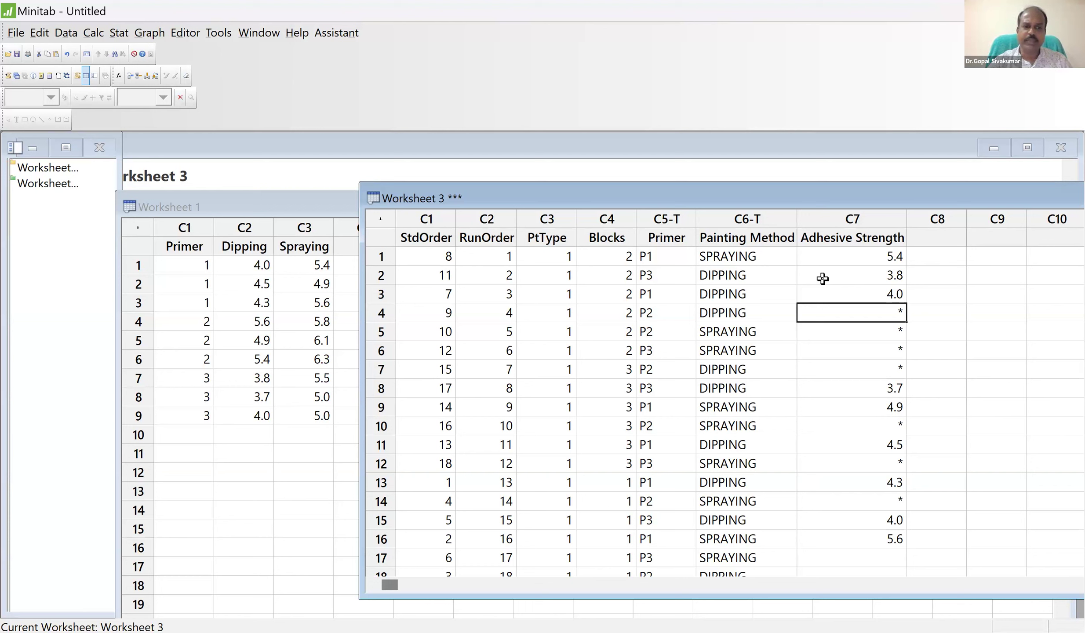
{"action": "type", "text": "5.6"}
{"action": "key", "text": "Return"}
{"action": "key", "text": "Return"}
{"action": "key", "text": "Return"}
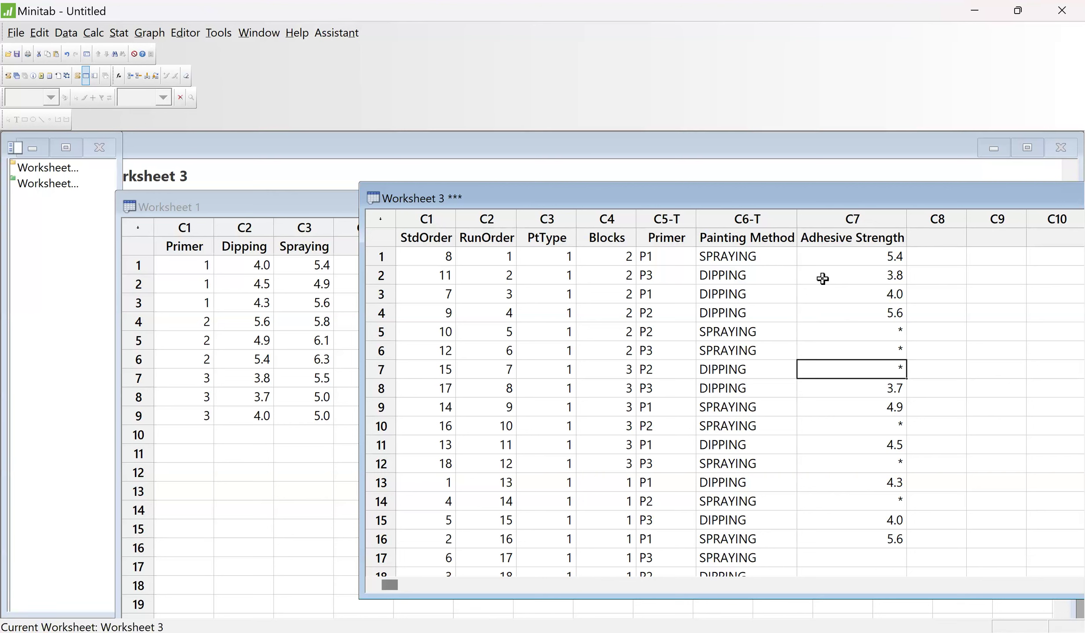
{"action": "type", "text": "4.9"}
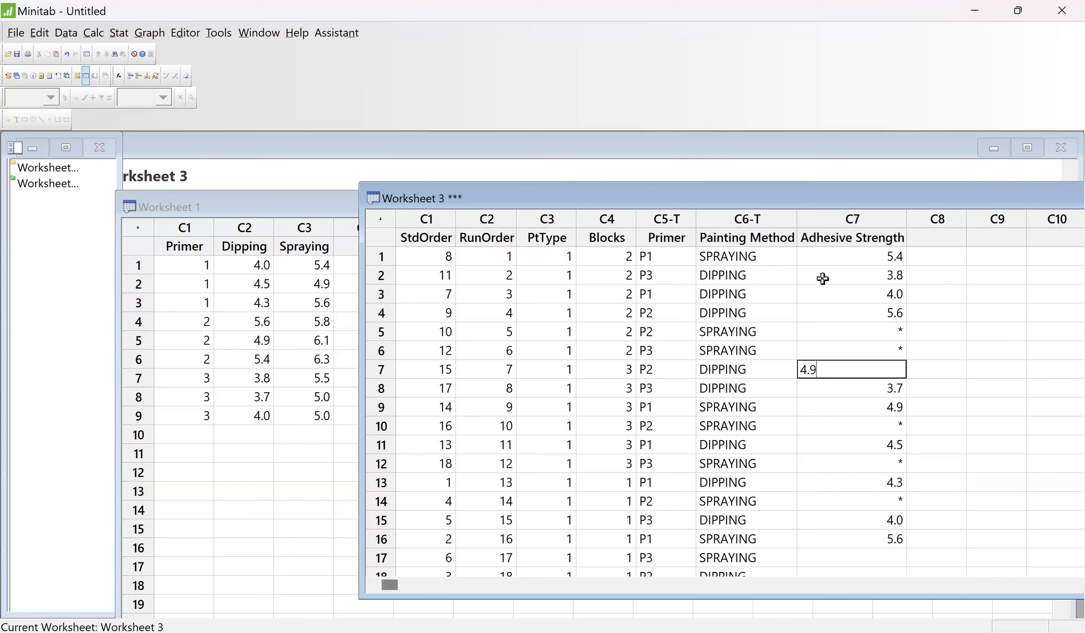
{"action": "key", "text": "Return"}
Look through the Worksheet 3 runs for the remaining P2 DIPPING row without an Adhesive Strength value
{"action": "key", "text": "Return"}
{"action": "key", "text": "Down"}
{"action": "key", "text": "Down"}
{"action": "key", "text": "Down"}
{"action": "key", "text": "Down"}
{"action": "key", "text": "Down"}
{"action": "key", "text": "Down"}
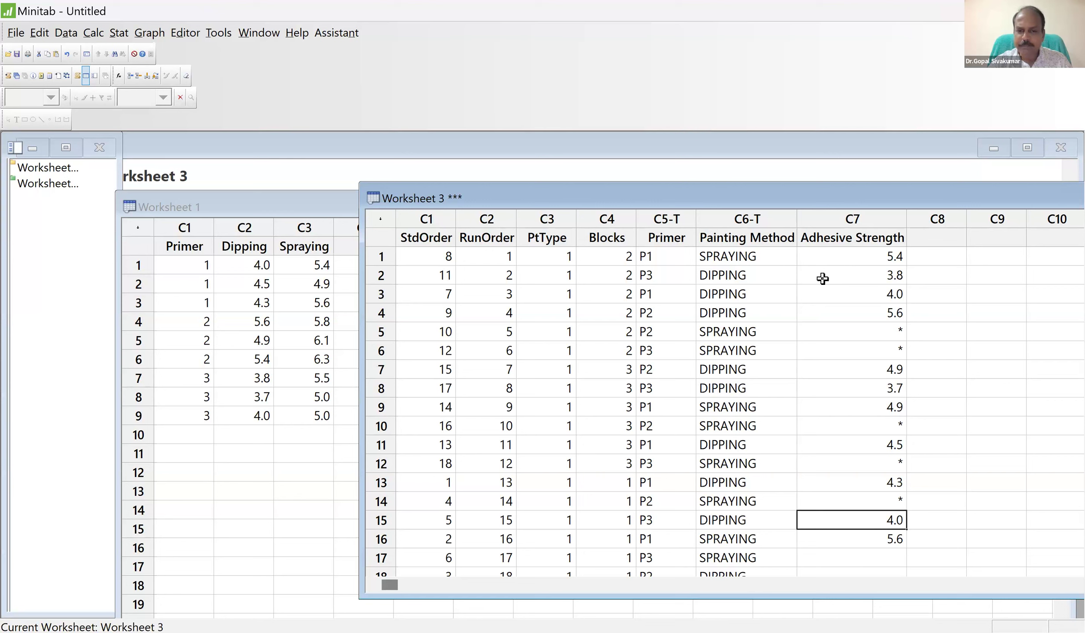
{"action": "key", "text": "Up"}
{"action": "key", "text": "Down"}
{"action": "key", "text": "Down"}
{"action": "key", "text": "Down"}
{"action": "key", "text": "Down"}
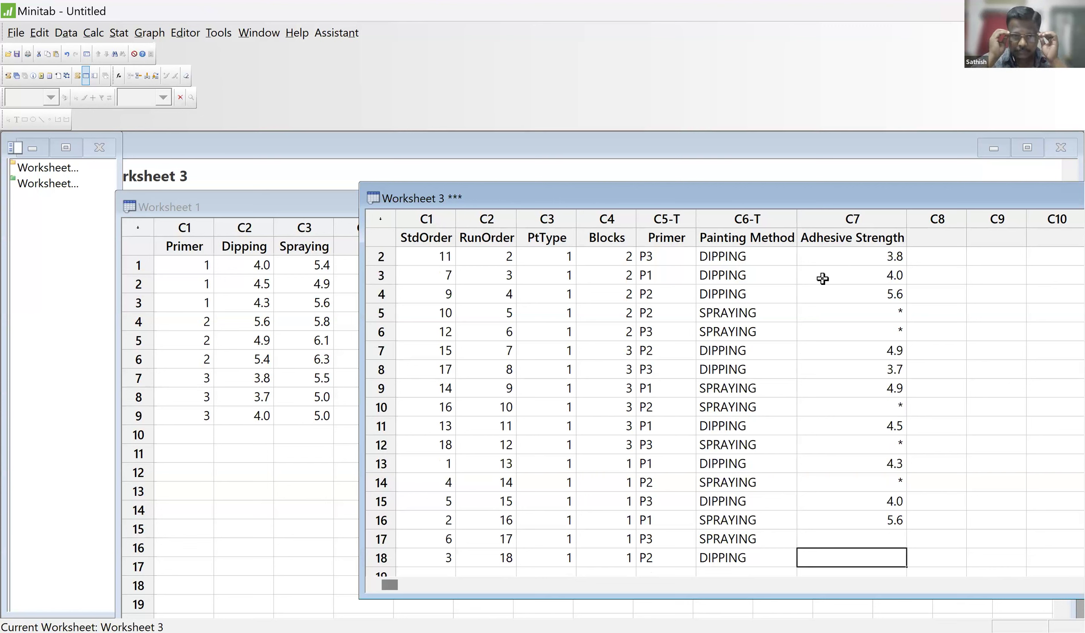
{"action": "key", "text": "Up"}
{"action": "key", "text": "Up"}
{"action": "key", "text": "Up"}
{"action": "key", "text": "Up"}
{"action": "key", "text": "Up"}
{"action": "key", "text": "Up"}
{"action": "key", "text": "Up"}
{"action": "key", "text": "Up"}
{"action": "key", "text": "Up"}
{"action": "key", "text": "Up"}
{"action": "key", "text": "Up"}
{"action": "key", "text": "Up"}
{"action": "key", "text": "Up"}
{"action": "key", "text": "Up"}
{"action": "key", "text": "Up"}
{"action": "key", "text": "Up"}
{"action": "key", "text": "Up"}
{"action": "key", "text": "Up"}
{"action": "key", "text": "Down"}
{"action": "key", "text": "Down"}
{"action": "key", "text": "Down"}
{"action": "key", "text": "Down"}
{"action": "key", "text": "Down"}
{"action": "key", "text": "Up"}
{"action": "key", "text": "Up"}
{"action": "key", "text": "Up"}
{"action": "key", "text": "Up"}
{"action": "key", "text": "Up"}
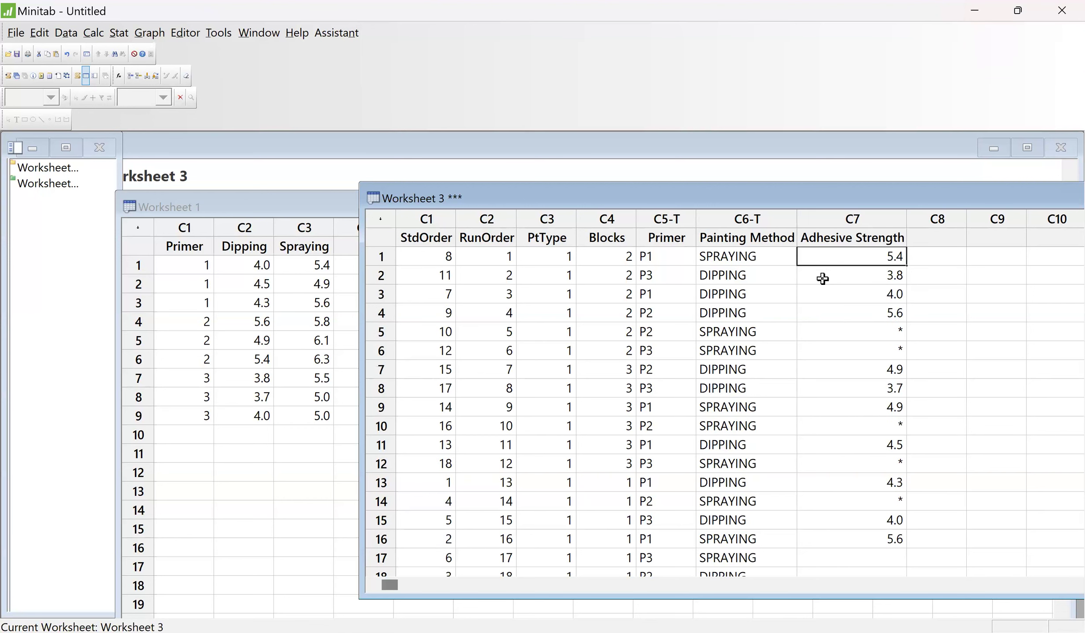
Enter 5.4 as the P2 DIPPING Adhesive Strength in row 18
{"action": "key", "text": "Down"}
{"action": "key", "text": "Down"}
{"action": "key", "text": "Down"}
{"action": "key", "text": "Down"}
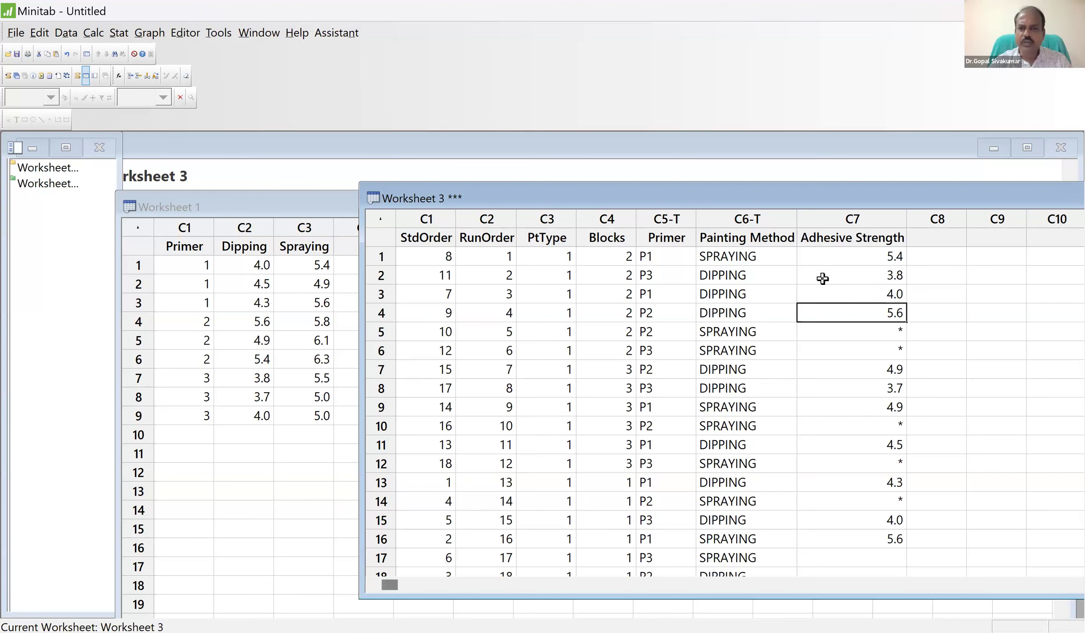
{"action": "key", "text": "Down"}
{"action": "key", "text": "Down"}
{"action": "key", "text": "Down"}
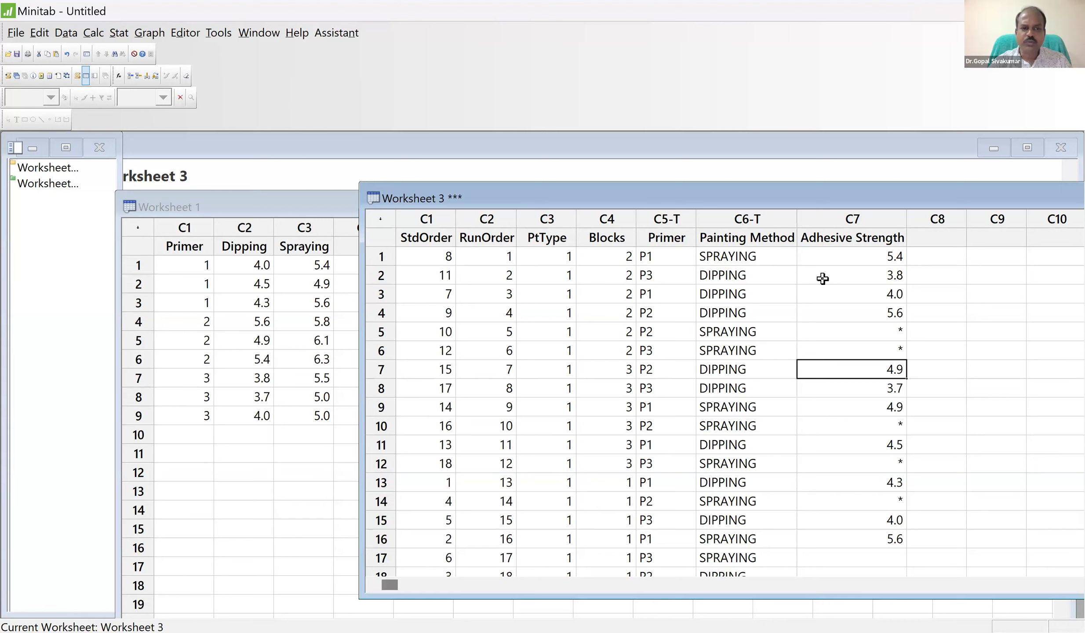
{"action": "key", "text": "Down"}
{"action": "key", "text": "Down"}
{"action": "key", "text": "Down"}
{"action": "key", "text": "Down"}
{"action": "key", "text": "Down"}
{"action": "key", "text": "Down"}
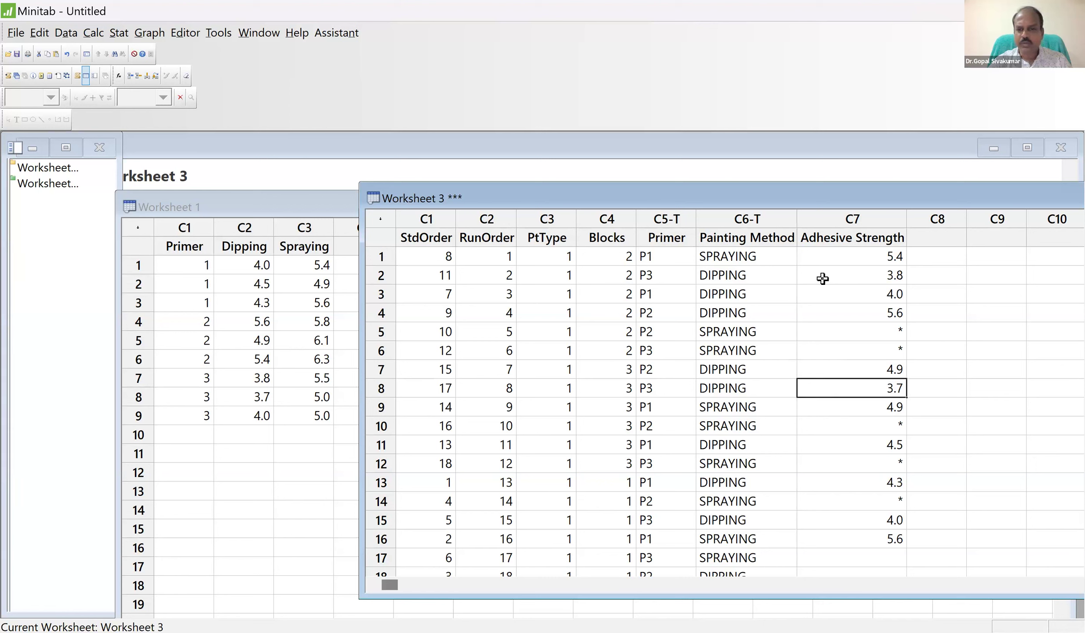
{"action": "key", "text": "Down"}
{"action": "key", "text": "Down"}
{"action": "key", "text": "Down"}
{"action": "key", "text": "Down"}
{"action": "key", "text": "Down"}
{"action": "key", "text": "Down"}
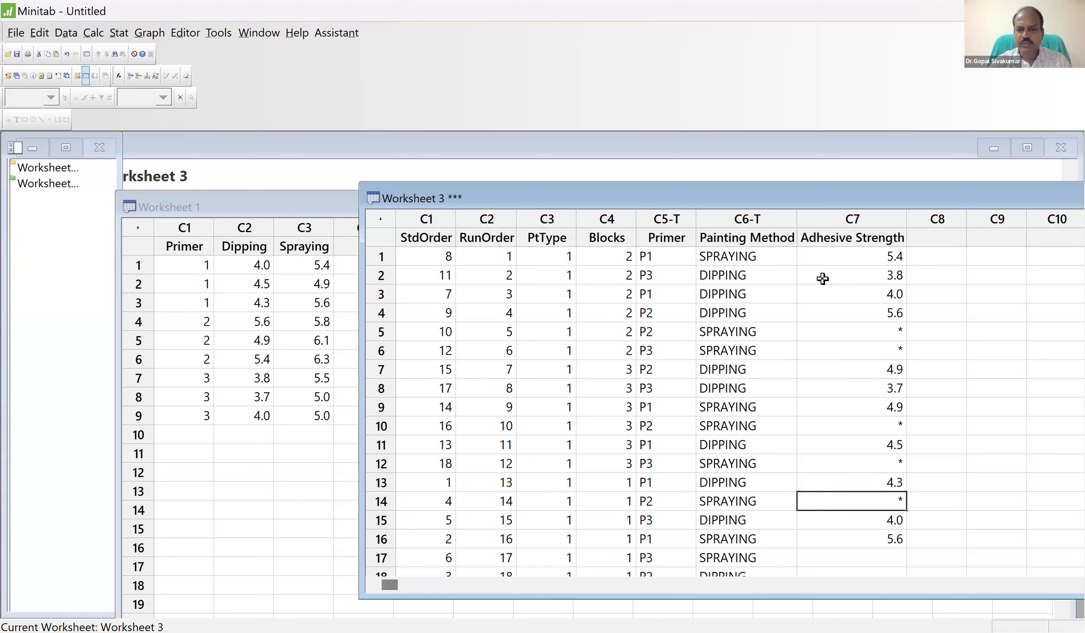
{"action": "key", "text": "Up"}
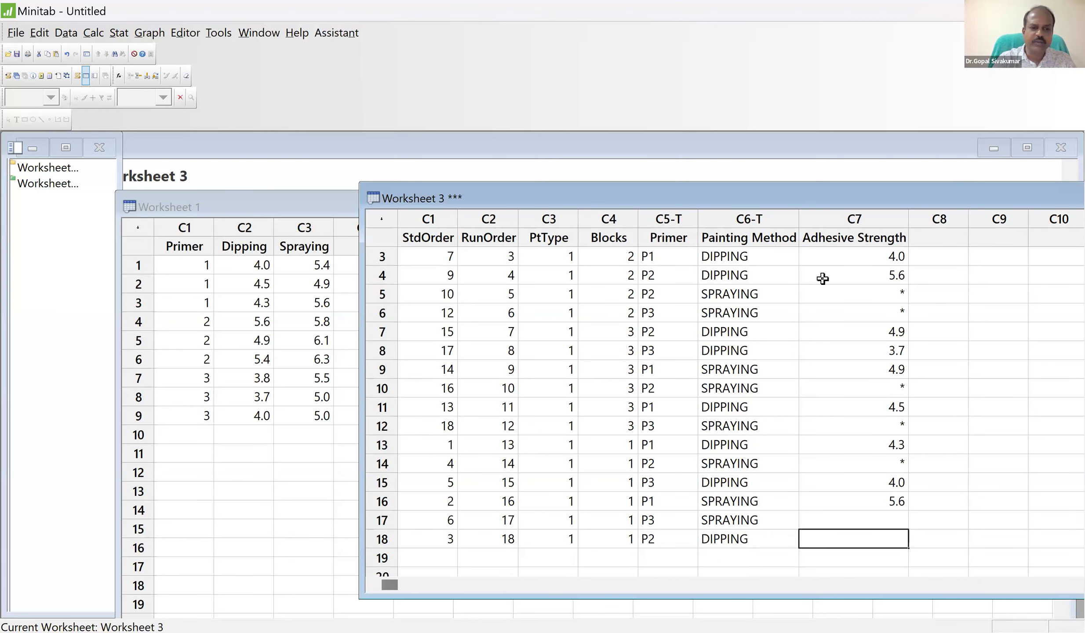
{"action": "type", "text": "5.4"}
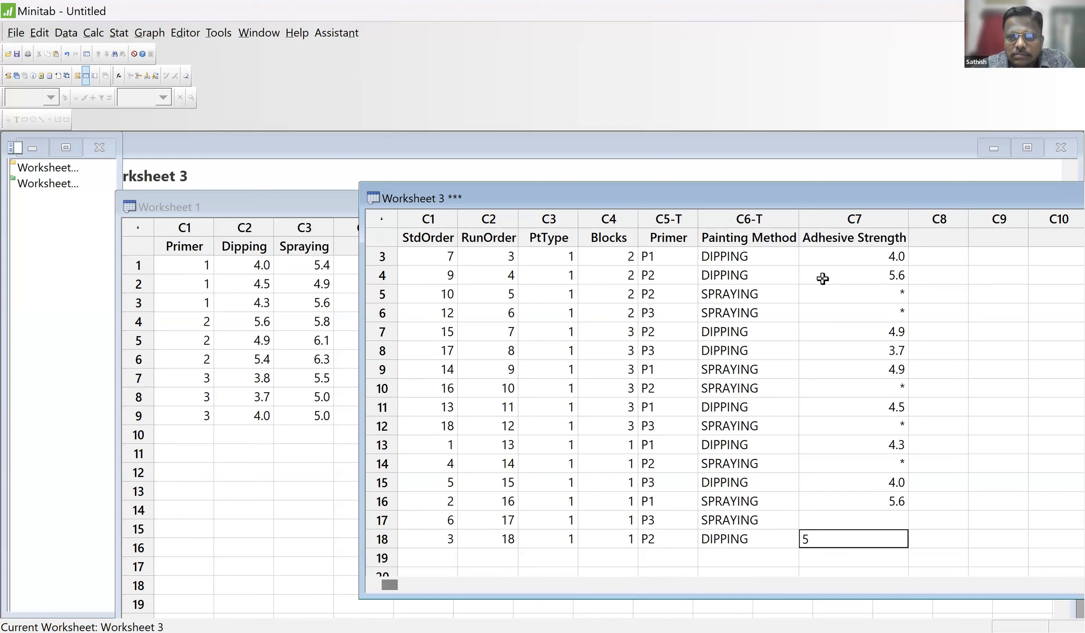
{"action": "key", "text": "Up"}
{"action": "key", "text": "Up"}
{"action": "key", "text": "Up"}
{"action": "key", "text": "Up"}
{"action": "key", "text": "Up"}
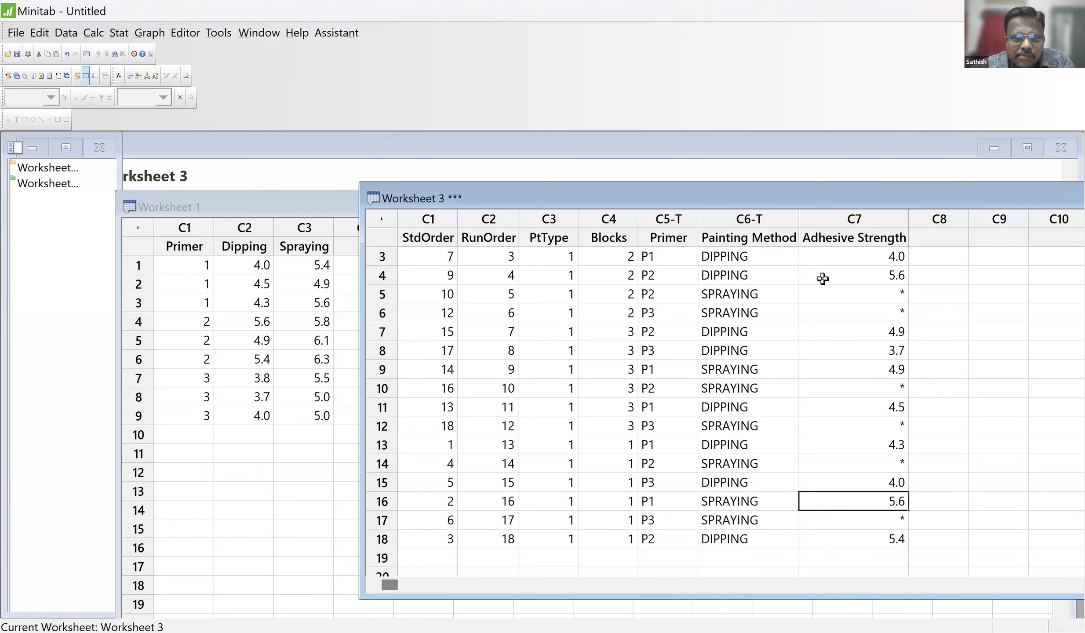
Enter 5.8 as the Adhesive Strength of the P2 spraying run in row 5 of Worksheet 3
{"action": "key", "text": "Up"}
{"action": "key", "text": "Up"}
{"action": "key", "text": "Up"}
{"action": "key", "text": "Up"}
{"action": "key", "text": "Up"}
{"action": "key", "text": "Up"}
{"action": "key", "text": "Up"}
{"action": "key", "text": "Up"}
{"action": "key", "text": "Up"}
{"action": "key", "text": "Up"}
{"action": "key", "text": "Up"}
{"action": "key", "text": "Up"}
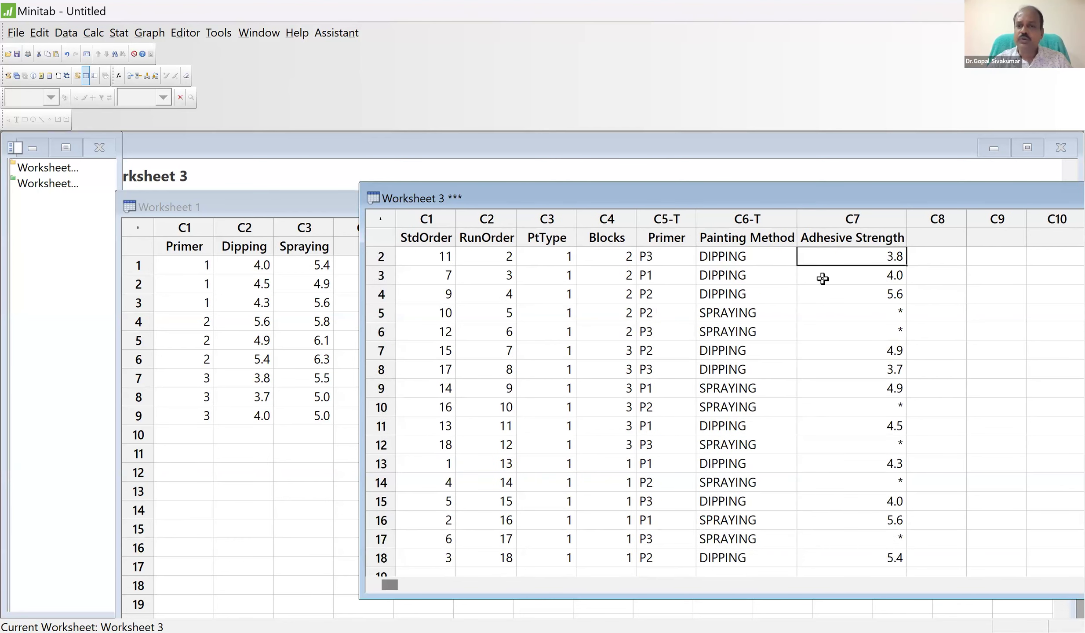
{"action": "key", "text": "Down"}
{"action": "key", "text": "Down"}
{"action": "key", "text": "Down"}
{"action": "key", "text": "Down"}
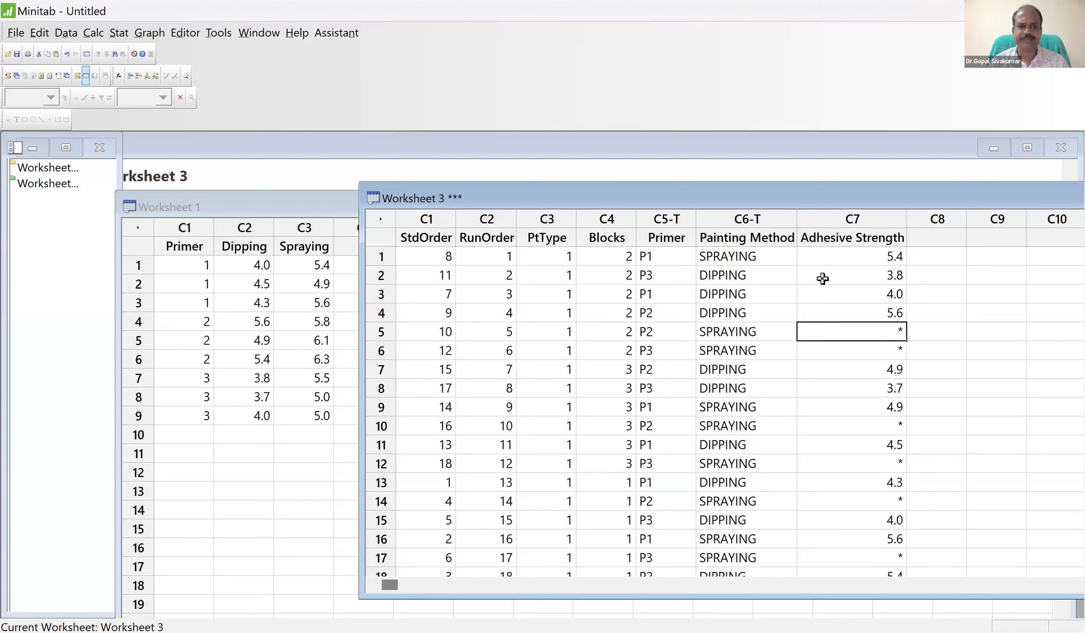
{"action": "type", "text": "5.8"}
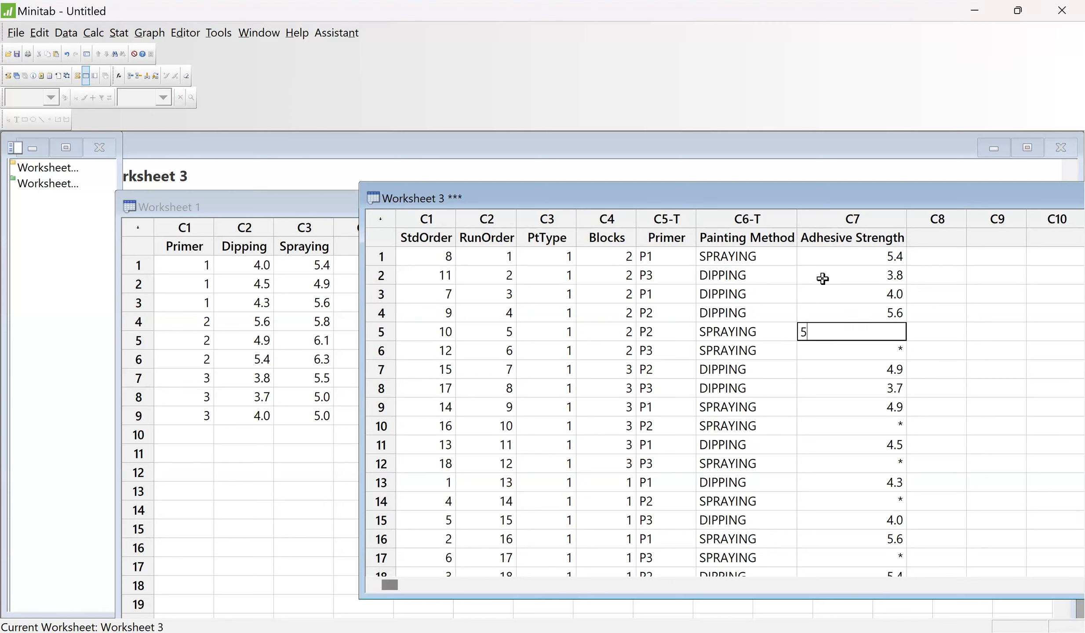
{"action": "key", "text": "Return"}
Fill in the Adhesive Strength of the remaining P2 spraying runs: 6.1 in row 10 and 6.3 in row 14
{"action": "key", "text": "Return"}
{"action": "key", "text": "Return"}
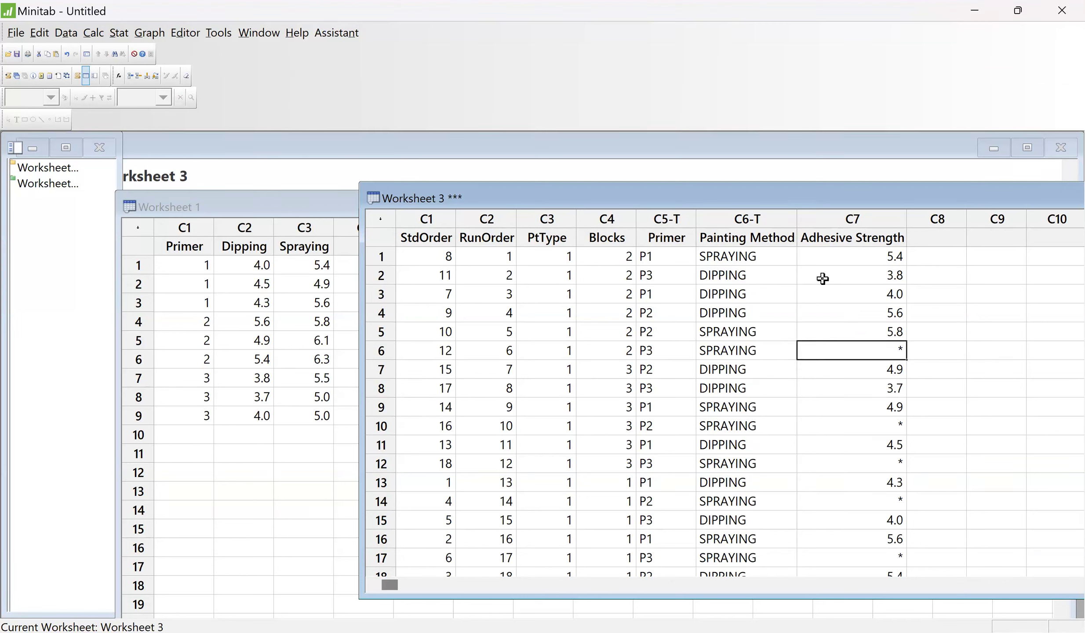
{"action": "key", "text": "Return"}
{"action": "key", "text": "Return"}
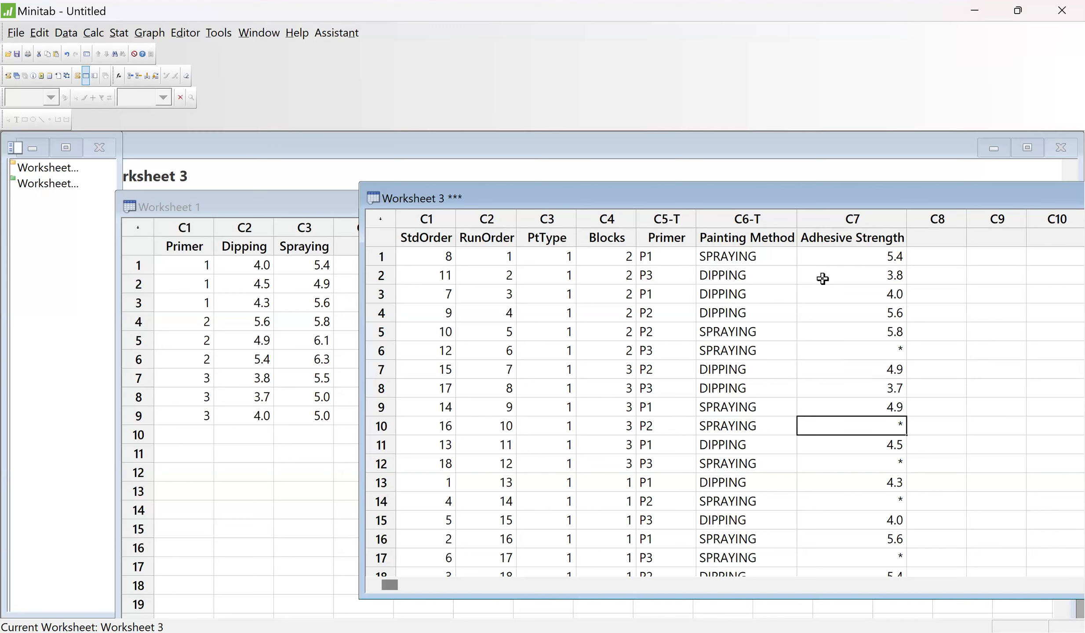
{"action": "type", "text": "6.1"}
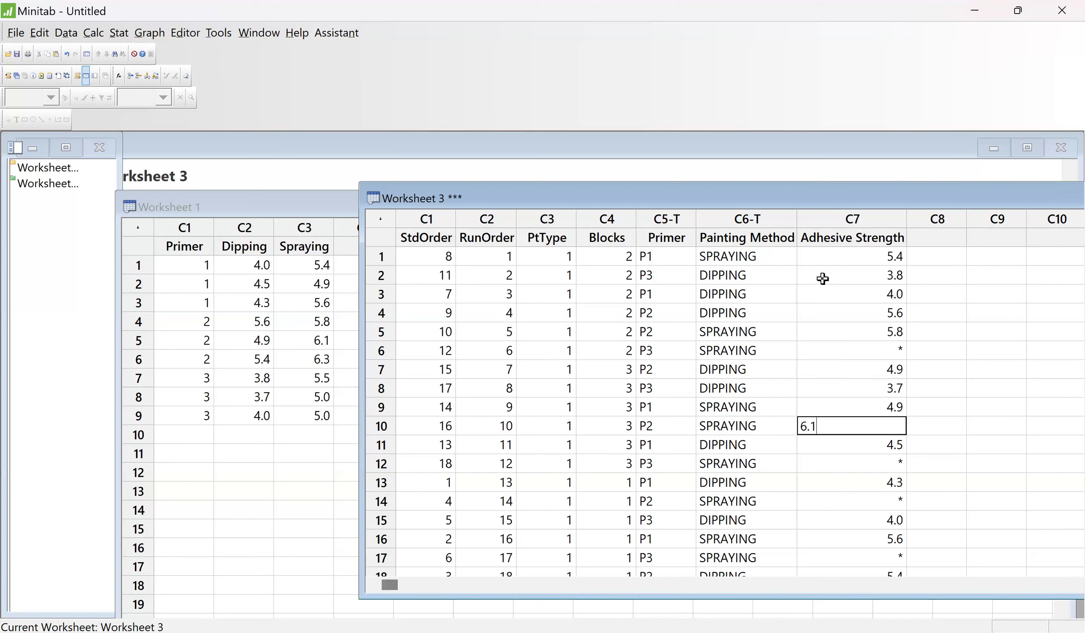
{"action": "key", "text": "Return"}
{"action": "key", "text": "Return"}
{"action": "key", "text": "Return"}
{"action": "key", "text": "Return"}
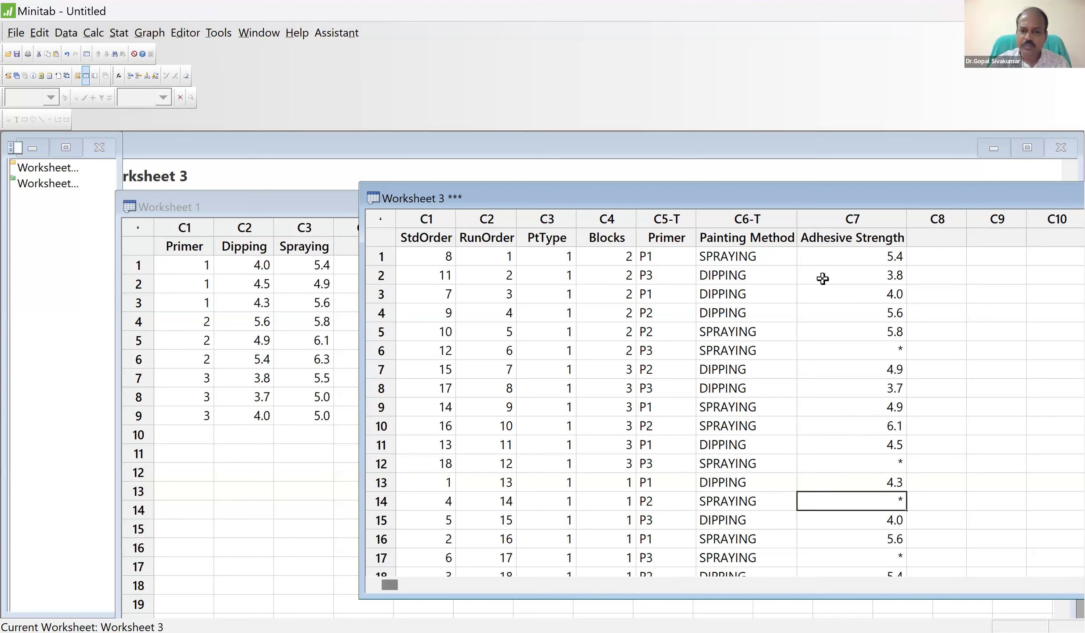
{"action": "type", "text": "6.3"}
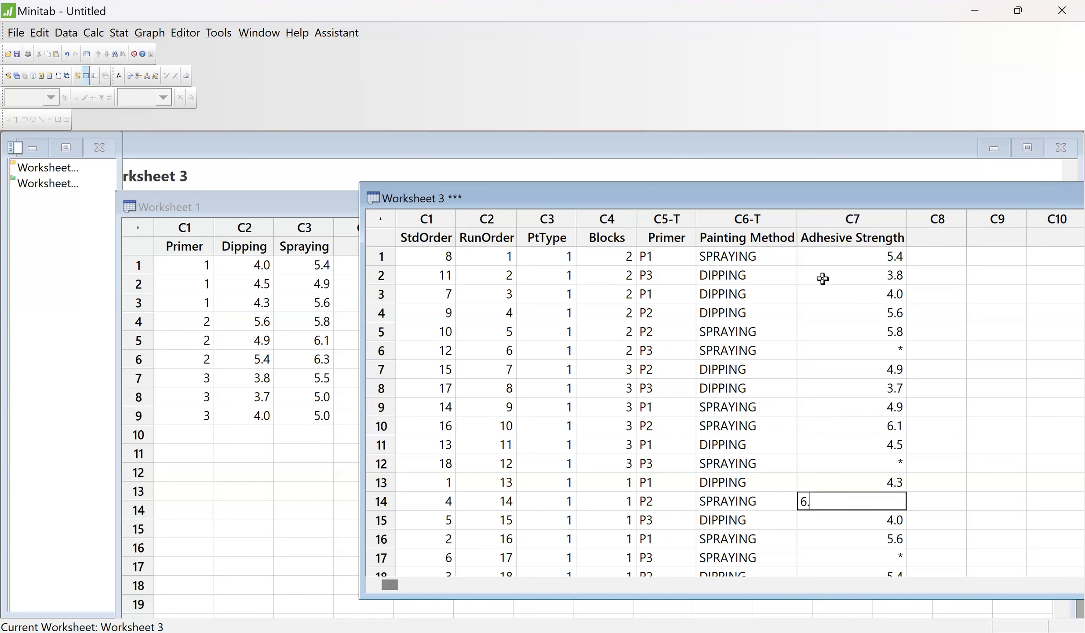
Enter 5.5 as the Adhesive Strength of the P3 spraying run in row 6
{"action": "key", "text": "Up"}
{"action": "key", "text": "Up"}
{"action": "key", "text": "Up"}
{"action": "key", "text": "Up"}
{"action": "key", "text": "Up"}
{"action": "key", "text": "Up"}
{"action": "key", "text": "Up"}
{"action": "key", "text": "Up"}
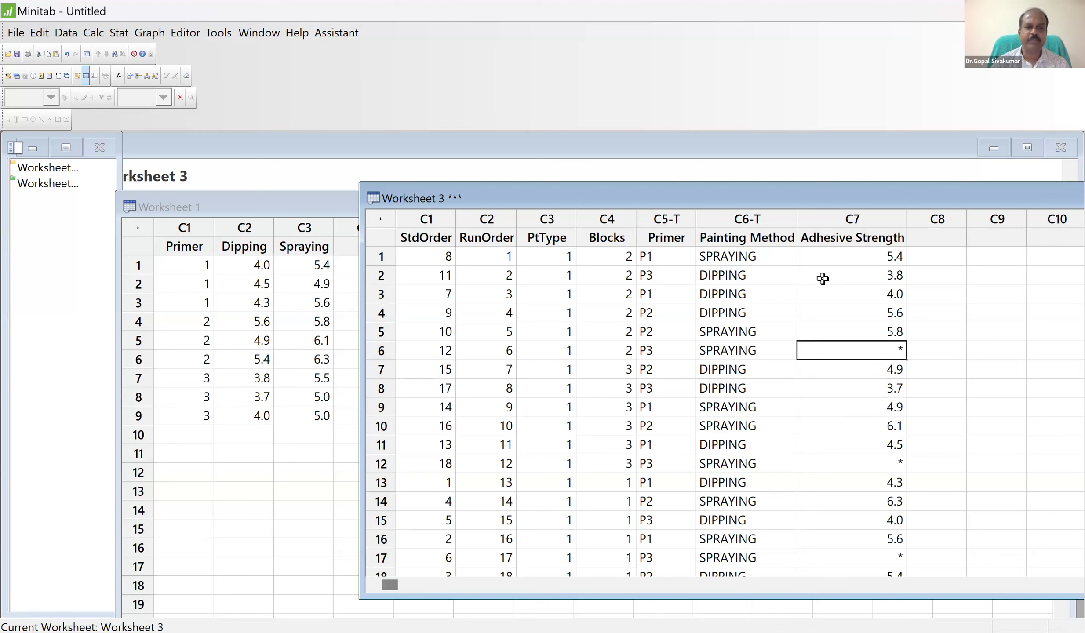
{"action": "type", "text": "5"}
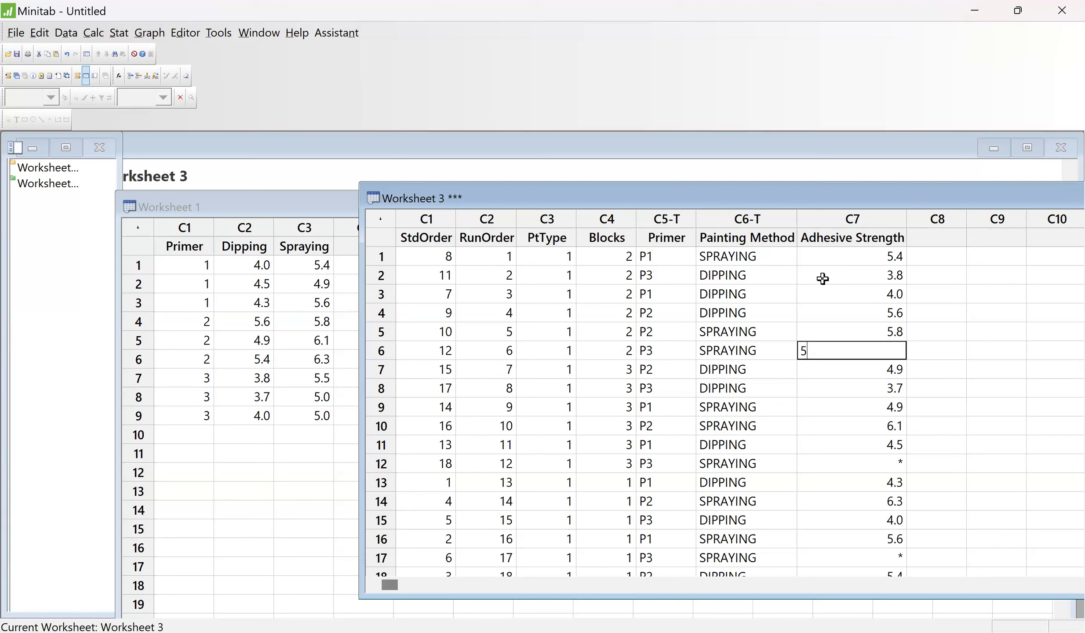
{"action": "type", "text": ".5"}
{"action": "key", "text": "Return"}
Enter 5.0 as the Adhesive Strength of the P3 spraying run in row 12
{"action": "key", "text": "Down"}
{"action": "key", "text": "Down"}
{"action": "key", "text": "Down"}
{"action": "key", "text": "Down"}
{"action": "key", "text": "Down"}
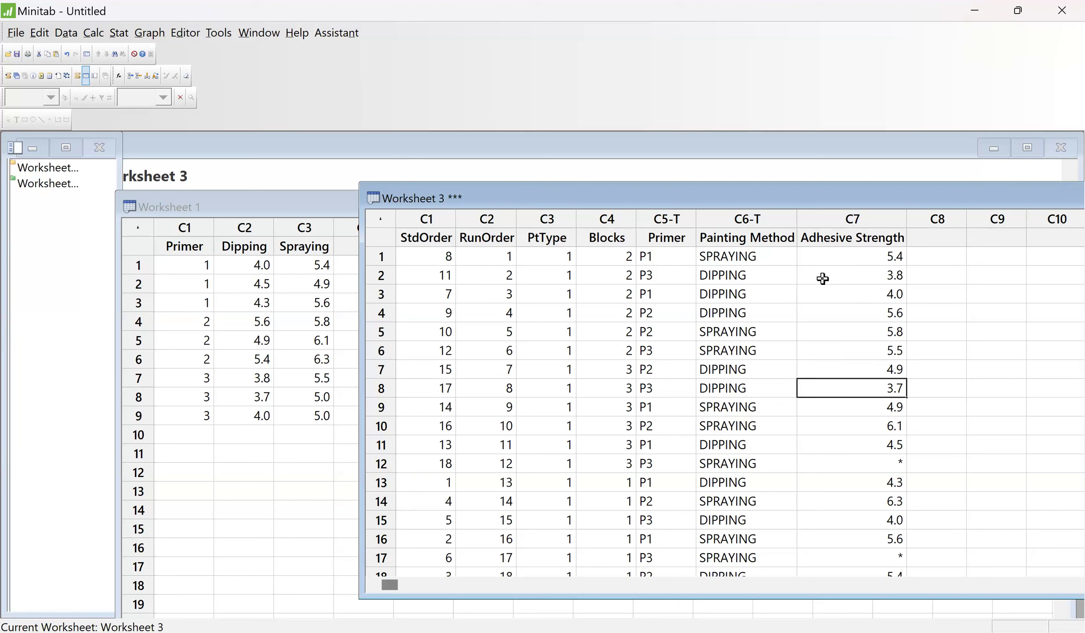
{"action": "type", "text": "5"}
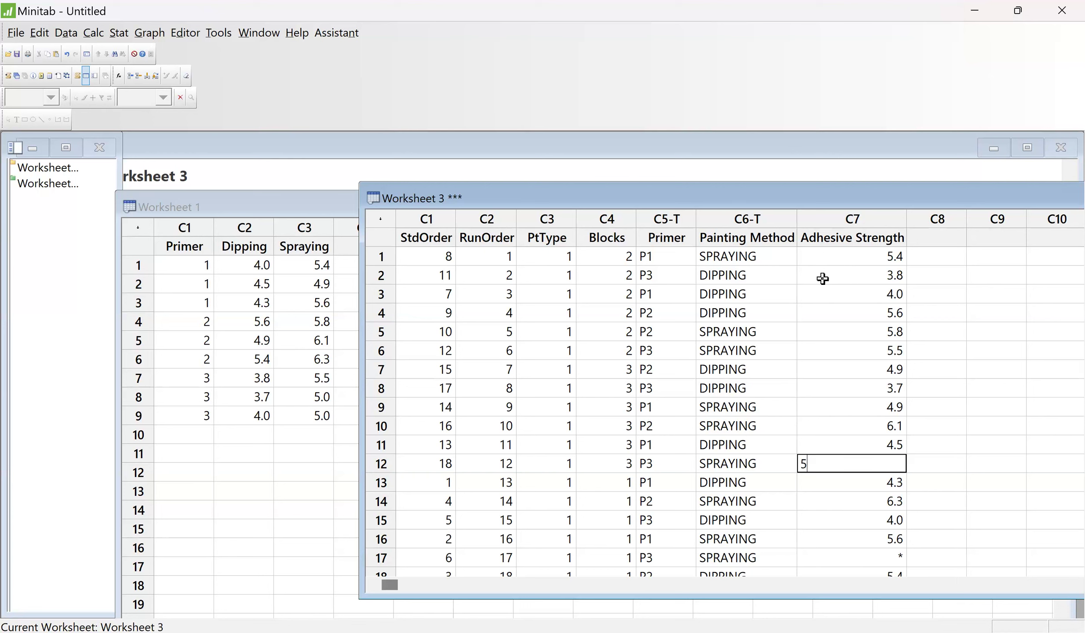
{"action": "type", "text": "."}
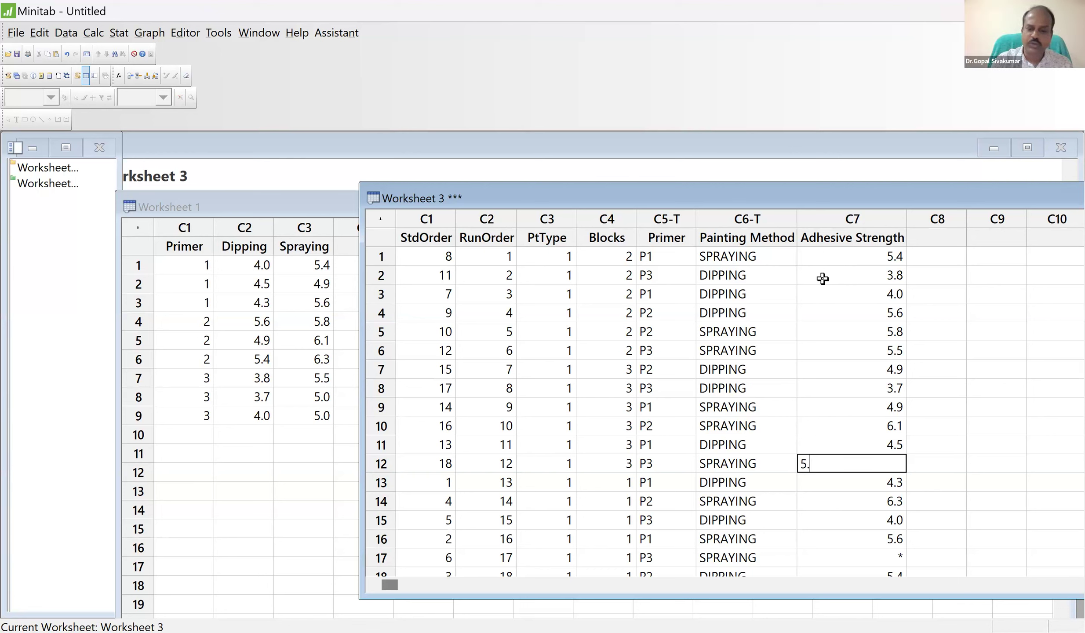
{"action": "type", "text": "0"}
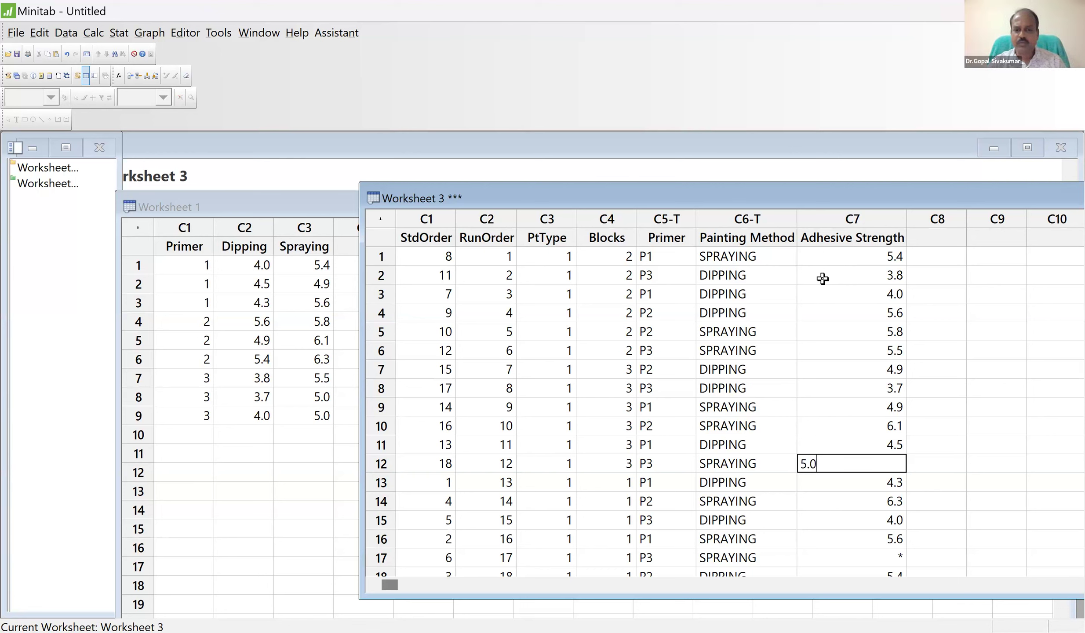
{"action": "key", "text": "Return"}
Enter 5.0 as the Adhesive Strength of the P3 spraying run in row 17
{"action": "key", "text": "Down"}
{"action": "key", "text": "Down"}
{"action": "key", "text": "Down"}
{"action": "key", "text": "Down"}
{"action": "key", "text": "Down"}
{"action": "key", "text": "Down"}
{"action": "key", "text": "Up"}
{"action": "key", "text": "Up"}
{"action": "type", "text": "5.0"}
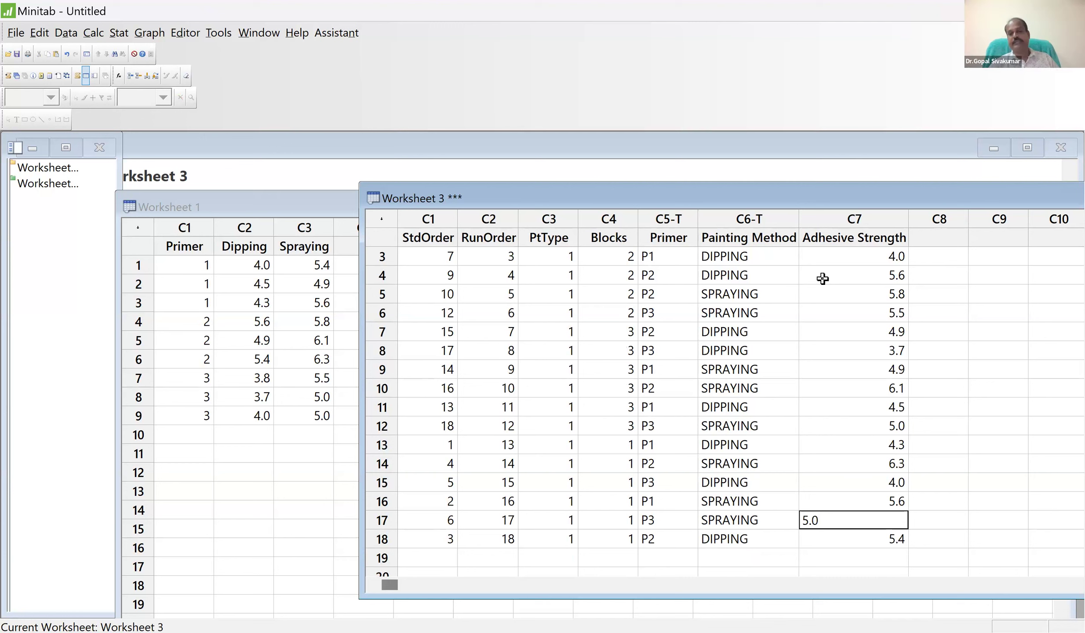
{"action": "key", "text": "Return"}
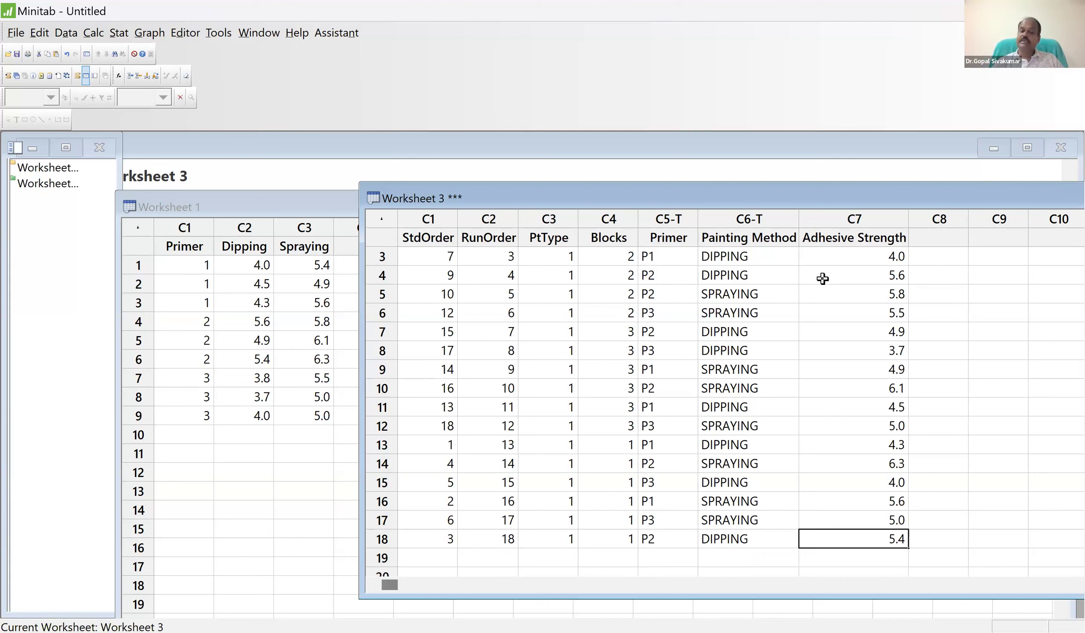
{"action": "key", "text": "Return"}
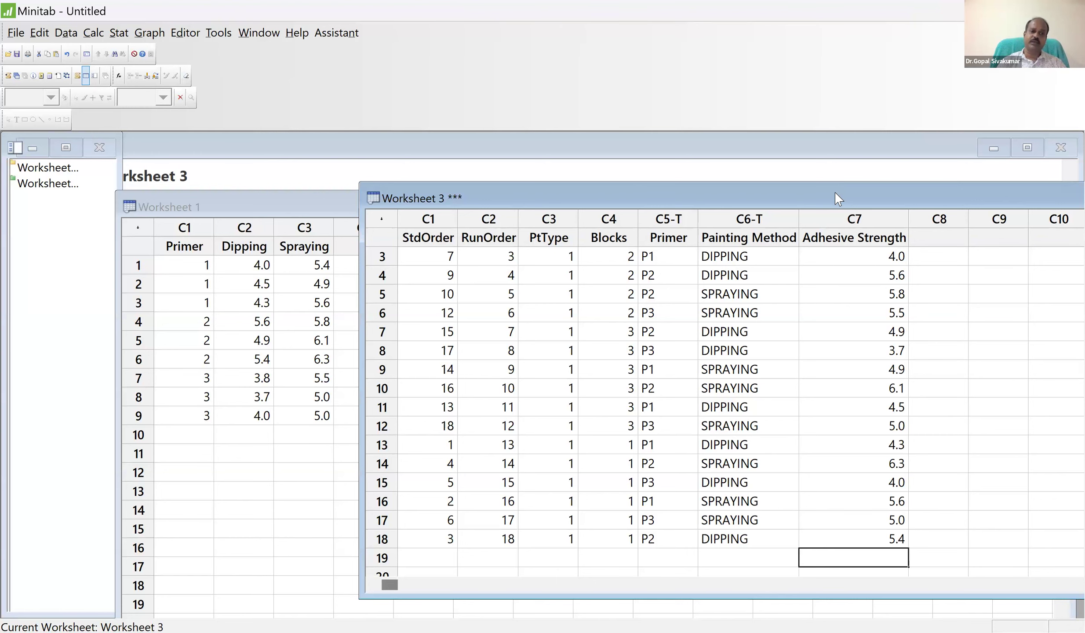
Move the Worksheet 3 window over Worksheet 1 and enlarge it downward to fit more rows
{"action": "left_click_drag", "start_coordinate": [834, 192], "coordinate": [598, 145]}
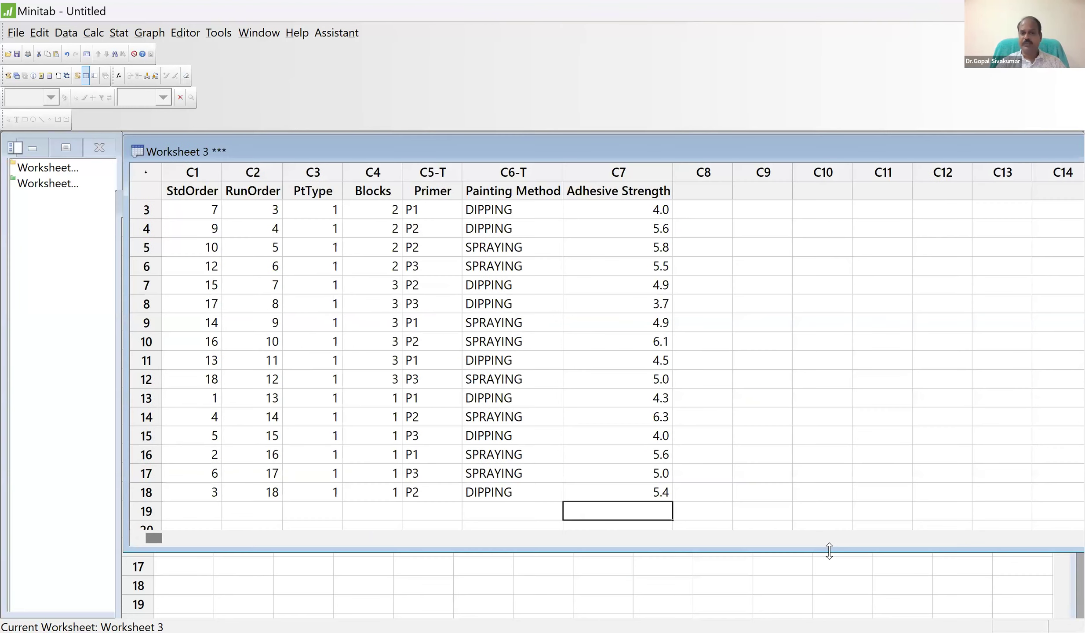
{"action": "left_click_drag", "start_coordinate": [829, 551], "coordinate": [806, 617]}
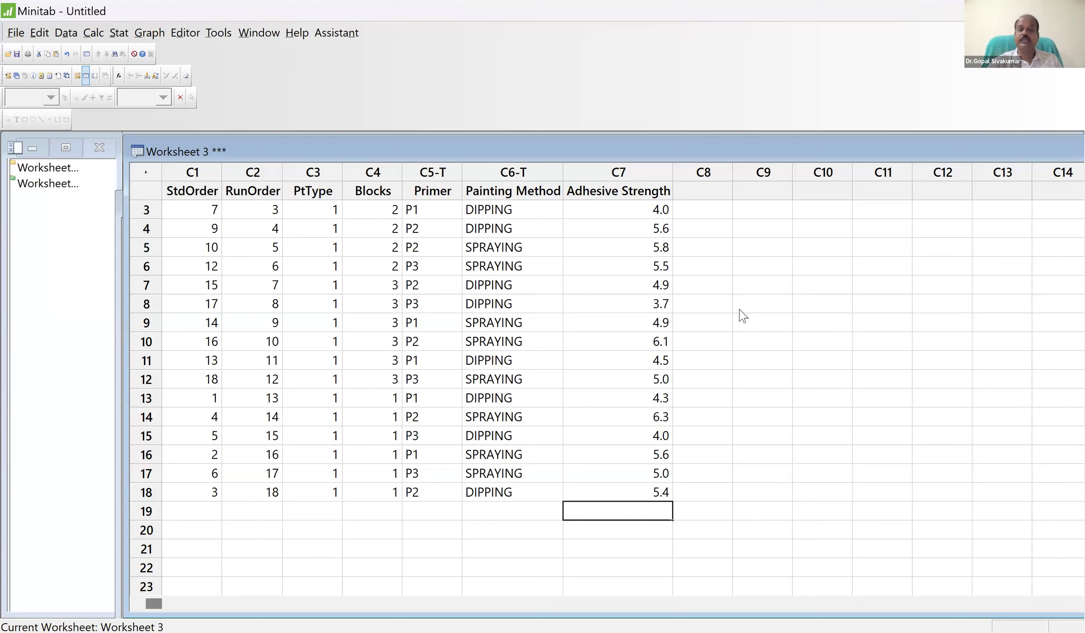
{"action": "left_click", "coordinate": [609, 280]}
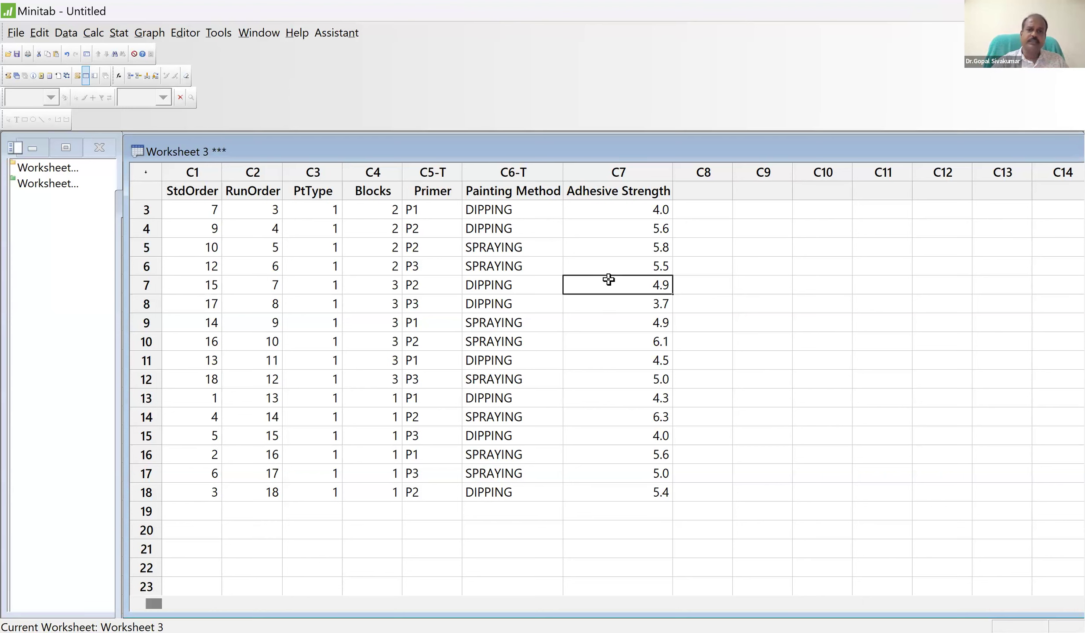
Start Analyze Factorial Design with Adhesive Strength as the response and open its model terms settings
{"action": "key", "text": "alt+s"}
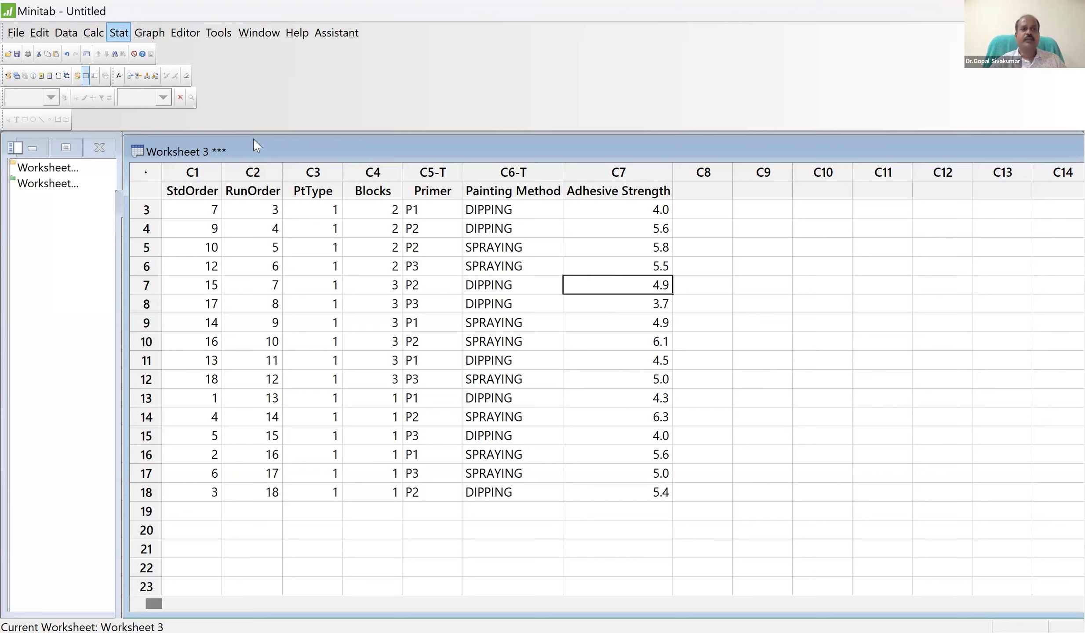
{"action": "mouse_move", "coordinate": [172, 115]}
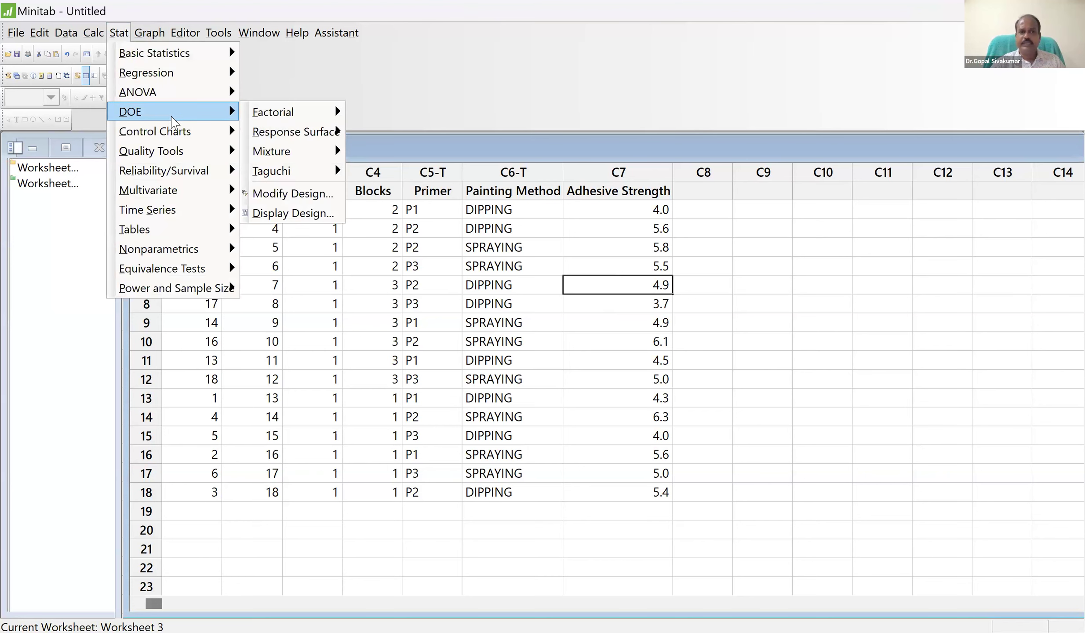
{"action": "mouse_move", "coordinate": [293, 113]}
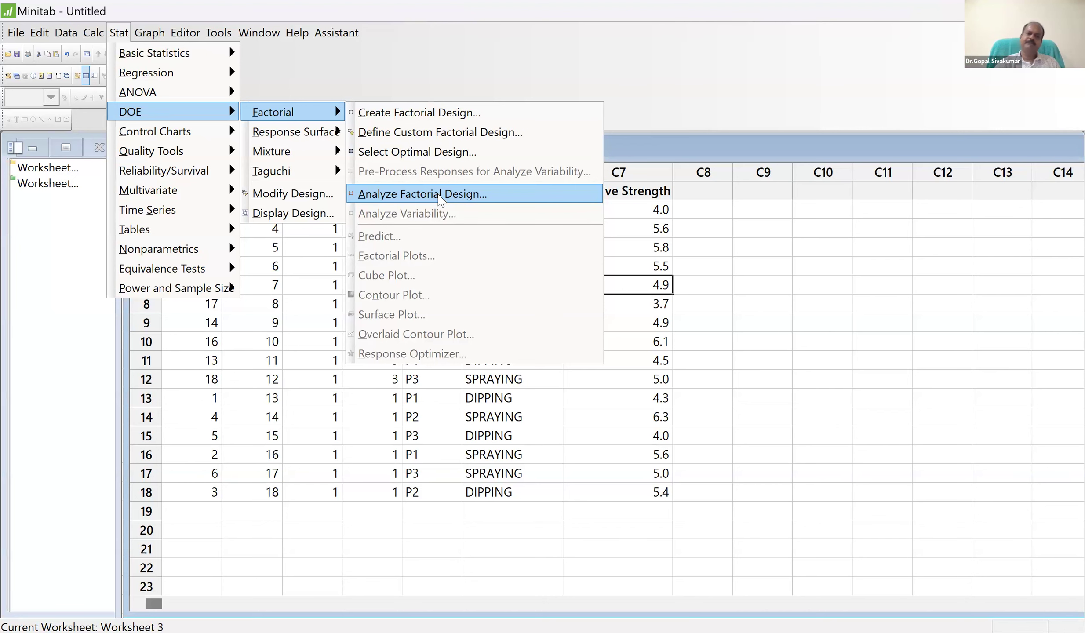
{"action": "left_click", "coordinate": [440, 200]}
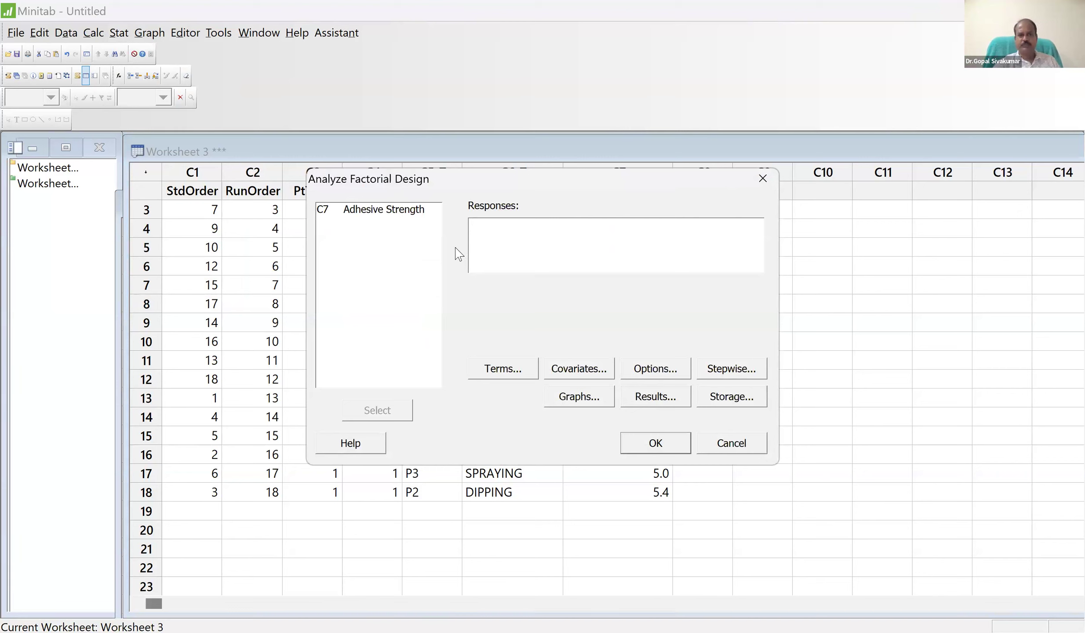
{"action": "left_click", "coordinate": [407, 213]}
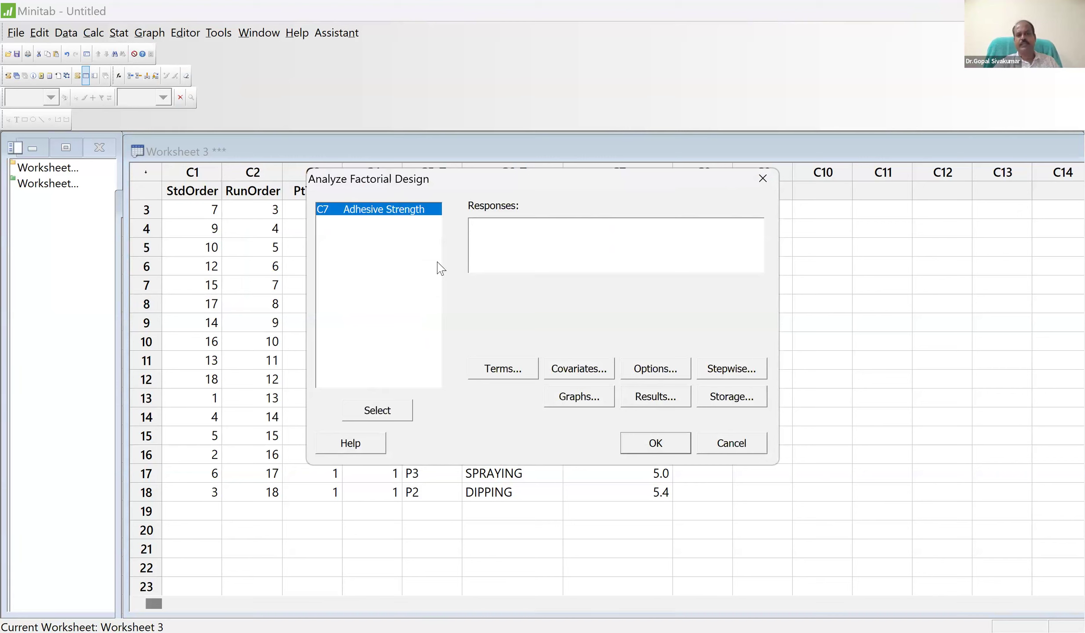
{"action": "left_click", "coordinate": [395, 418]}
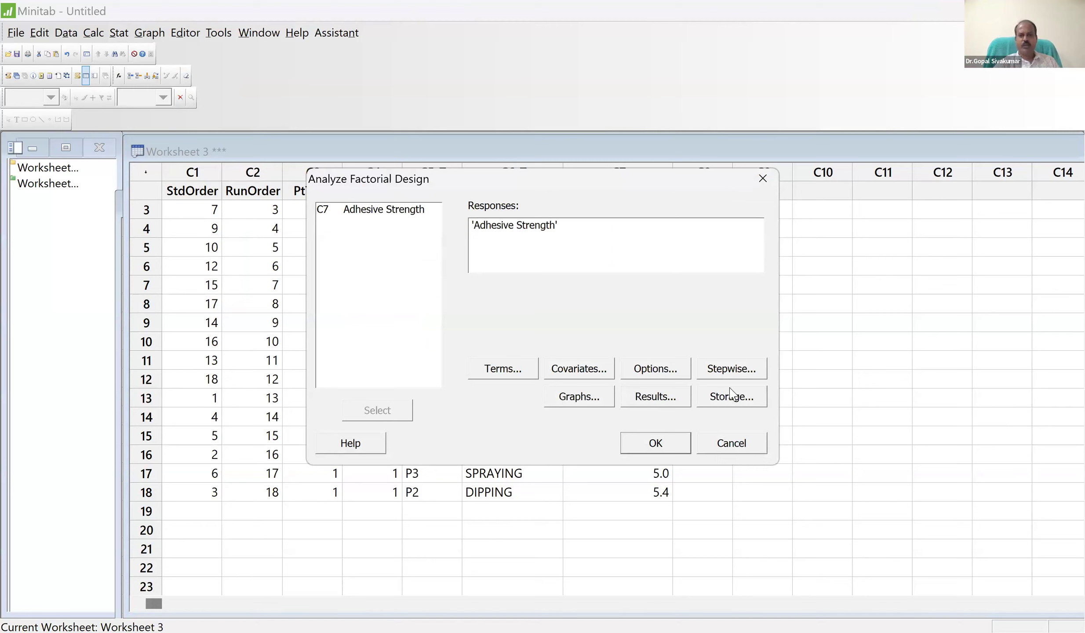
{"action": "left_click", "coordinate": [507, 372]}
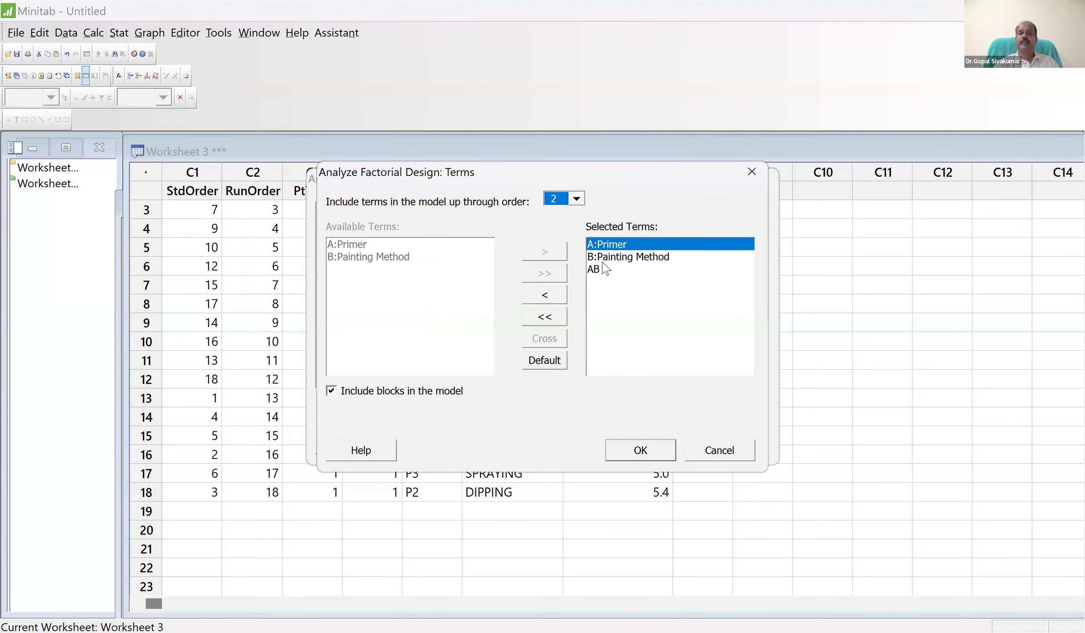
Try limiting the model terms to order 1, keeping only Primer and Painting Method
{"action": "left_click", "coordinate": [576, 200]}
{"action": "left_click", "coordinate": [555, 213]}
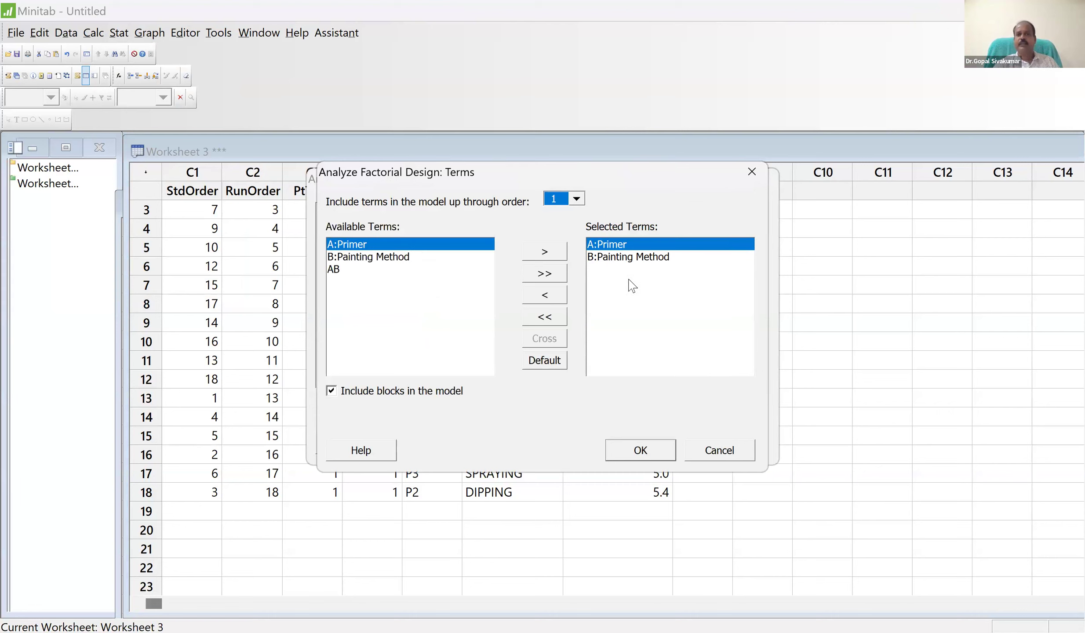
{"action": "left_click", "coordinate": [628, 259]}
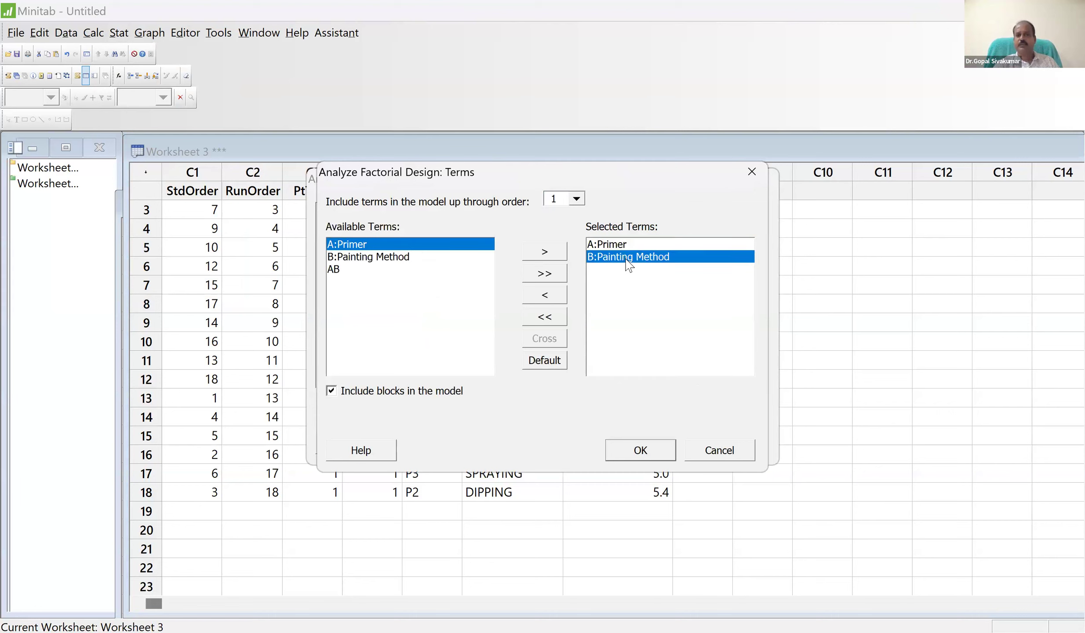
{"action": "left_click", "coordinate": [617, 246]}
{"action": "left_click", "coordinate": [621, 258]}
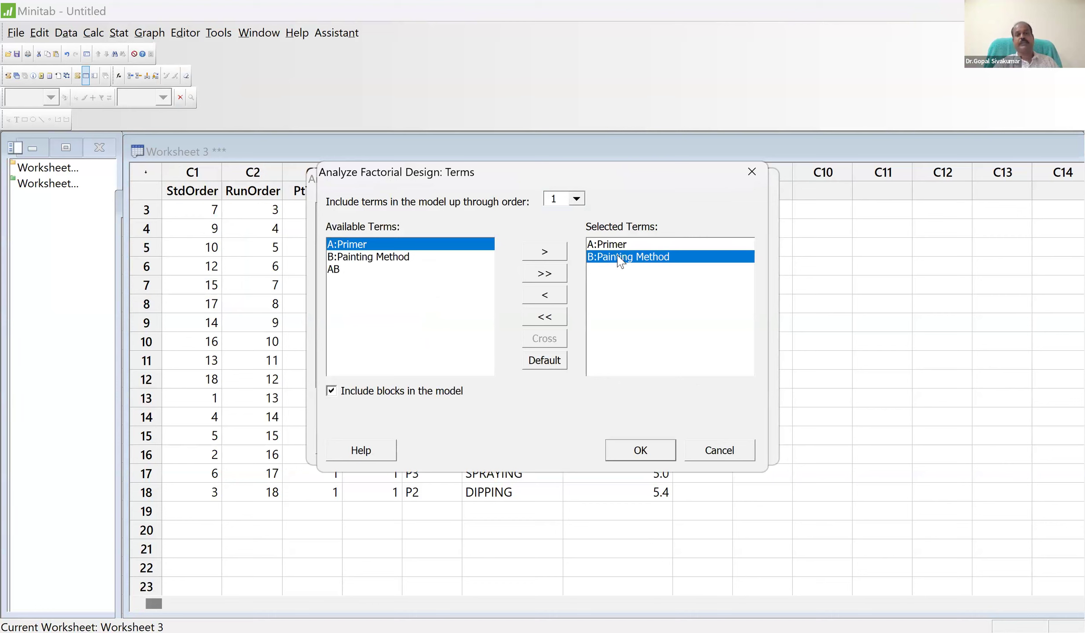
Include model terms up through order 2, with the AB interaction, and run the factorial analysis
{"action": "left_click", "coordinate": [577, 198]}
{"action": "left_click", "coordinate": [571, 227]}
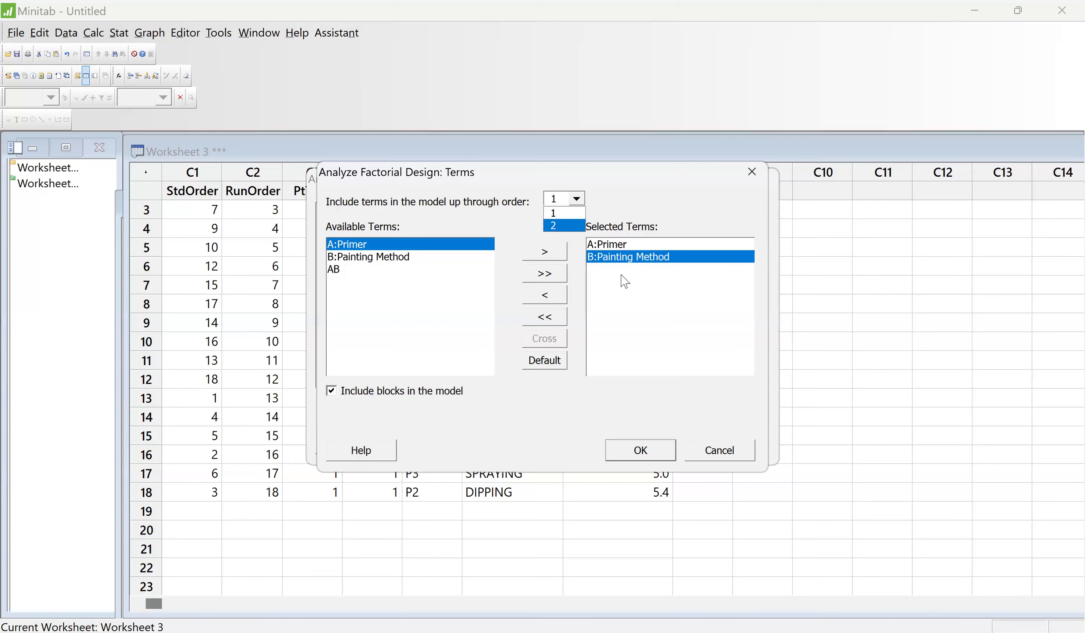
{"action": "left_click", "coordinate": [606, 270]}
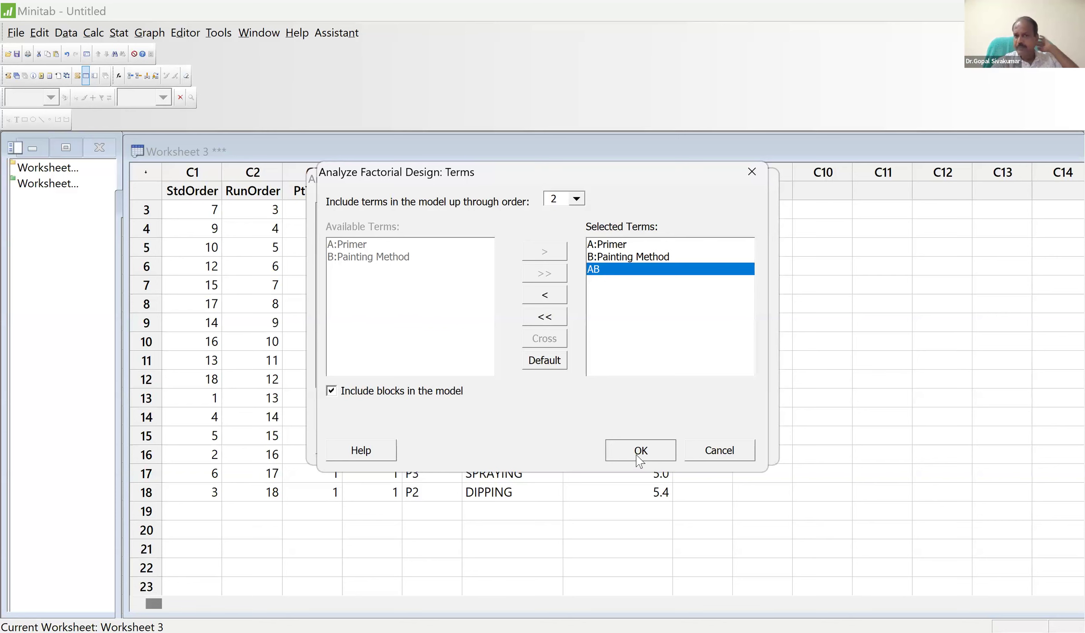
{"action": "left_click", "coordinate": [670, 452]}
{"action": "left_click", "coordinate": [670, 452]}
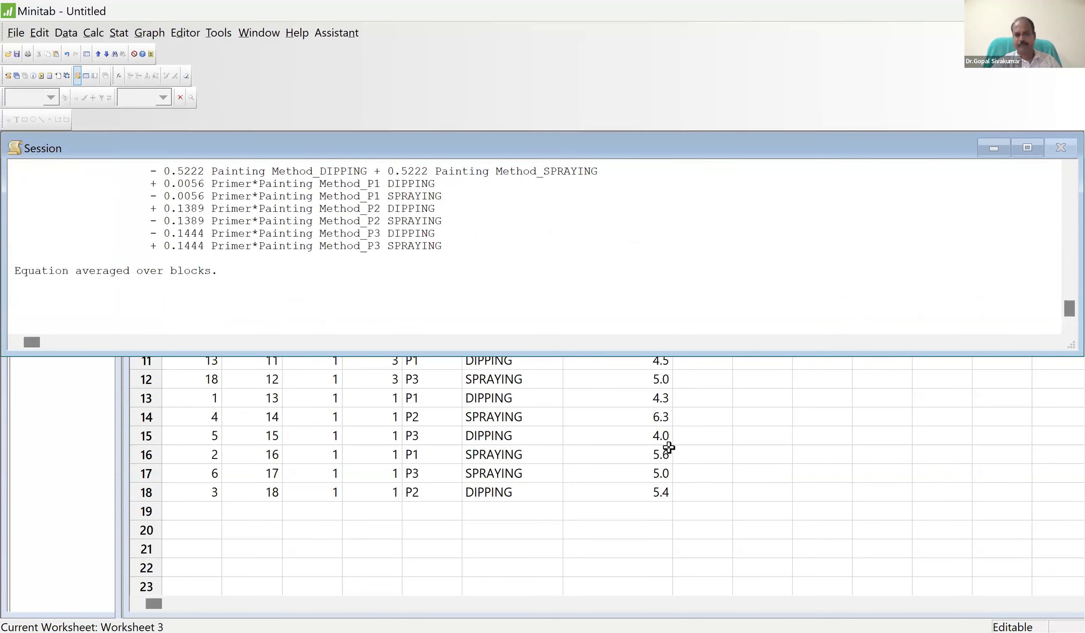
Review the General Factorial Regression heading and factor information in the session output, highlighting the title, Primer and Painting Method lines
{"action": "scroll", "coordinate": [392, 268], "scroll_direction": "up", "scroll_amount": 6}
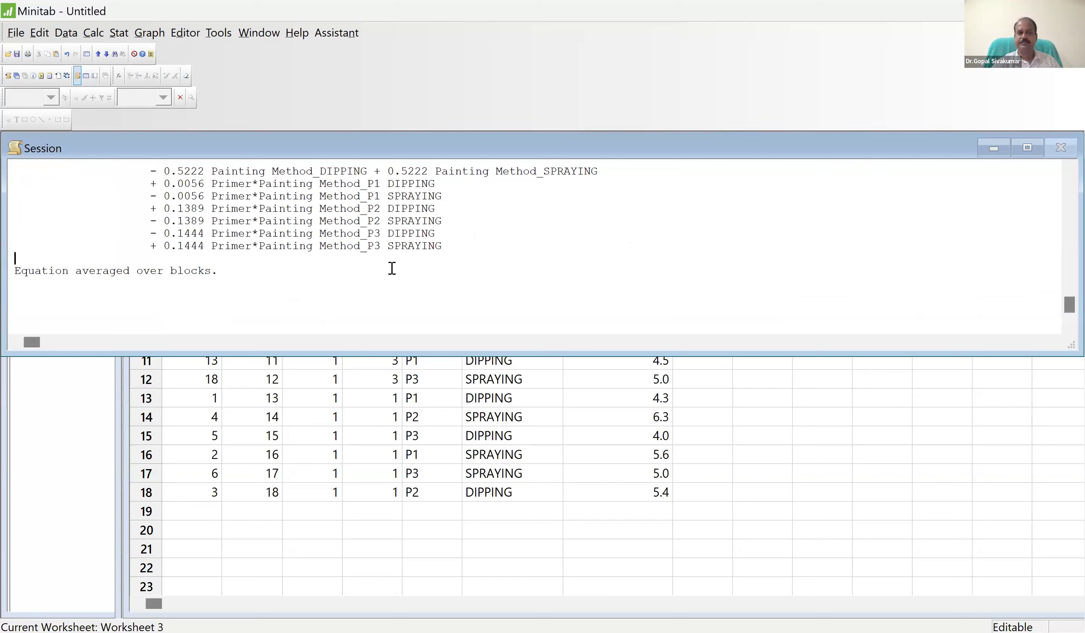
{"action": "scroll", "coordinate": [392, 268], "scroll_direction": "up", "scroll_amount": 10}
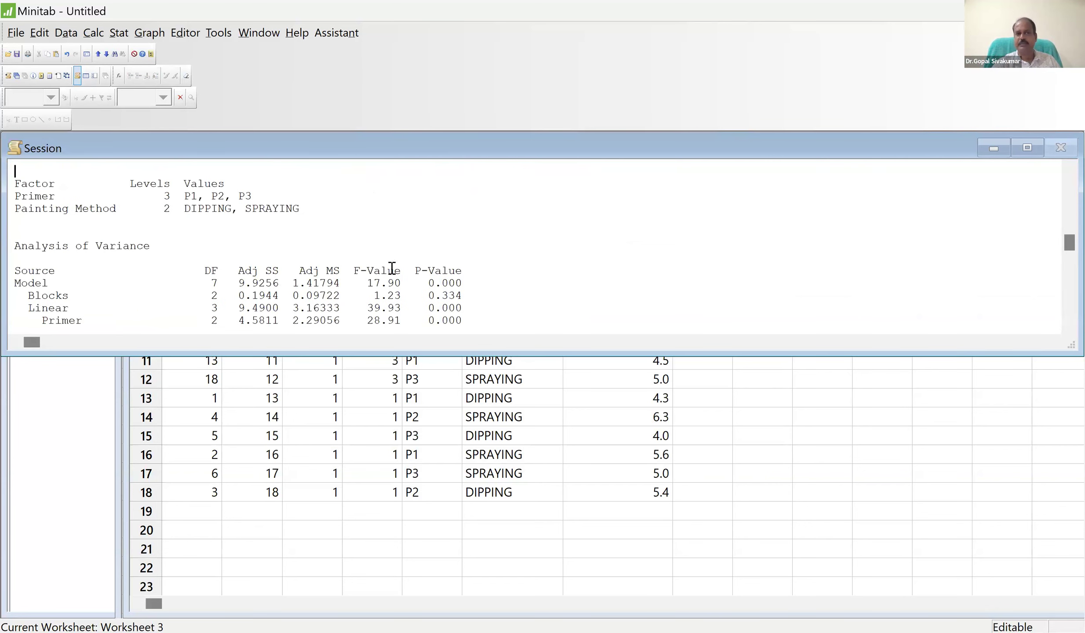
{"action": "key", "text": "Up"}
{"action": "key", "text": "Down"}
{"action": "key", "text": "Down"}
{"action": "key", "text": "Down"}
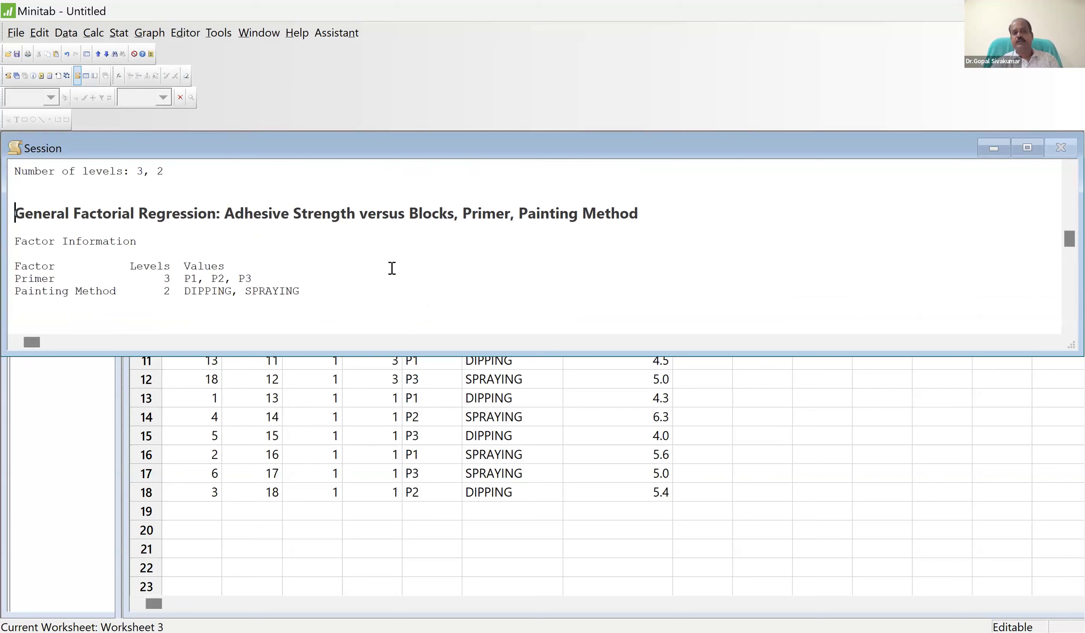
{"action": "key", "text": "shift+Down"}
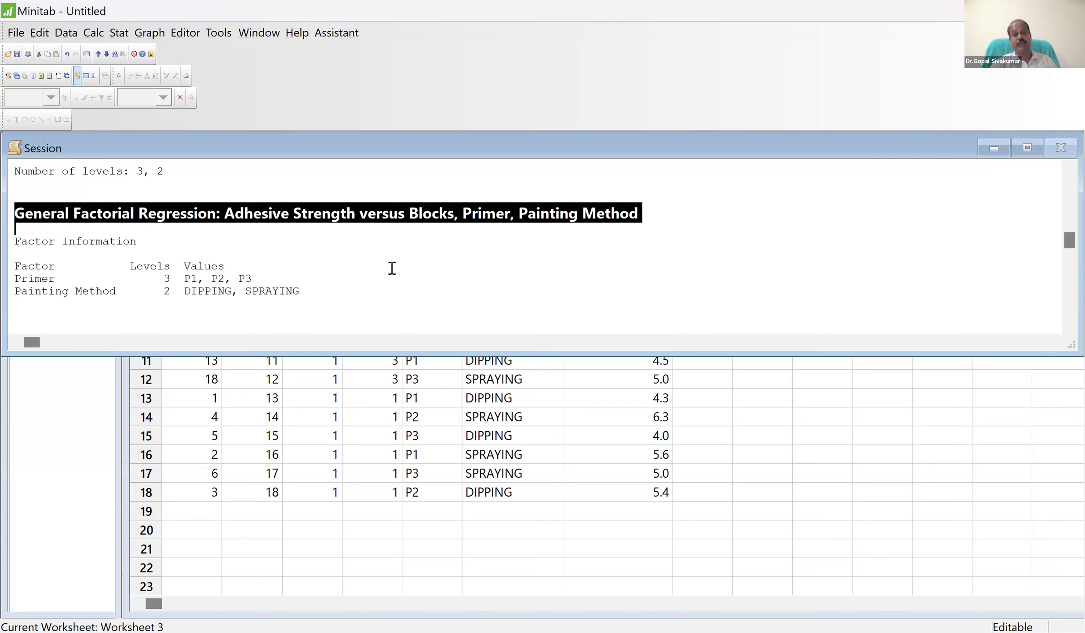
{"action": "left_click", "coordinate": [260, 271]}
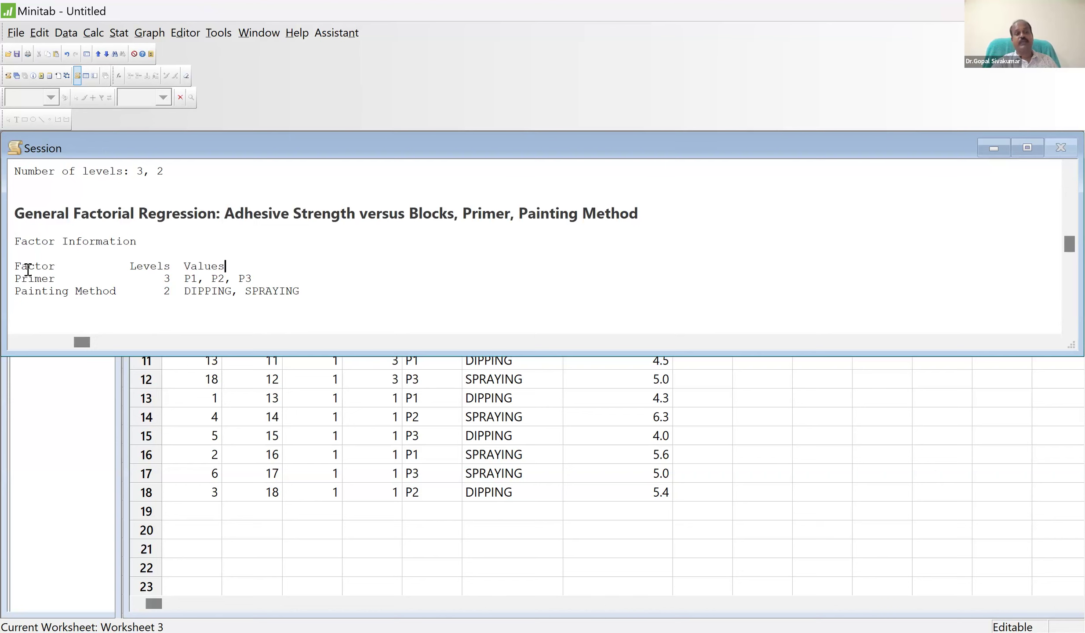
{"action": "mouse_move", "coordinate": [16, 279]}
{"action": "left_mouse_down"}
{"action": "mouse_move", "coordinate": [218, 279]}
{"action": "mouse_move", "coordinate": [157, 291]}
{"action": "mouse_move", "coordinate": [284, 278]}
{"action": "left_mouse_up"}
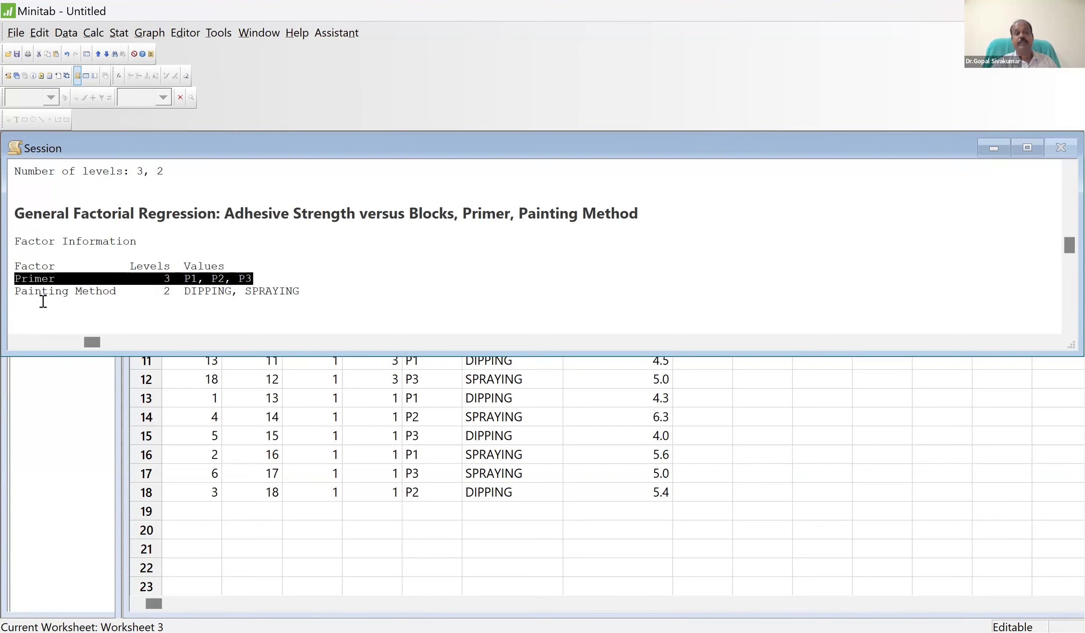
{"action": "left_click_drag", "start_coordinate": [15, 291], "coordinate": [317, 289]}
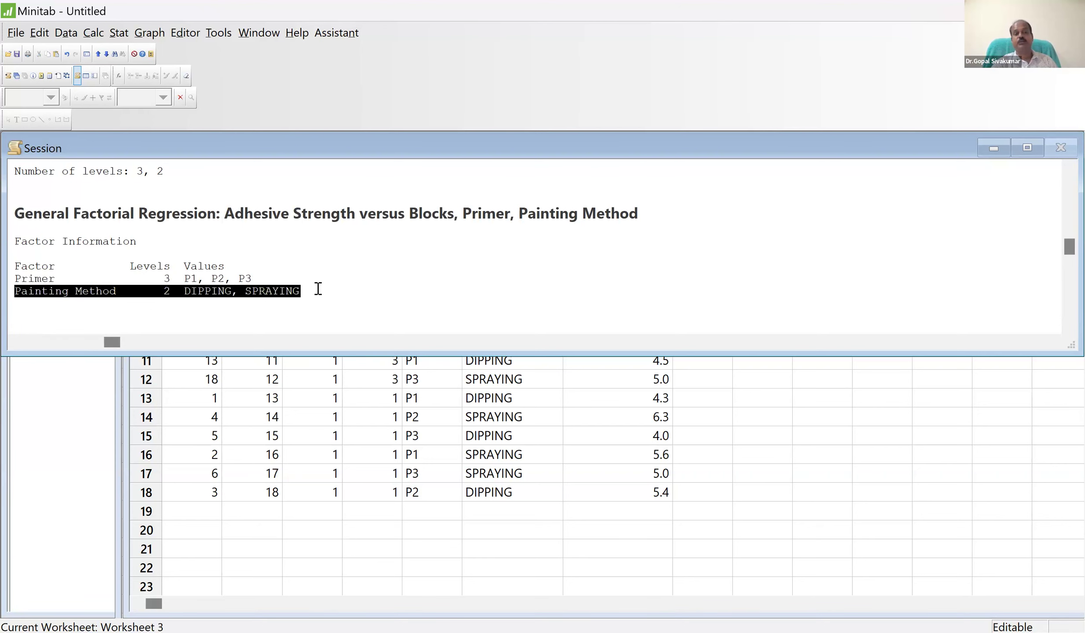
Find the Analysis of Variance section below the factor information and highlight its heading
{"action": "left_click", "coordinate": [318, 289]}
{"action": "key", "text": "Down"}
{"action": "key", "text": "Down"}
{"action": "key", "text": "Down"}
{"action": "key", "text": "Down"}
{"action": "key", "text": "Down"}
{"action": "key", "text": "Down"}
{"action": "key", "text": "Up"}
{"action": "key", "text": "Up"}
{"action": "key", "text": "Up"}
{"action": "key", "text": "Up"}
{"action": "key", "text": "shift+Down"}
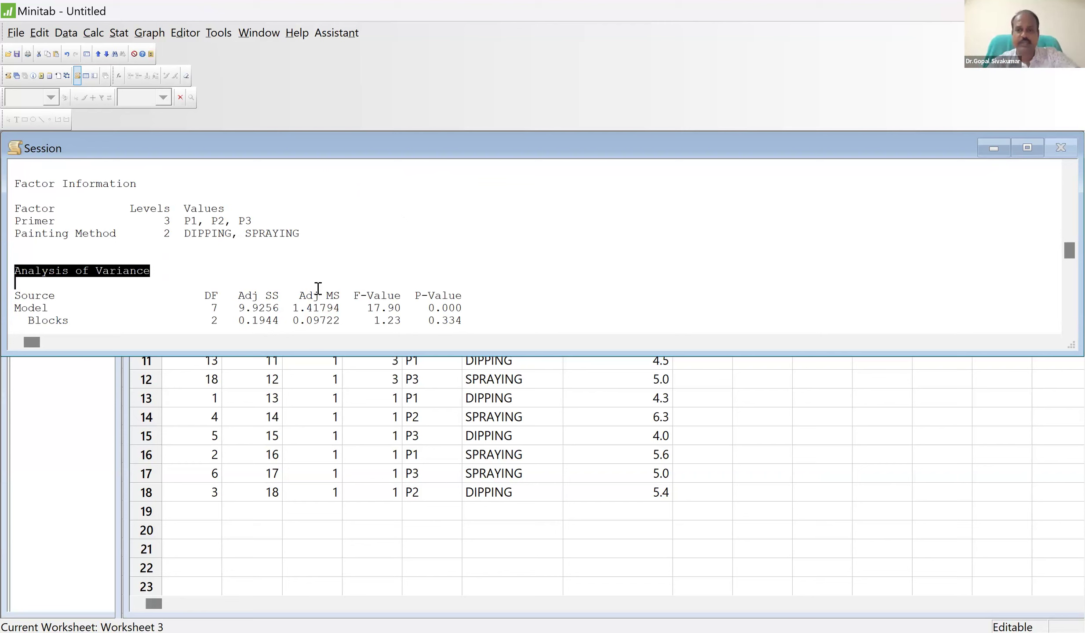
Highlight the Blocks row of the variance table to examine its F-value and P-value
{"action": "key", "text": "Down"}
{"action": "key", "text": "Down"}
{"action": "key", "text": "Down"}
{"action": "key", "text": "Down"}
{"action": "key", "text": "Down"}
{"action": "key", "text": "Down"}
{"action": "key", "text": "Up"}
{"action": "key", "text": "Up"}
{"action": "key", "text": "Up"}
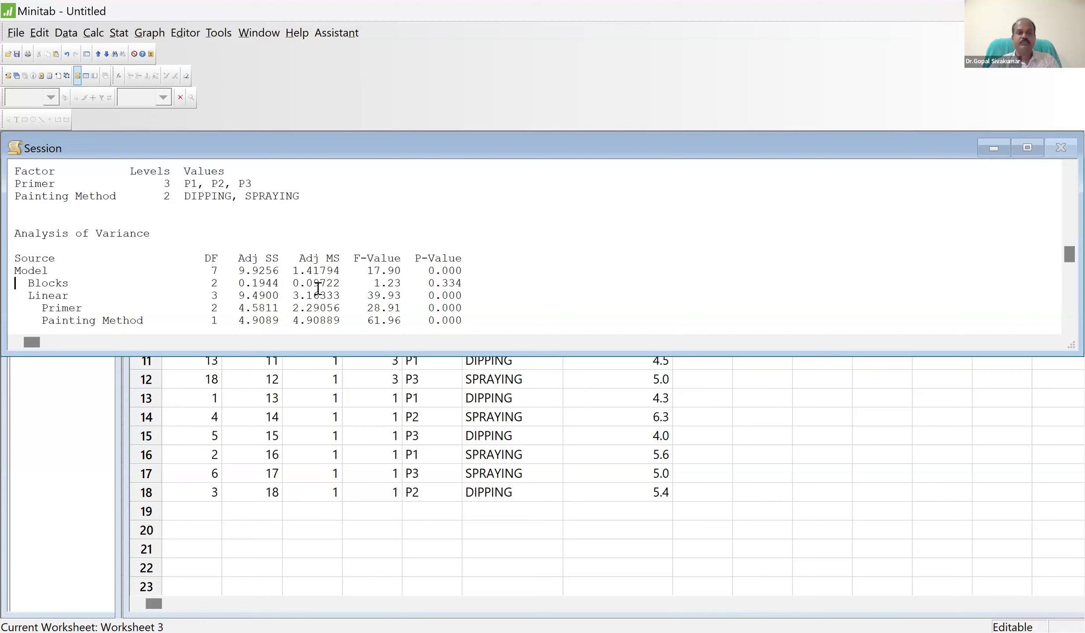
{"action": "key", "text": "shift+Down"}
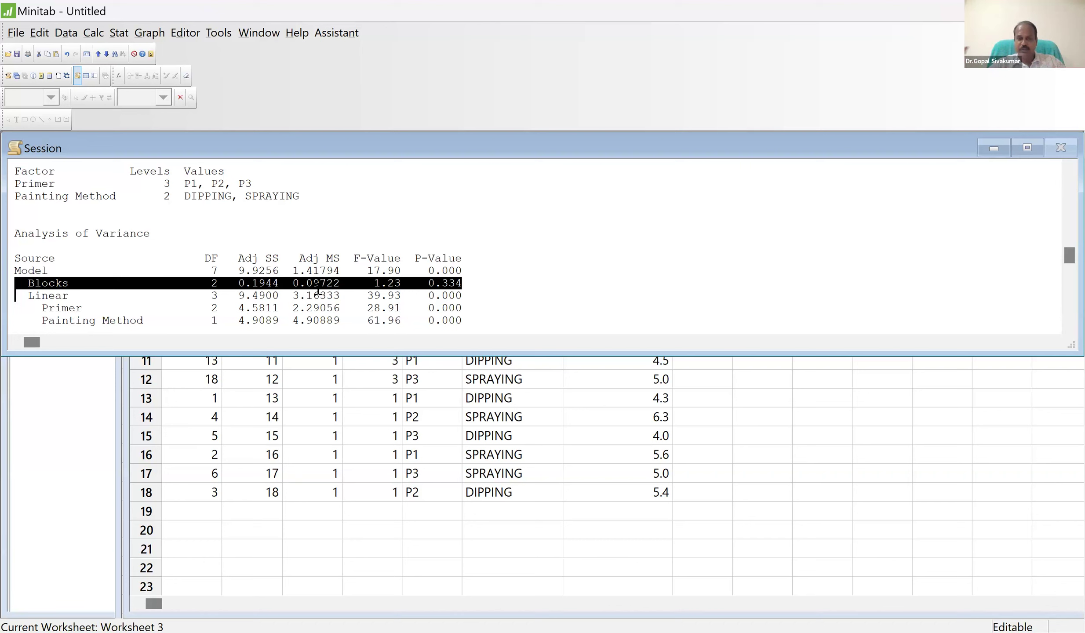
Highlight the Linear row and the Primer row of the variance table to examine their significance
{"action": "left_click", "coordinate": [25, 295]}
{"action": "left_click_drag", "start_coordinate": [58, 297], "coordinate": [375, 293]}
{"action": "left_click_drag", "start_coordinate": [480, 298], "coordinate": [8, 294]}
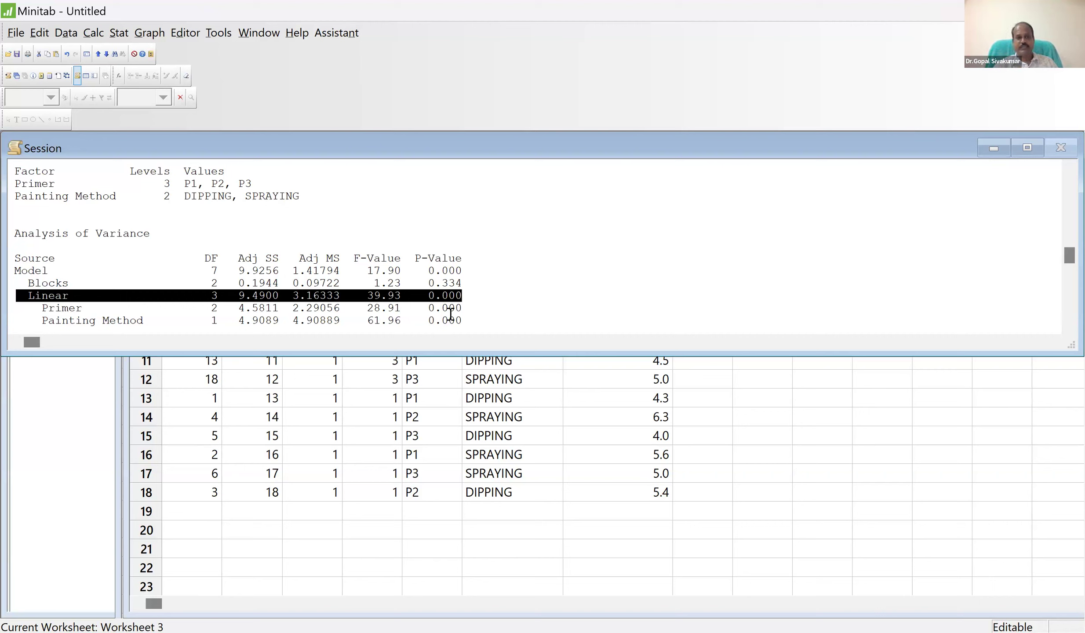
{"action": "mouse_move", "coordinate": [34, 308]}
{"action": "left_mouse_down"}
{"action": "mouse_move", "coordinate": [285, 292]}
{"action": "mouse_move", "coordinate": [469, 307]}
{"action": "mouse_move", "coordinate": [28, 308]}
{"action": "left_mouse_up"}
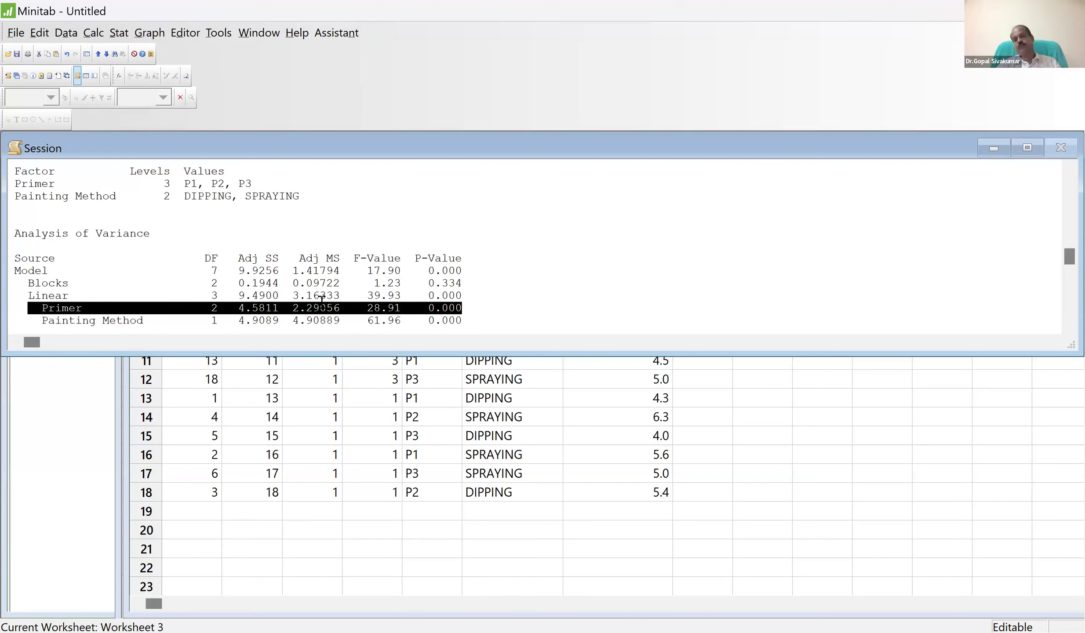
Add the note "(Null: There is no linear relationship)" after the P-value in the Linear row
{"action": "left_click", "coordinate": [510, 294]}
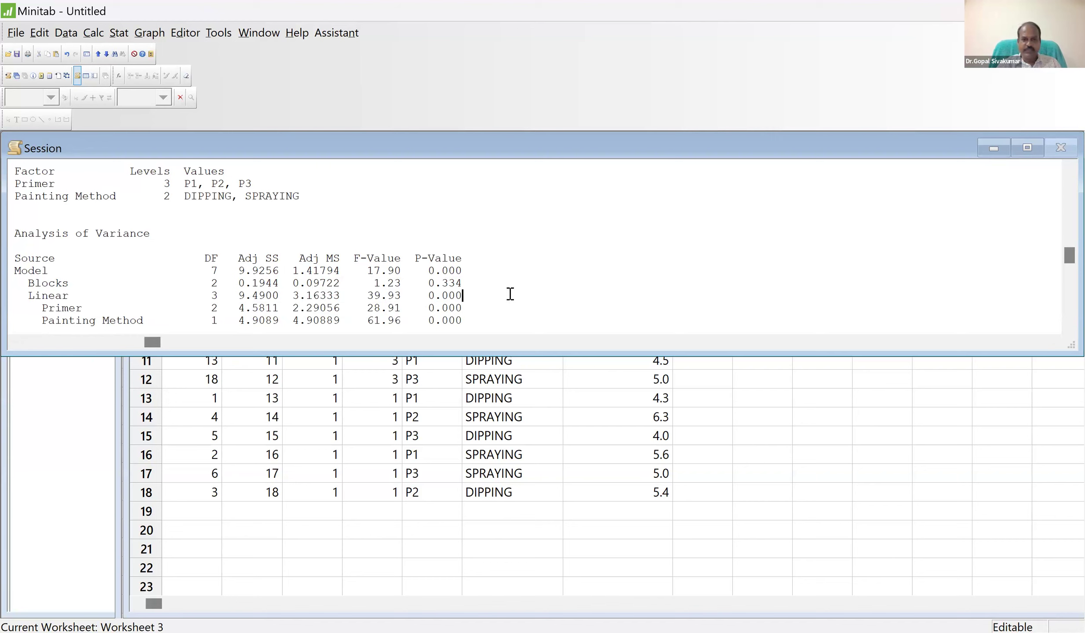
{"action": "type", "text": "(Nu"}
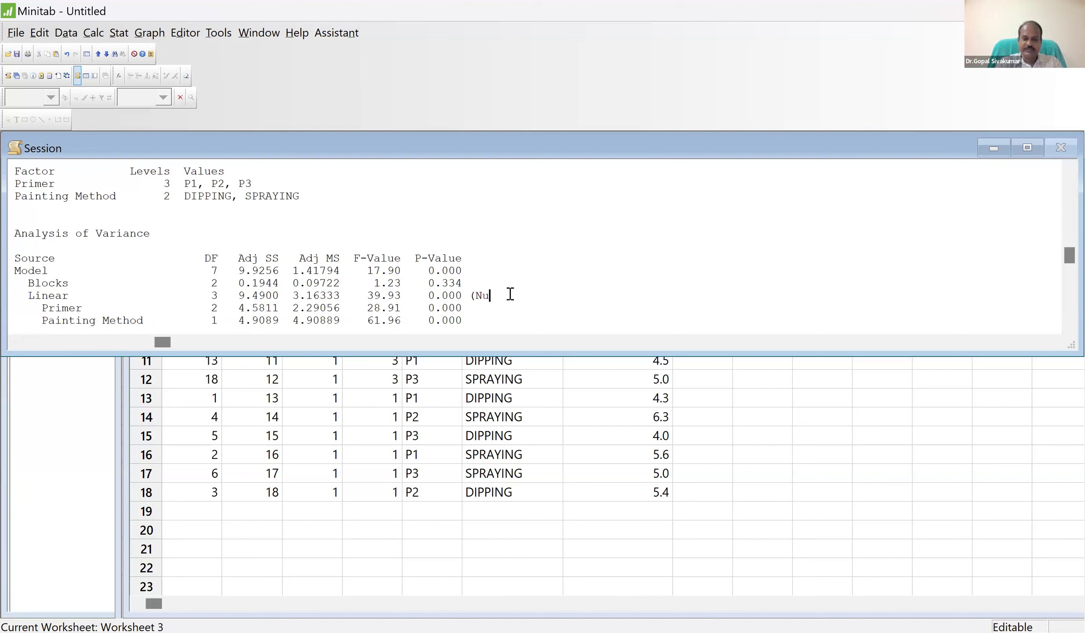
{"action": "type", "text": "ll: There is no li"}
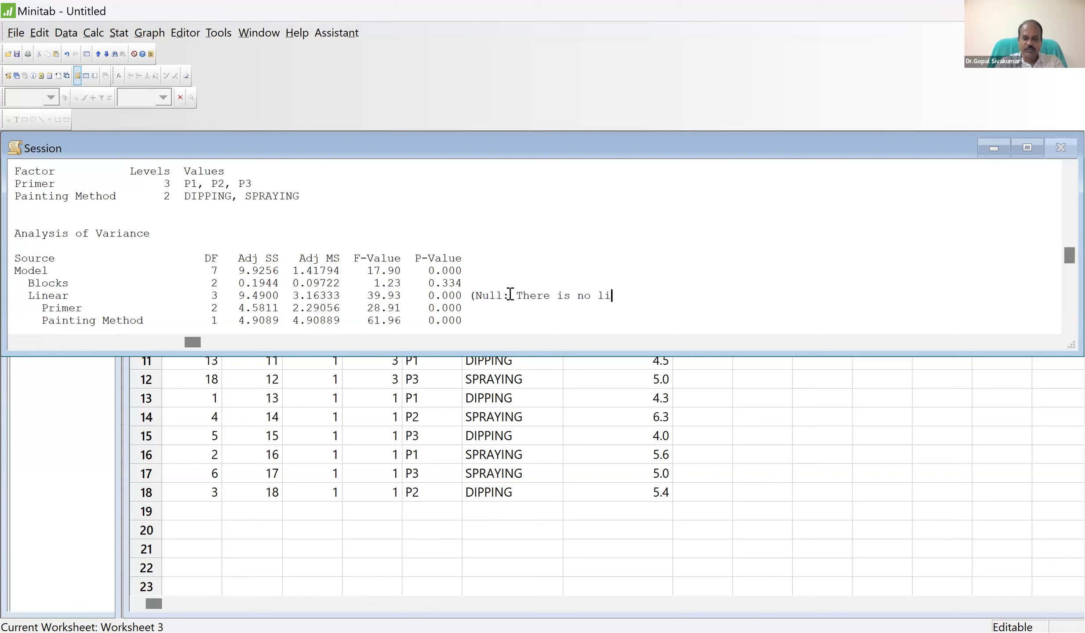
{"action": "type", "text": "near relat"}
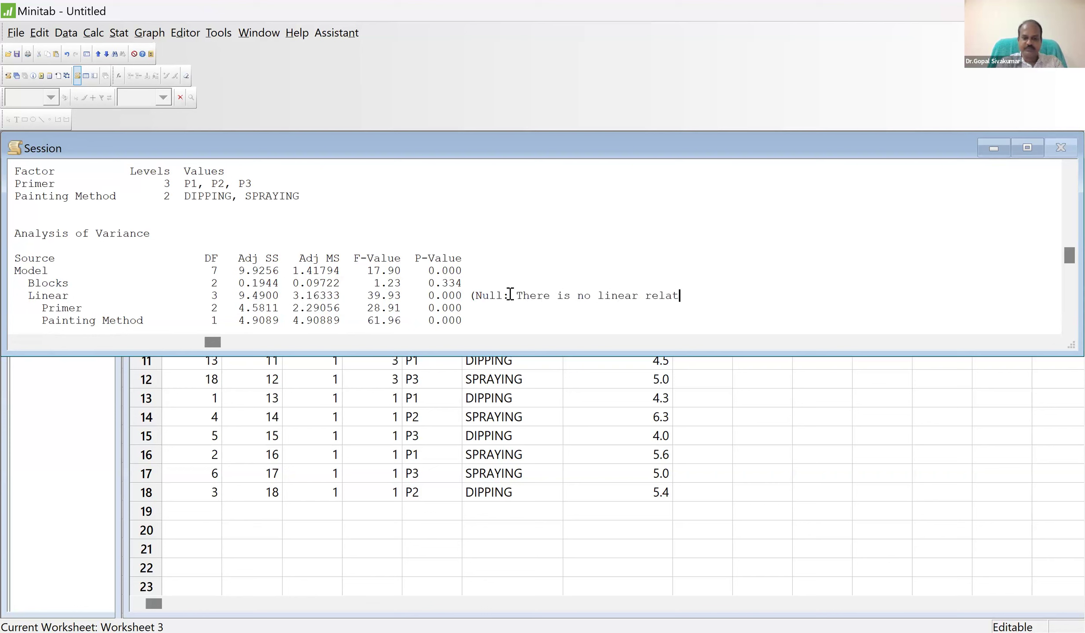
{"action": "type", "text": "ionship)"}
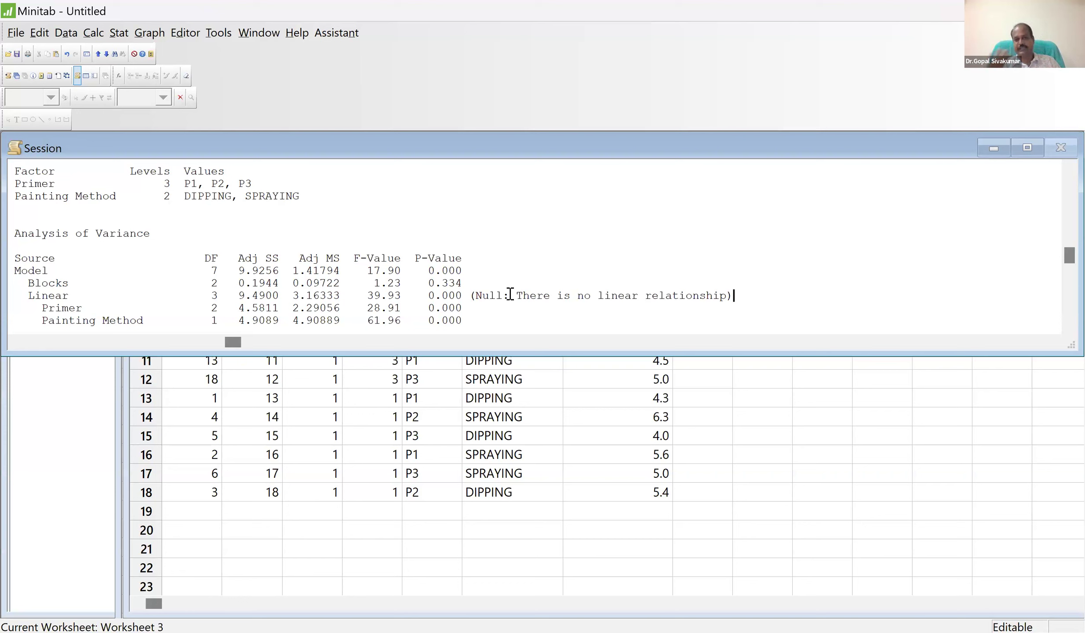
Add the note "(Null: Primer effect are equal)" after the P-value in the Primer row
{"action": "key", "text": "Down"}
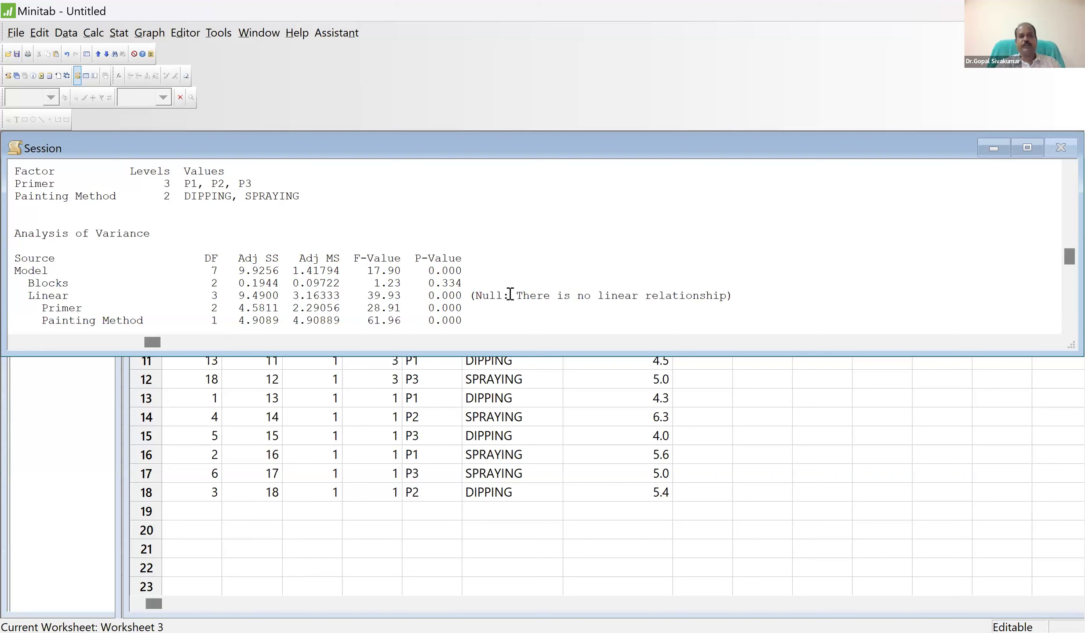
{"action": "type", "text": "(N"}
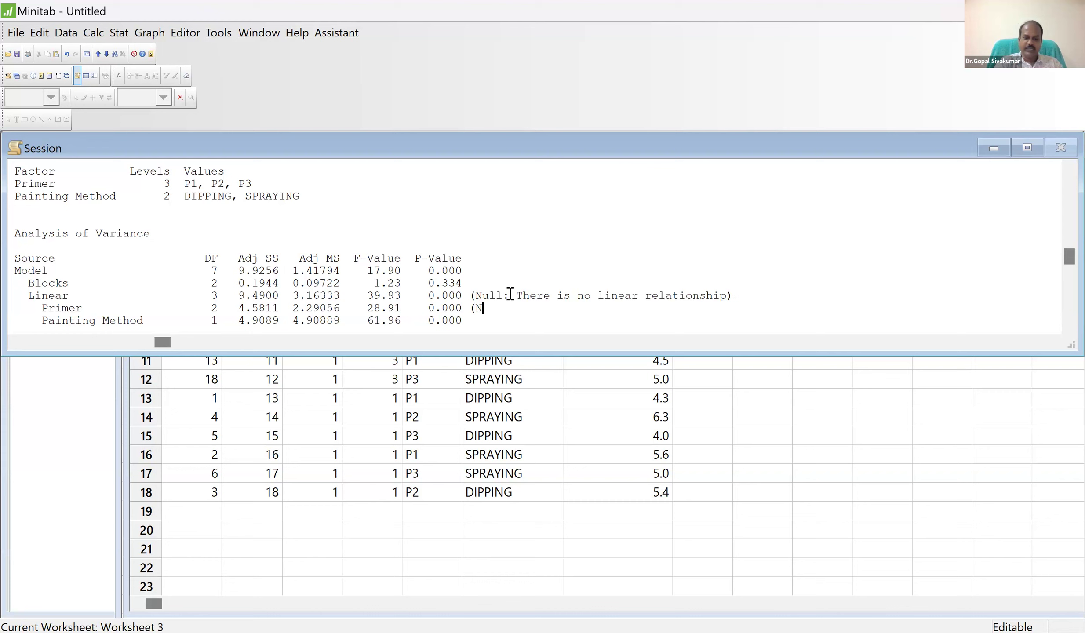
{"action": "type", "text": "ull: P"}
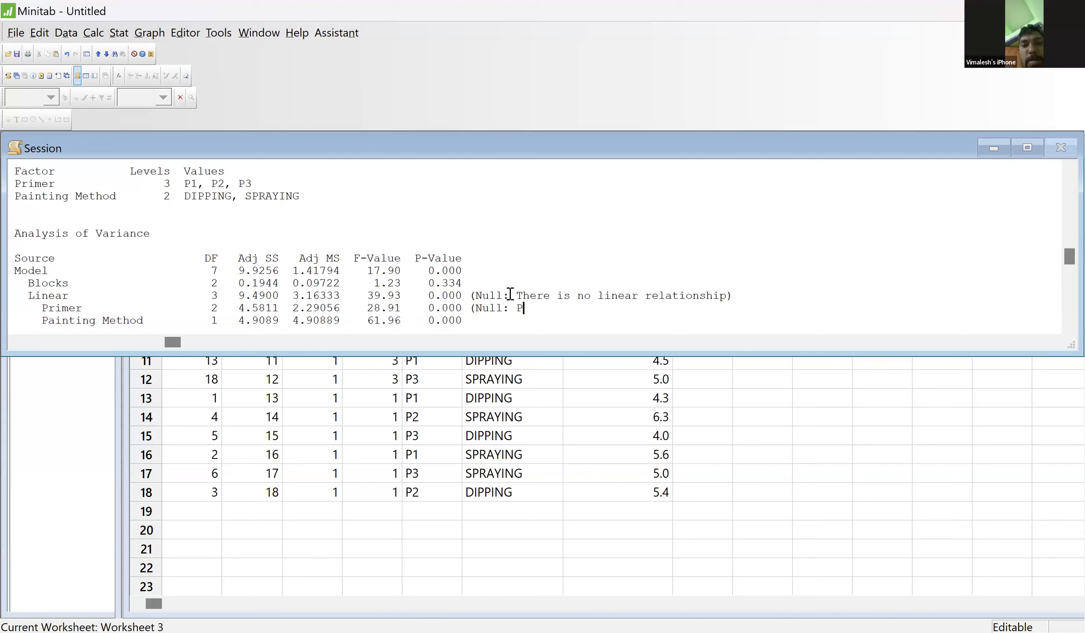
{"action": "type", "text": "rimers"}
{"action": "key", "text": "BackSpace"}
{"action": "key", "text": "BackSpace"}
{"action": "type", "text": "effect"}
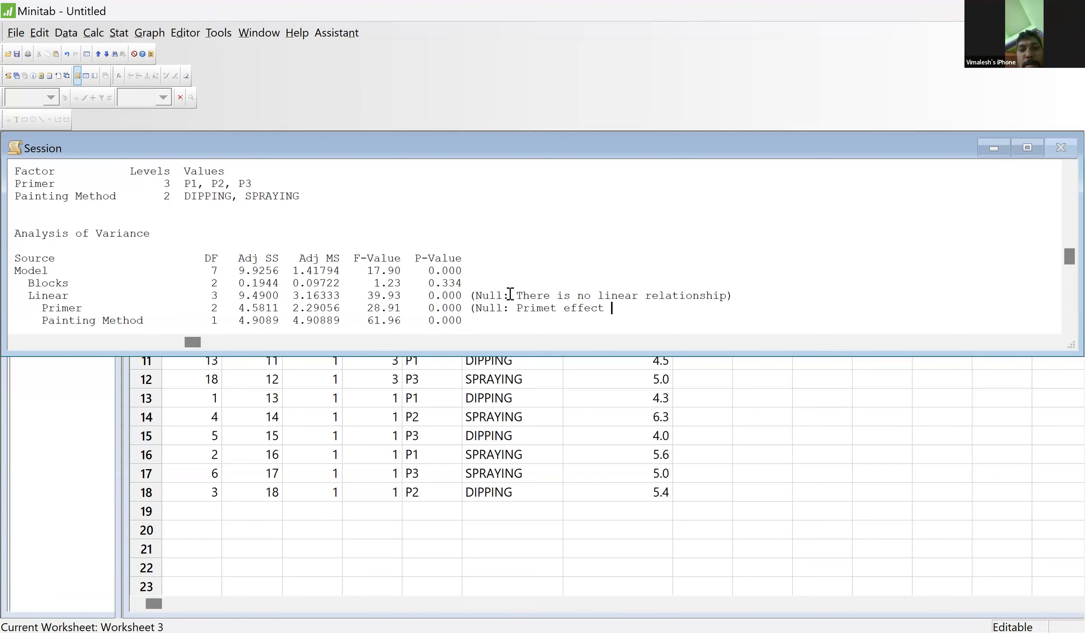
{"action": "key", "text": "BackSpace"}
{"action": "key", "text": "BackSpace"}
{"action": "key", "text": "BackSpace"}
{"action": "key", "text": "BackSpace"}
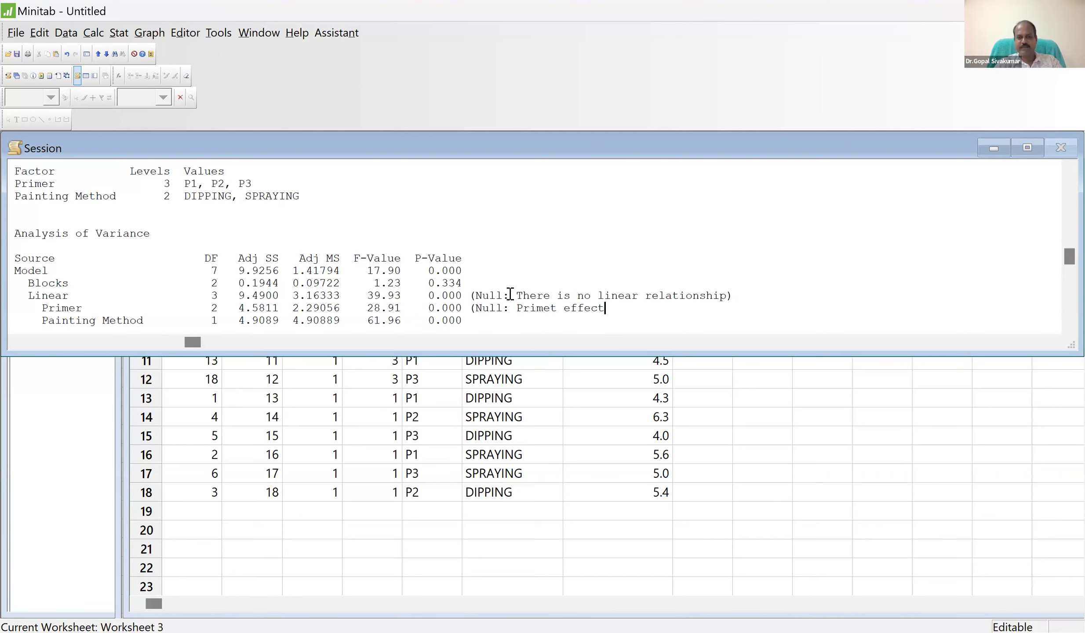
{"action": "key", "text": "BackSpace"}
{"action": "key", "text": "BackSpace"}
{"action": "key", "text": "BackSpace"}
{"action": "key", "text": "BackSpace"}
{"action": "key", "text": "BackSpace"}
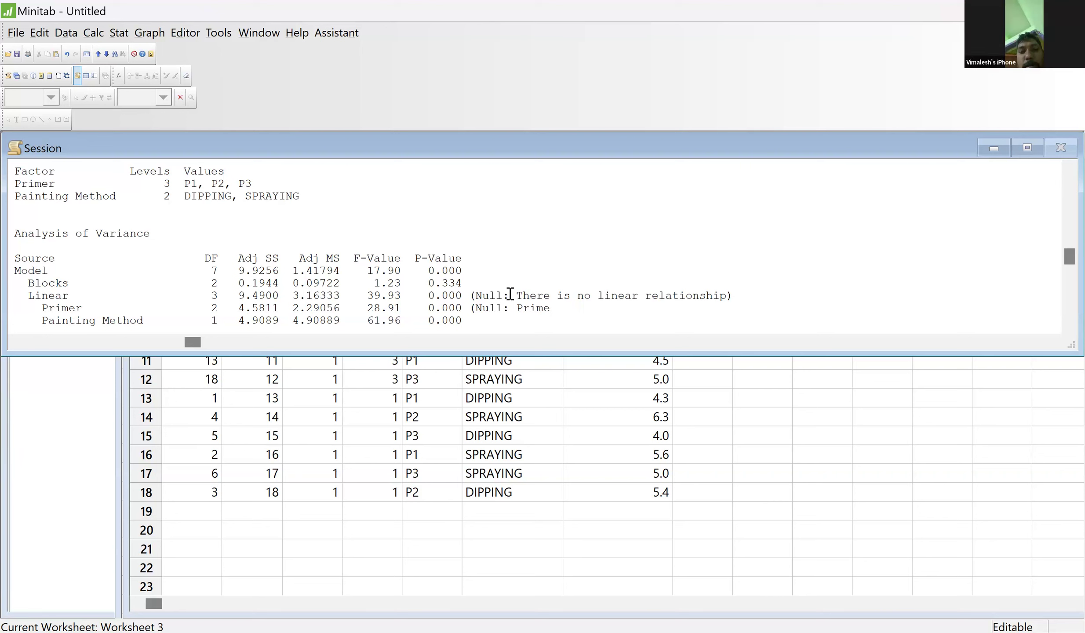
{"action": "type", "text": "r efe"}
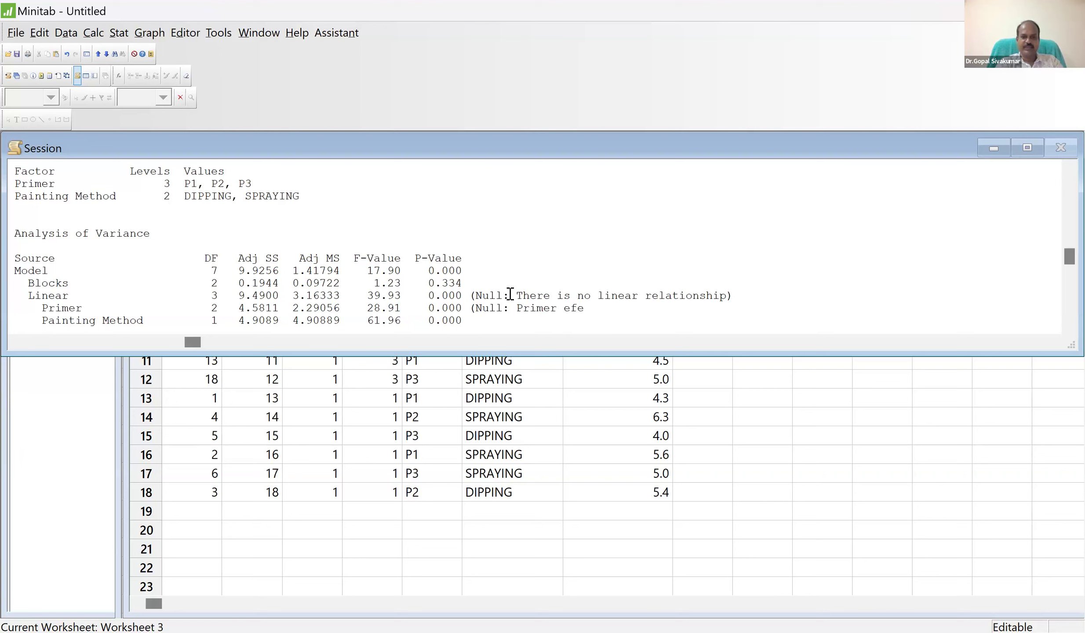
{"action": "key", "text": "BackSpace"}
{"action": "type", "text": "fect are equ"}
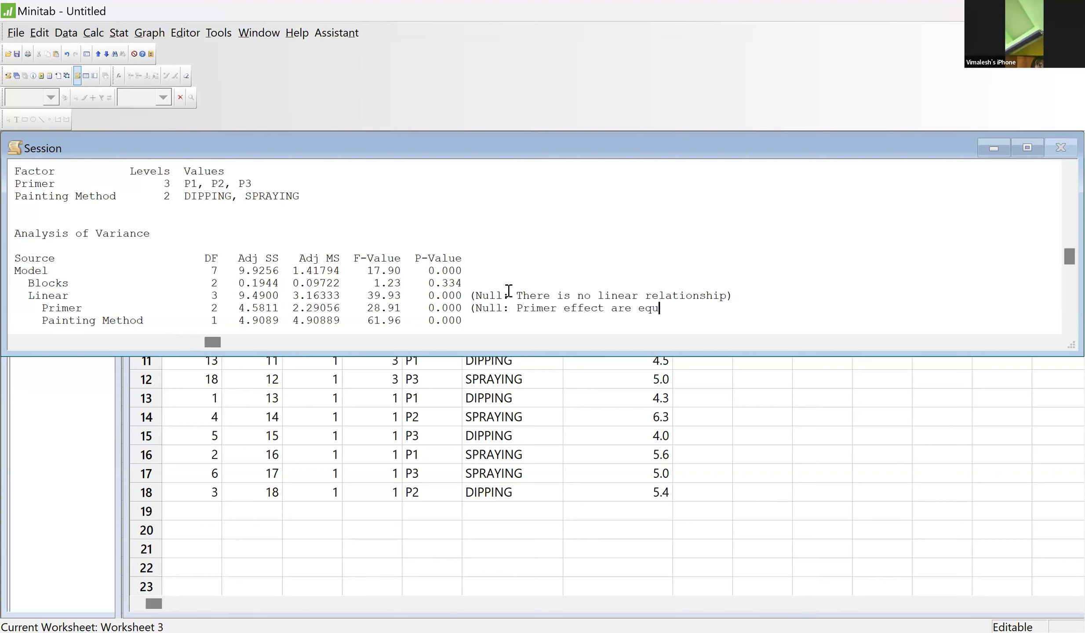
{"action": "type", "text": "al)"}
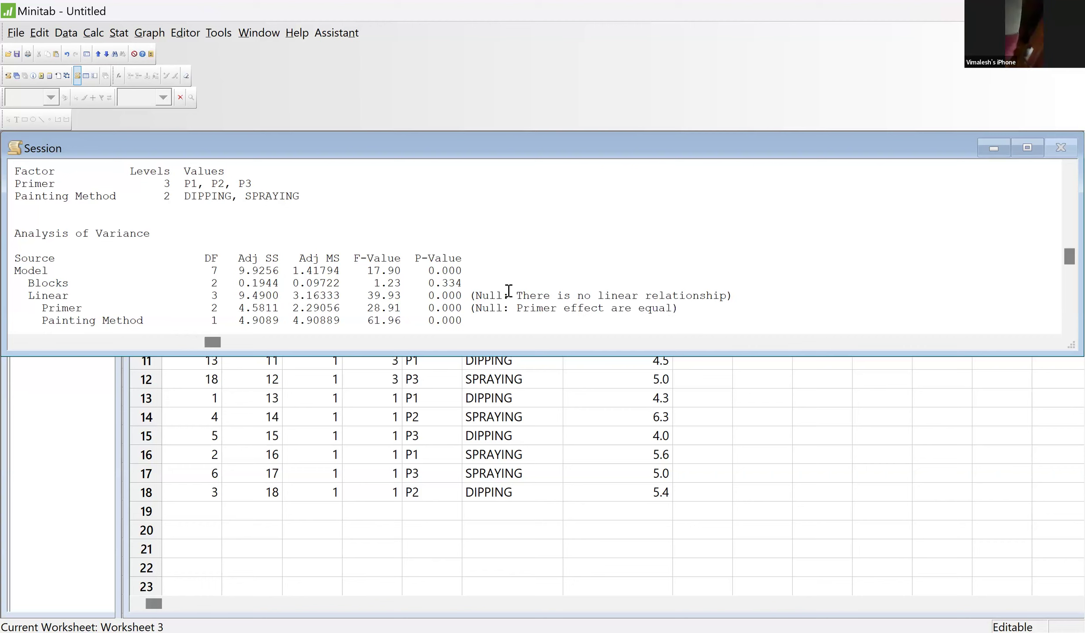
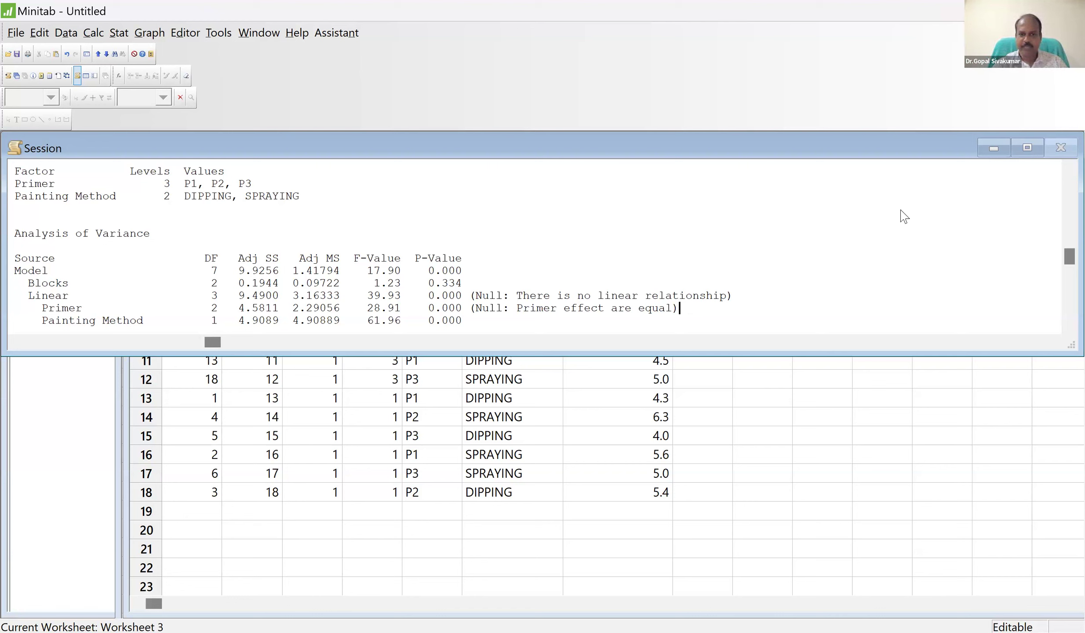
Highlight the Painting Method row of the variance table to examine its F-value and P-value
{"action": "key", "text": "Down"}
{"action": "key", "text": "shift+Left"}
{"action": "key", "text": "shift+Left"}
{"action": "key", "text": "shift+Left"}
{"action": "key", "text": "shift+Left"}
{"action": "key", "text": "shift+Left"}
{"action": "key", "text": "shift+Left"}
{"action": "key", "text": "shift+Left"}
{"action": "key", "text": "shift+Left"}
{"action": "key", "text": "shift+Left"}
{"action": "key", "text": "shift+Left"}
{"action": "key", "text": "shift+Left"}
{"action": "key", "text": "shift+Left"}
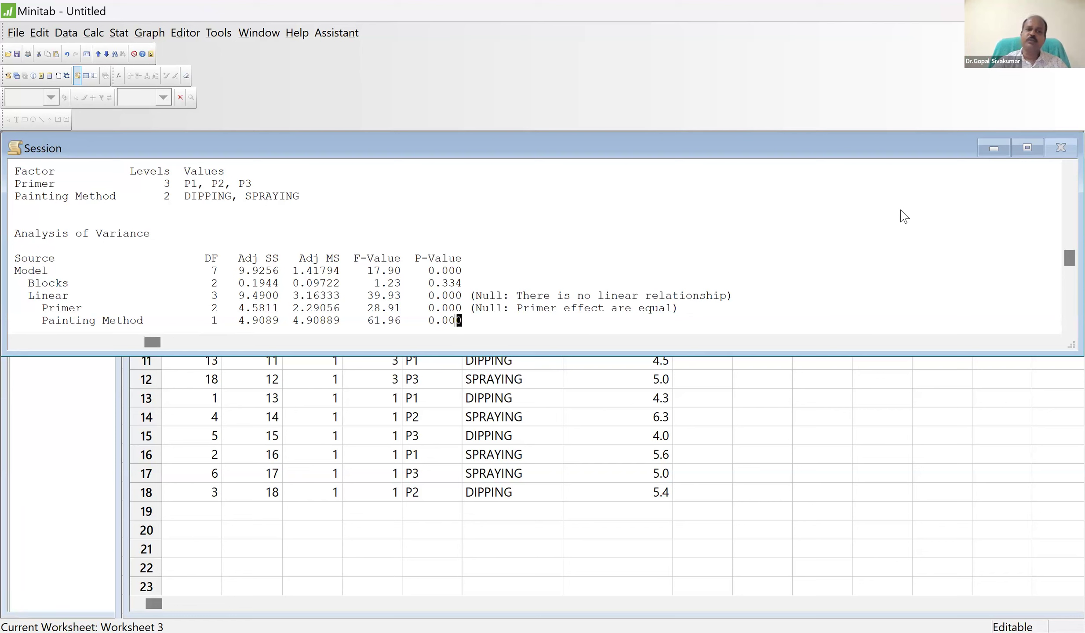
{"action": "key", "text": "shift+Left"}
{"action": "key", "text": "shift+Left"}
{"action": "key", "text": "shift+Left"}
{"action": "key", "text": "shift+Left"}
{"action": "key", "text": "shift+Left"}
{"action": "key", "text": "shift+Left"}
{"action": "key", "text": "shift+Left"}
{"action": "key", "text": "shift+Left"}
{"action": "key", "text": "shift+Left"}
{"action": "key", "text": "shift+Left"}
{"action": "key", "text": "shift+Left"}
{"action": "key", "text": "shift+Left"}
{"action": "key", "text": "shift+Left"}
{"action": "key", "text": "shift+Left"}
{"action": "key", "text": "shift+Left"}
{"action": "key", "text": "shift+Left"}
{"action": "key", "text": "shift+Left"}
{"action": "key", "text": "shift+Left"}
{"action": "key", "text": "shift+Left"}
{"action": "key", "text": "shift+Left"}
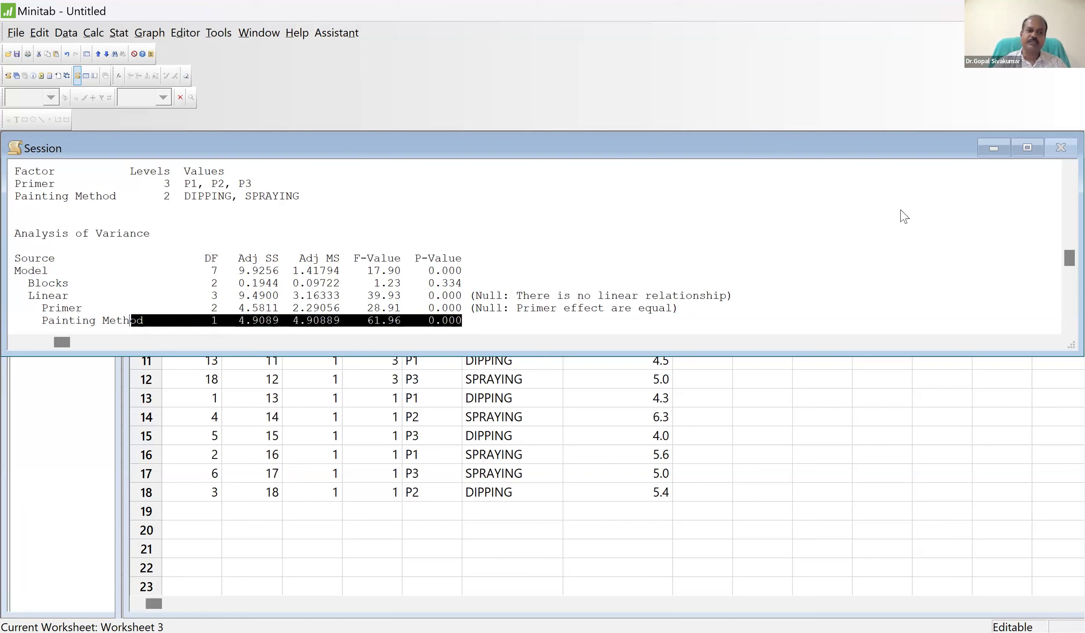
{"action": "key", "text": "shift+Left"}
{"action": "key", "text": "shift+Left"}
{"action": "key", "text": "shift+Left"}
{"action": "key", "text": "shift+Left"}
{"action": "key", "text": "shift+Left"}
{"action": "key", "text": "shift+Left"}
{"action": "key", "text": "shift+Left"}
{"action": "key", "text": "shift+Left"}
{"action": "key", "text": "shift+Left"}
{"action": "key", "text": "shift+Left"}
{"action": "key", "text": "shift+Left"}
{"action": "key", "text": "shift+Left"}
{"action": "key", "text": "shift+Left"}
{"action": "key", "text": "shift+Left"}
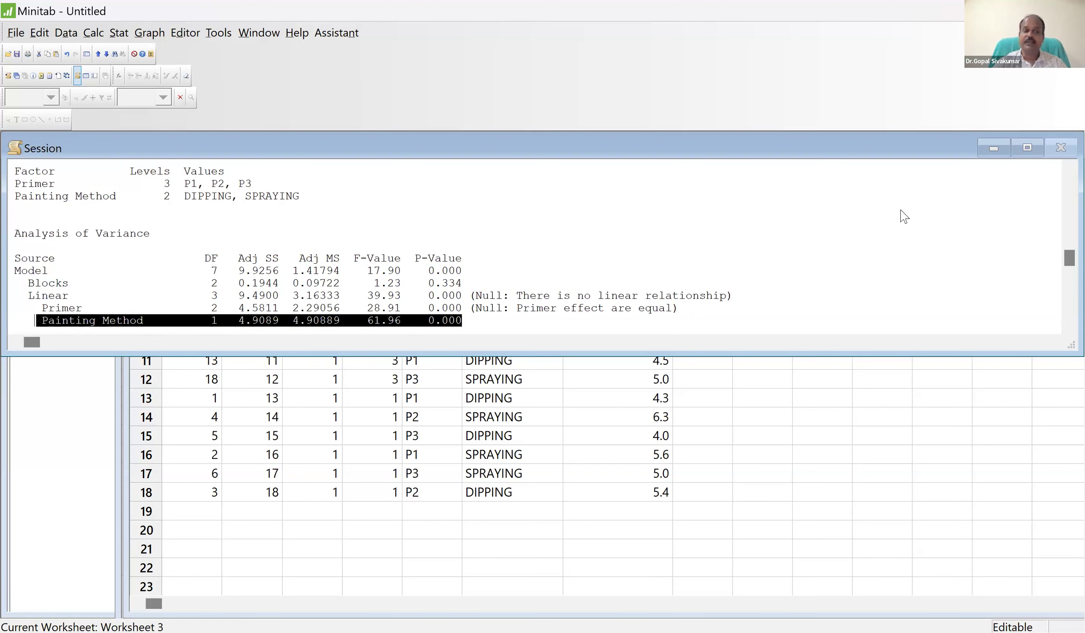
{"action": "key", "text": "Right"}
{"action": "key", "text": "Right"}
{"action": "key", "text": "Right"}
{"action": "key", "text": "Right"}
{"action": "key", "text": "Right"}
{"action": "key", "text": "Right"}
{"action": "key", "text": "Right"}
{"action": "key", "text": "Right"}
{"action": "key", "text": "Right"}
{"action": "key", "text": "Right"}
{"action": "key", "text": "Right"}
{"action": "key", "text": "Right"}
{"action": "key", "text": "Right"}
{"action": "key", "text": "Right"}
{"action": "key", "text": "Right"}
{"action": "key", "text": "Right"}
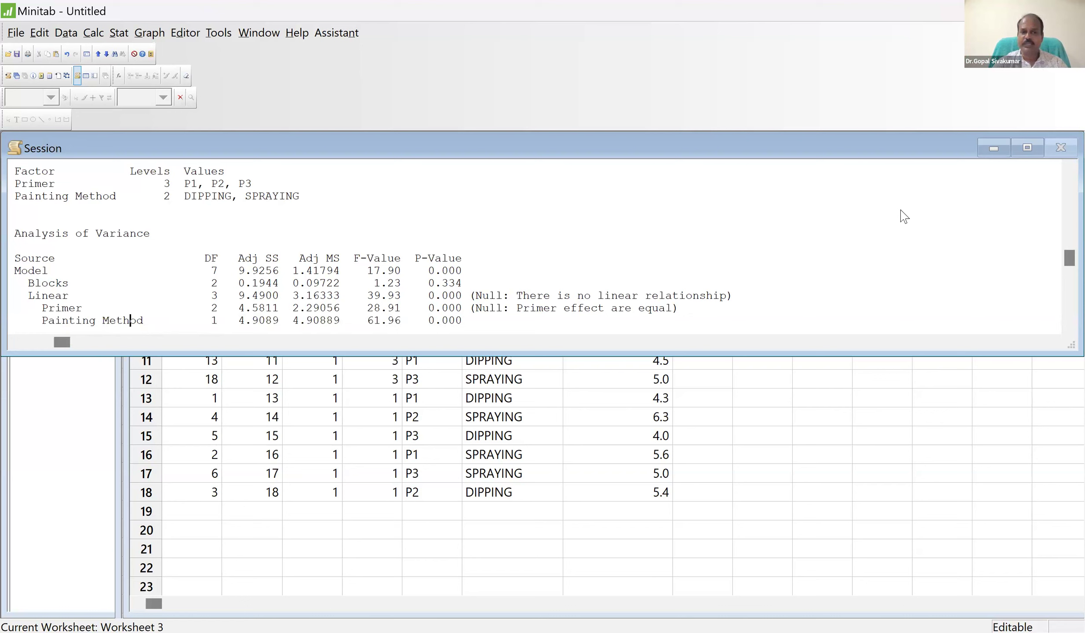
Start a note reading "(Null: Painting method" after the P-value in the Painting Method row
{"action": "left_click", "coordinate": [528, 327]}
{"action": "type", "text": "("}
{"action": "type", "text": "Null:"}
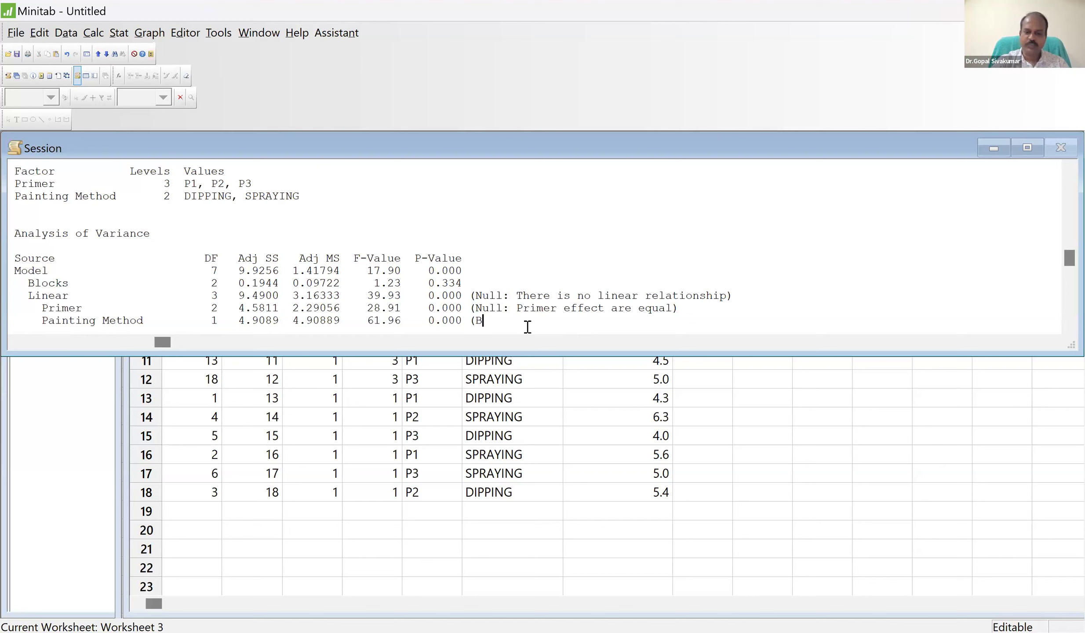
{"action": "type", "text": " Pain"}
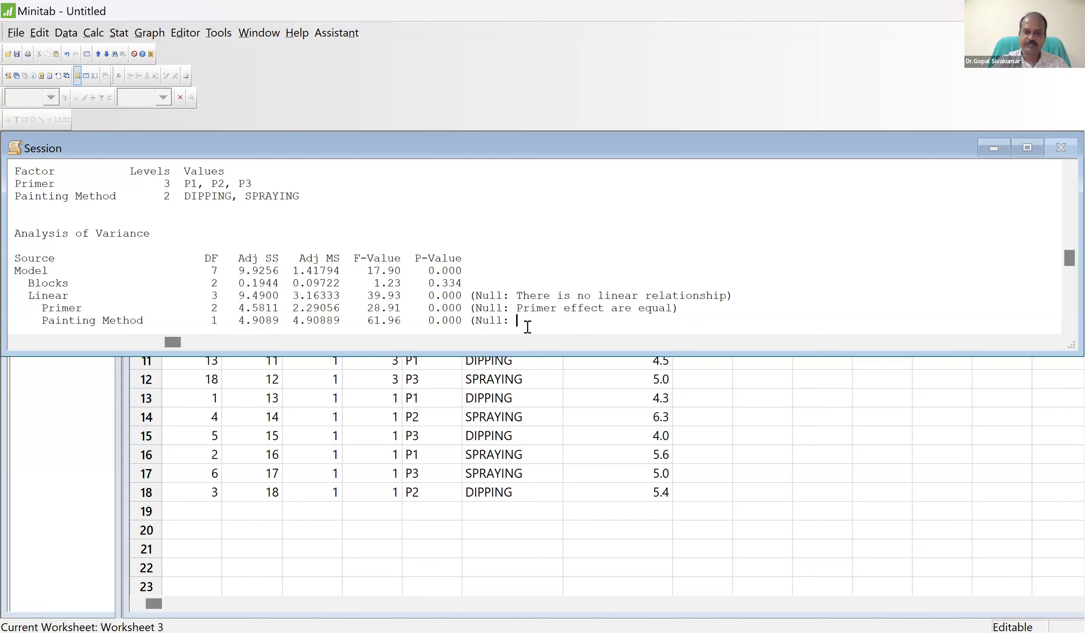
{"action": "type", "text": "ting me"}
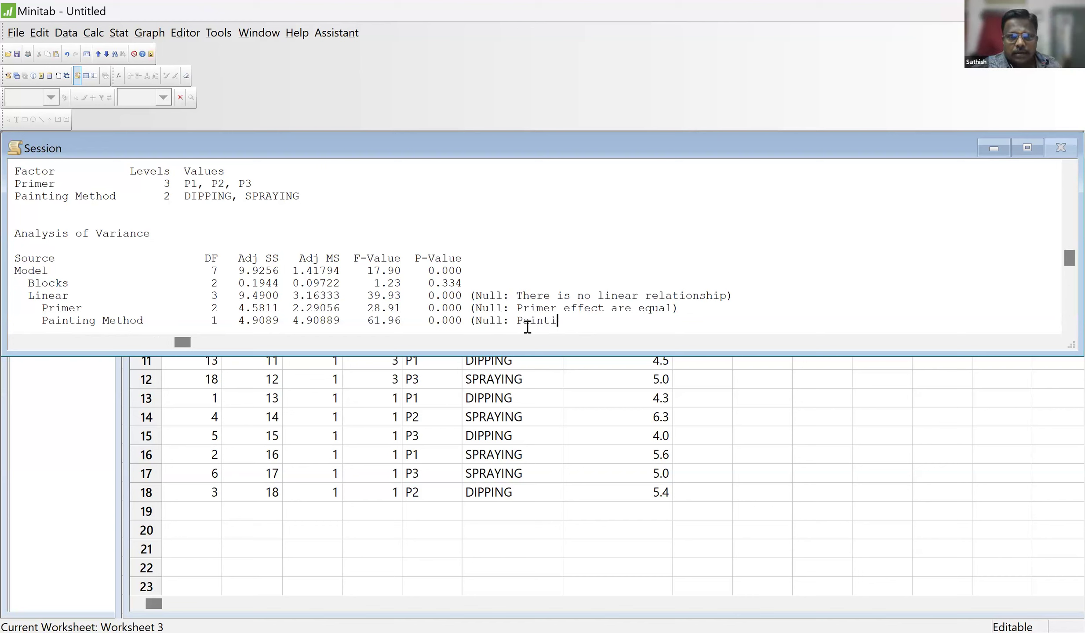
{"action": "type", "text": "thod"}
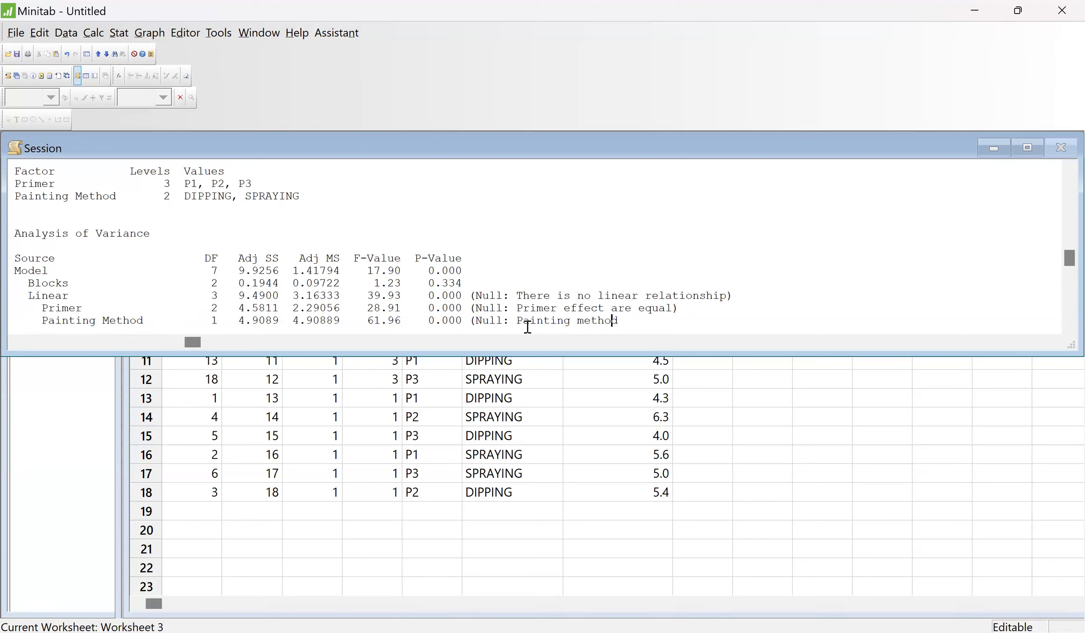
Insert "Effect of" before "Painting method" in the Painting Method row's note
{"action": "key", "text": "Left"}
{"action": "key", "text": "Left"}
{"action": "key", "text": "Left"}
{"action": "key", "text": "Left"}
{"action": "key", "text": "Left"}
{"action": "key", "text": "Left"}
{"action": "key", "text": "Left"}
{"action": "key", "text": "Left"}
{"action": "key", "text": "Left"}
{"action": "key", "text": "Left"}
{"action": "key", "text": "Left"}
{"action": "key", "text": "Left"}
{"action": "key", "text": "Left"}
{"action": "key", "text": "Left"}
{"action": "key", "text": "Left"}
{"action": "key", "text": "Right"}
{"action": "key", "text": "Right"}
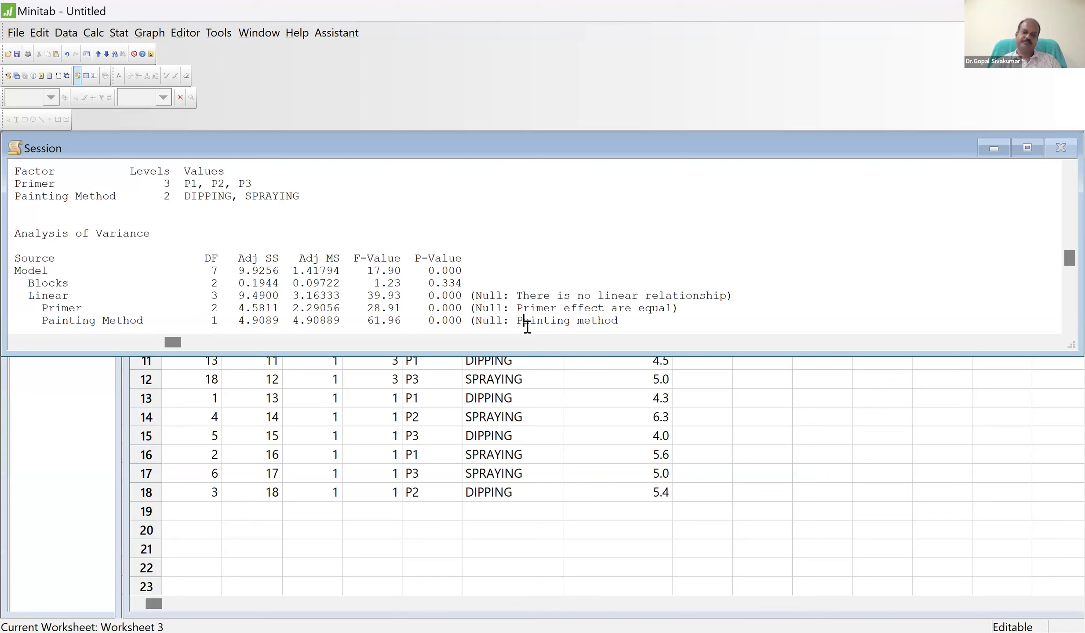
{"action": "key", "text": "Left"}
{"action": "type", "text": "Effect of"}
Complete the Painting Method row's note by adding "are equal)" at its end
{"action": "key", "text": "Right"}
{"action": "key", "text": "Right"}
{"action": "key", "text": "Right"}
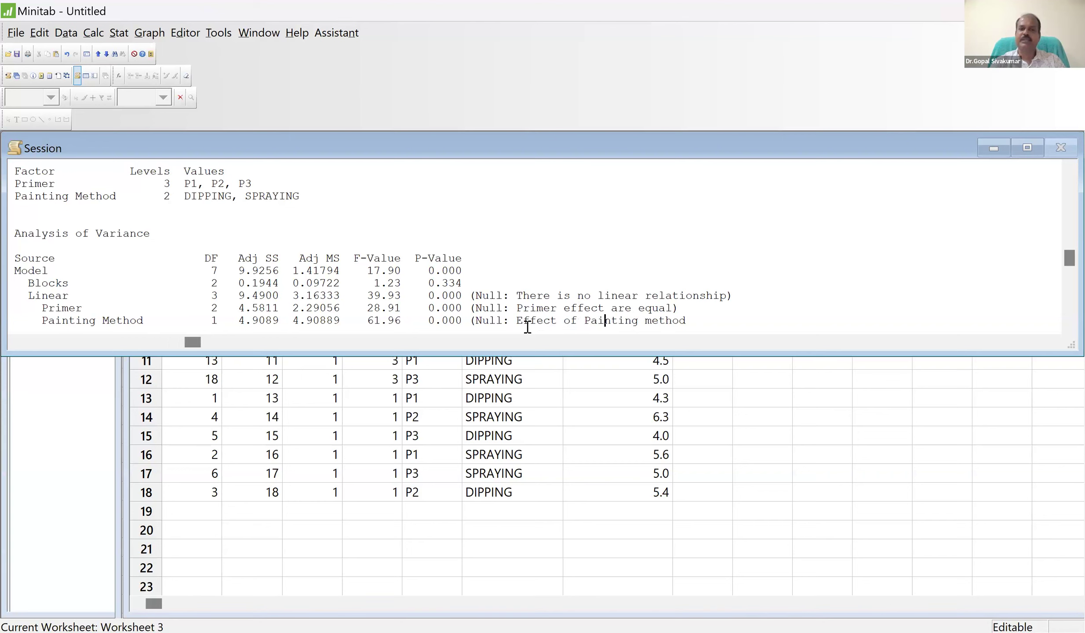
{"action": "key", "text": "Right"}
{"action": "key", "text": "Right"}
{"action": "key", "text": "Right"}
{"action": "key", "text": "Right"}
{"action": "key", "text": "Right"}
{"action": "key", "text": "Right"}
{"action": "key", "text": "Right"}
{"action": "key", "text": "Right"}
{"action": "key", "text": "Right"}
{"action": "key", "text": "Right"}
{"action": "key", "text": "Right"}
{"action": "key", "text": "Right"}
{"action": "key", "text": "Right"}
{"action": "key", "text": "Left"}
{"action": "type", "text": "are equal)"}
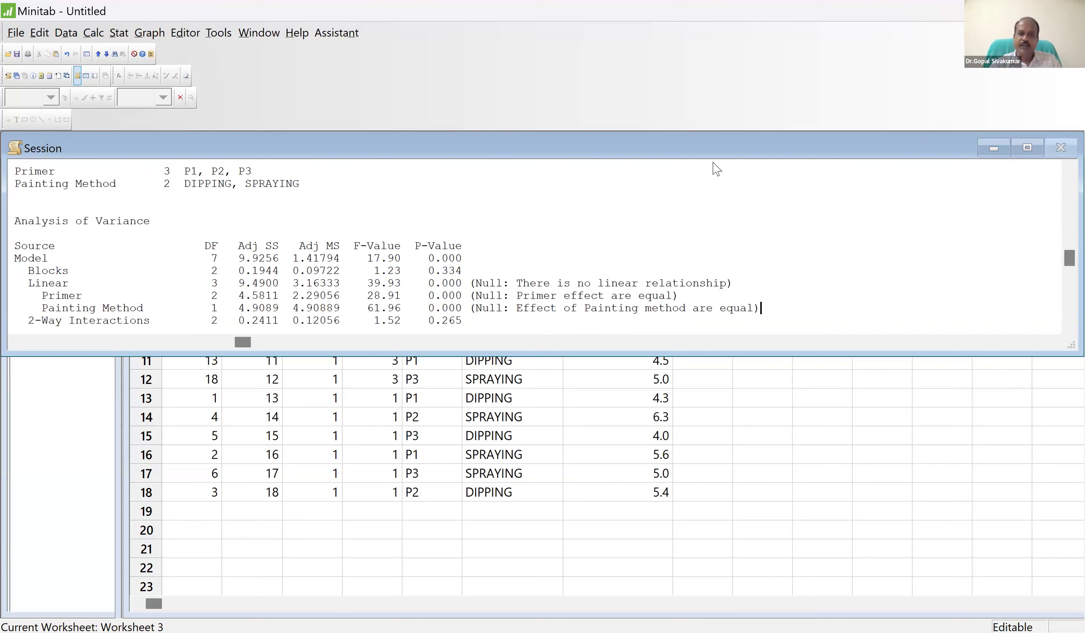
Highlight the Primer*Painting Method interaction row of the variance table to examine its F-value and P-value
{"action": "left_click", "coordinate": [469, 320]}
{"action": "key", "text": "Down"}
{"action": "key", "text": "Down"}
{"action": "key", "text": "Down"}
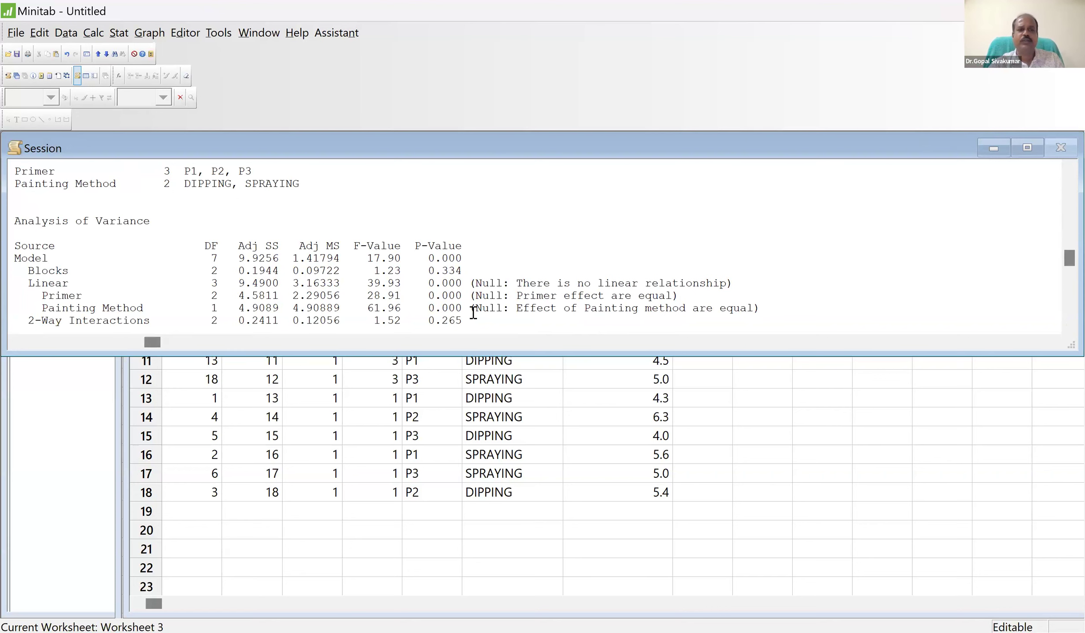
{"action": "key", "text": "Up"}
{"action": "key", "text": "Left"}
{"action": "key", "text": "Up"}
{"action": "key", "text": "Left"}
{"action": "key", "text": "Left"}
{"action": "key", "text": "Left"}
{"action": "key", "text": "Left"}
{"action": "key", "text": "Left"}
{"action": "key", "text": "Left"}
{"action": "key", "text": "Left"}
{"action": "key", "text": "Left"}
{"action": "key", "text": "Left"}
{"action": "key", "text": "Left"}
{"action": "key", "text": "Left"}
{"action": "key", "text": "Left"}
{"action": "key", "text": "Left"}
{"action": "key", "text": "Left"}
{"action": "key", "text": "Left"}
{"action": "key", "text": "Left"}
{"action": "key", "text": "Left"}
{"action": "key", "text": "Left"}
{"action": "key", "text": "Left"}
{"action": "key", "text": "Left"}
{"action": "key", "text": "Left"}
{"action": "key", "text": "Left"}
{"action": "key", "text": "Left"}
{"action": "key", "text": "Left"}
{"action": "key", "text": "Left"}
{"action": "key", "text": "Left"}
{"action": "key", "text": "Left"}
{"action": "key", "text": "Left"}
{"action": "key", "text": "Left"}
{"action": "key", "text": "Left"}
{"action": "key", "text": "Left"}
{"action": "key", "text": "Left"}
{"action": "key", "text": "Left"}
{"action": "key", "text": "Left"}
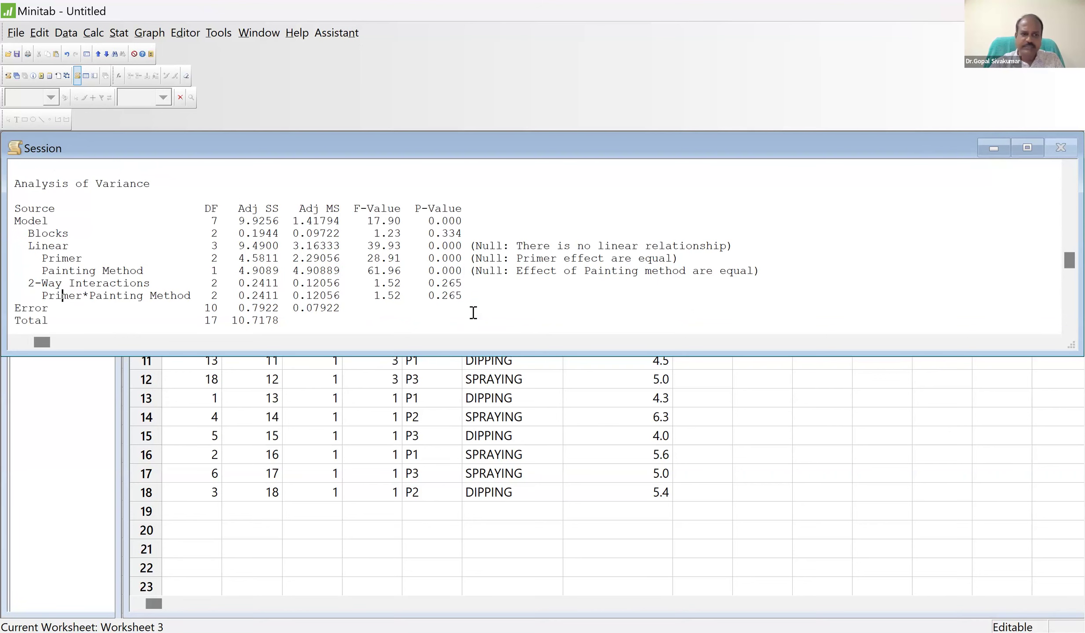
{"action": "key", "text": "shift+Down"}
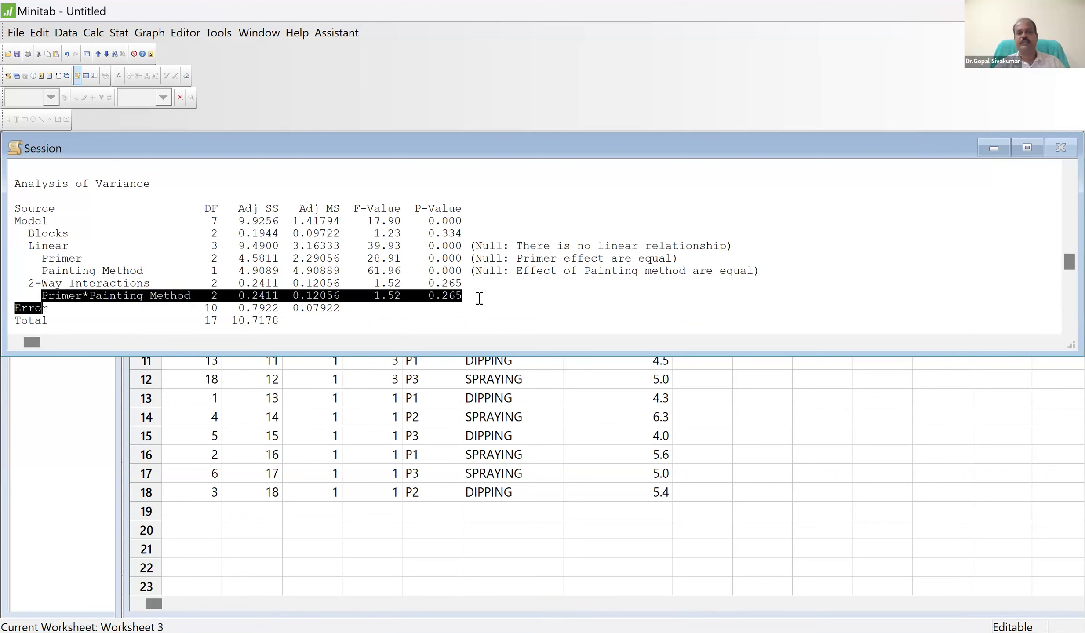
Add the note "(Null: Intercation effect is insignificant)" after the P-value in the Primer*Painting Method row
{"action": "left_click", "coordinate": [478, 296]}
{"action": "type", "text": "(Null: "}
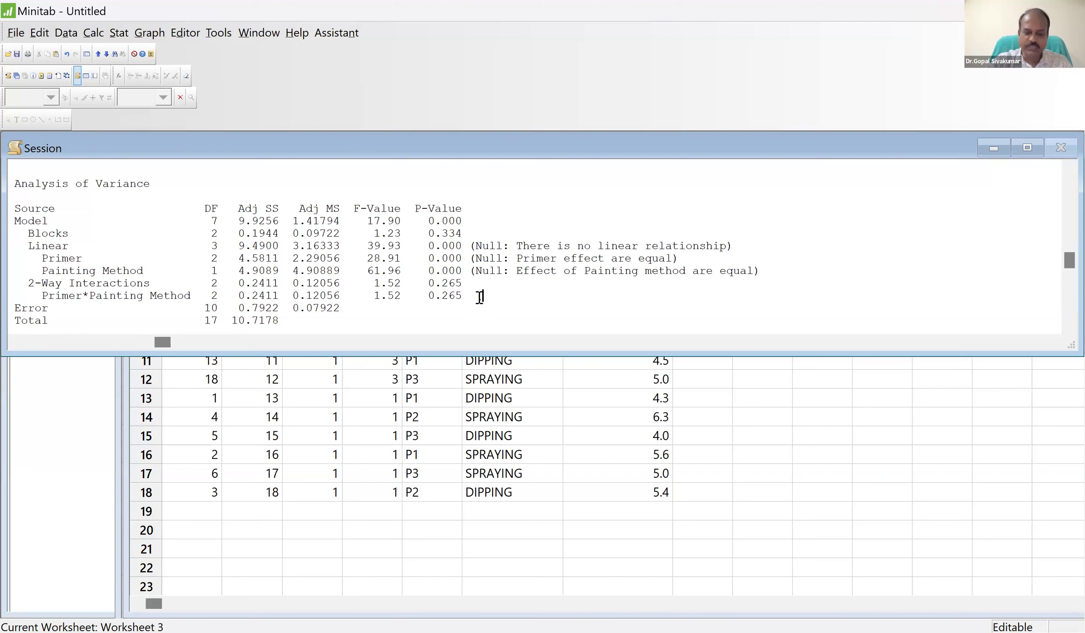
{"action": "type", "text": "I"}
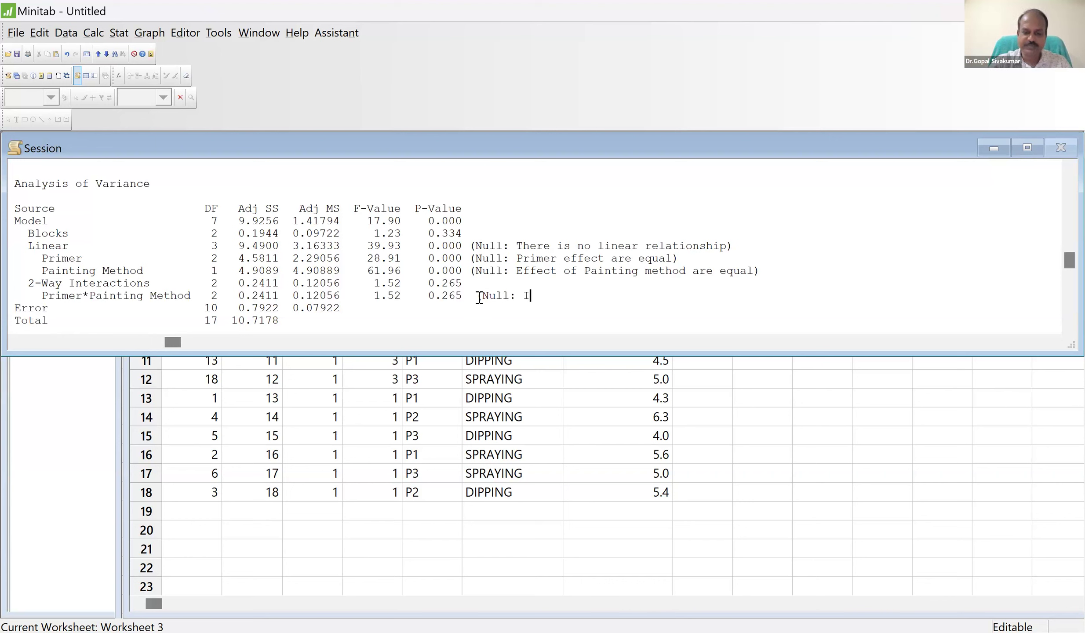
{"action": "type", "text": "ntercation effect is "}
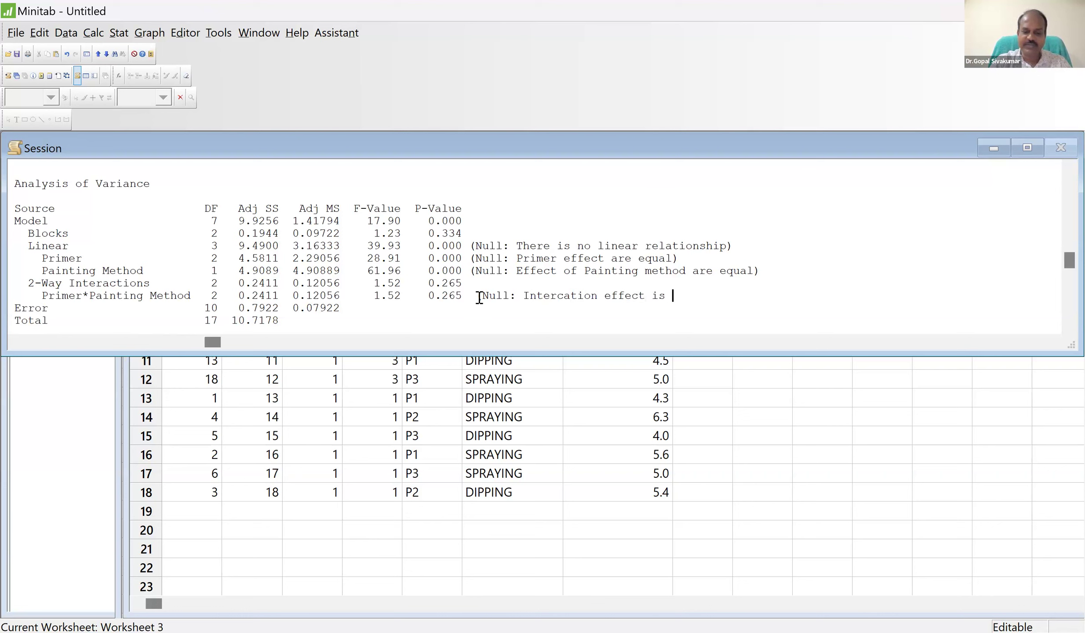
{"action": "type", "text": "insigni"}
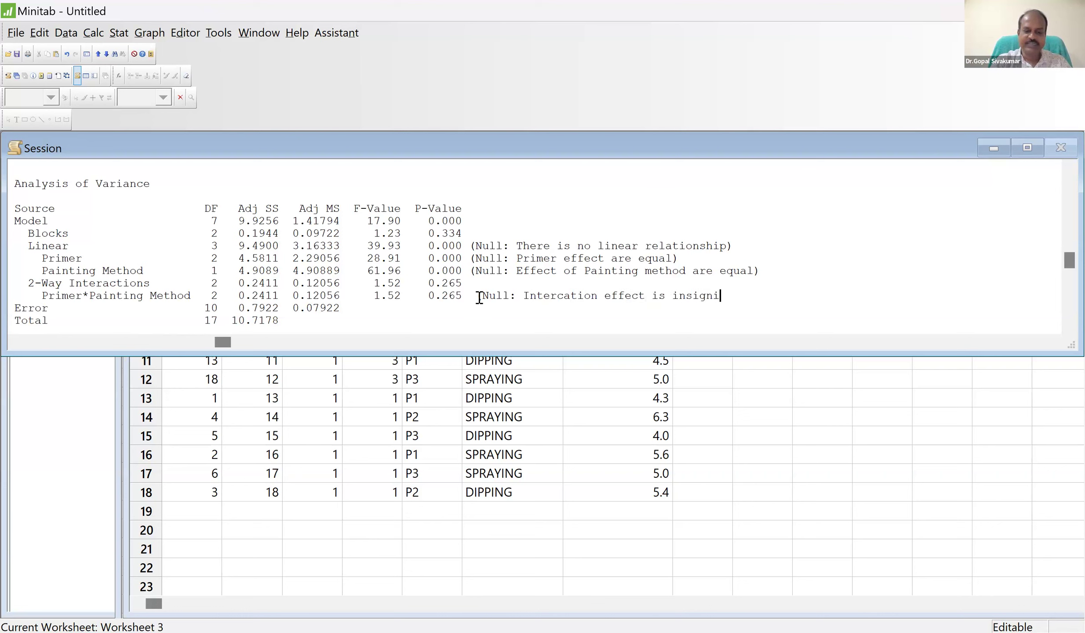
{"action": "type", "text": "ficant)"}
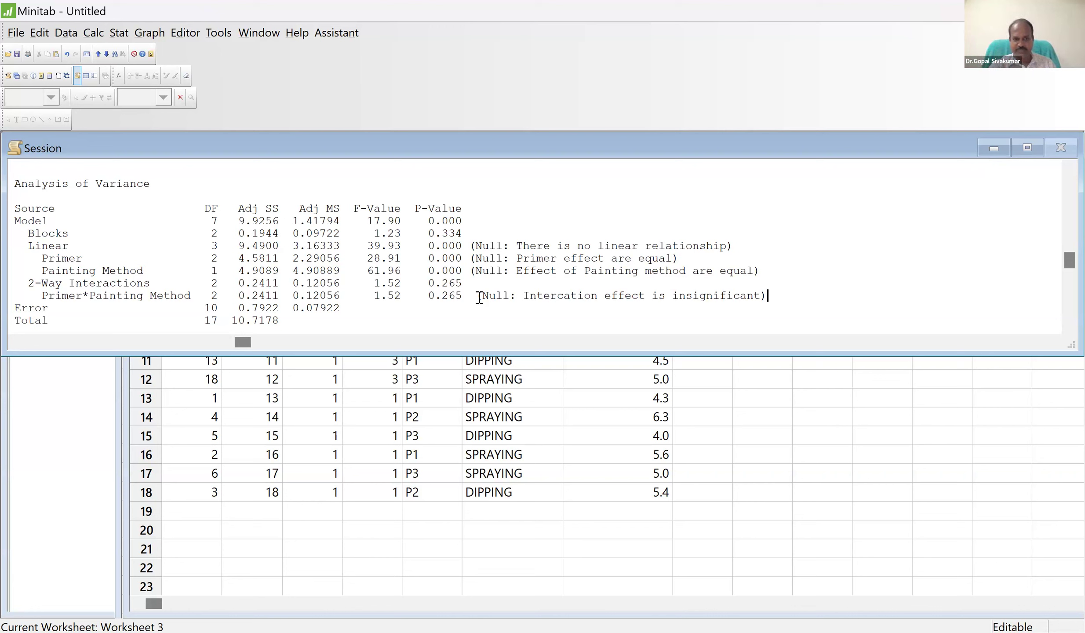
Highlight the Model Summary section below the variance table to examine the model's fit statistics
{"action": "key", "text": "Down"}
{"action": "key", "text": "Down"}
{"action": "key", "text": "Down"}
{"action": "key", "text": "Down"}
{"action": "key", "text": "Down"}
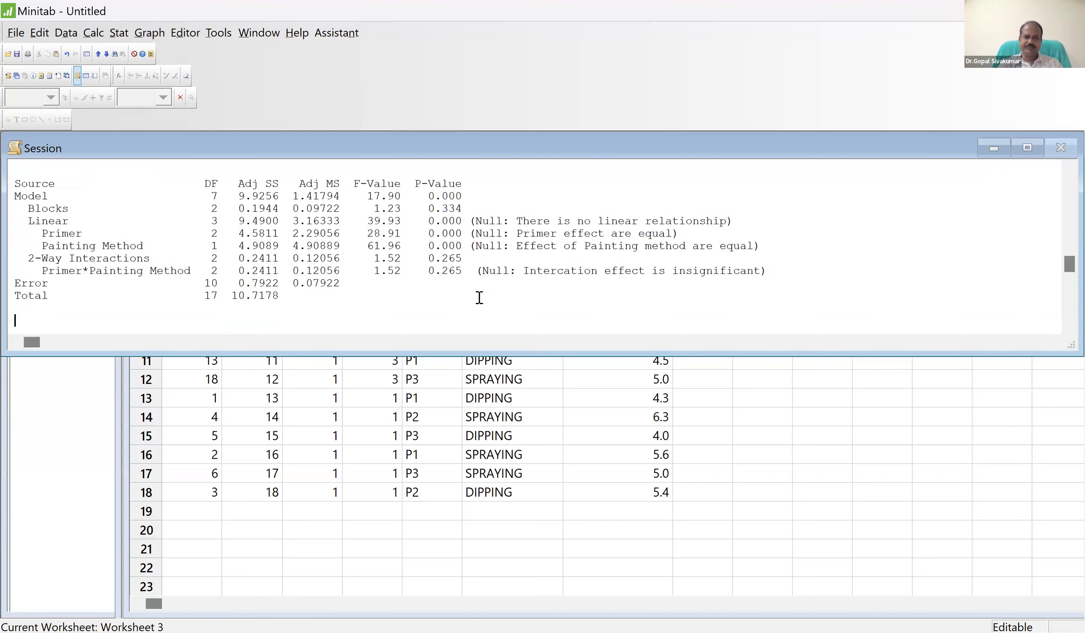
{"action": "key", "text": "Down"}
{"action": "key", "text": "Down"}
{"action": "key", "text": "Down"}
{"action": "key", "text": "Down"}
{"action": "key", "text": "Down"}
{"action": "key", "text": "Down"}
{"action": "key", "text": "Down"}
{"action": "key", "text": "Down"}
{"action": "key", "text": "Up"}
{"action": "key", "text": "Up"}
{"action": "key", "text": "Up"}
{"action": "key", "text": "Up"}
{"action": "key", "text": "Up"}
{"action": "key", "text": "Up"}
{"action": "key", "text": "Up"}
{"action": "key", "text": "Up"}
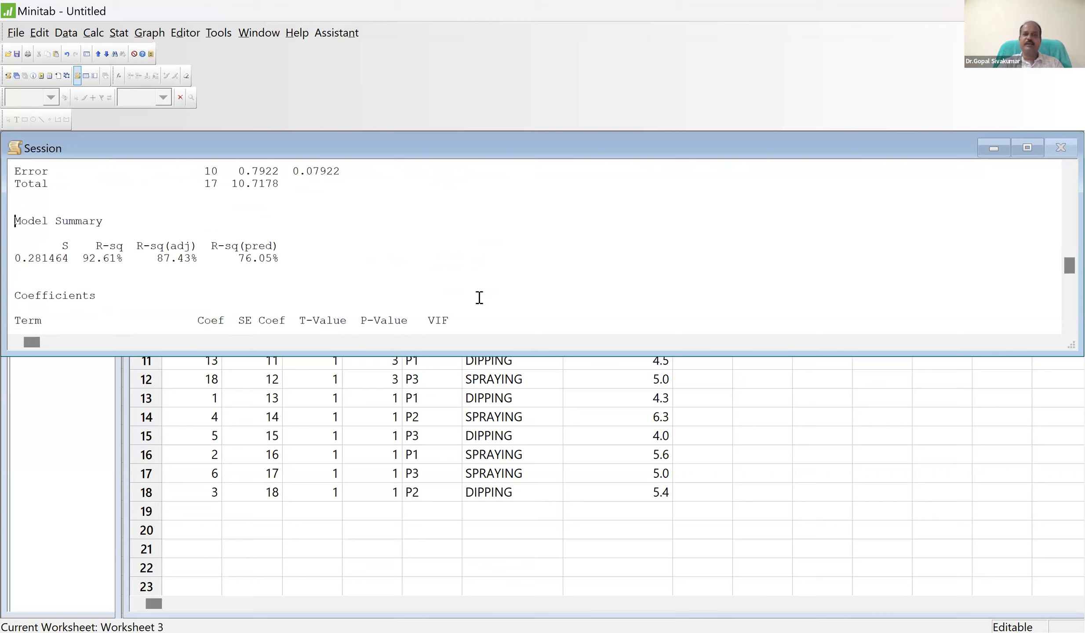
{"action": "key", "text": "shift+Down"}
{"action": "key", "text": "shift+Down"}
{"action": "key", "text": "shift+Down"}
{"action": "key", "text": "shift+Down"}
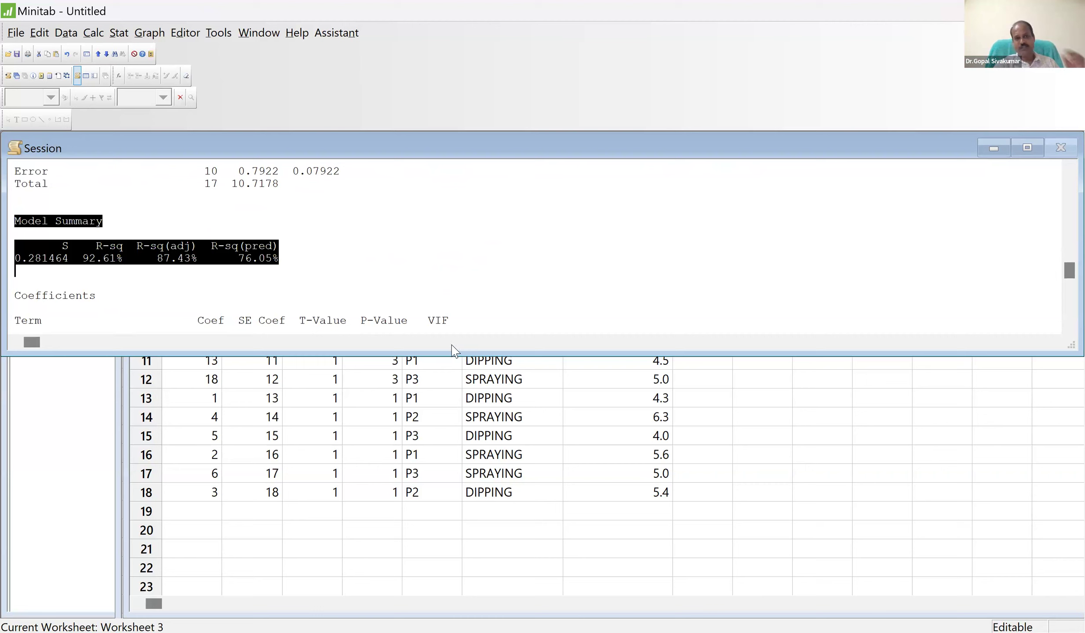
Highlight the R-sq value and the R-sq(adj) value in the Model Summary to compare them
{"action": "left_click_drag", "start_coordinate": [123, 259], "coordinate": [84, 259]}
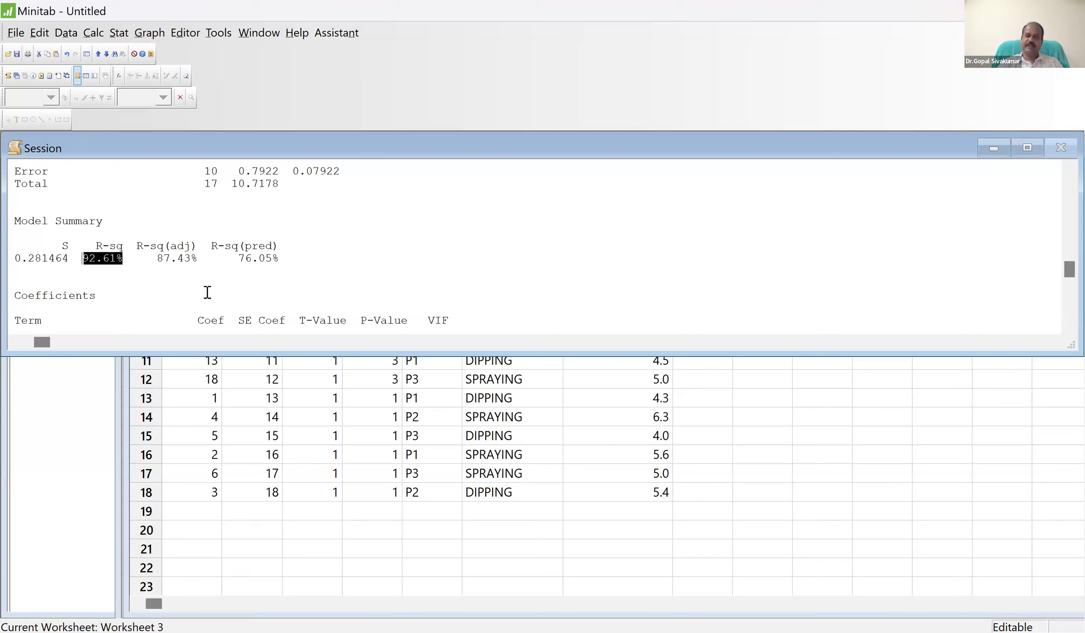
{"action": "left_click", "coordinate": [126, 261]}
{"action": "left_click_drag", "start_coordinate": [136, 246], "coordinate": [154, 260]}
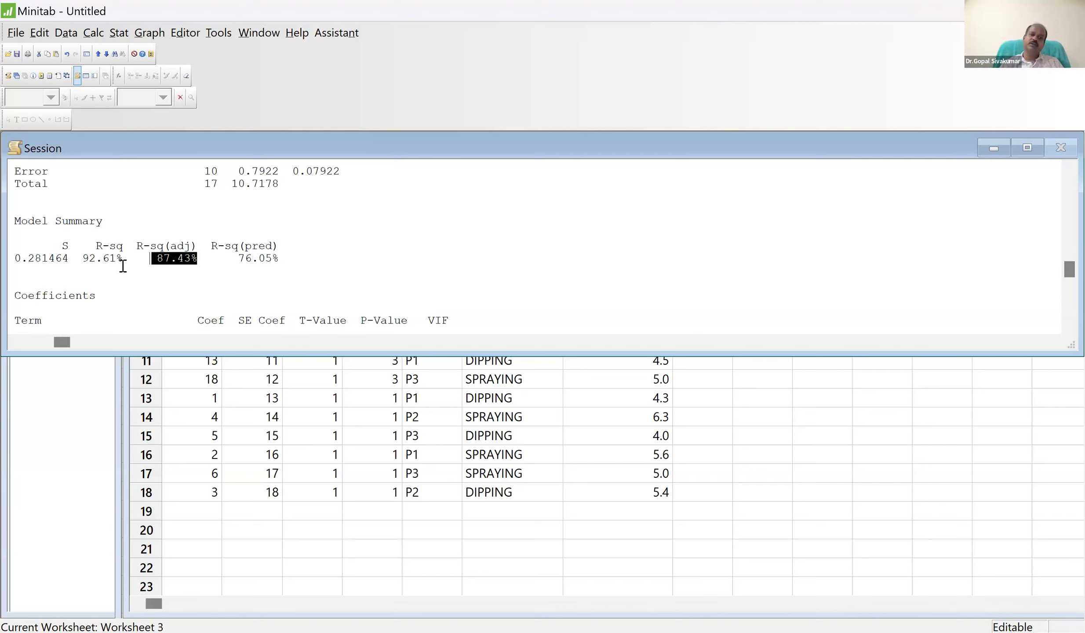
{"action": "left_click", "coordinate": [135, 257]}
{"action": "left_click_drag", "start_coordinate": [143, 257], "coordinate": [201, 257]}
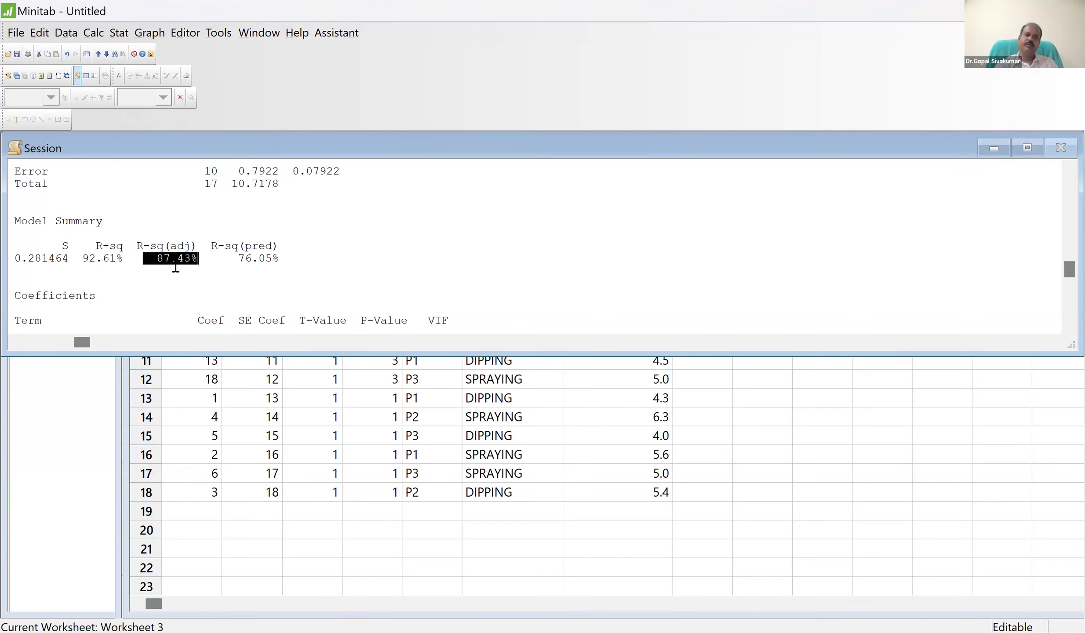
Review the Coefficients table and the output between the Model Summary and the regression equation
{"action": "left_click", "coordinate": [204, 270]}
{"action": "key", "text": "Down"}
{"action": "key", "text": "Down"}
{"action": "key", "text": "Up"}
{"action": "key", "text": "Up"}
{"action": "key", "text": "Up"}
{"action": "key", "text": "Up"}
{"action": "key", "text": "Up"}
{"action": "key", "text": "Down"}
{"action": "key", "text": "Down"}
{"action": "key", "text": "Down"}
{"action": "key", "text": "Down"}
{"action": "key", "text": "Down"}
{"action": "key", "text": "Down"}
{"action": "key", "text": "Down"}
{"action": "key", "text": "Down"}
{"action": "key", "text": "Down"}
{"action": "key", "text": "Down"}
{"action": "key", "text": "Down"}
{"action": "key", "text": "Down"}
{"action": "key", "text": "Down"}
{"action": "key", "text": "Down"}
{"action": "key", "text": "Down"}
{"action": "key", "text": "Down"}
{"action": "key", "text": "Down"}
{"action": "key", "text": "Down"}
{"action": "key", "text": "Down"}
{"action": "key", "text": "Down"}
{"action": "key", "text": "Up"}
{"action": "key", "text": "Up"}
{"action": "key", "text": "Up"}
{"action": "key", "text": "Up"}
{"action": "key", "text": "Up"}
{"action": "key", "text": "Up"}
{"action": "key", "text": "Up"}
{"action": "key", "text": "Up"}
{"action": "key", "text": "Up"}
{"action": "key", "text": "Up"}
{"action": "key", "text": "Up"}
{"action": "key", "text": "Up"}
{"action": "key", "text": "Up"}
{"action": "key", "text": "Up"}
{"action": "key", "text": "Up"}
{"action": "key", "text": "Up"}
{"action": "key", "text": "Up"}
{"action": "key", "text": "Up"}
{"action": "key", "text": "Up"}
{"action": "key", "text": "Up"}
Highlight the full Adhesive Strength regression equation, including its note about averaging over blocks, to examine its terms
{"action": "key", "text": "Down"}
{"action": "key", "text": "Down"}
{"action": "key", "text": "Down"}
{"action": "key", "text": "Down"}
{"action": "key", "text": "Down"}
{"action": "key", "text": "Down"}
{"action": "key", "text": "Down"}
{"action": "key", "text": "Down"}
{"action": "key", "text": "Down"}
{"action": "key", "text": "Down"}
{"action": "key", "text": "Down"}
{"action": "key", "text": "Down"}
{"action": "key", "text": "Down"}
{"action": "key", "text": "Down"}
{"action": "key", "text": "Down"}
{"action": "key", "text": "Down"}
{"action": "key", "text": "Down"}
{"action": "key", "text": "Down"}
{"action": "key", "text": "Down"}
{"action": "key", "text": "Down"}
{"action": "key", "text": "Up"}
{"action": "key", "text": "Up"}
{"action": "key", "text": "Up"}
{"action": "key", "text": "Up"}
{"action": "key", "text": "Up"}
{"action": "key", "text": "shift+Down"}
{"action": "key", "text": "shift+Down"}
{"action": "key", "text": "shift+Down"}
{"action": "key", "text": "shift+Down"}
{"action": "key", "text": "shift+Down"}
{"action": "key", "text": "shift+Down"}
{"action": "key", "text": "shift+Down"}
{"action": "key", "text": "shift+Down"}
{"action": "key", "text": "shift+Down"}
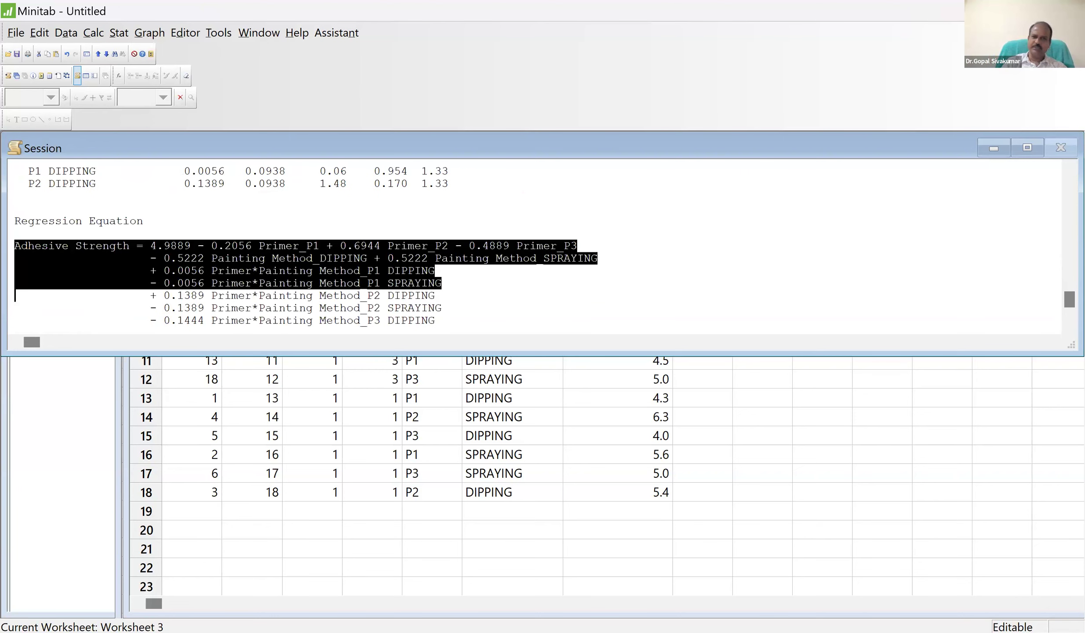
{"action": "key", "text": "shift+Down"}
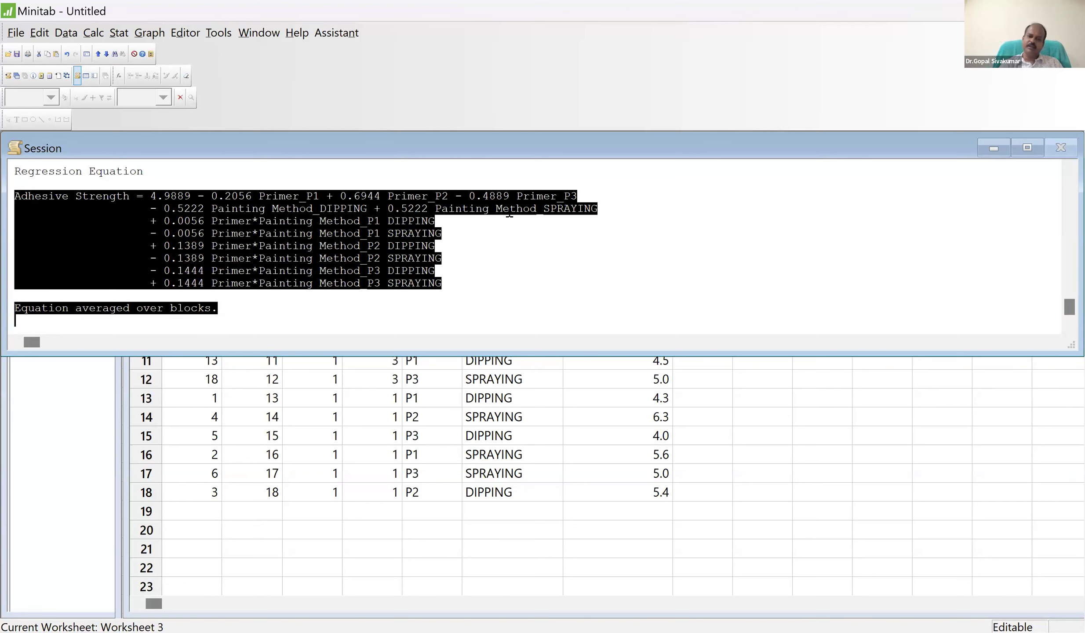
Return to the Model Summary section and highlight its heading and fit statistics to re-examine them, then clear the highlighting
{"action": "left_click", "coordinate": [464, 291]}
{"action": "key", "text": "Up"}
{"action": "key", "text": "Up"}
{"action": "key", "text": "Up"}
{"action": "key", "text": "Up"}
{"action": "key", "text": "Up"}
{"action": "key", "text": "Up"}
{"action": "key", "text": "Up"}
{"action": "key", "text": "Up"}
{"action": "key", "text": "Up"}
{"action": "key", "text": "Up"}
{"action": "key", "text": "Up"}
{"action": "key", "text": "Up"}
{"action": "key", "text": "Up"}
{"action": "key", "text": "Up"}
{"action": "key", "text": "Up"}
{"action": "key", "text": "Up"}
{"action": "key", "text": "Up"}
{"action": "key", "text": "Up"}
{"action": "key", "text": "Up"}
{"action": "key", "text": "Up"}
{"action": "key", "text": "Up"}
{"action": "key", "text": "Up"}
{"action": "key", "text": "Up"}
{"action": "key", "text": "Up"}
{"action": "key", "text": "Up"}
{"action": "key", "text": "Up"}
{"action": "key", "text": "Up"}
{"action": "key", "text": "Up"}
{"action": "key", "text": "Up"}
{"action": "key", "text": "Up"}
{"action": "key", "text": "Up"}
{"action": "key", "text": "Up"}
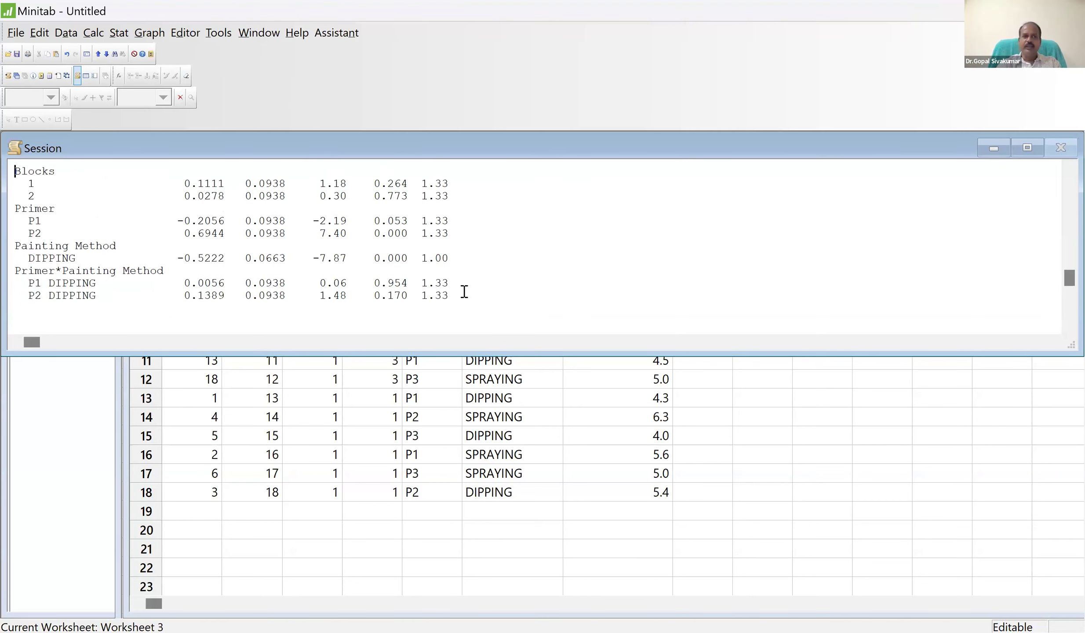
{"action": "key", "text": "Up"}
{"action": "key", "text": "Up"}
{"action": "key", "text": "Up"}
{"action": "key", "text": "Down"}
{"action": "key", "text": "Down"}
{"action": "key", "text": "shift+Down"}
{"action": "key", "text": "shift+Down"}
{"action": "key", "text": "shift+Down"}
{"action": "key", "text": "shift+Down"}
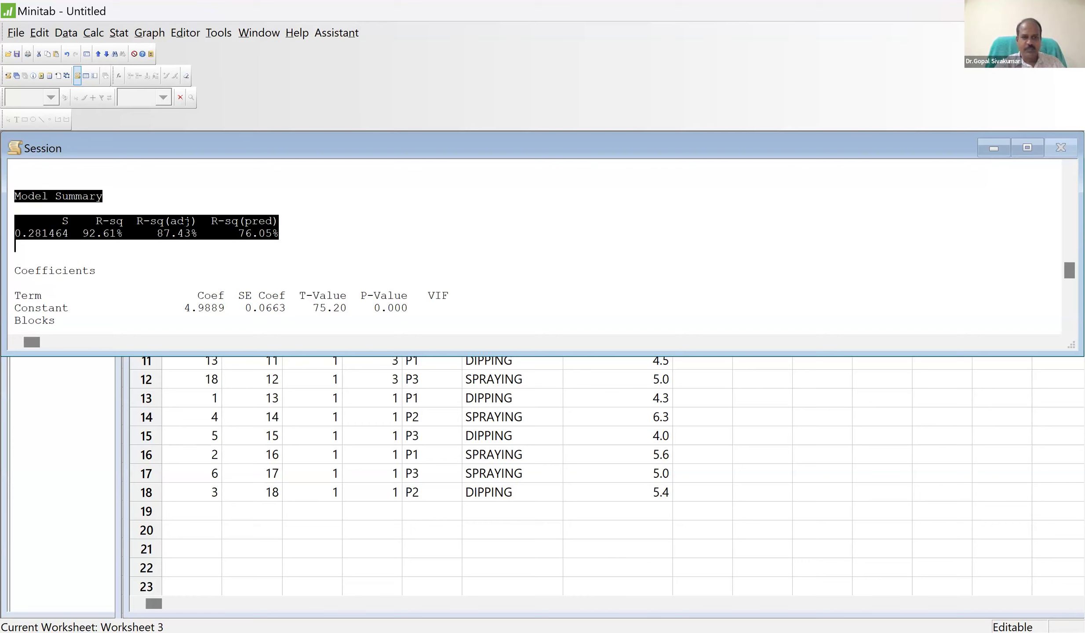
{"action": "left_click", "coordinate": [164, 233]}
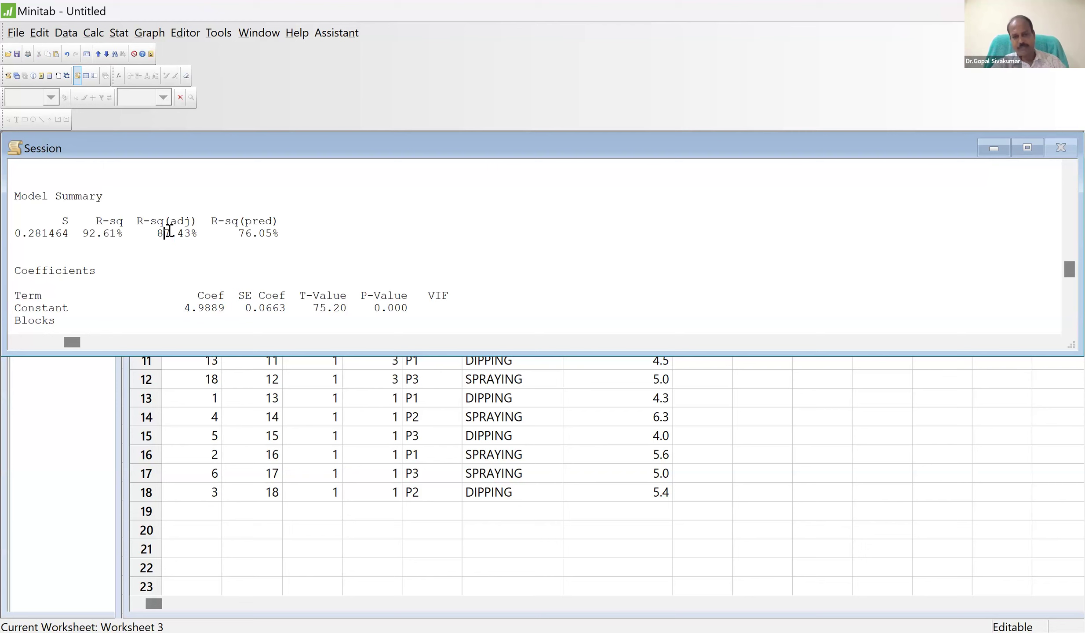
{"action": "left_click", "coordinate": [270, 247]}
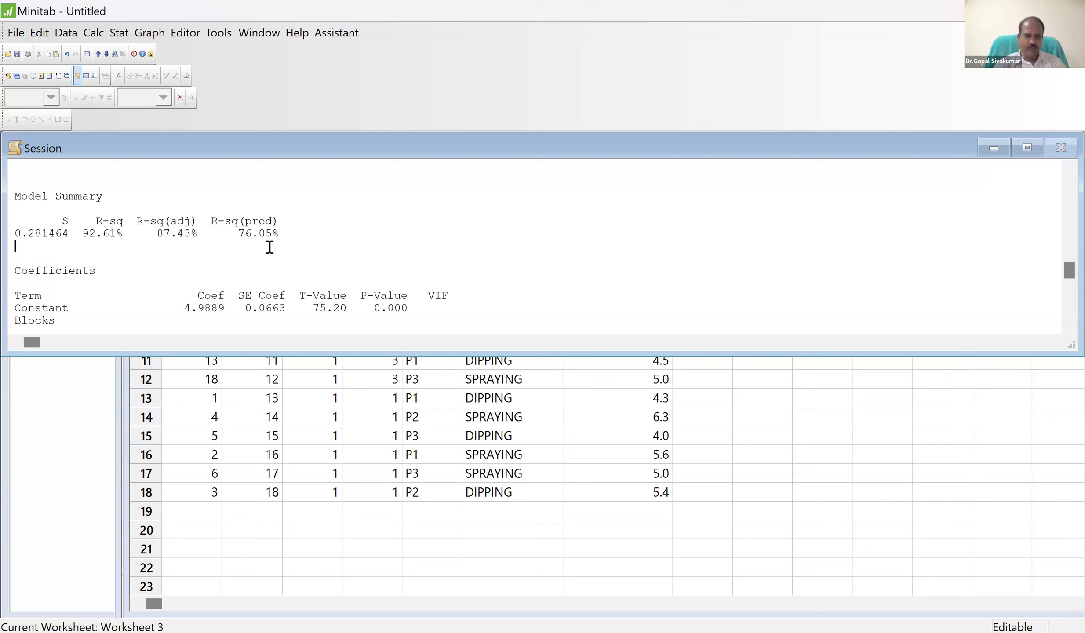
Highlight the Painting Method and Adhesive Strength columns in Worksheet 3, from their headings through row 18, to examine the data
{"action": "left_click", "coordinate": [317, 414]}
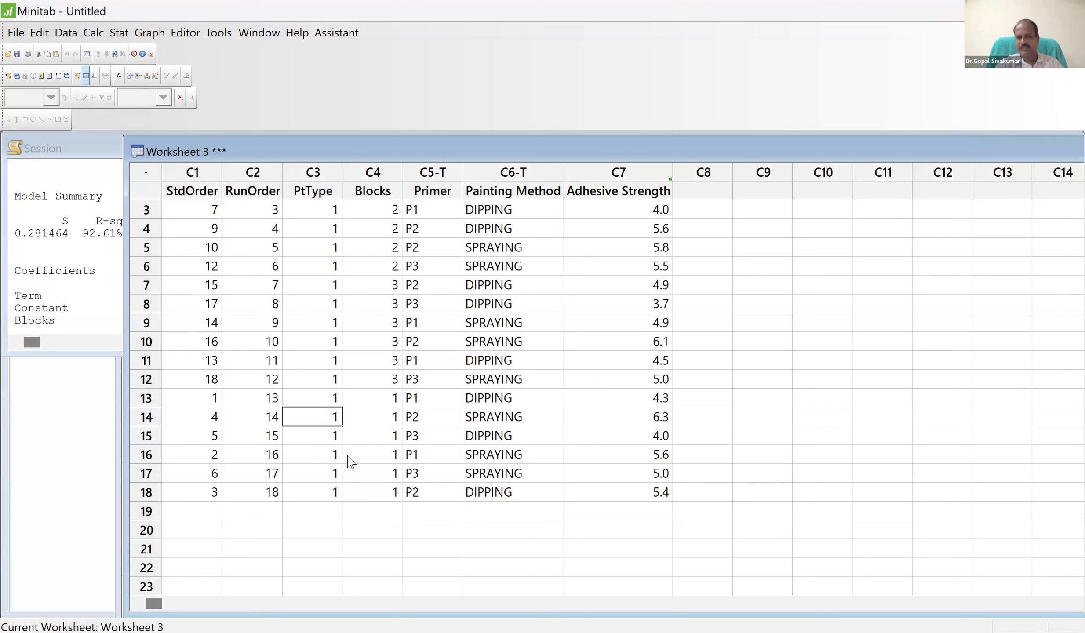
{"action": "left_click", "coordinate": [504, 203]}
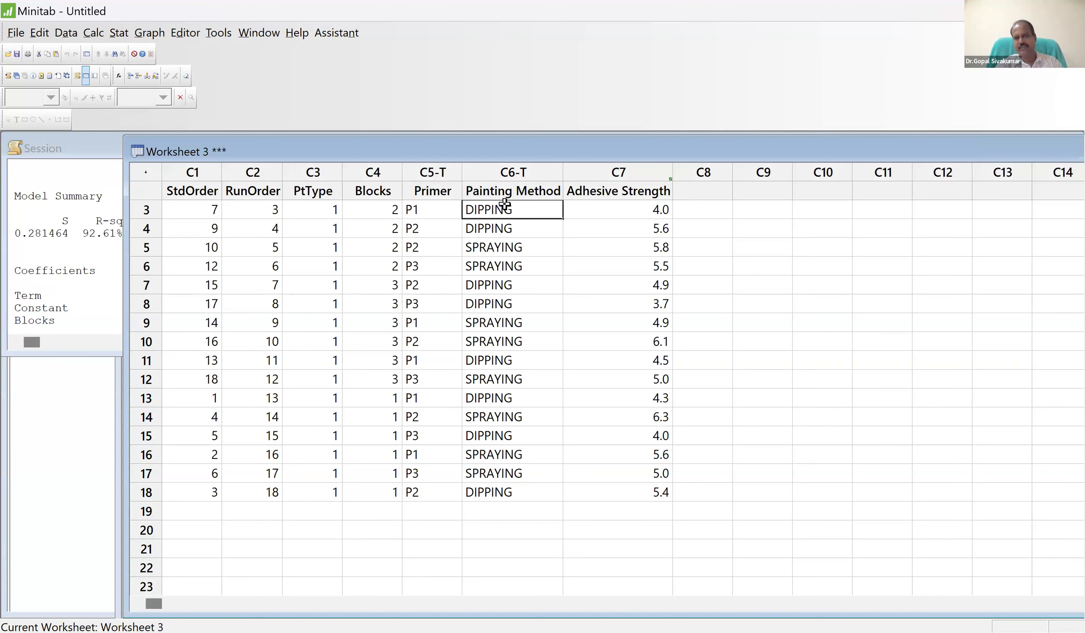
{"action": "key", "text": "Up"}
{"action": "key", "text": "shift+Right"}
{"action": "key", "text": "Up"}
{"action": "key", "text": "Up"}
{"action": "key", "text": "shift+Right"}
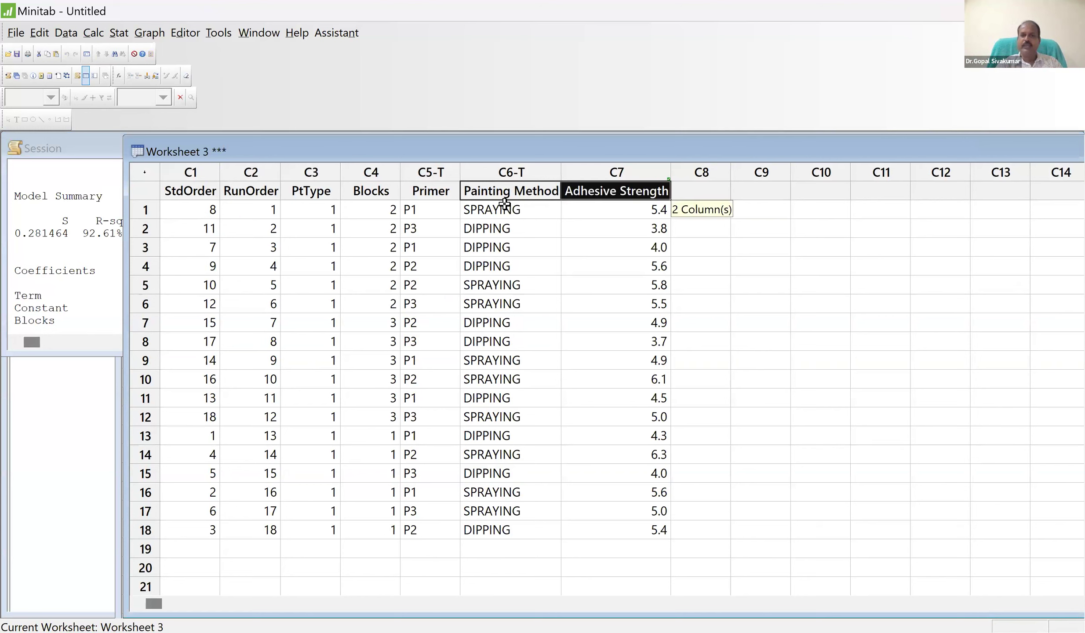
{"action": "key", "text": "shift+Down"}
{"action": "key", "text": "shift+Down"}
{"action": "key", "text": "shift+Down"}
{"action": "key", "text": "shift+Down"}
{"action": "key", "text": "shift+Down"}
{"action": "key", "text": "shift+Down"}
{"action": "key", "text": "shift+Down"}
{"action": "key", "text": "shift+Down"}
{"action": "key", "text": "shift+Down"}
{"action": "key", "text": "shift+Down"}
{"action": "key", "text": "shift+Down"}
{"action": "key", "text": "shift+Down"}
{"action": "key", "text": "shift+Down"}
{"action": "key", "text": "shift+Down"}
{"action": "key", "text": "shift+Down"}
{"action": "key", "text": "shift+Down"}
{"action": "key", "text": "shift+Down"}
{"action": "key", "text": "shift+Down"}
{"action": "key", "text": "shift+Down"}
{"action": "key", "text": "shift+Up"}
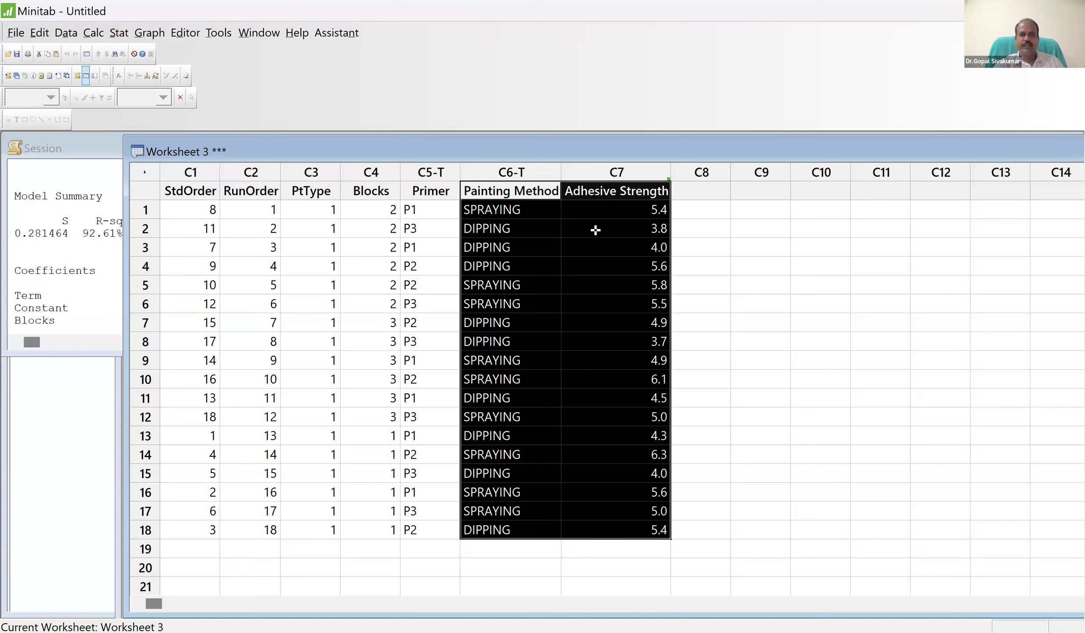
Start a One Y line plot with symbols and choose Mean as the plotted function
{"action": "key", "text": "alt+g"}
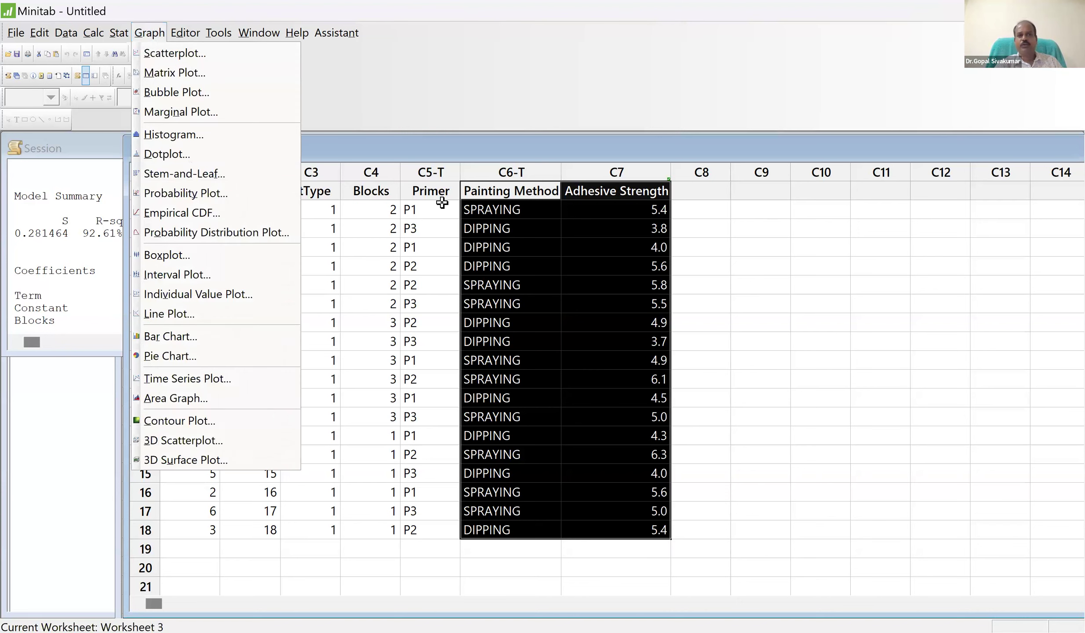
{"action": "left_click", "coordinate": [210, 316]}
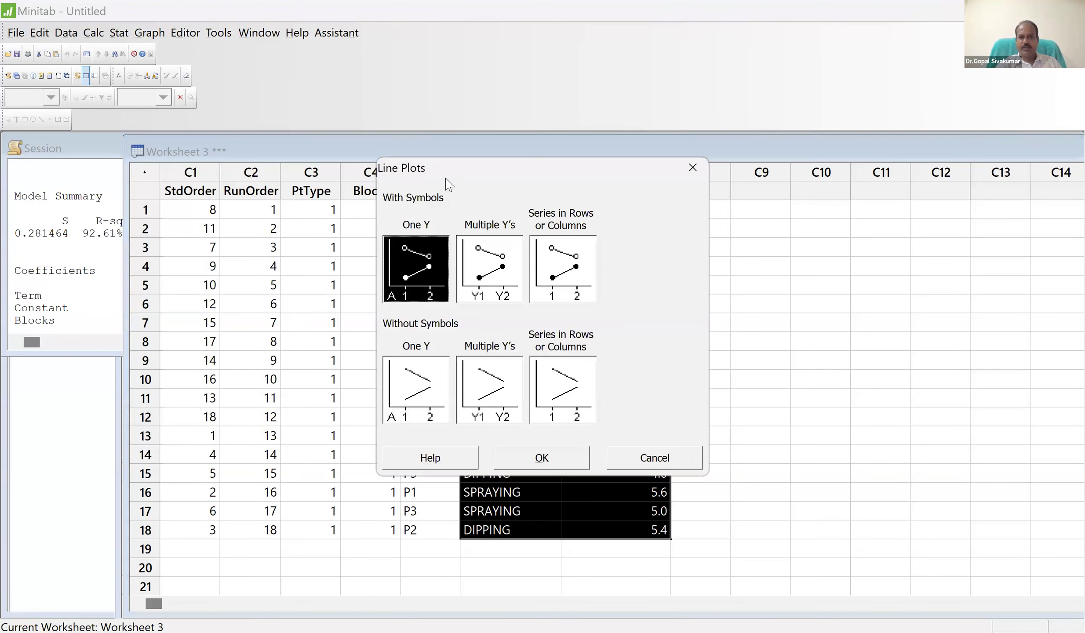
{"action": "left_click_drag", "start_coordinate": [448, 170], "coordinate": [295, 143]}
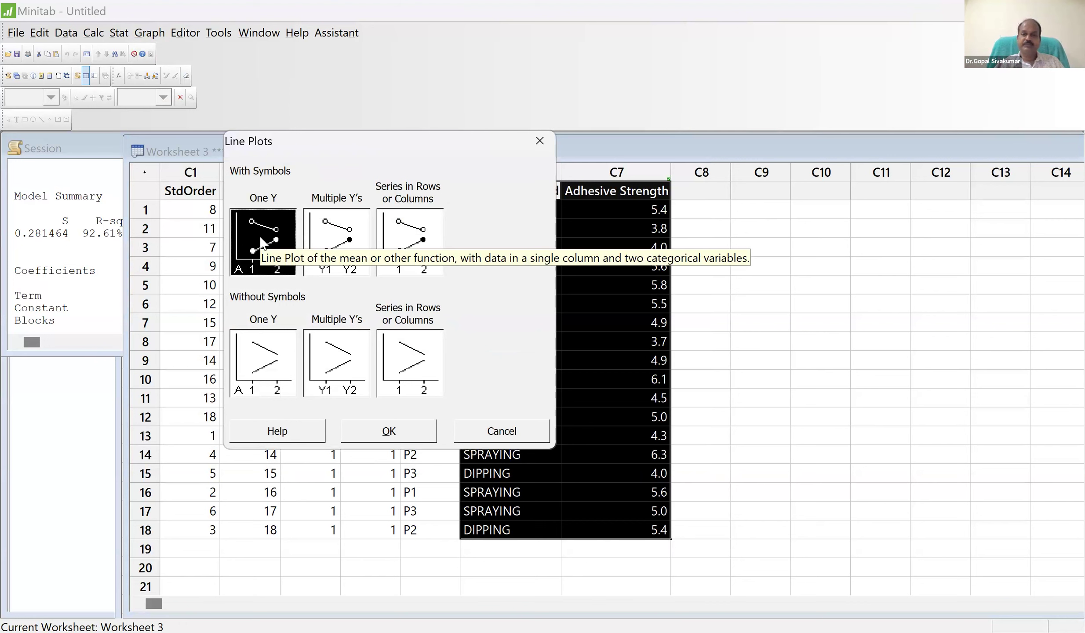
{"action": "left_click", "coordinate": [412, 435]}
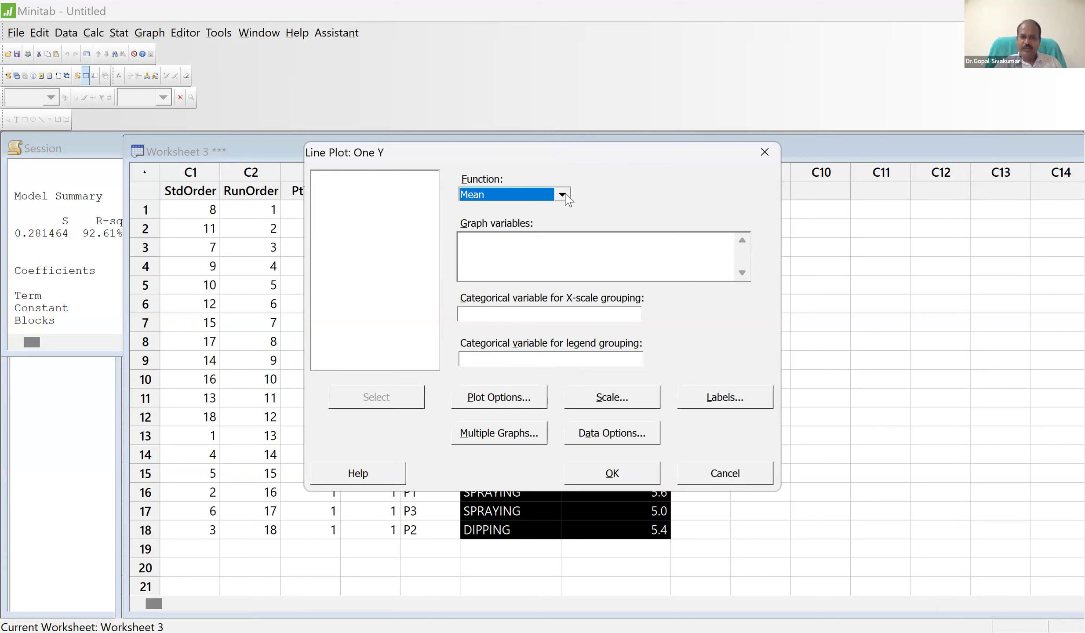
{"action": "left_click", "coordinate": [563, 194]}
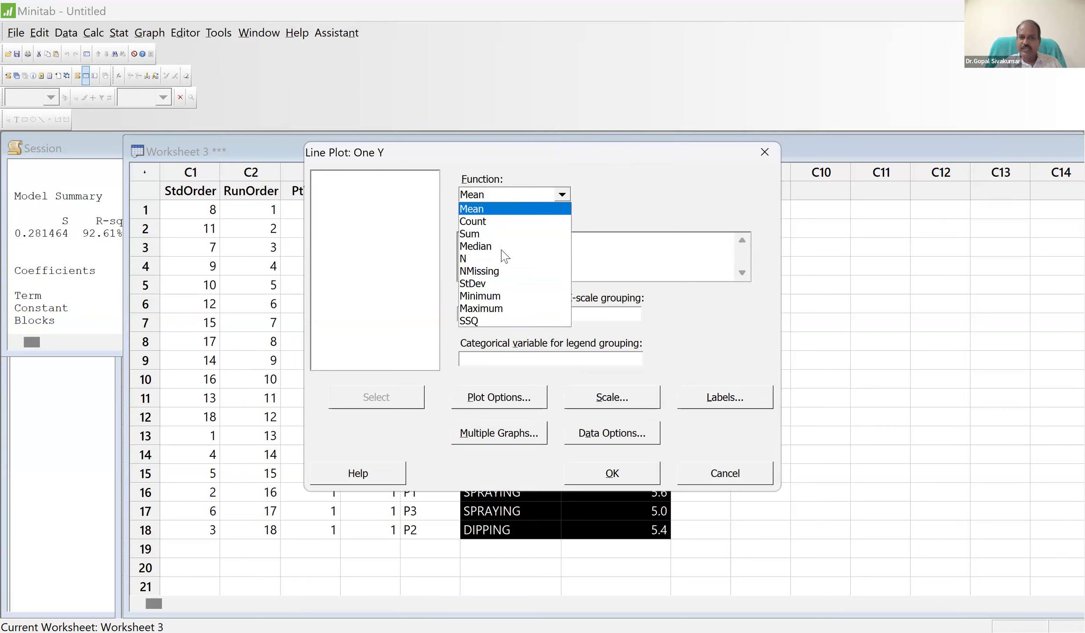
{"action": "left_click", "coordinate": [490, 209]}
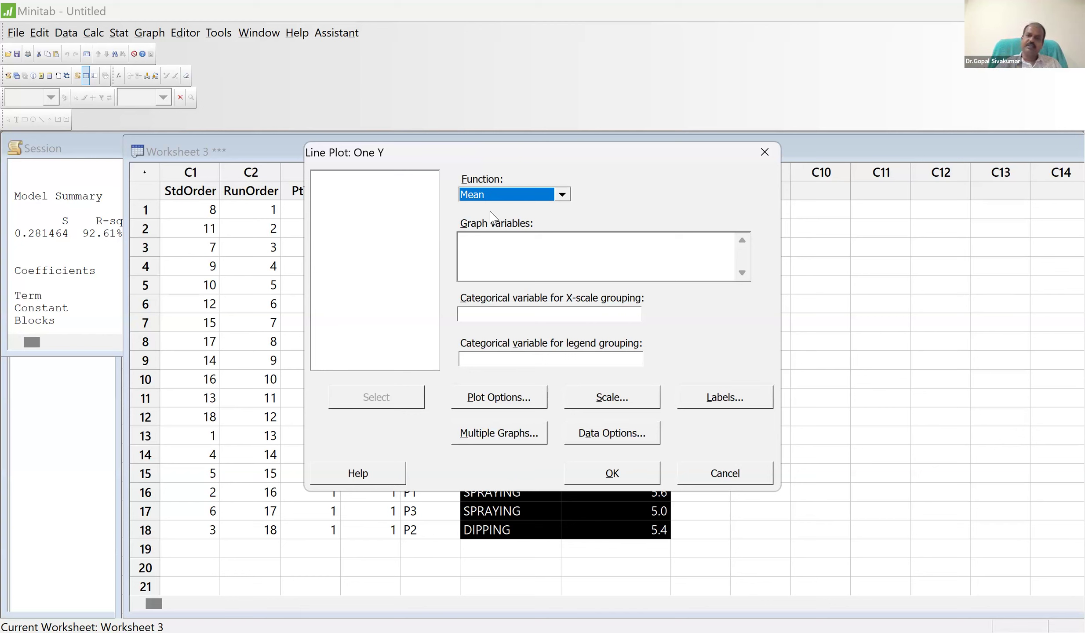
Plot mean Adhesive Strength with Primer as the X-scale grouping and Painting Method as the legend grouping, and inspect the P2 spraying point
{"action": "left_click", "coordinate": [518, 256]}
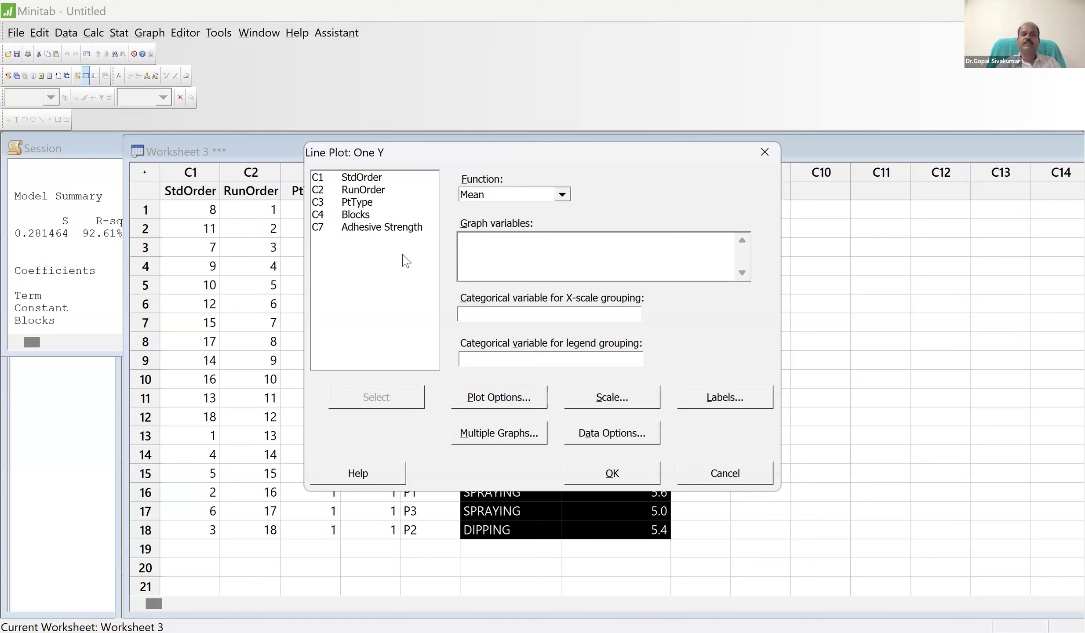
{"action": "double_click", "coordinate": [388, 227]}
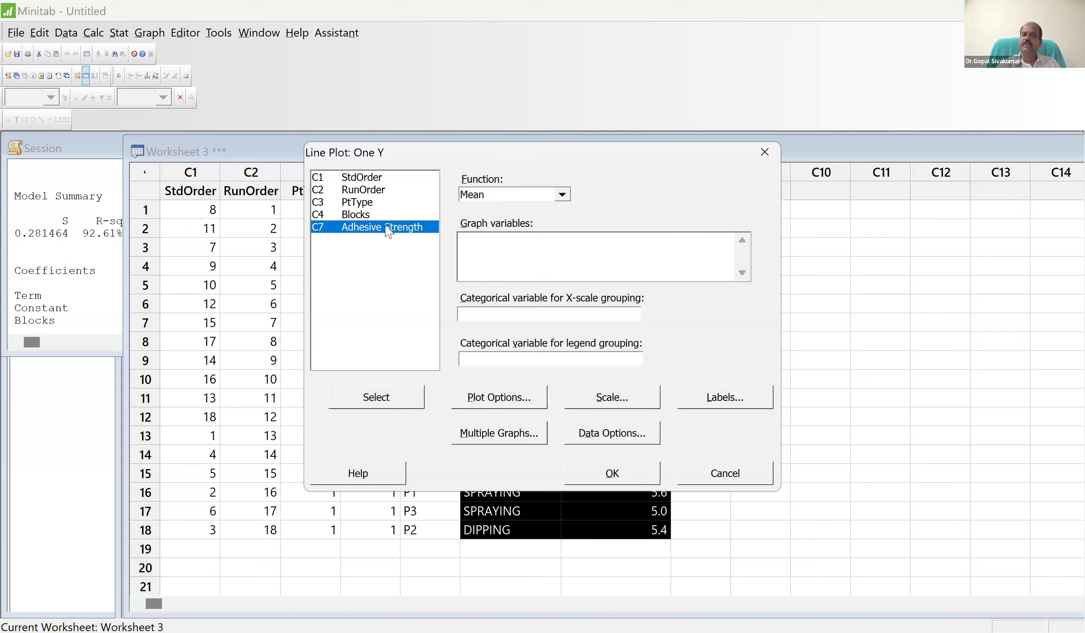
{"action": "left_click", "coordinate": [504, 319]}
{"action": "double_click", "coordinate": [363, 228]}
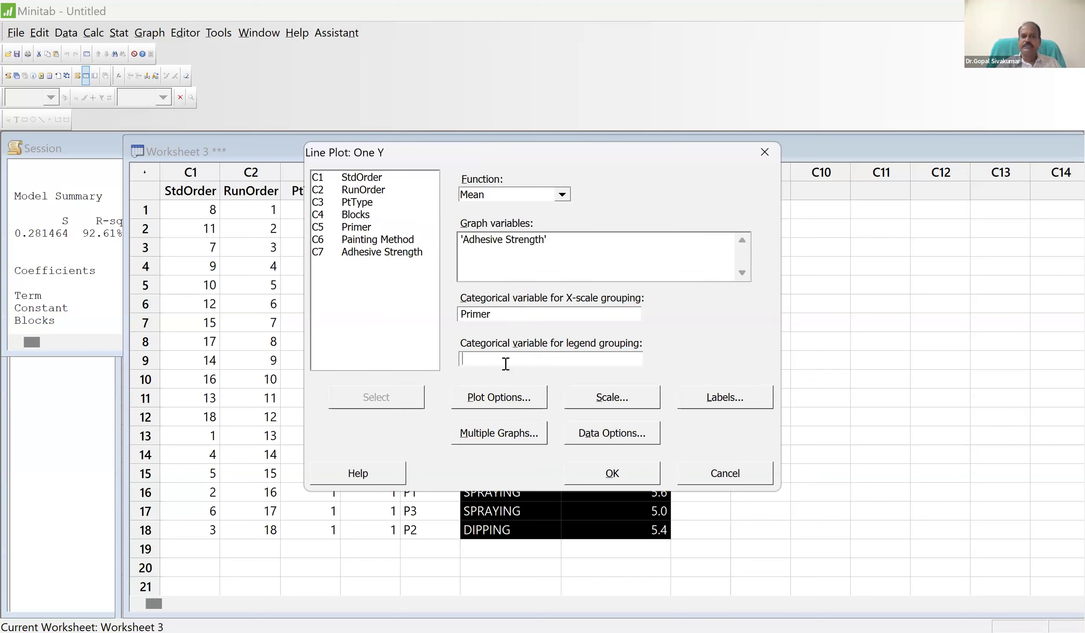
{"action": "double_click", "coordinate": [403, 242]}
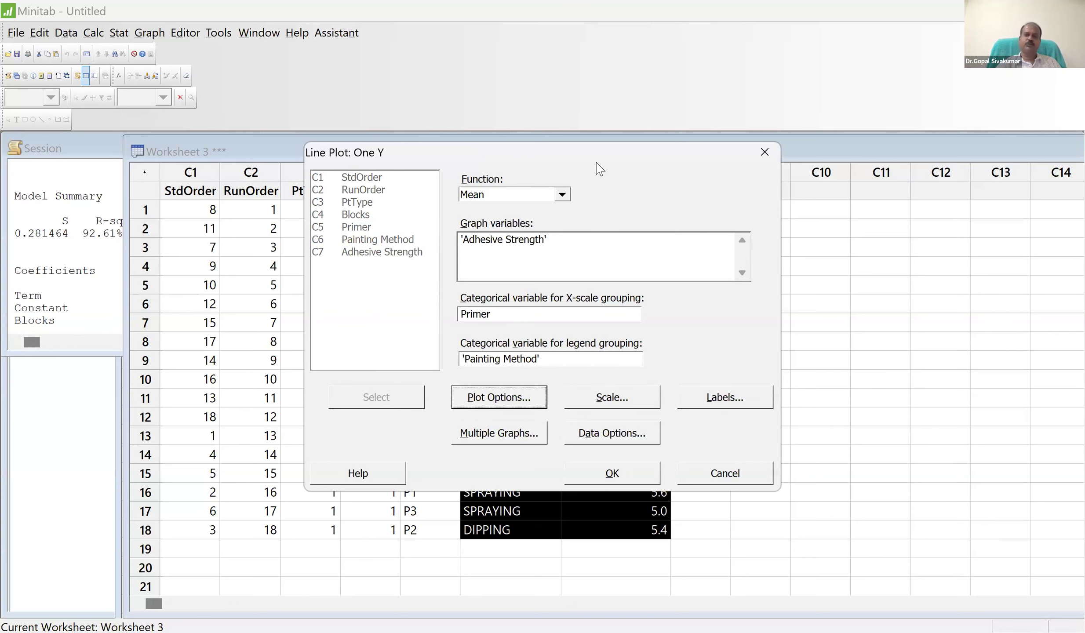
{"action": "left_click_drag", "start_coordinate": [596, 163], "coordinate": [464, 174]}
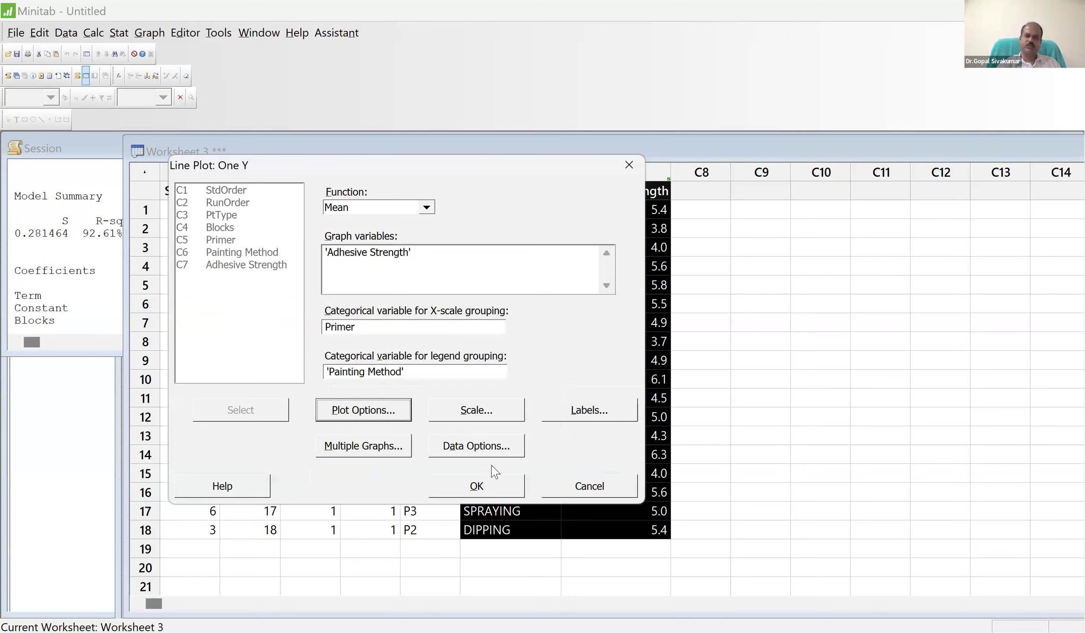
{"action": "left_click", "coordinate": [477, 486]}
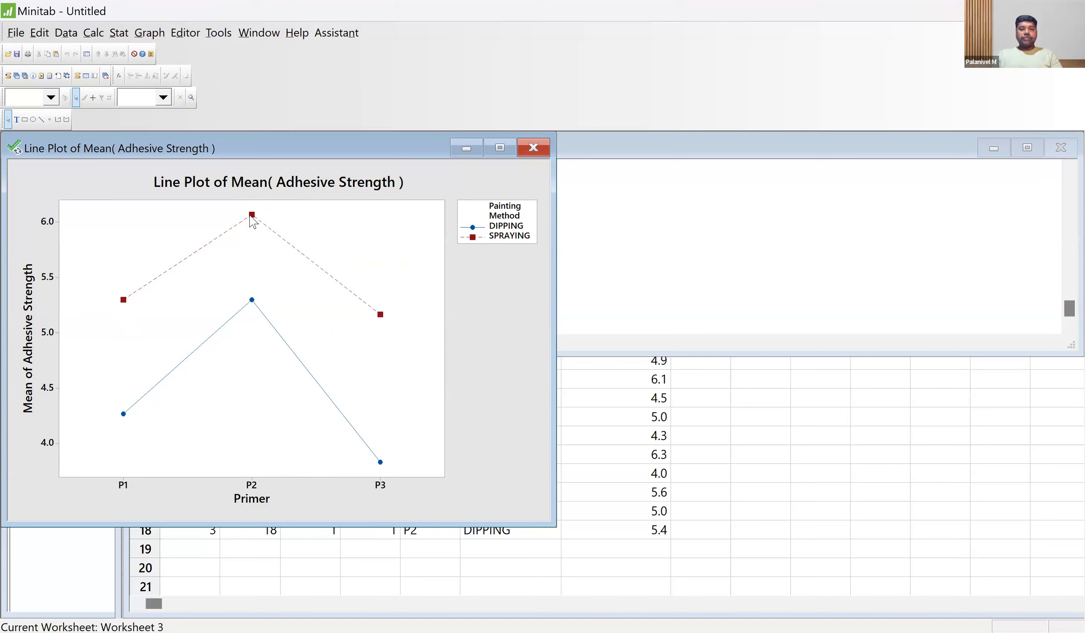
{"action": "mouse_move", "coordinate": [250, 220]}
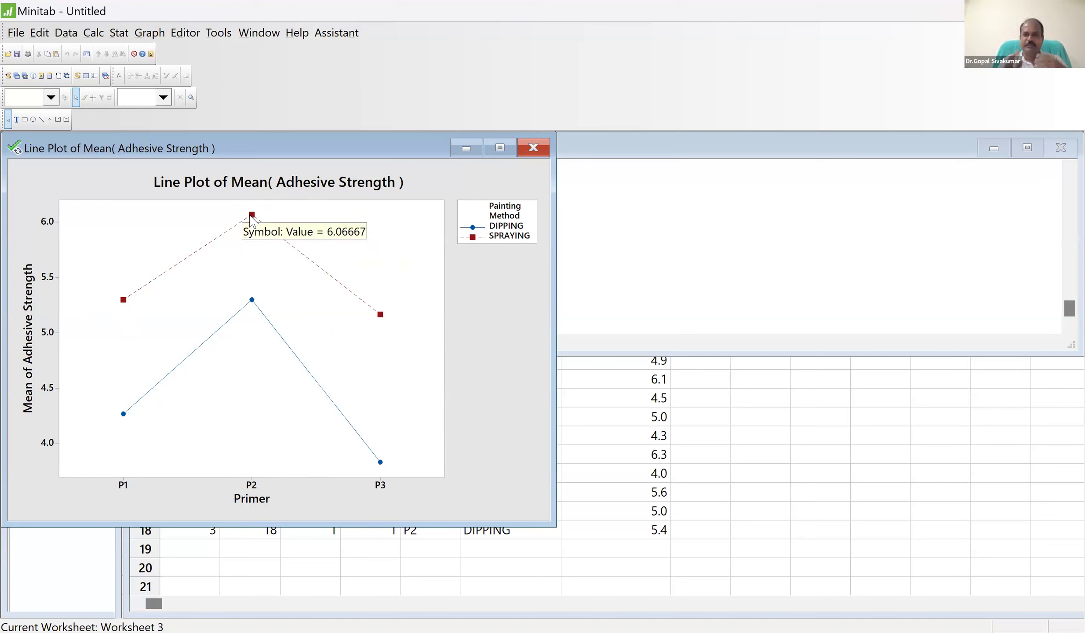
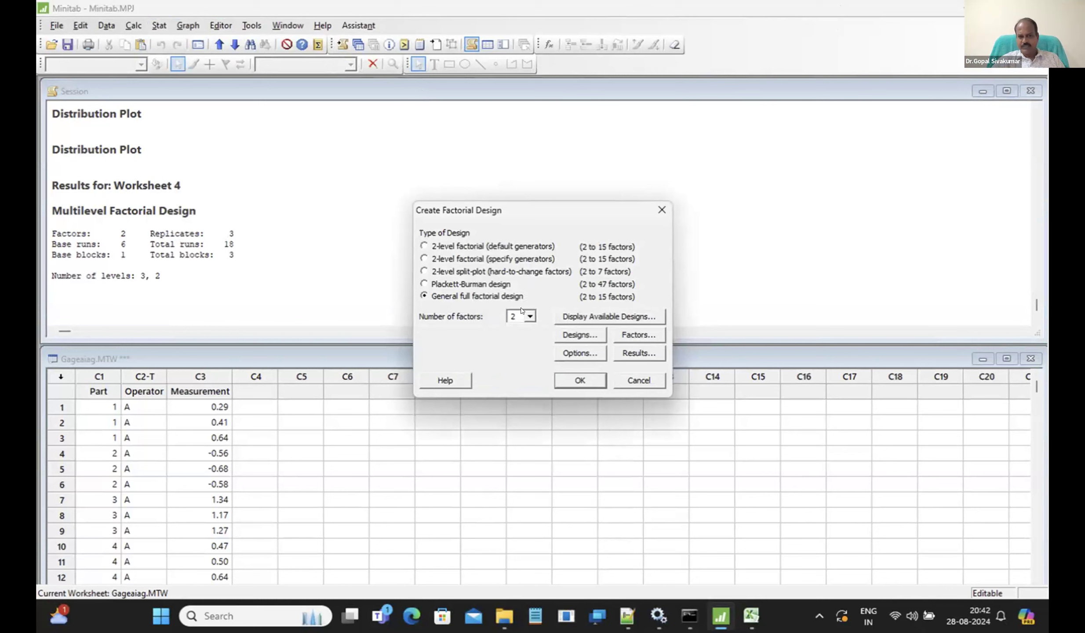
Accept the Primer and Painting Method design with 3 replicates blocked on replicates, and set both factors' type to Text
{"action": "left_click", "coordinate": [590, 333]}
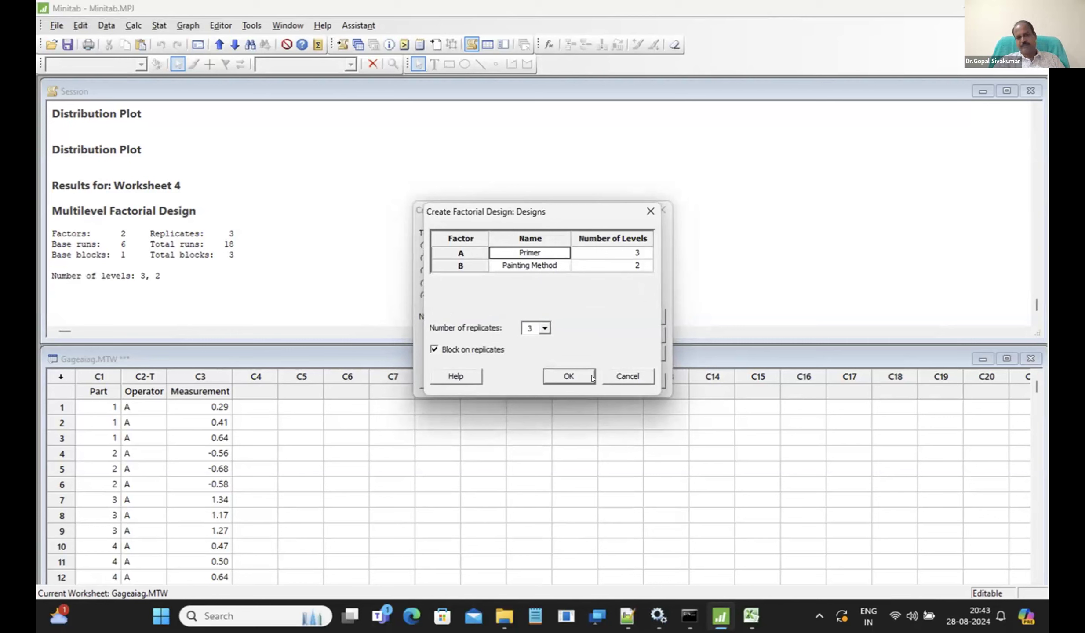
{"action": "left_click", "coordinate": [569, 376]}
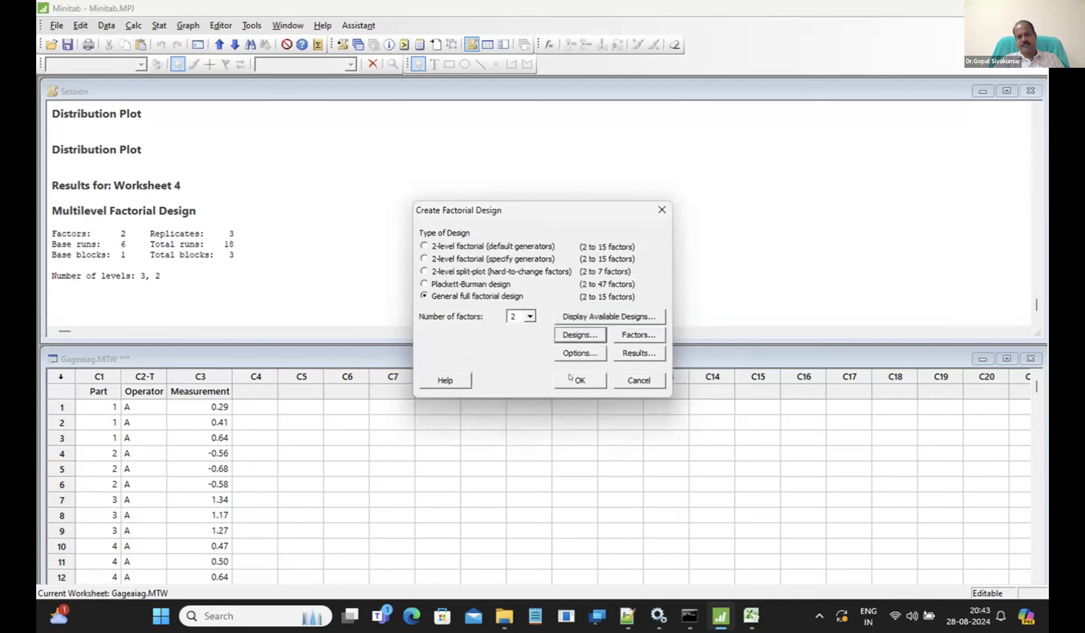
{"action": "left_click", "coordinate": [633, 339]}
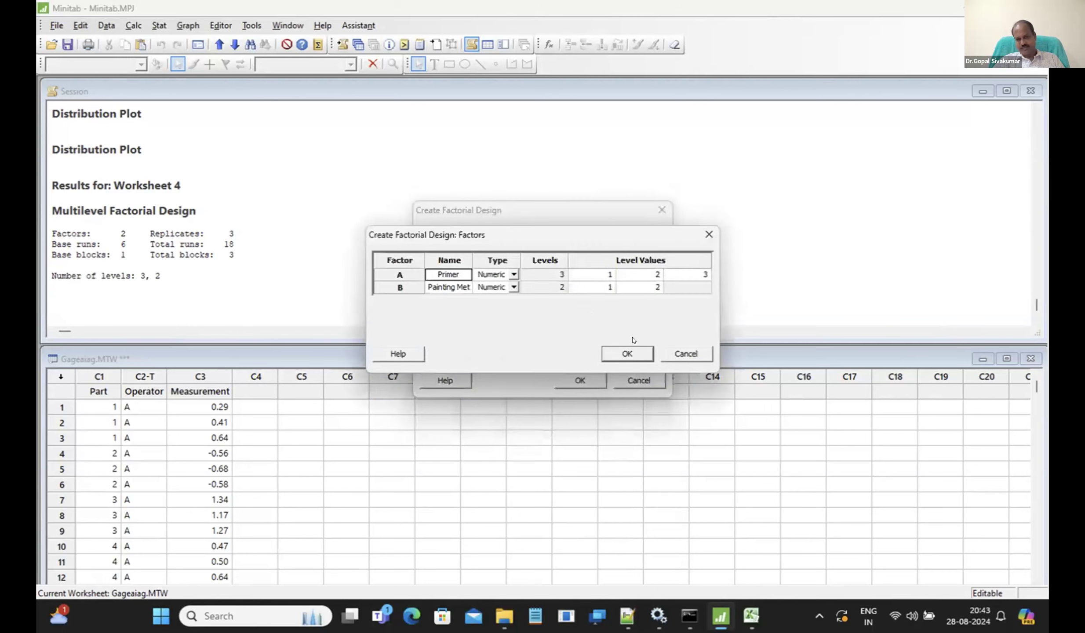
{"action": "left_click", "coordinate": [513, 274]}
{"action": "left_click", "coordinate": [491, 297]}
{"action": "left_click", "coordinate": [490, 287]}
{"action": "left_click", "coordinate": [491, 287]}
{"action": "left_click", "coordinate": [491, 309]}
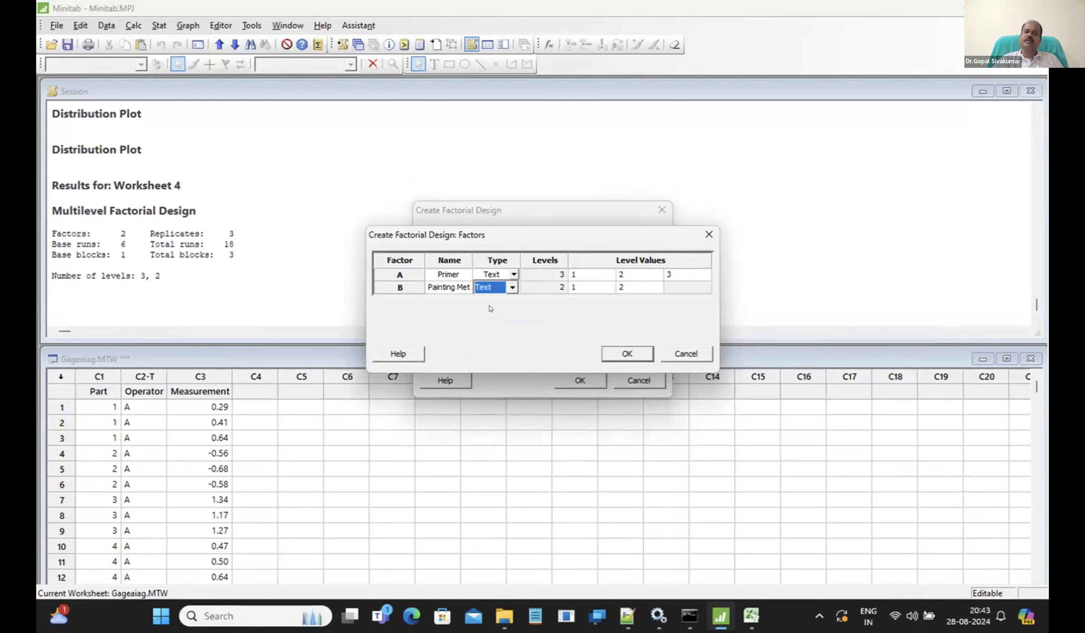
Set the Primer factor's three level values to P1, P2 and P3
{"action": "left_click", "coordinate": [584, 274]}
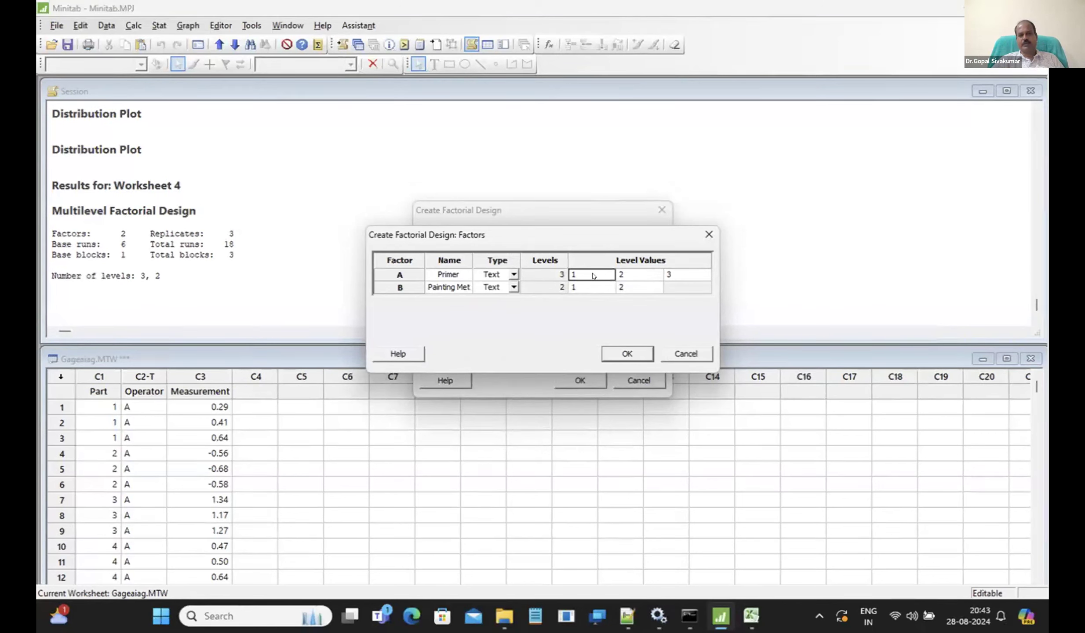
{"action": "type", "text": "P1"}
{"action": "left_click", "coordinate": [625, 276]}
{"action": "type", "text": "P2"}
{"action": "left_click", "coordinate": [679, 273]}
{"action": "type", "text": "P3"}
Set the Painting Method levels to Dipping and Spraying, and generate the full factorial design worksheet
{"action": "left_click", "coordinate": [579, 287]}
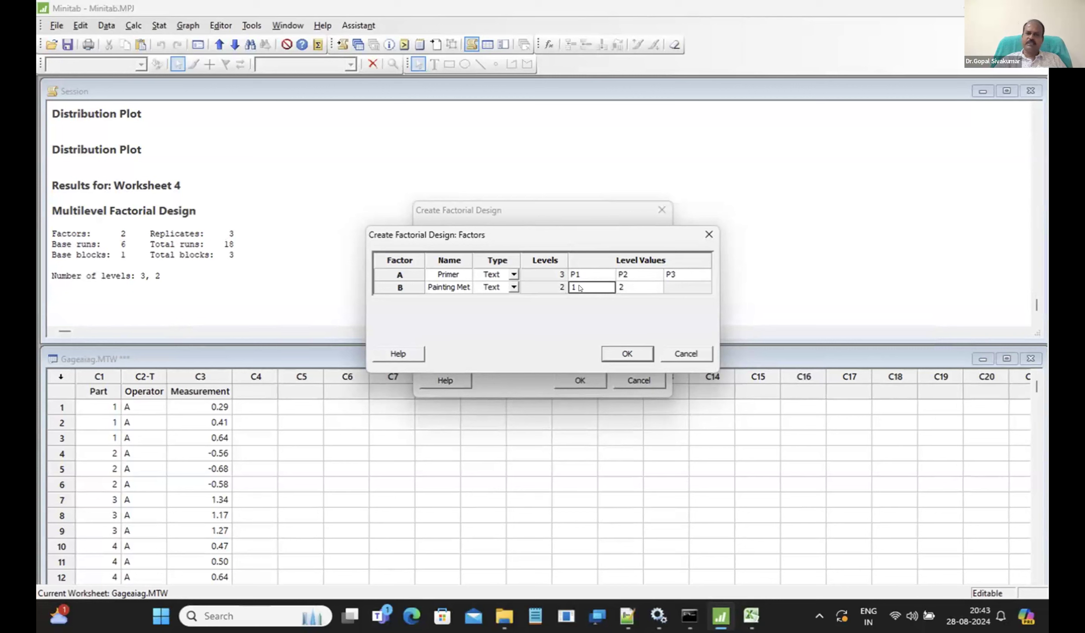
{"action": "type", "text": "P"}
{"action": "key", "text": "BackSpace"}
{"action": "type", "text": "Dipping"}
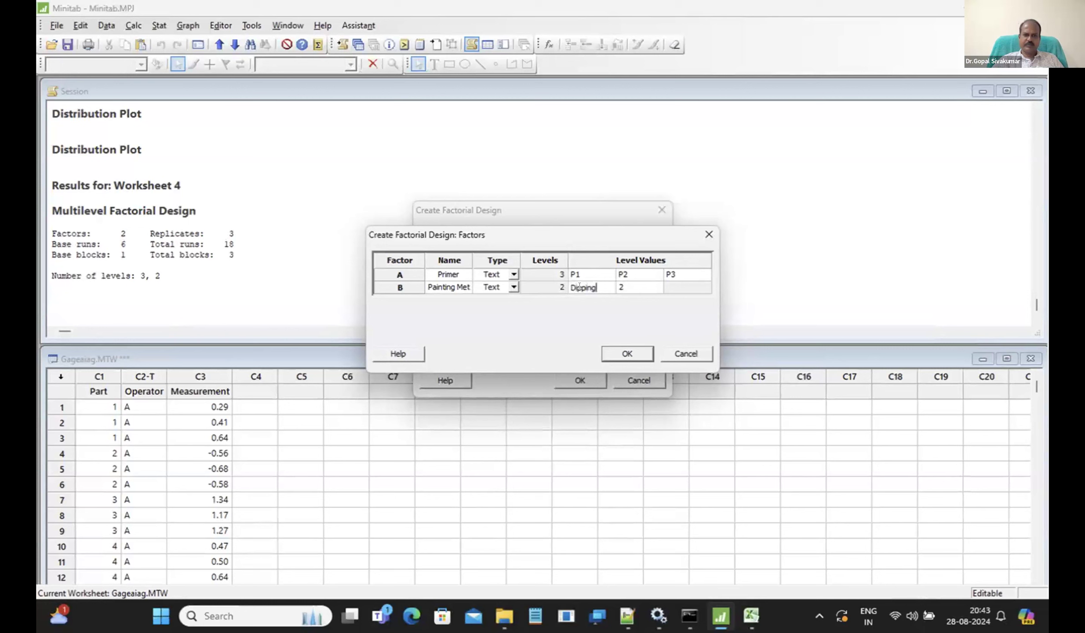
{"action": "left_click", "coordinate": [616, 288]}
{"action": "double_click", "coordinate": [615, 288]}
{"action": "type", "text": "Sprayi"}
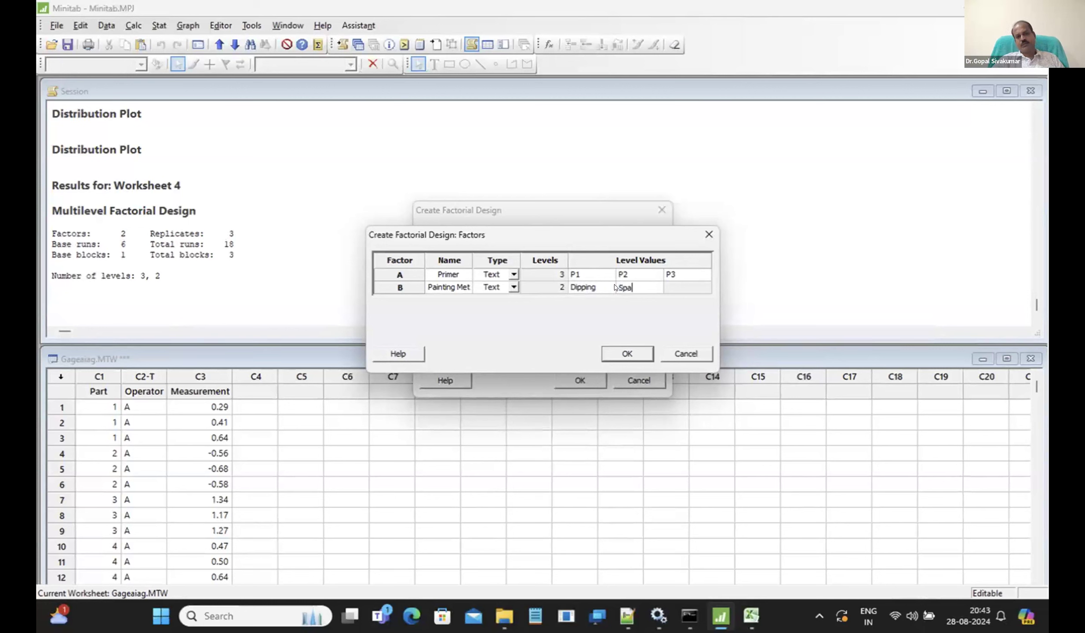
{"action": "type", "text": "ng"}
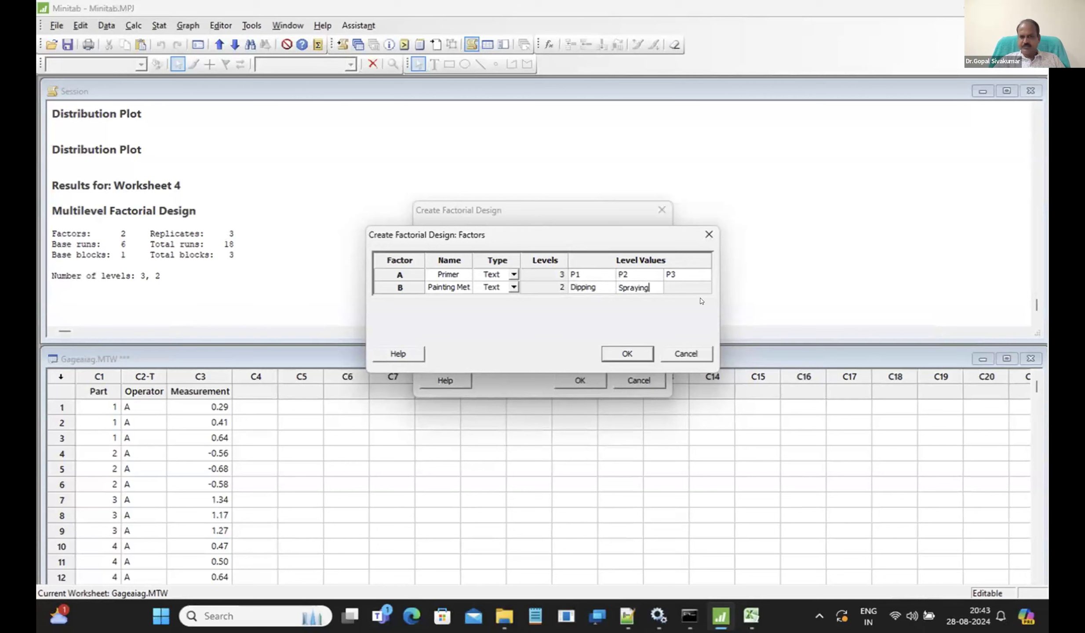
{"action": "left_click", "coordinate": [628, 354]}
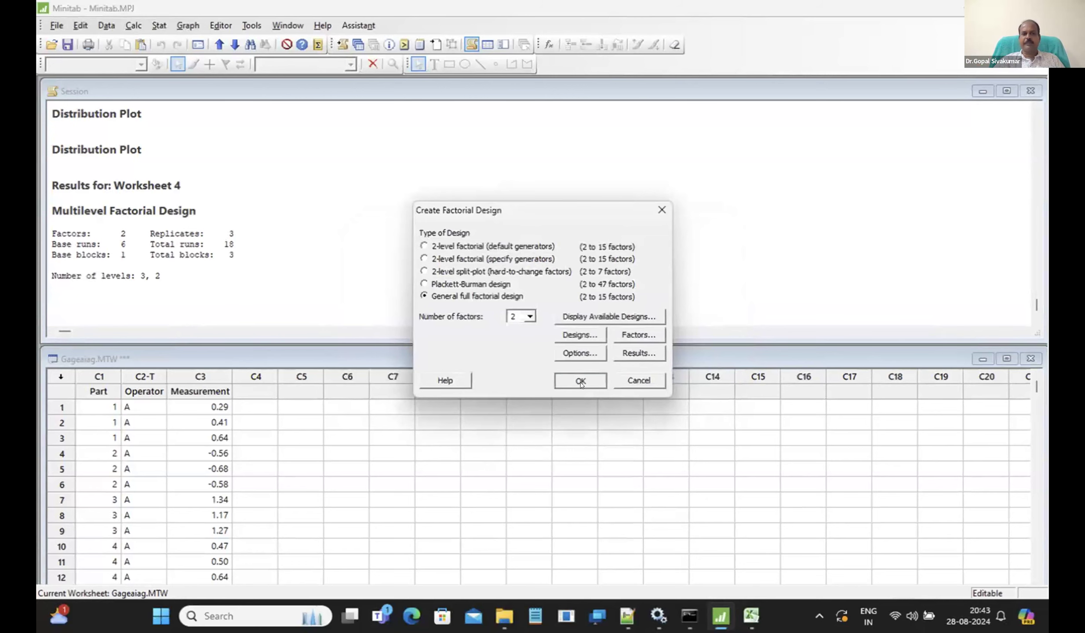
{"action": "left_click", "coordinate": [580, 381]}
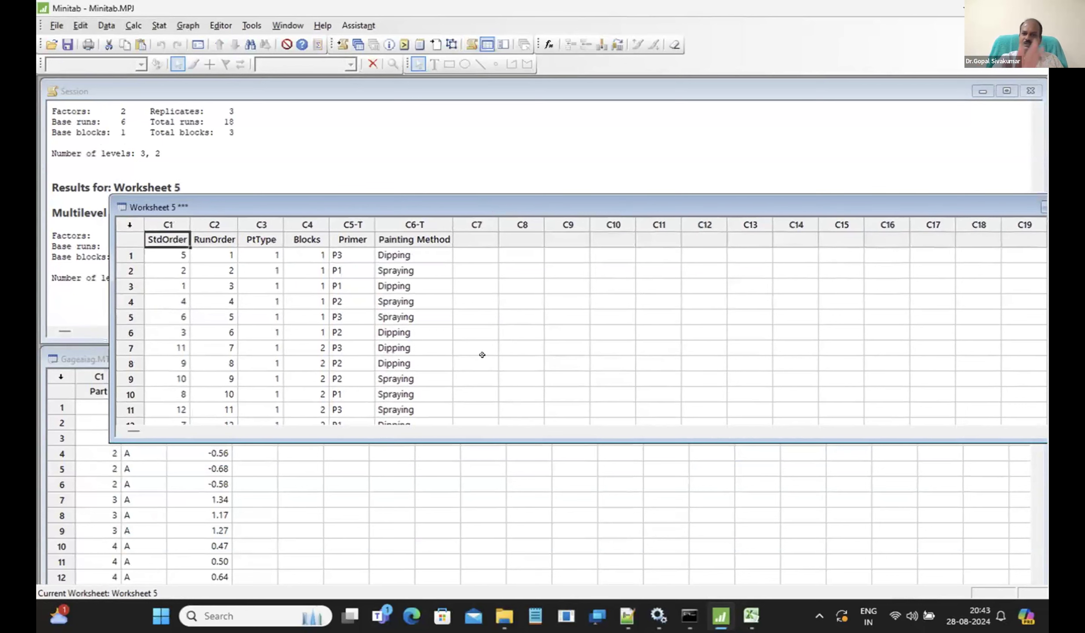
Resize and reposition the Worksheet 5 window so that all 18 design runs and its full width fit on screen
{"action": "left_click_drag", "start_coordinate": [522, 435], "coordinate": [525, 556]}
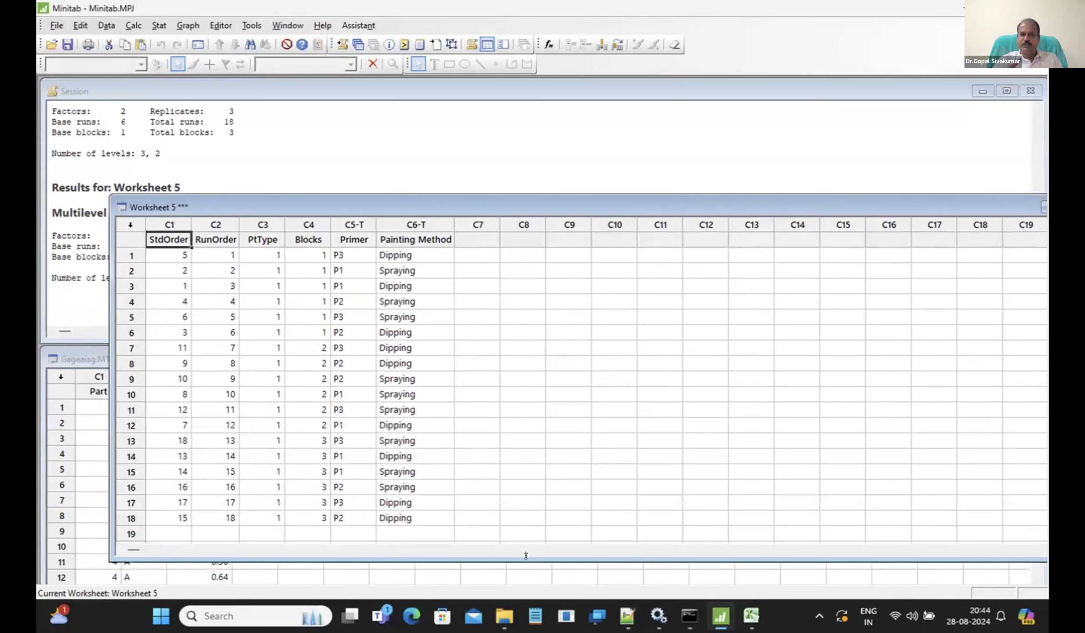
{"action": "left_click_drag", "start_coordinate": [522, 209], "coordinate": [503, 142]}
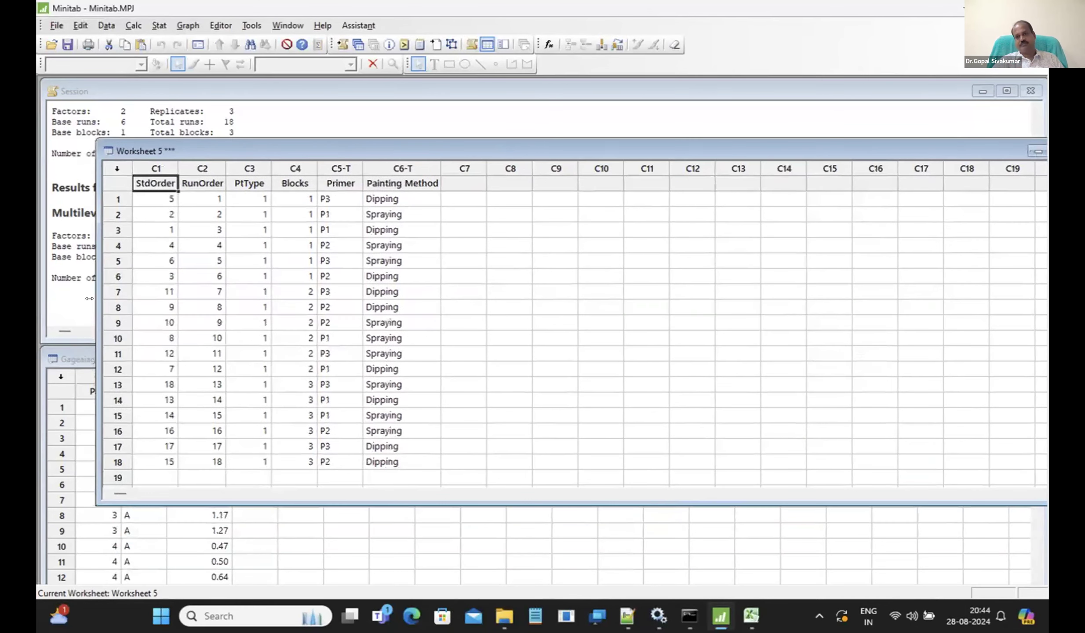
{"action": "left_click_drag", "start_coordinate": [89, 299], "coordinate": [263, 299]}
{"action": "left_click_drag", "start_coordinate": [771, 148], "coordinate": [644, 139]}
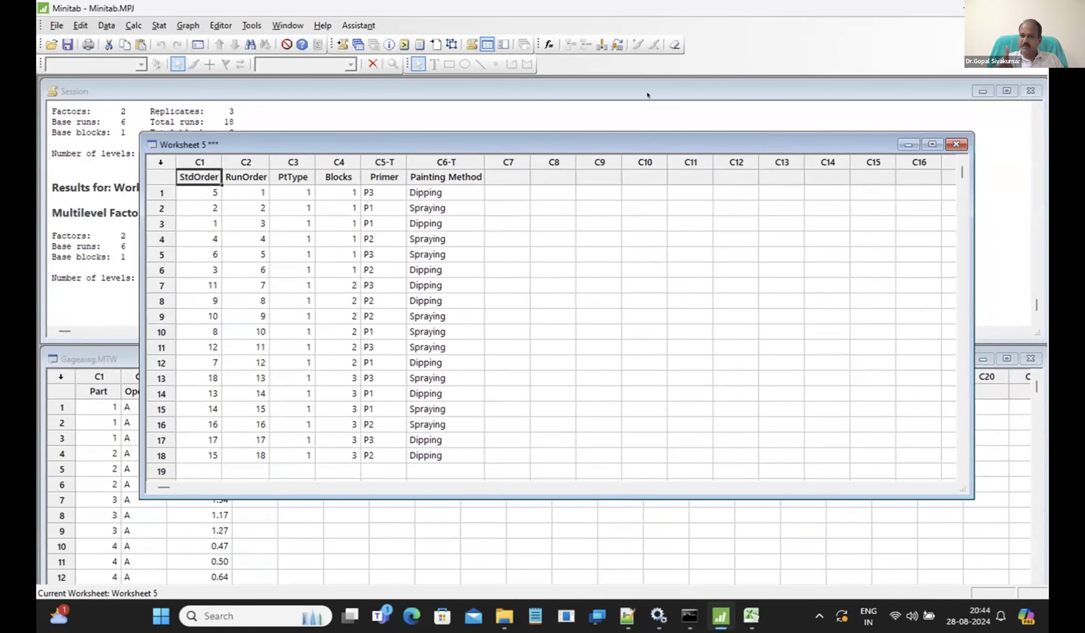
Name column C7 of Worksheet 5 Adhesive Strength and shift the worksheet window slightly
{"action": "mouse_move", "coordinate": [715, 4]}
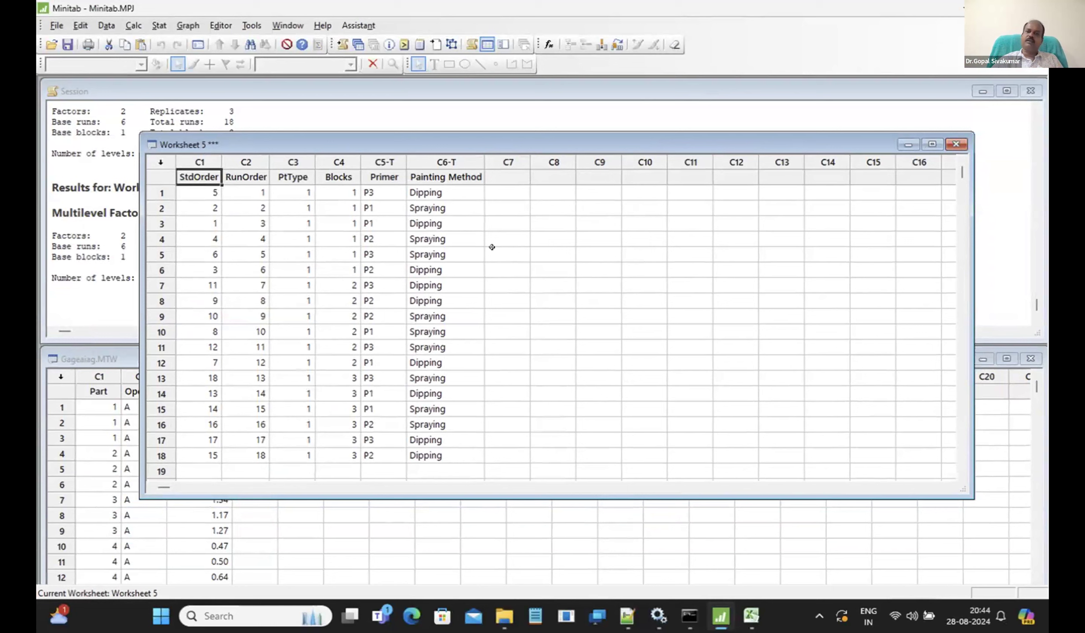
{"action": "left_click", "coordinate": [517, 175]}
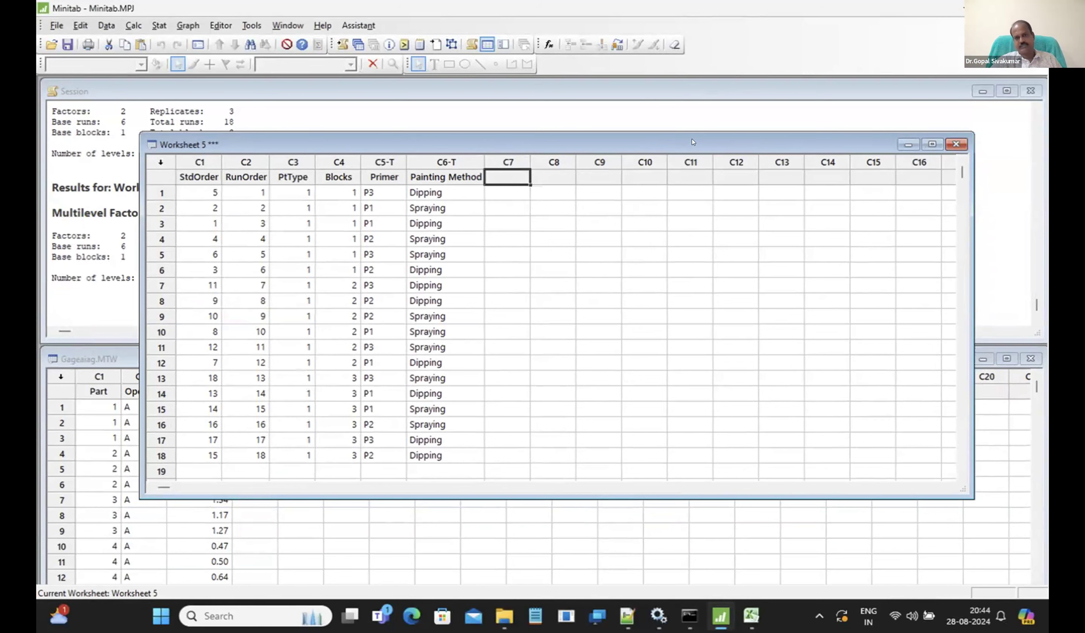
{"action": "left_click_drag", "start_coordinate": [691, 142], "coordinate": [732, 146]}
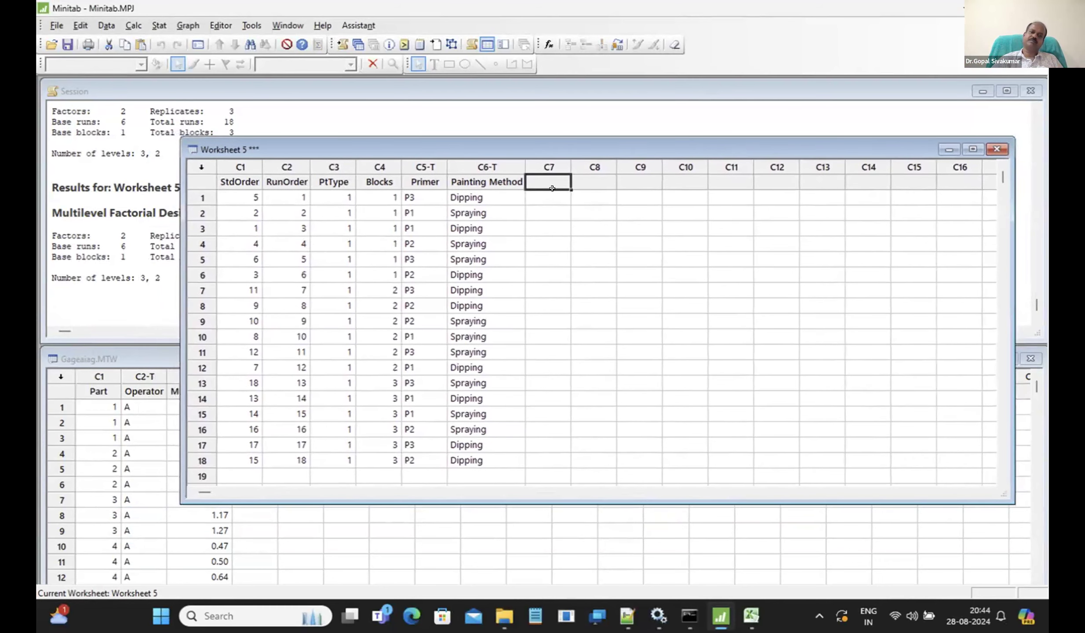
{"action": "type", "text": "Adhesive Strength"}
{"action": "key", "text": "Return"}
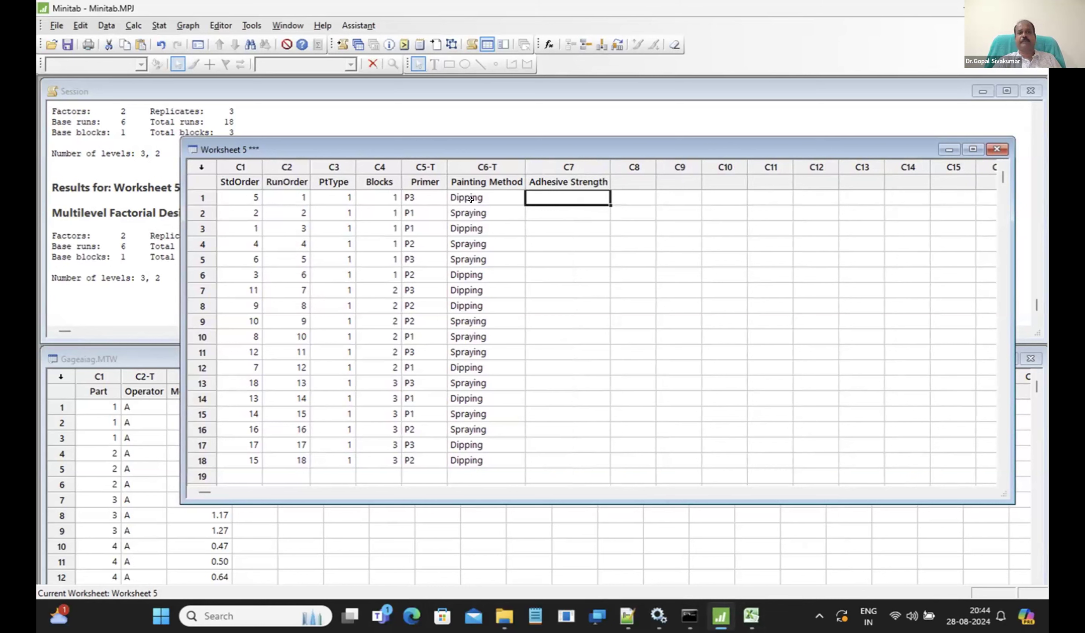
Enter adhesive strengths for the P1 Spraying runs: 5.4 in row 2, 4.9 in row 10 and 5.6 in row 15
{"action": "left_click", "coordinate": [551, 209]}
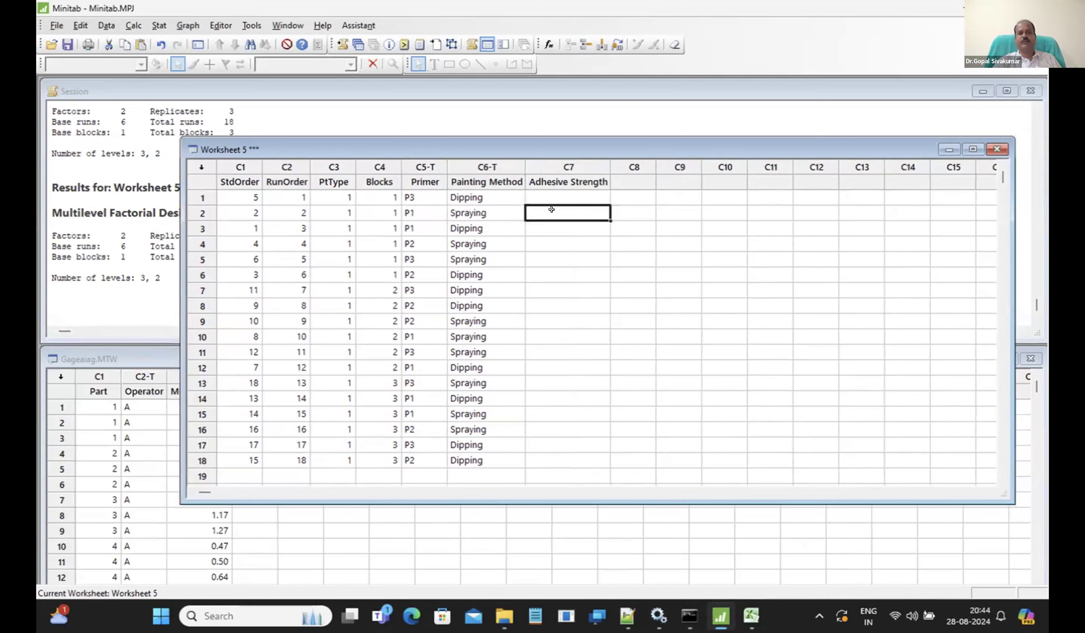
{"action": "type", "text": "5.4"}
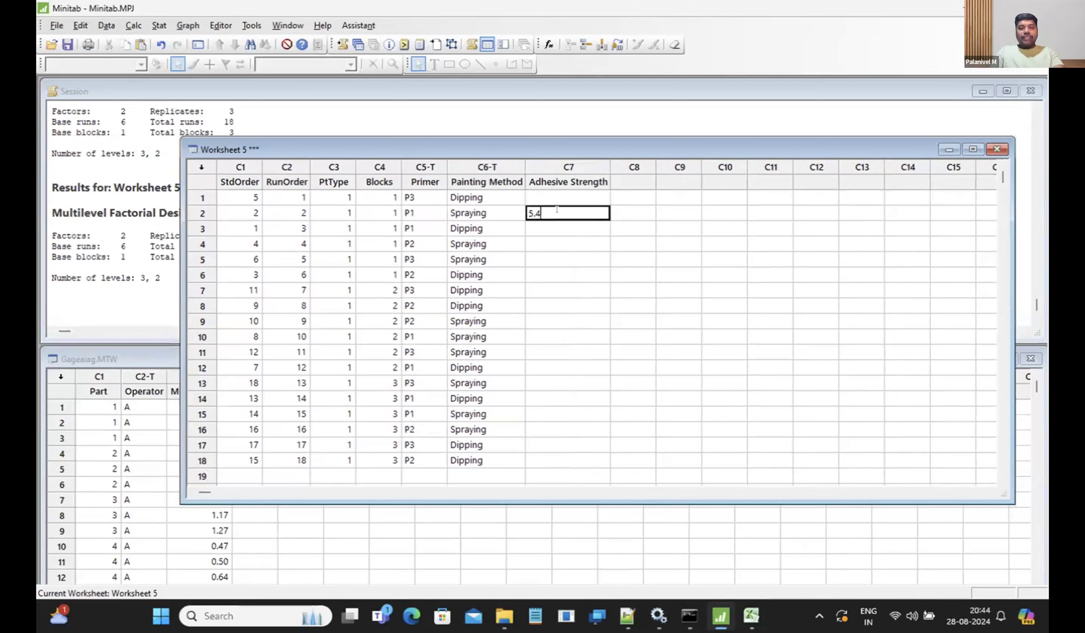
{"action": "key", "text": "Return"}
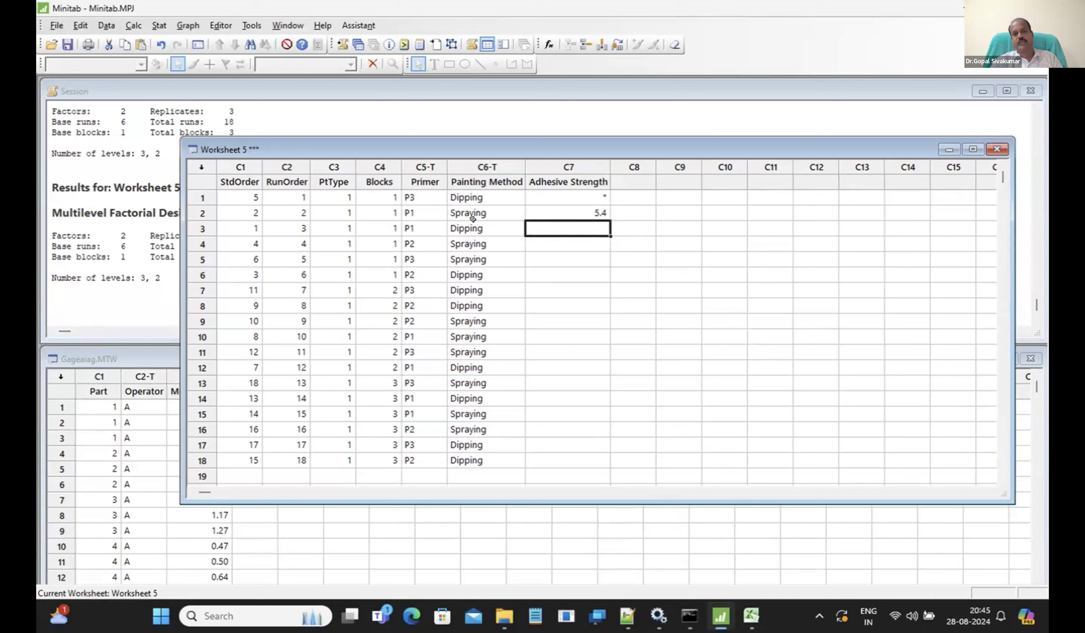
{"action": "left_click", "coordinate": [538, 235]}
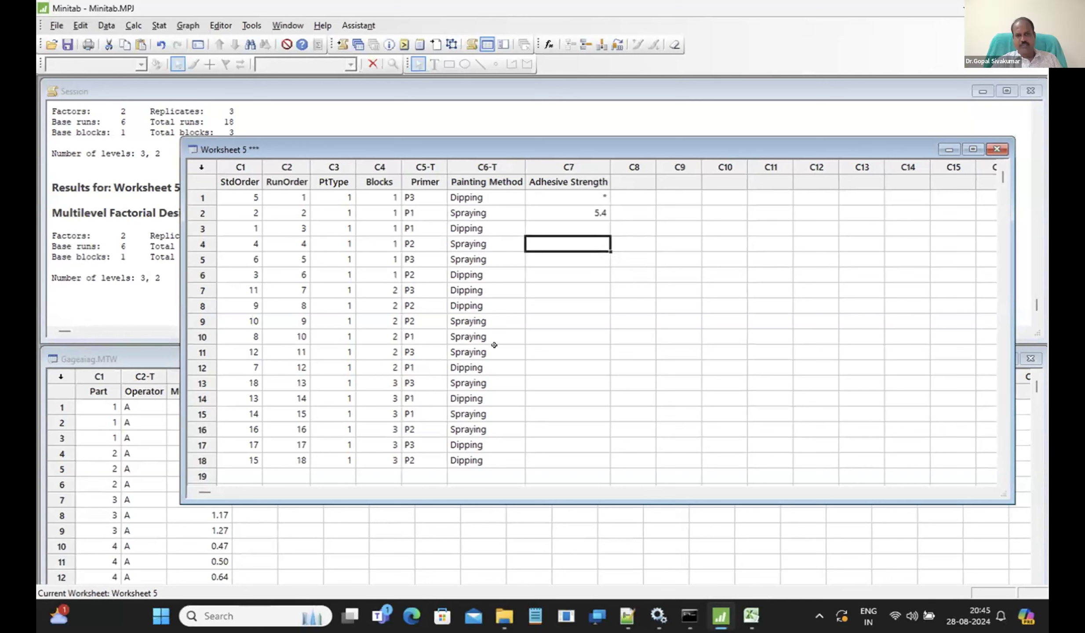
{"action": "left_click", "coordinate": [458, 334]}
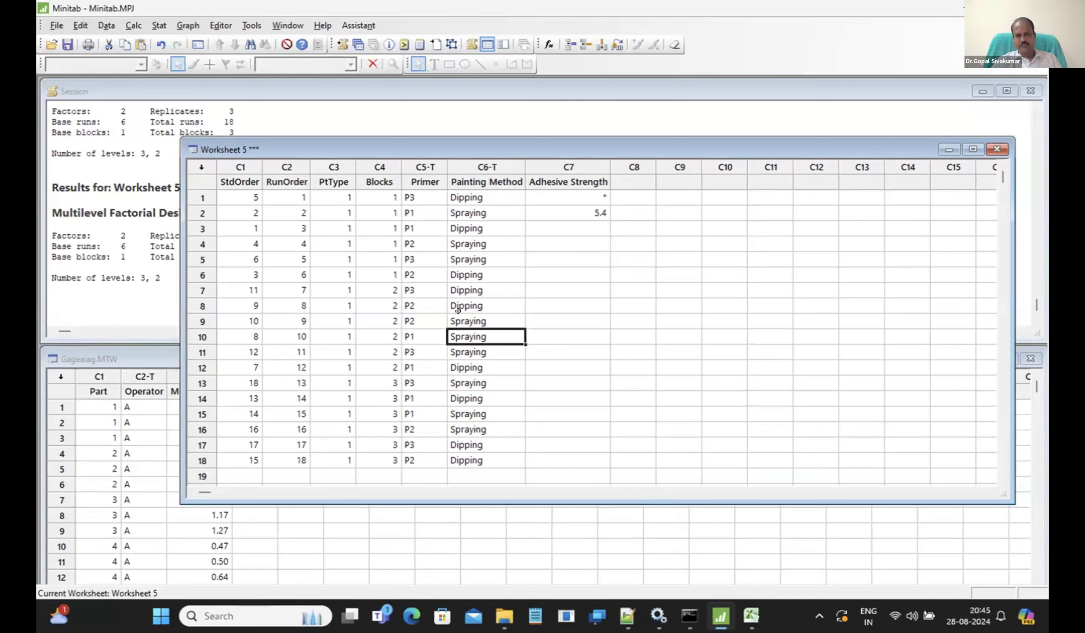
{"action": "key", "text": "Right"}
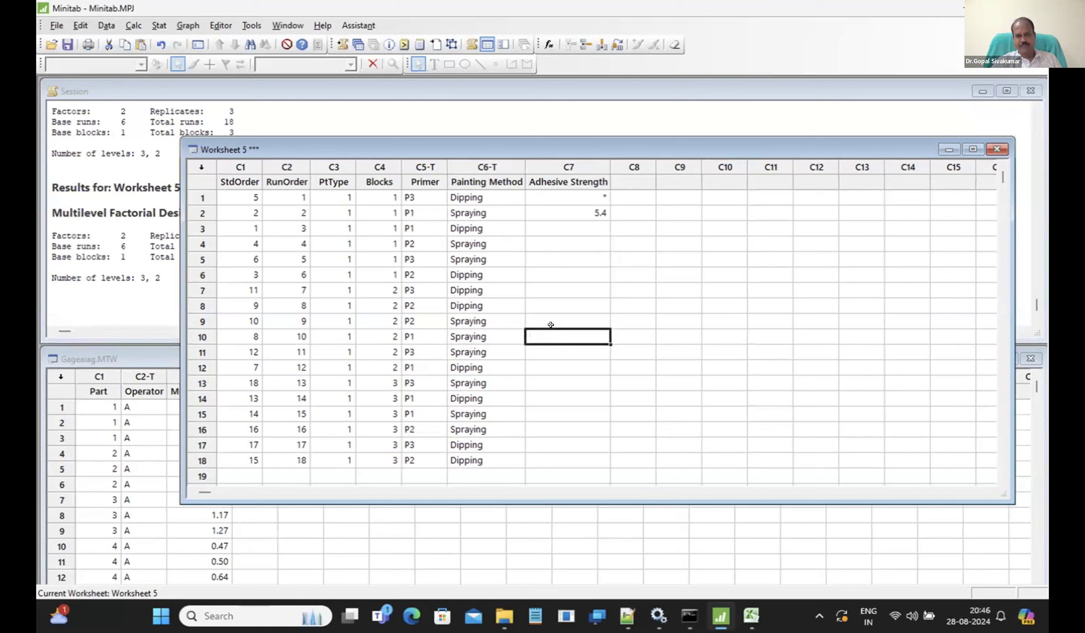
{"action": "type", "text": "4.9"}
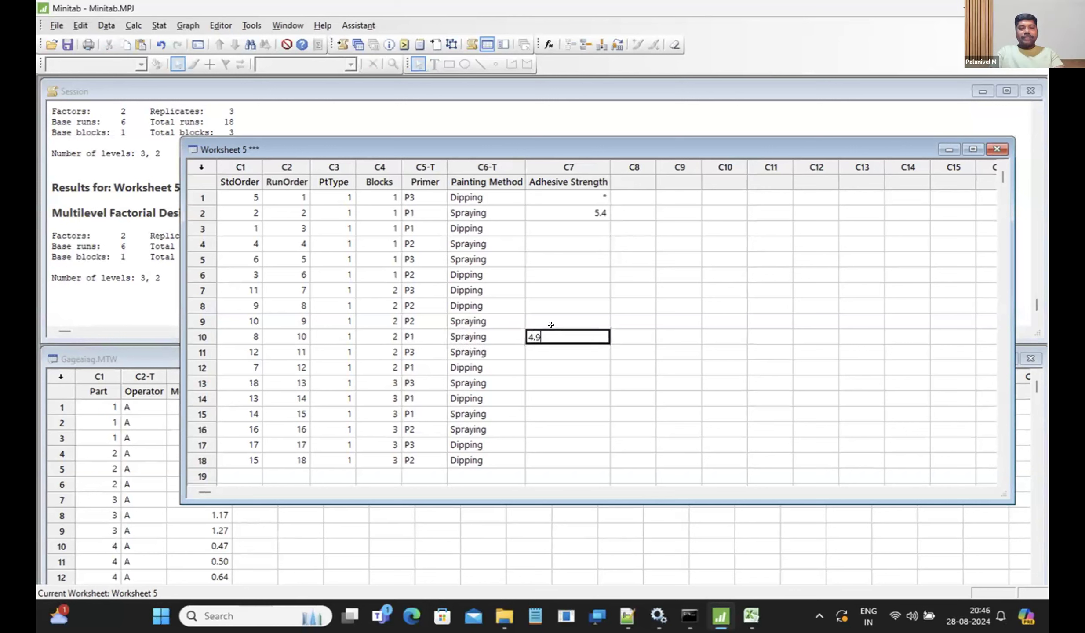
{"action": "key", "text": "Return"}
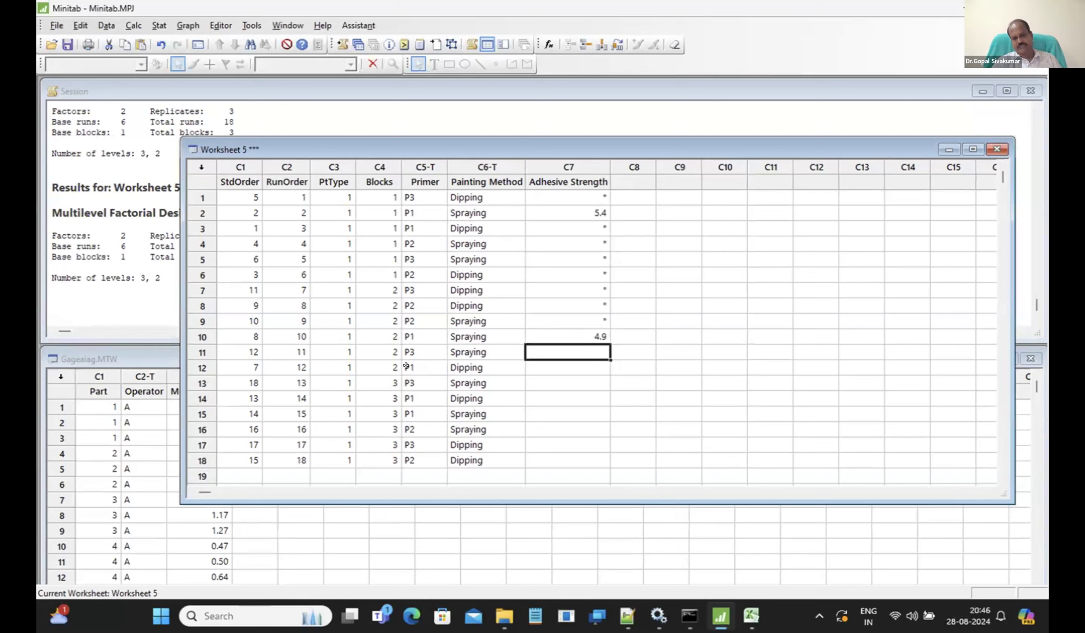
{"action": "left_click", "coordinate": [548, 411]}
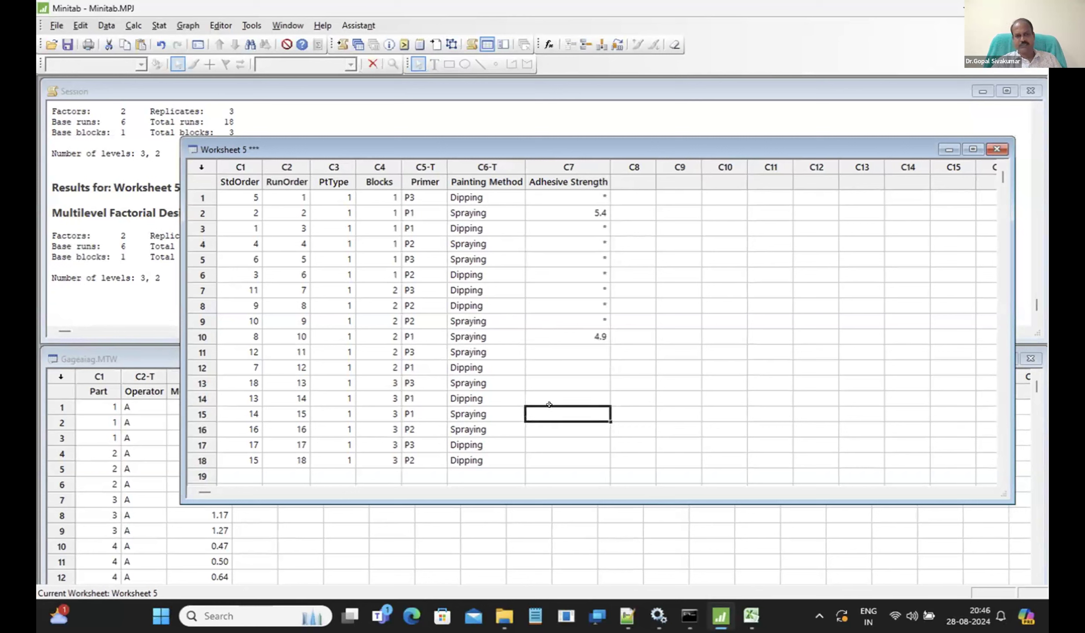
{"action": "type", "text": "5.6"}
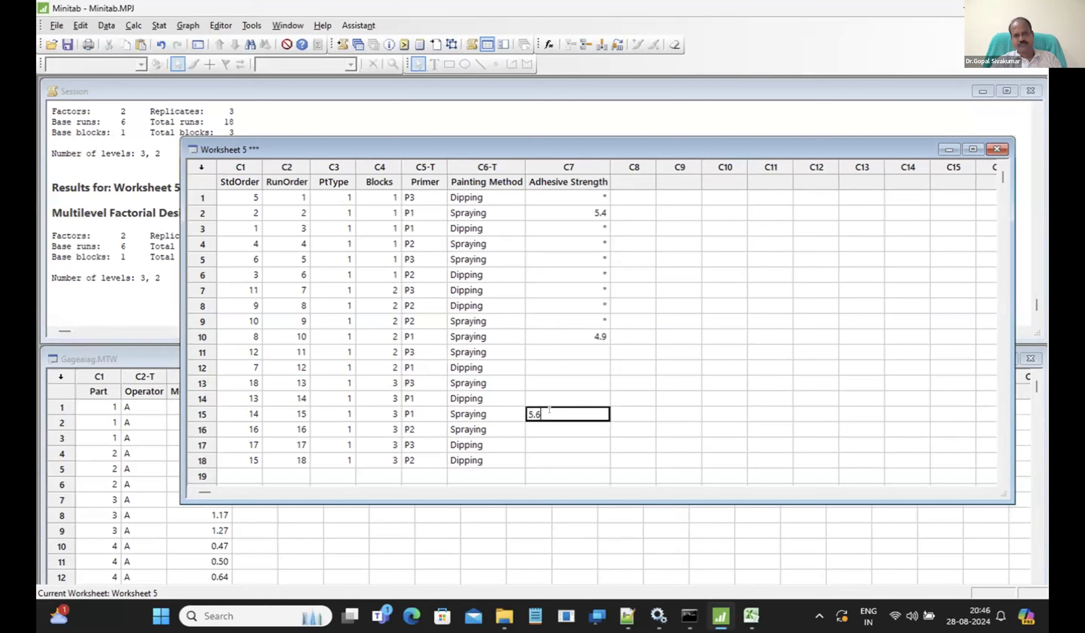
{"action": "key", "text": "Return"}
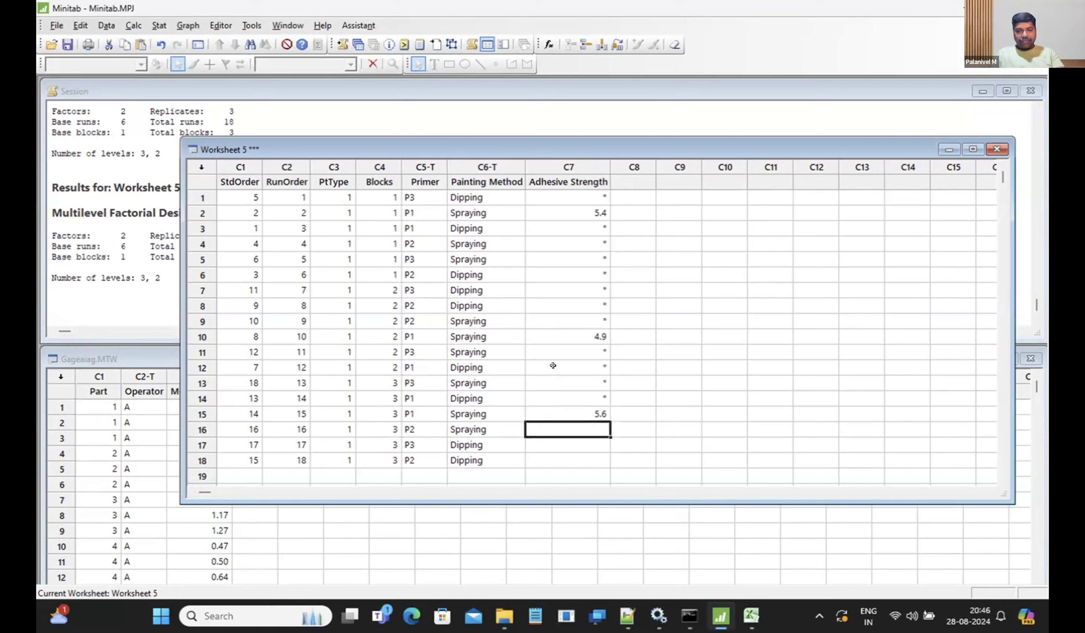
Enter adhesive strengths for the P3 Dipping runs: 3.8 in row 1, 3.7 in row 7 and 4.0 in row 17
{"action": "left_click", "coordinate": [576, 194]}
{"action": "type", "text": "3.8"}
{"action": "key", "text": "Return"}
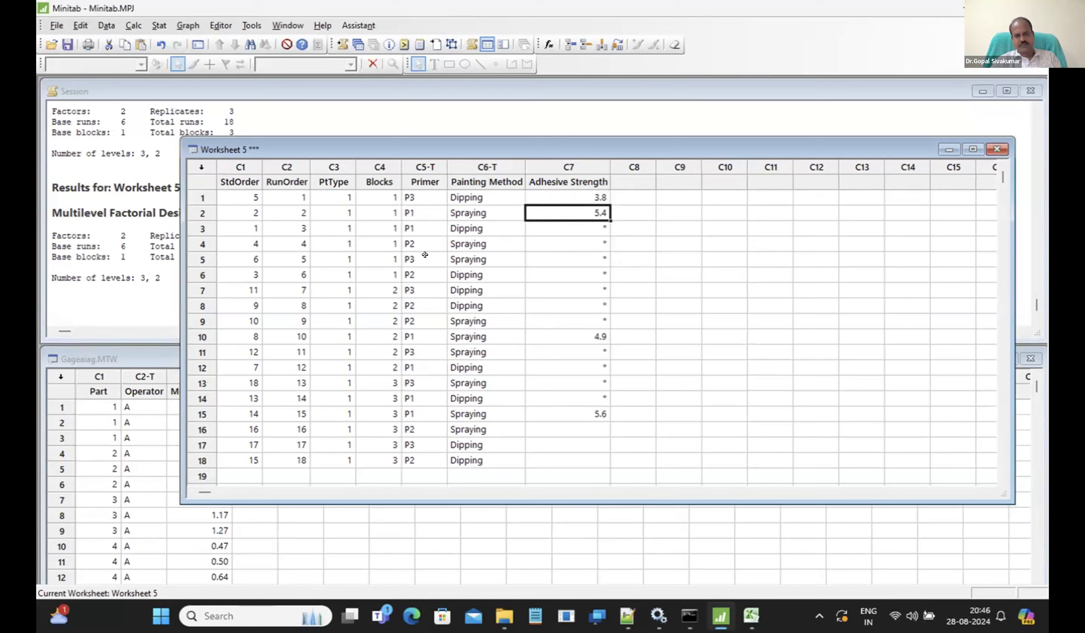
{"action": "left_click", "coordinate": [574, 282]}
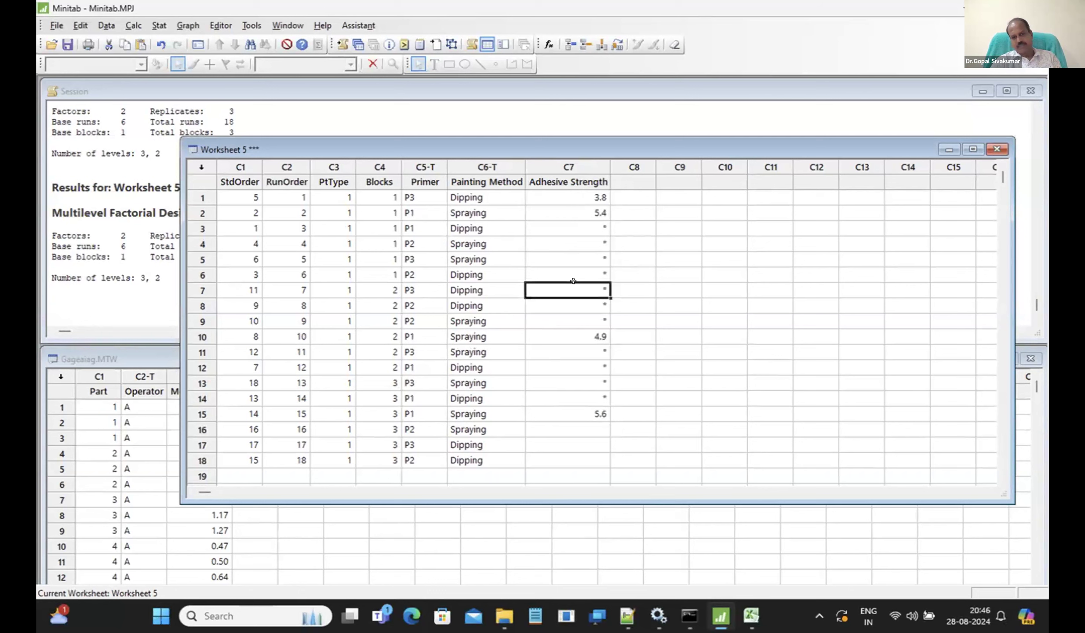
{"action": "type", "text": "3.7"}
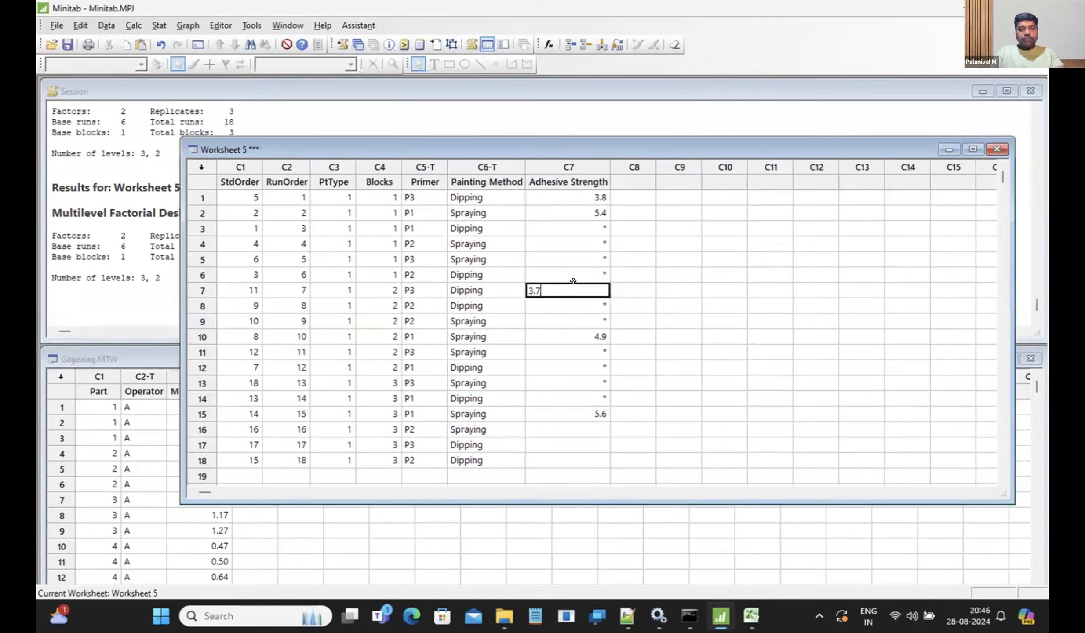
{"action": "key", "text": "Return"}
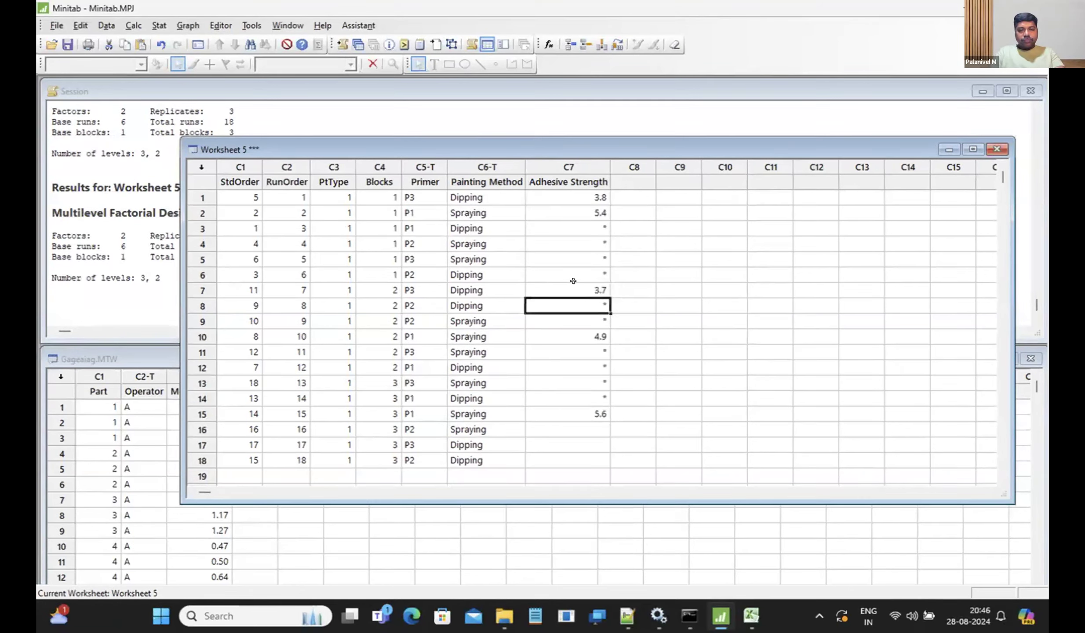
{"action": "left_click", "coordinate": [585, 390]}
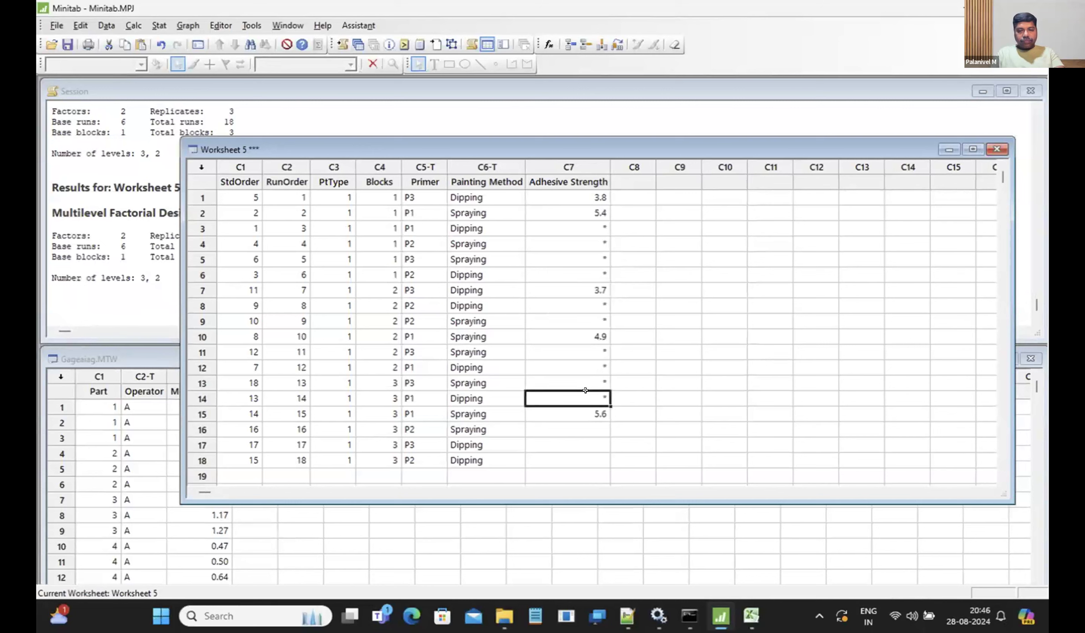
{"action": "left_click", "coordinate": [584, 378]}
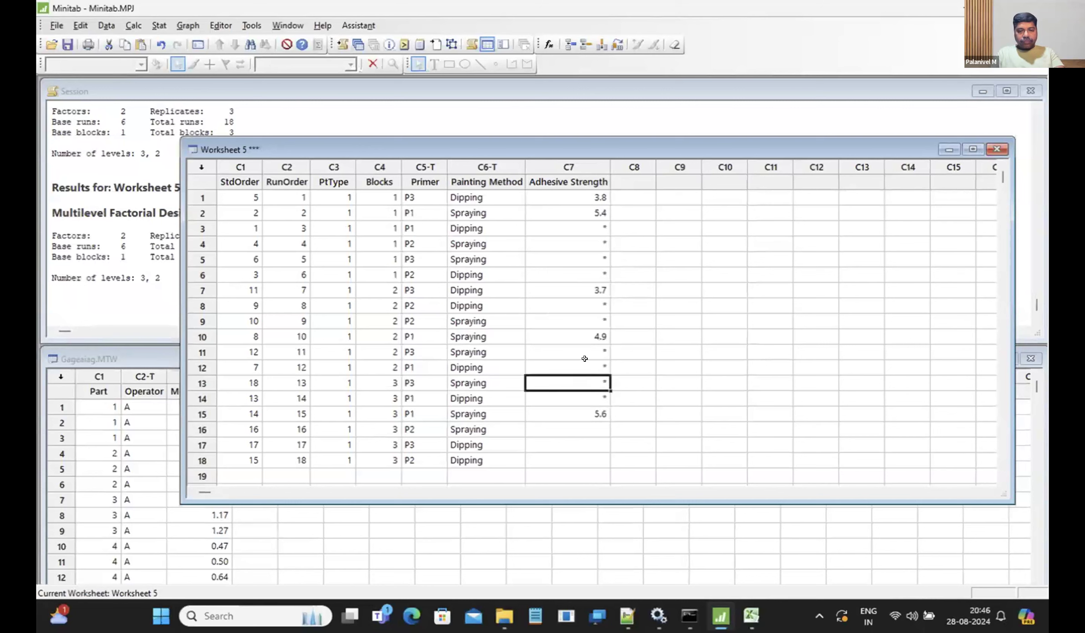
{"action": "left_click", "coordinate": [585, 360]}
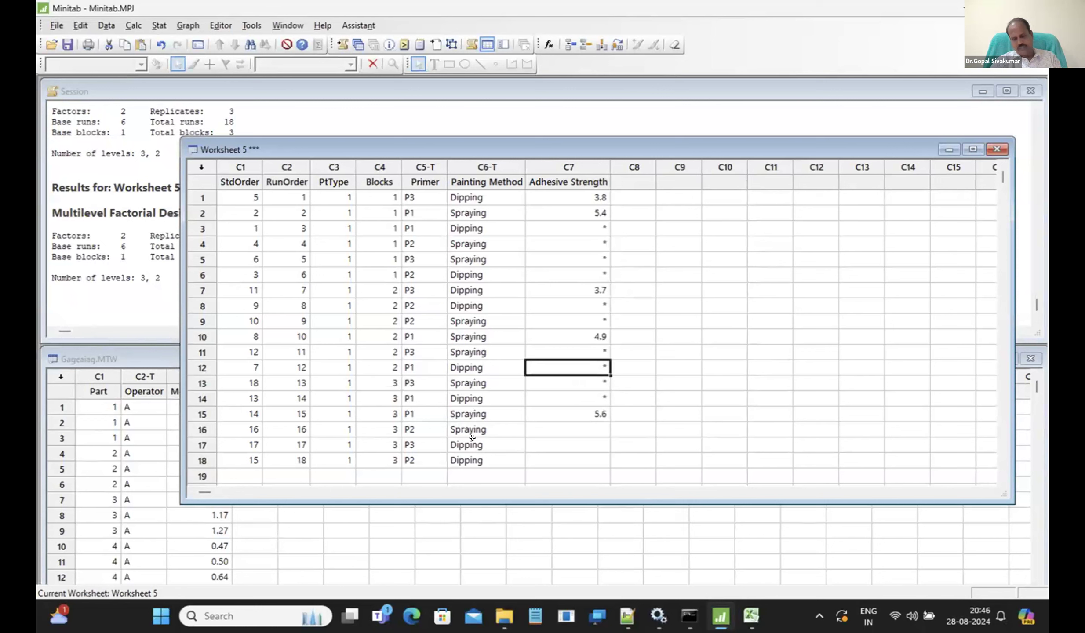
{"action": "left_click", "coordinate": [563, 436]}
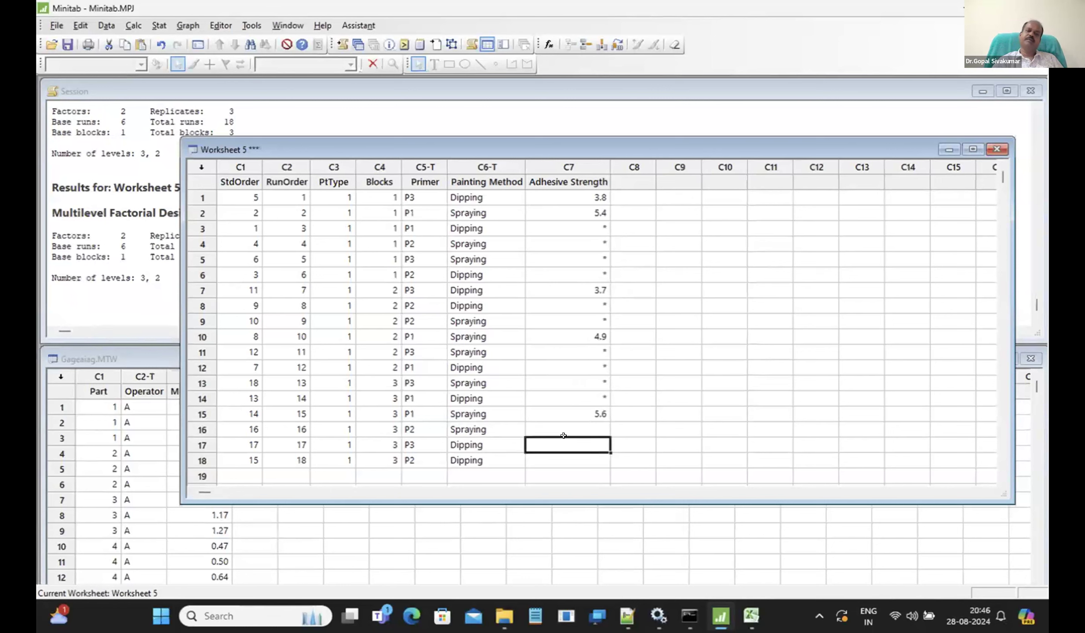
{"action": "type", "text": "4.0"}
{"action": "key", "text": "Return"}
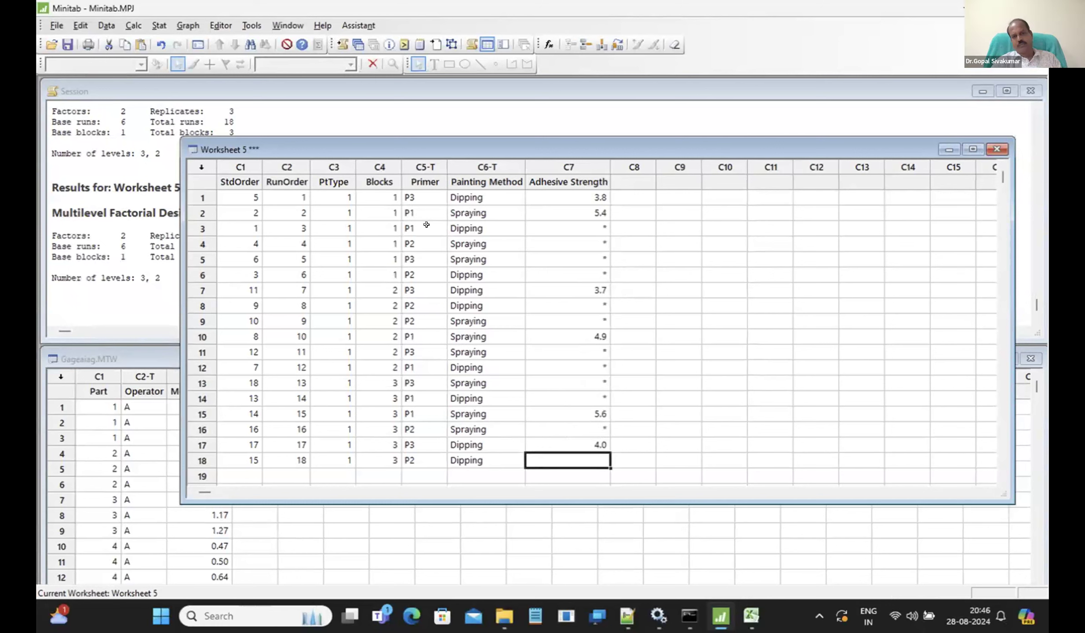
Enter adhesive strengths for the P1 Dipping runs: 4.0 in row 3, 4.5 in row 12 and 4.3 in row 14
{"action": "left_click", "coordinate": [585, 221]}
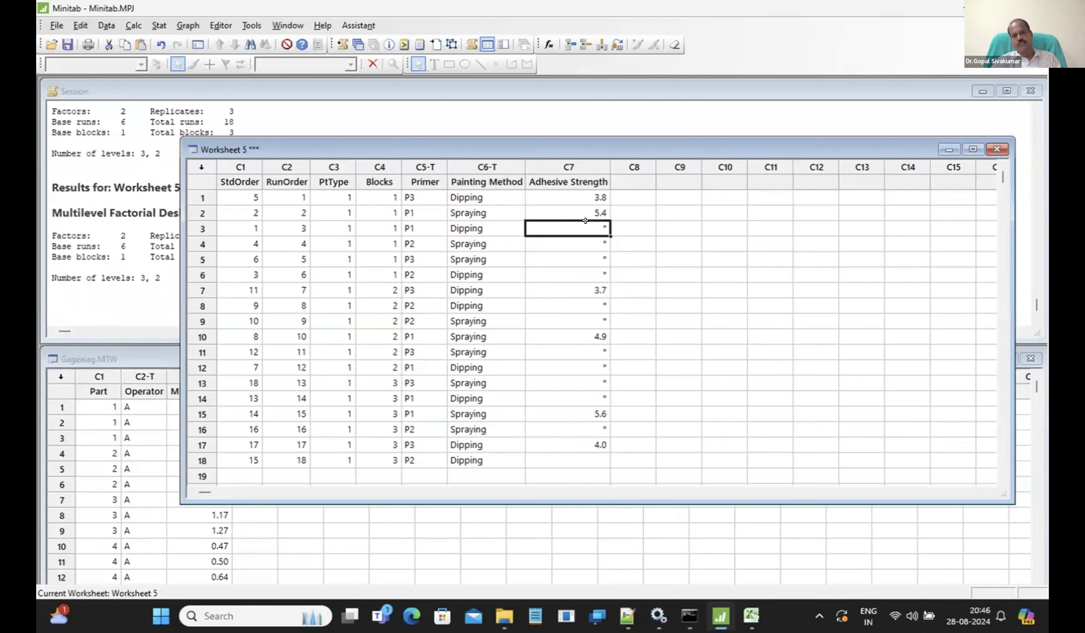
{"action": "type", "text": "4.0"}
{"action": "key", "text": "Return"}
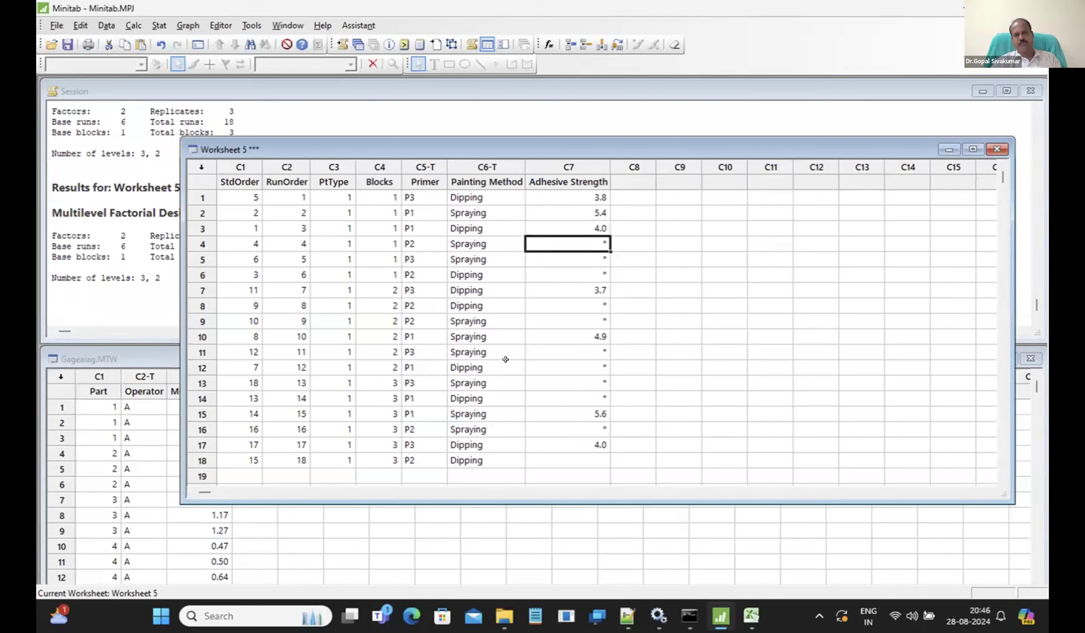
{"action": "left_click", "coordinate": [585, 360]}
{"action": "type", "text": "4.5"}
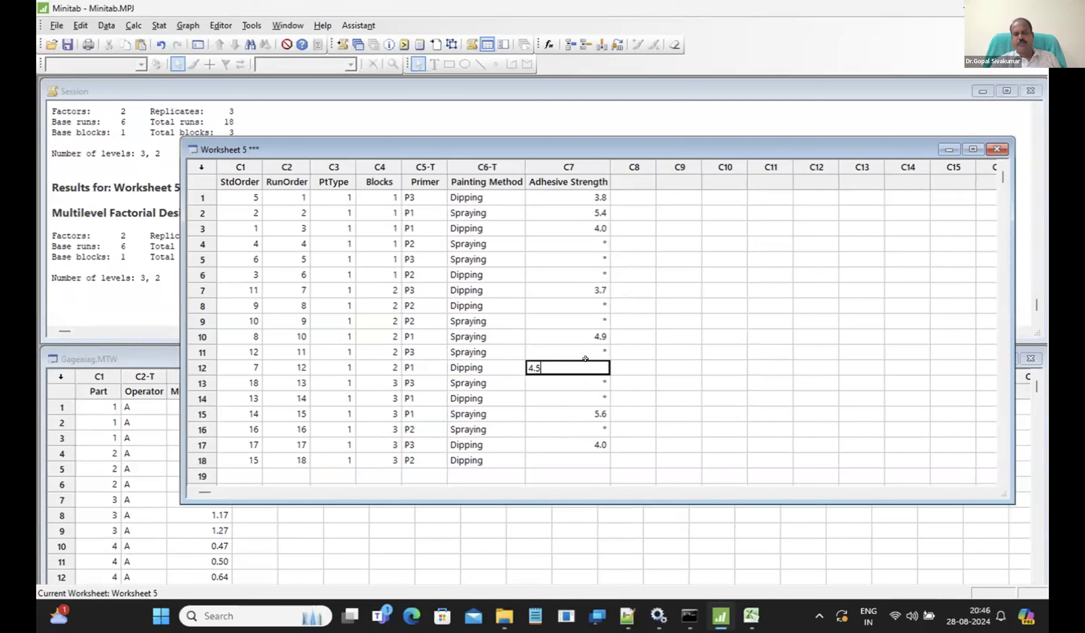
{"action": "key", "text": "Return"}
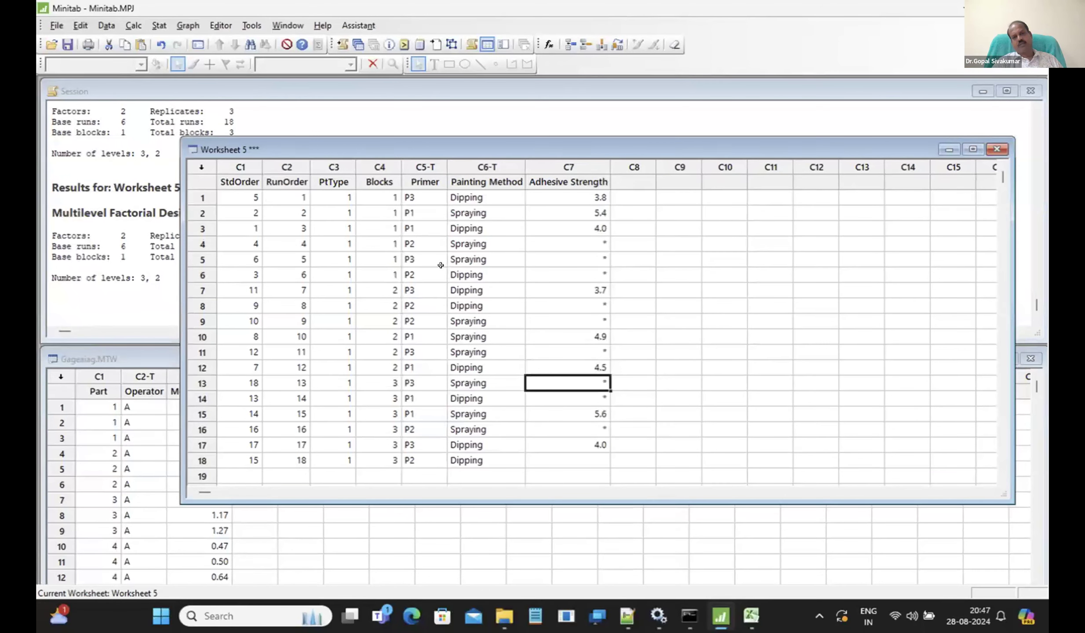
{"action": "left_click", "coordinate": [192, 390]}
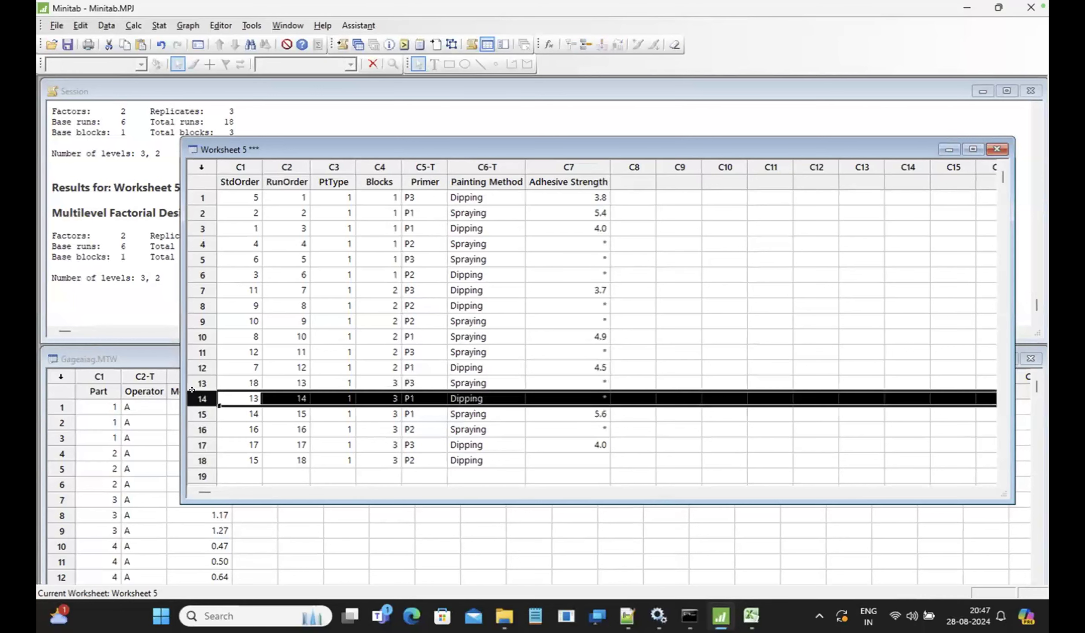
{"action": "left_click", "coordinate": [575, 393]}
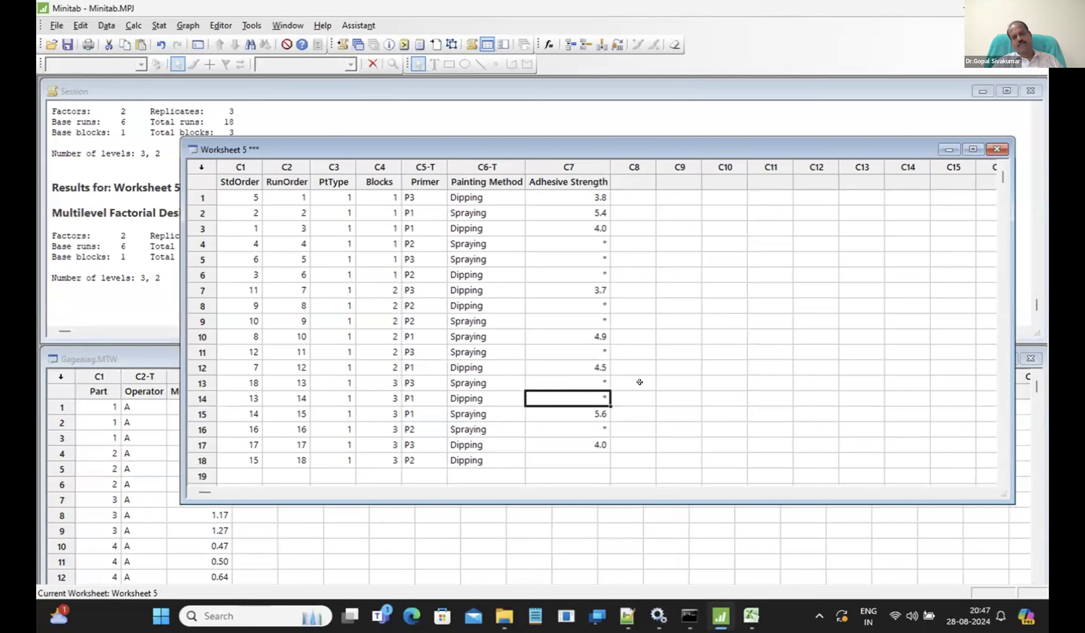
{"action": "type", "text": "4.3"}
{"action": "key", "text": "Return"}
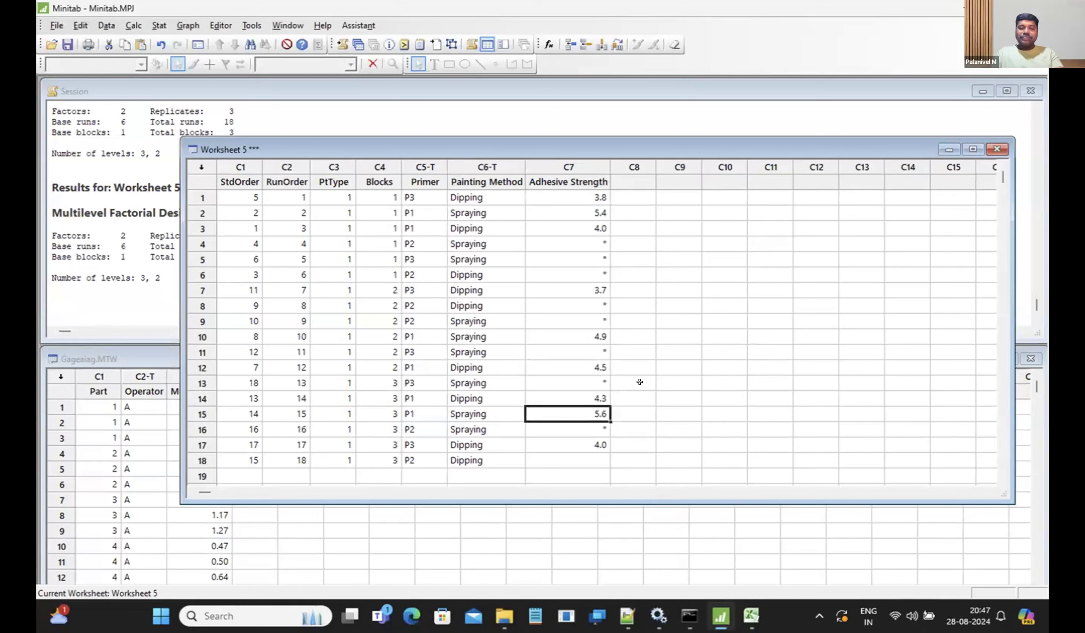
Enter adhesive strengths for the P2 Dipping runs: 5.6 in row 6, 4.9 in row 8 and 5.4 in row 18
{"action": "left_click", "coordinate": [572, 237]}
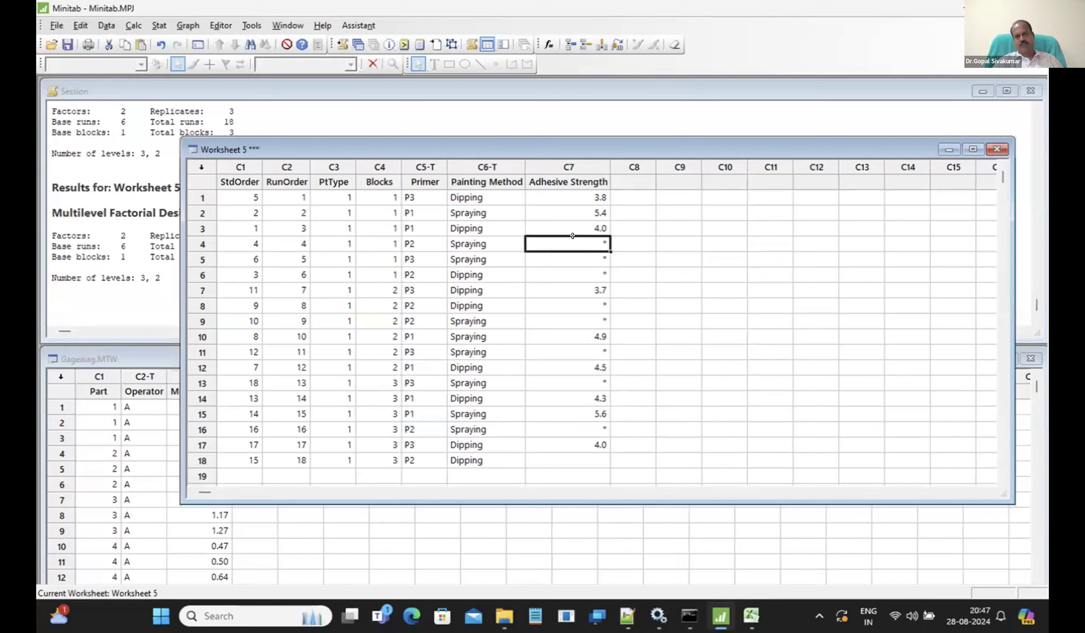
{"action": "left_click", "coordinate": [571, 268]}
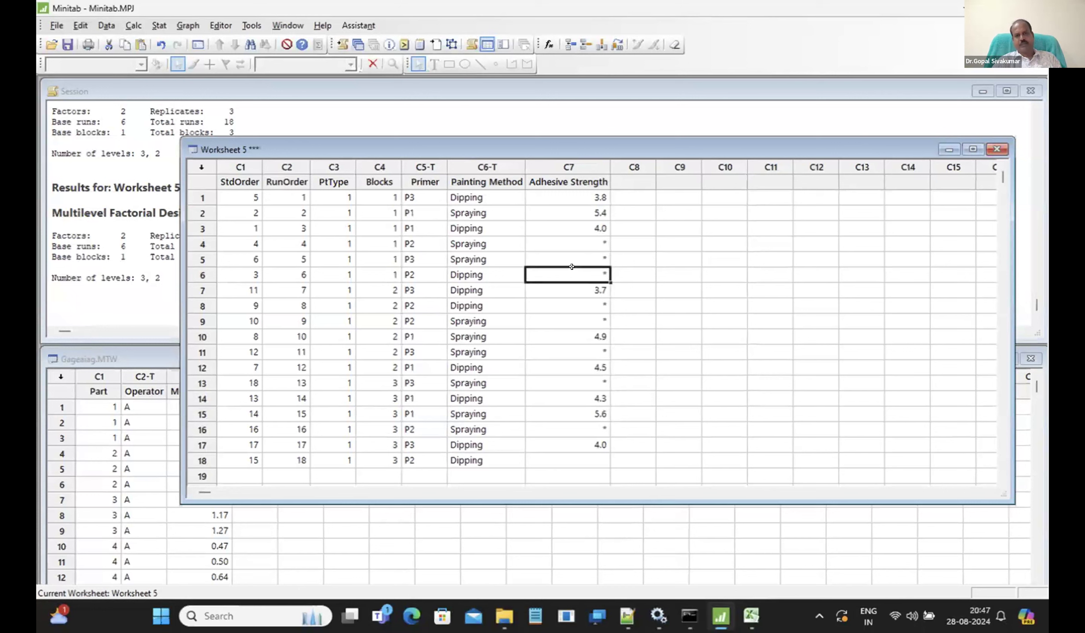
{"action": "type", "text": "5.6"}
{"action": "key", "text": "Return"}
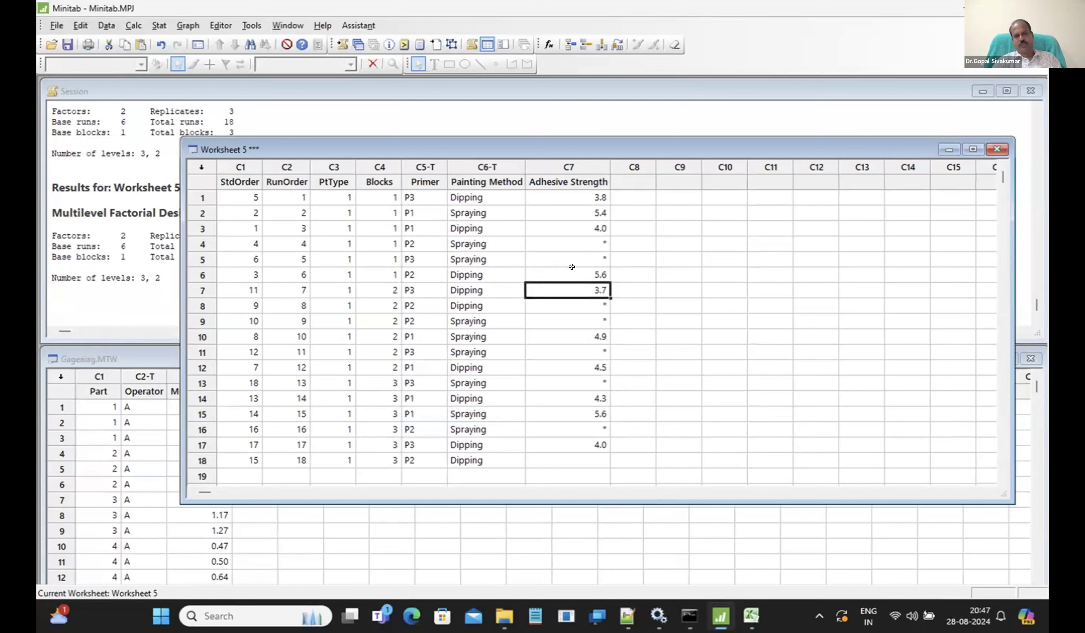
{"action": "left_click", "coordinate": [574, 302]}
{"action": "type", "text": "4.9"}
{"action": "key", "text": "Return"}
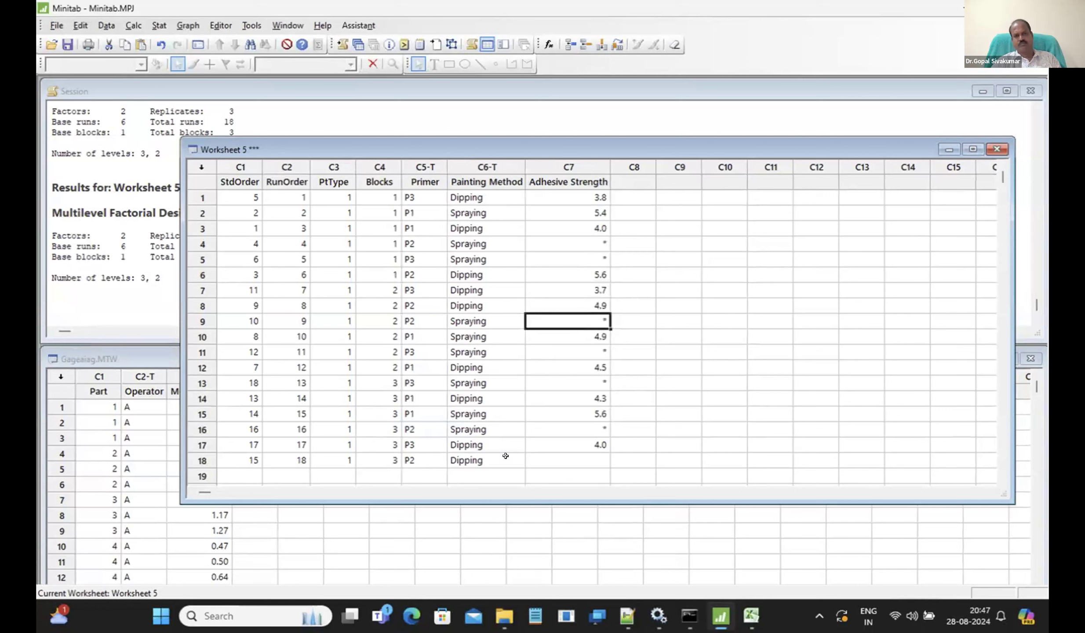
{"action": "left_click", "coordinate": [578, 457]}
{"action": "type", "text": "5.4"}
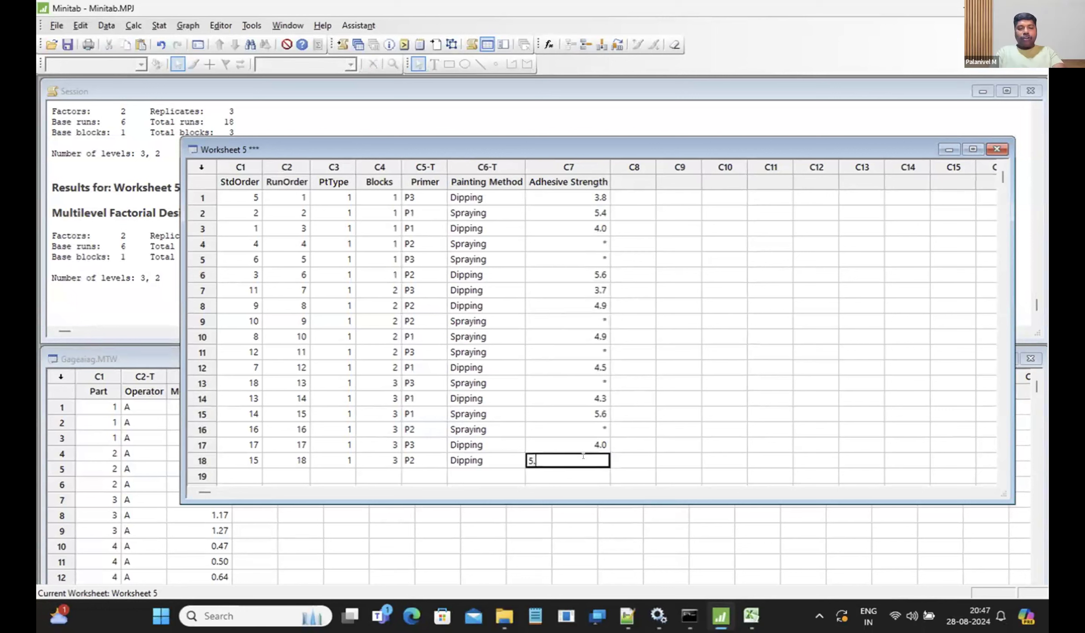
{"action": "key", "text": "Return"}
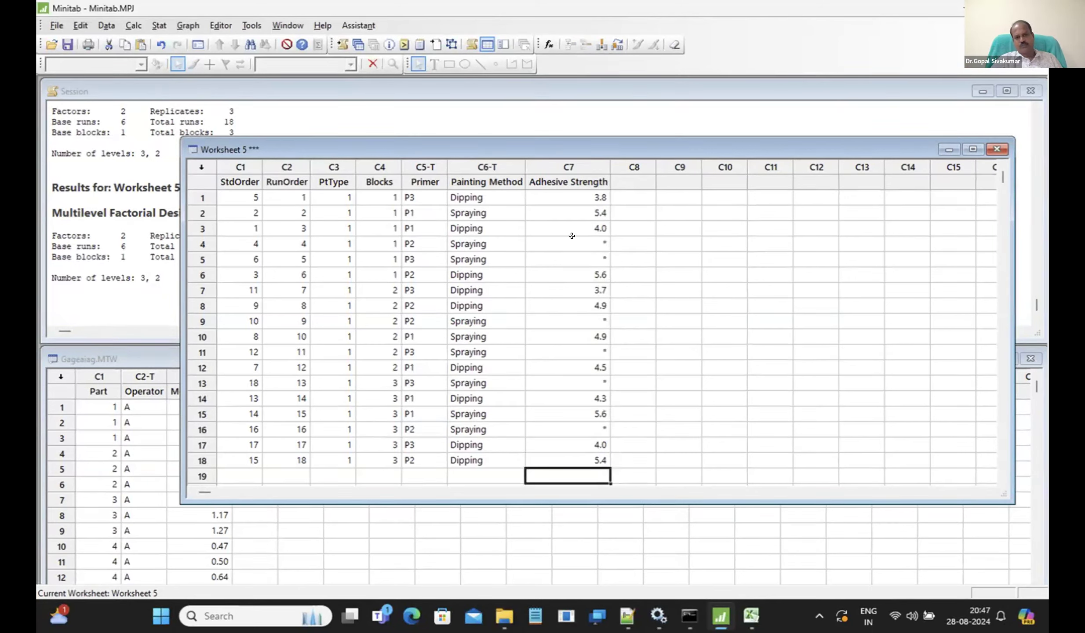
Enter adhesive strengths for the P2 Spraying runs: 5.8 in row 4, 6.1 in row 9 and 6.3 in row 16
{"action": "left_click", "coordinate": [572, 237]}
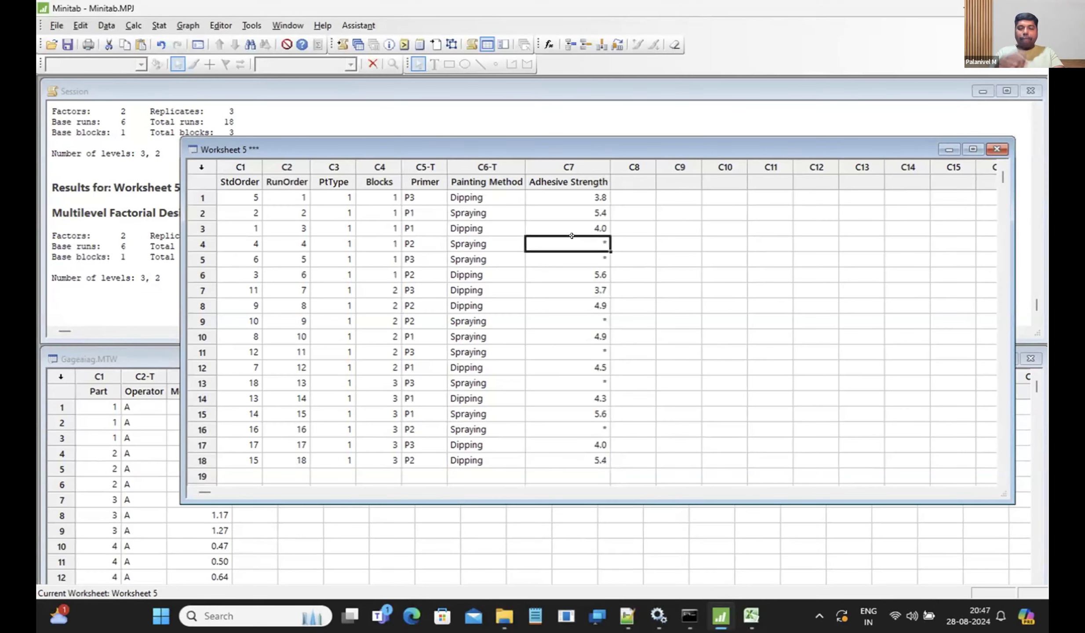
{"action": "type", "text": "5.8"}
{"action": "key", "text": "Return"}
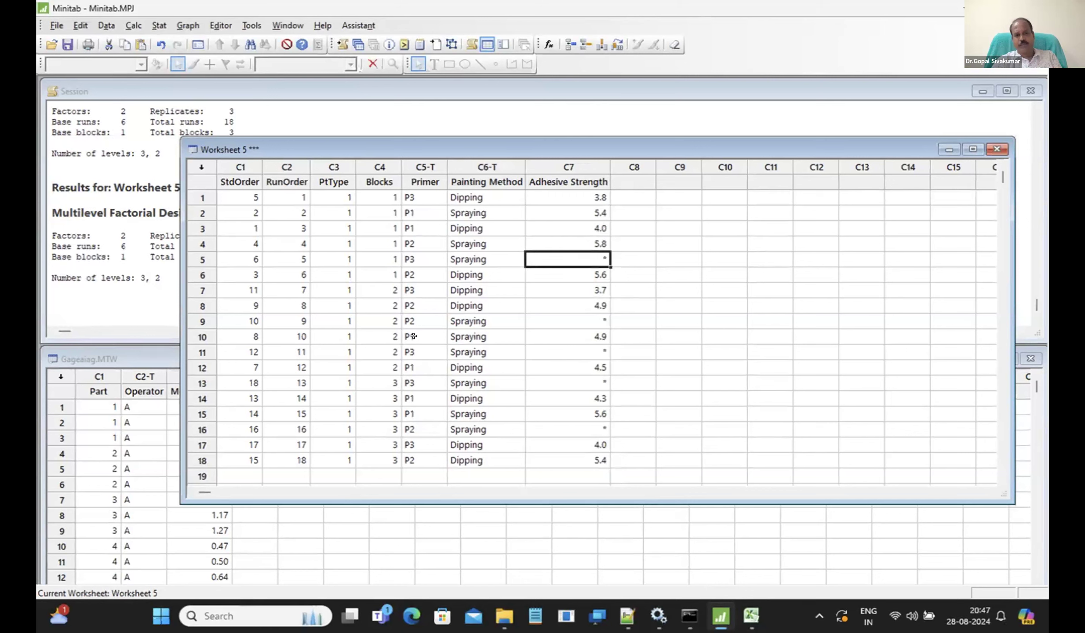
{"action": "left_click", "coordinate": [586, 315]}
{"action": "type", "text": "6.1"}
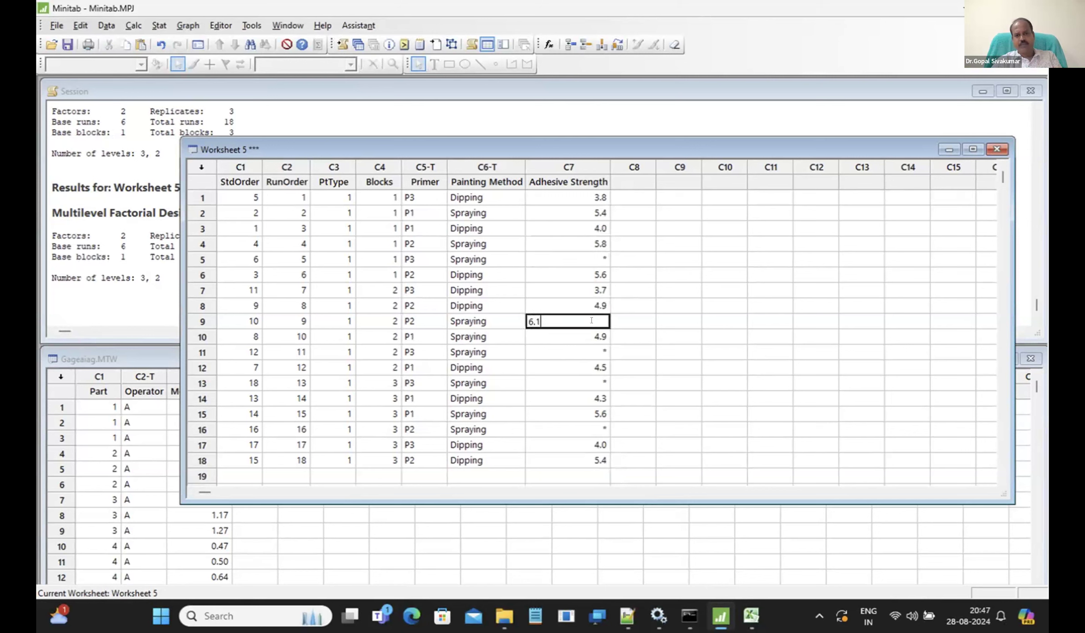
{"action": "key", "text": "Return"}
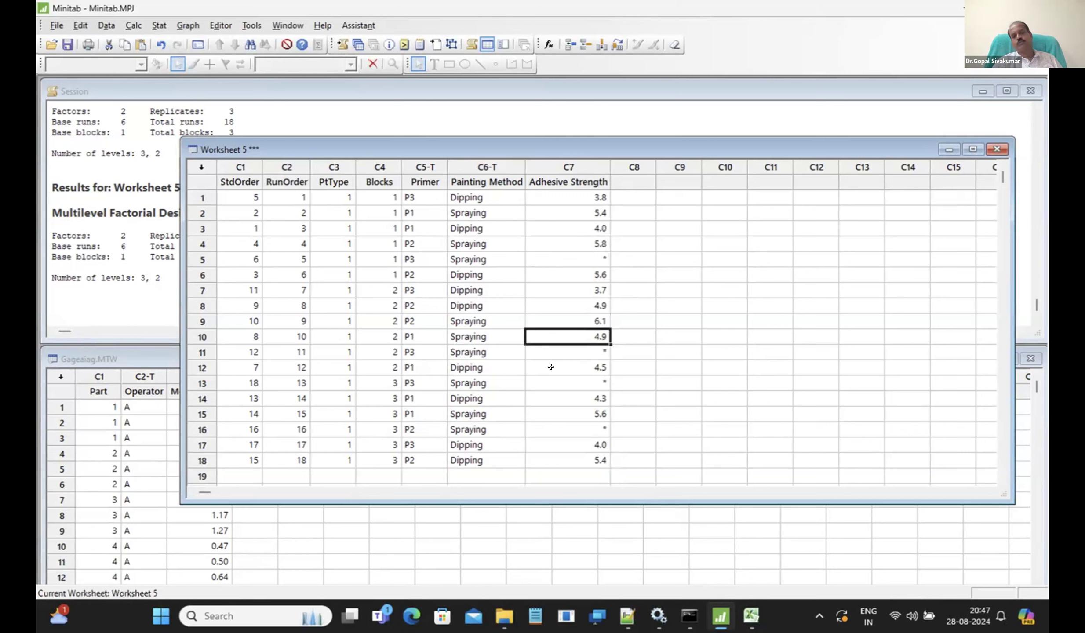
{"action": "left_click", "coordinate": [597, 423]}
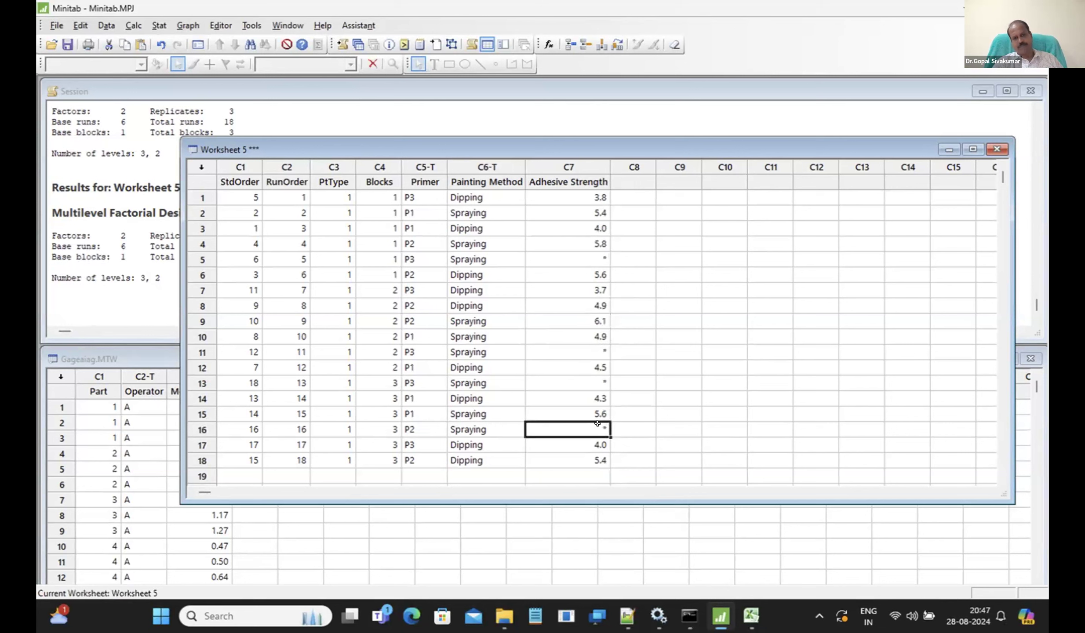
{"action": "type", "text": "6.3"}
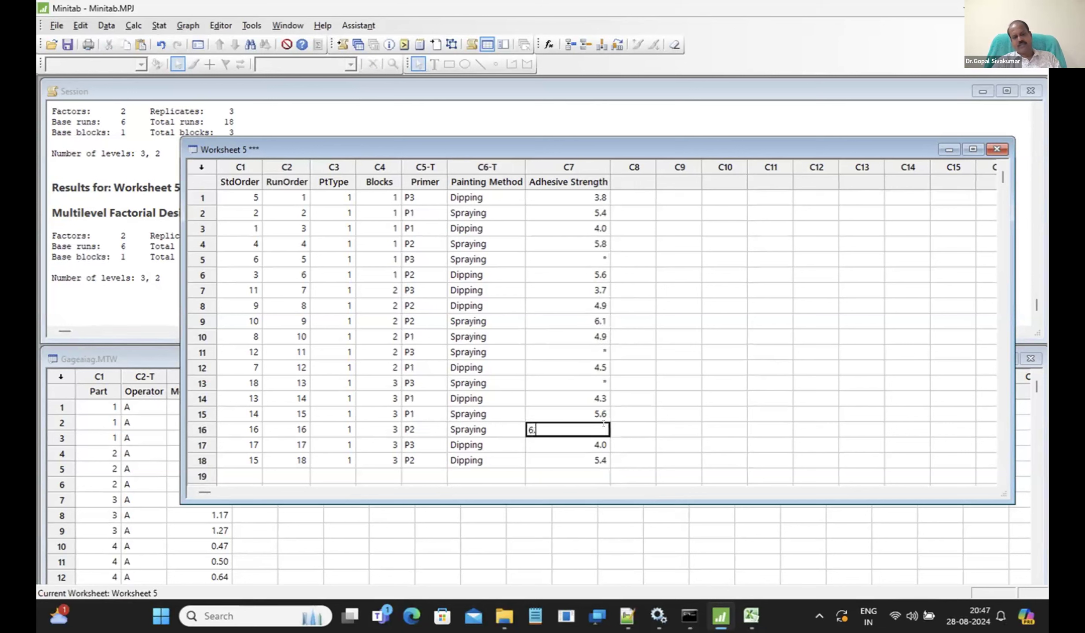
{"action": "key", "text": "Return"}
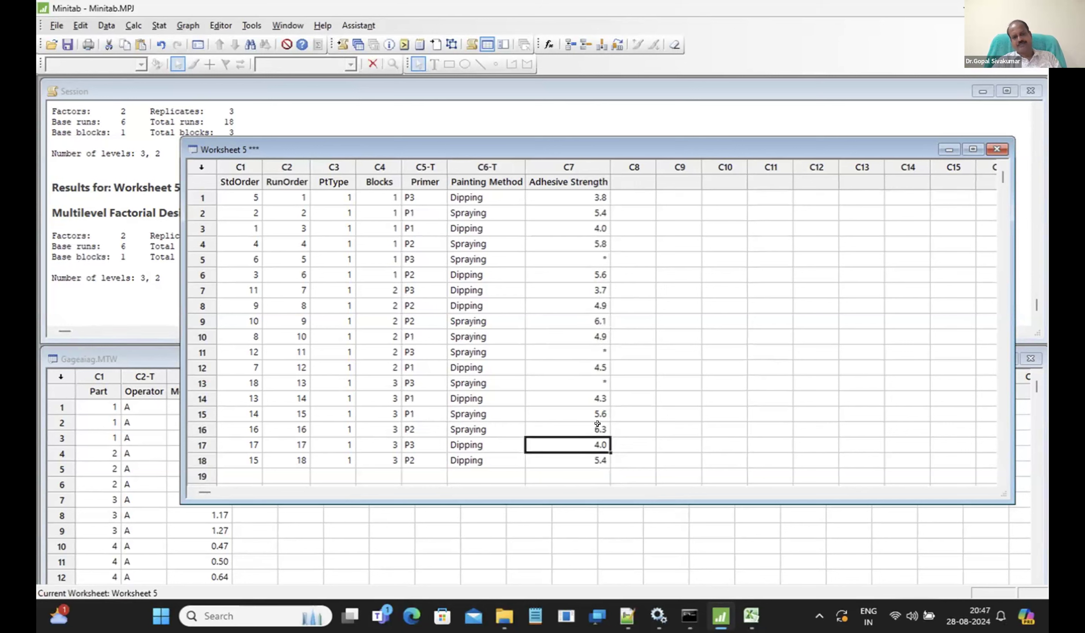
Enter adhesive strengths for the P3 Spraying runs: 5.5 in row 5, 5.0 in row 11 and 5.0 in row 13
{"action": "left_click", "coordinate": [587, 256]}
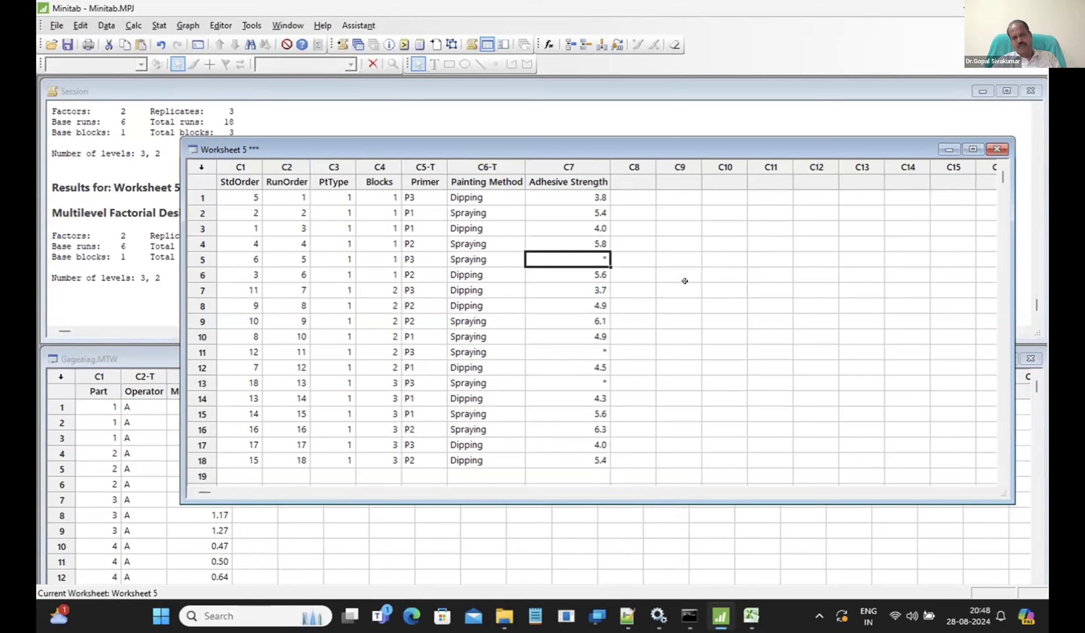
{"action": "type", "text": "5"}
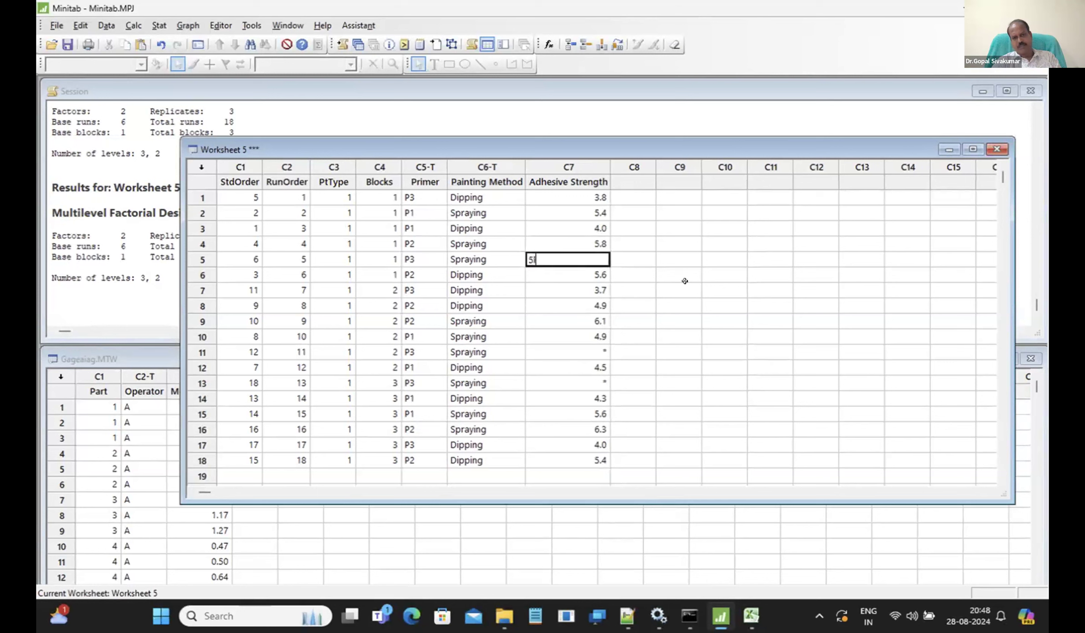
{"action": "type", "text": ".5"}
{"action": "key", "text": "Return"}
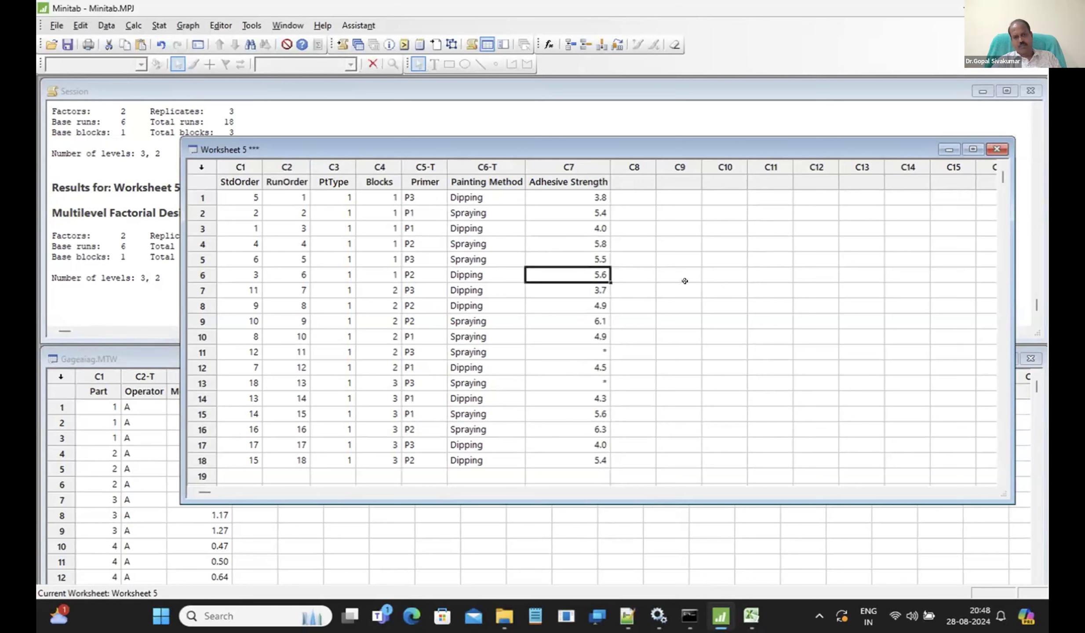
{"action": "left_click", "coordinate": [587, 346]}
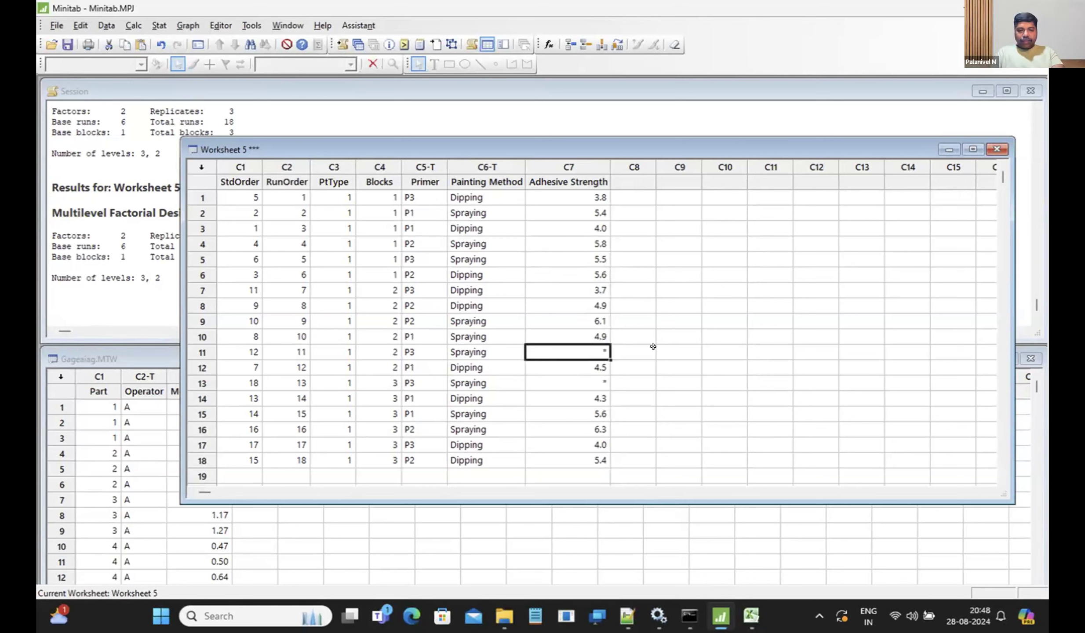
{"action": "type", "text": "5."}
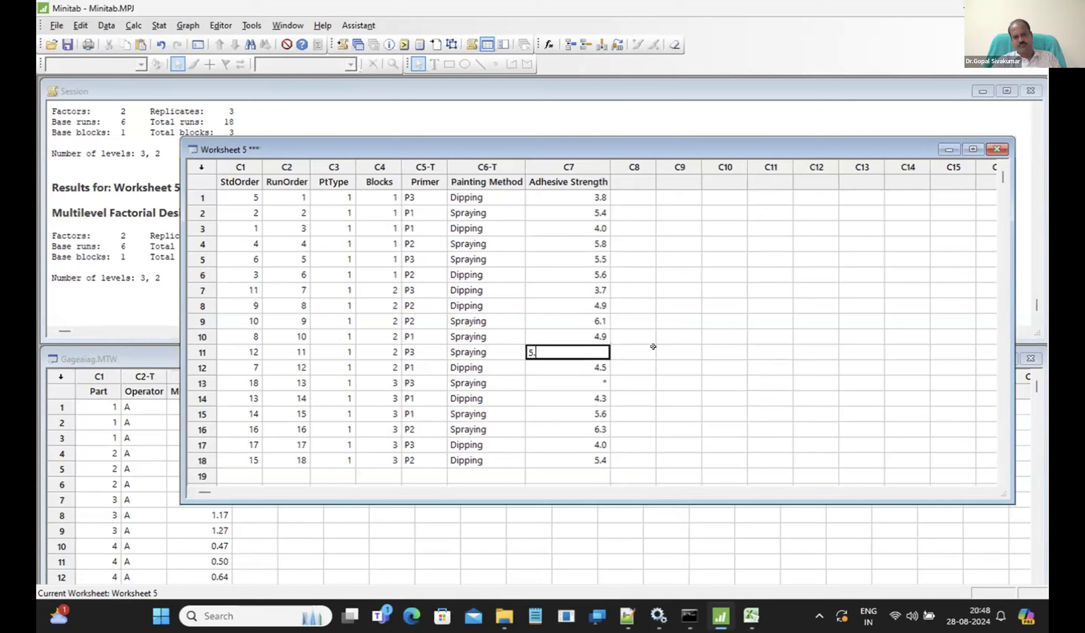
{"action": "type", "text": "0"}
{"action": "key", "text": "Return"}
{"action": "left_click", "coordinate": [584, 381]}
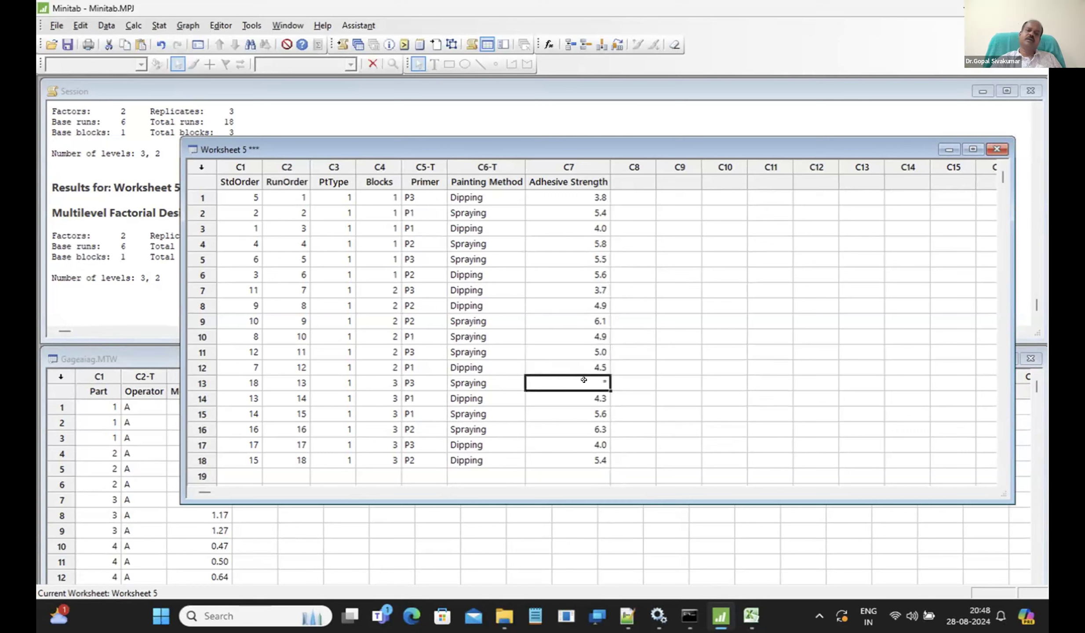
{"action": "type", "text": "5.0"}
{"action": "key", "text": "Return"}
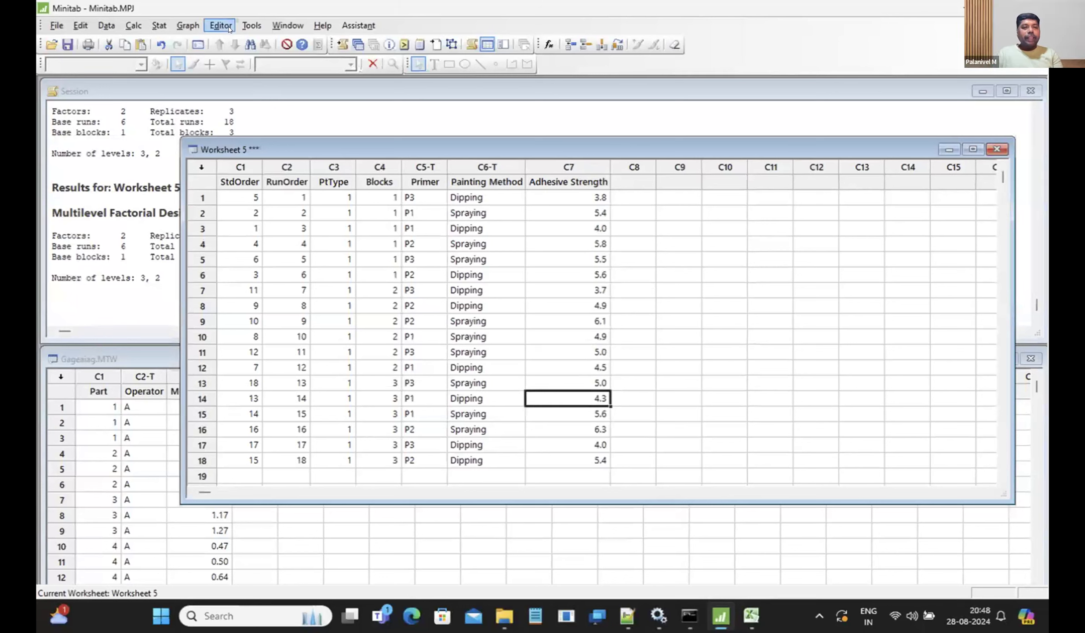
Set up an Analyze Factorial Design analysis with Adhesive Strength as the response
{"action": "left_click", "coordinate": [157, 26]}
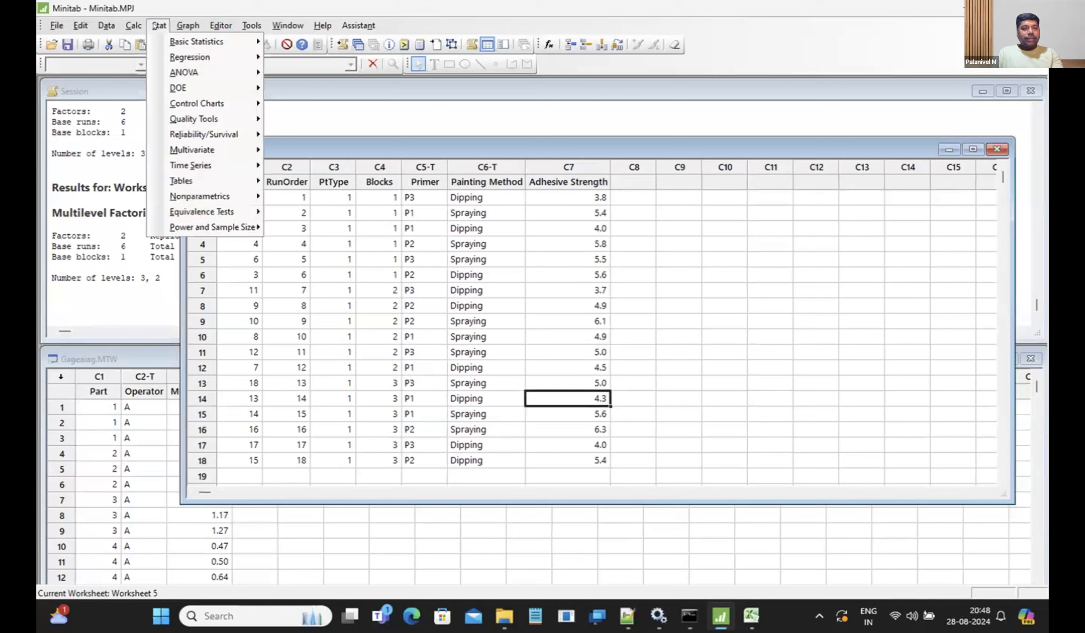
{"action": "mouse_move", "coordinate": [174, 85]}
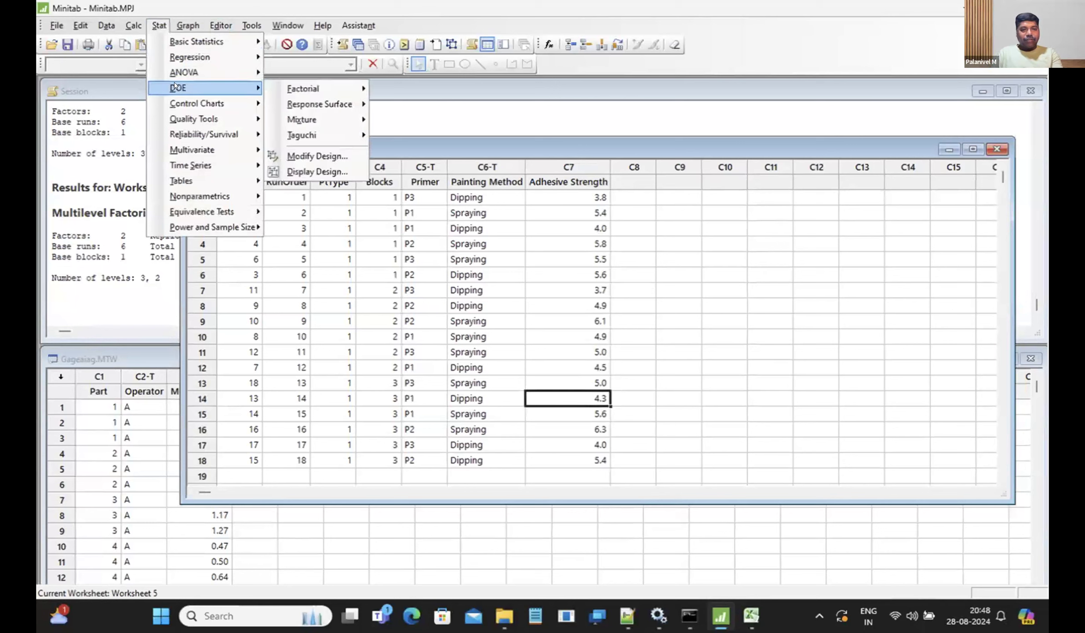
{"action": "mouse_move", "coordinate": [318, 84]}
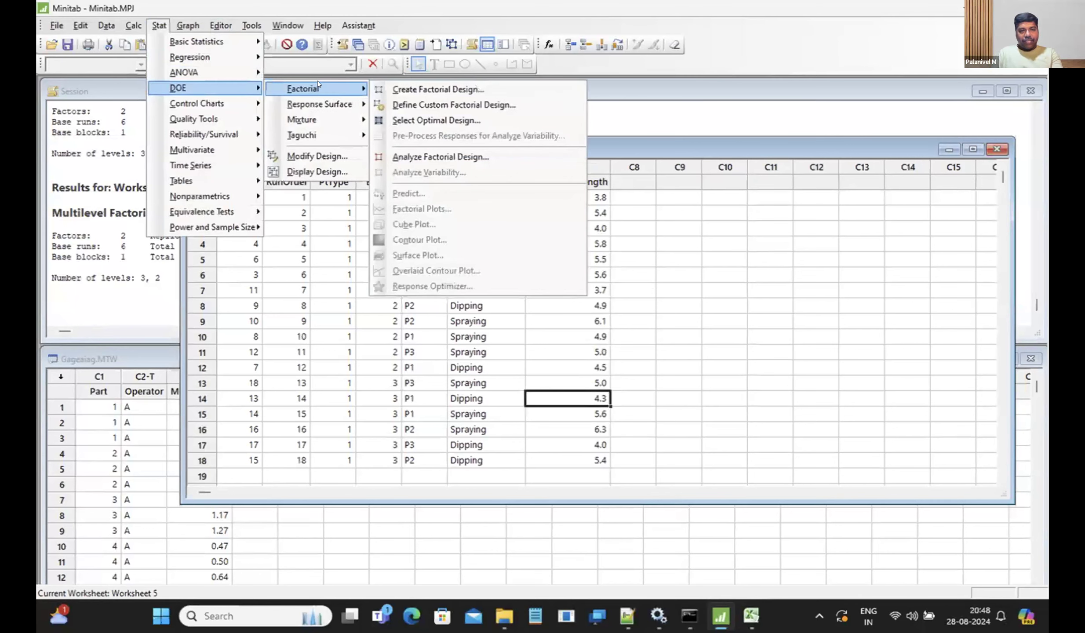
{"action": "left_click", "coordinate": [413, 156]}
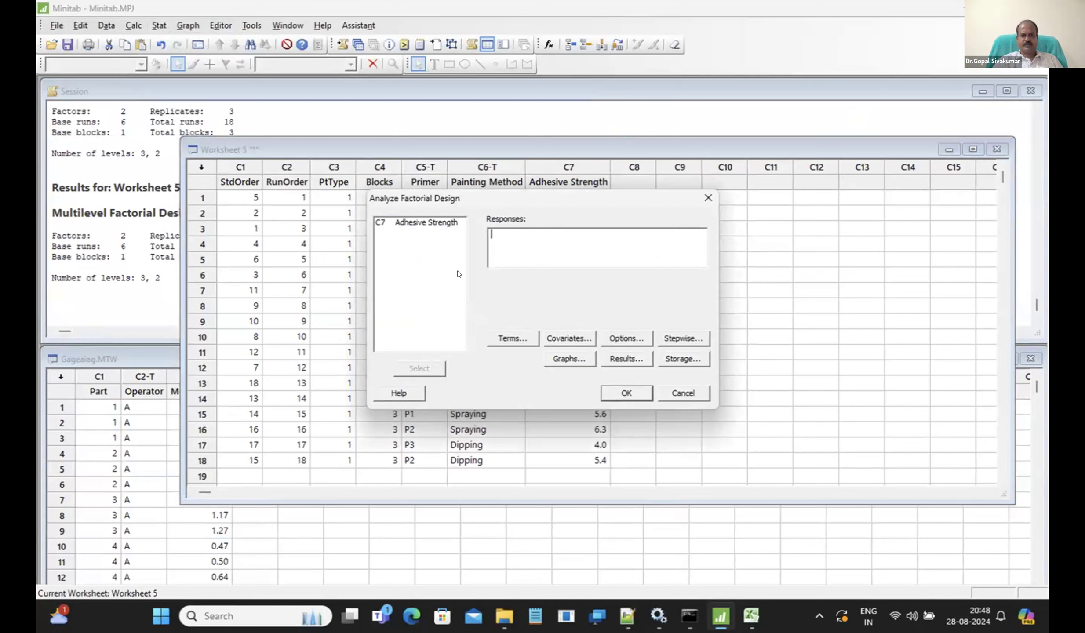
{"action": "left_click", "coordinate": [401, 221]}
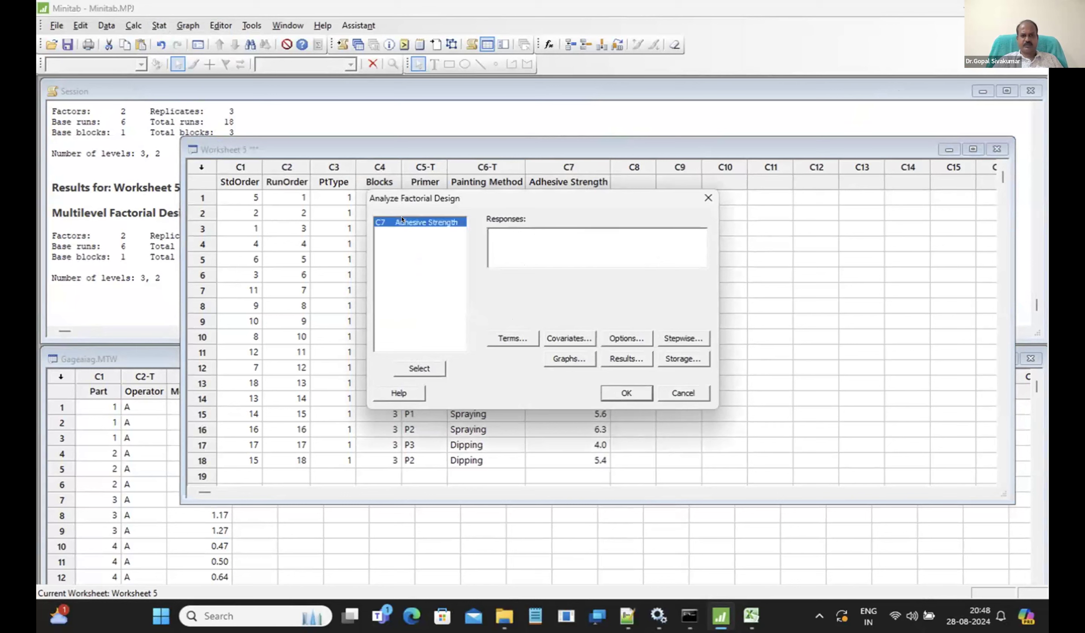
{"action": "left_click", "coordinate": [413, 367]}
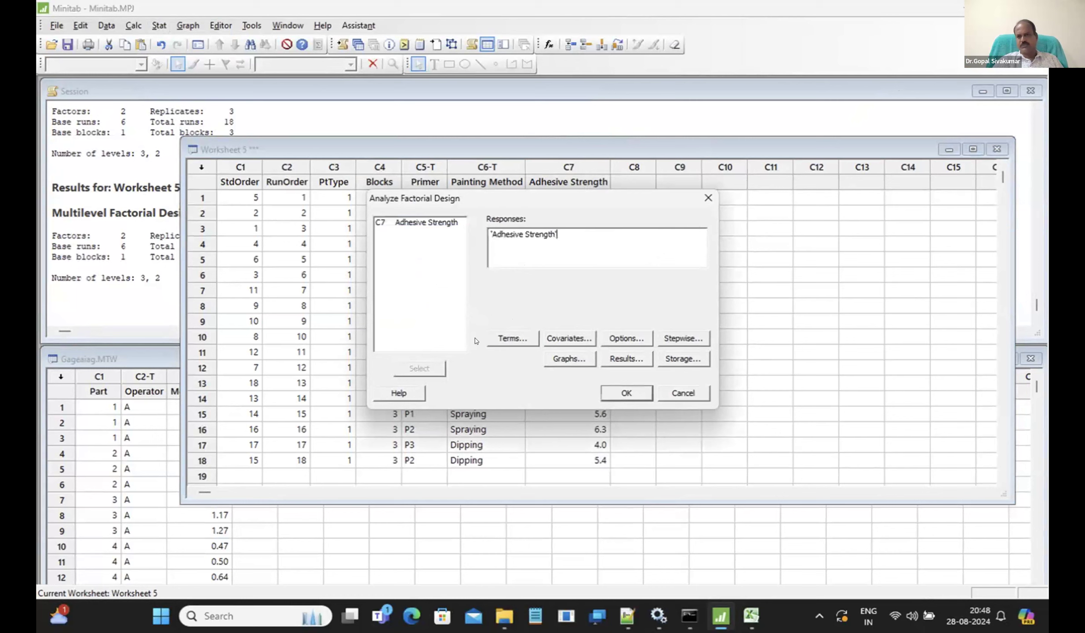
Include model terms up through order 2, covering Primer, Painting Method and their interaction, and run the factorial analysis
{"action": "left_click", "coordinate": [503, 338]}
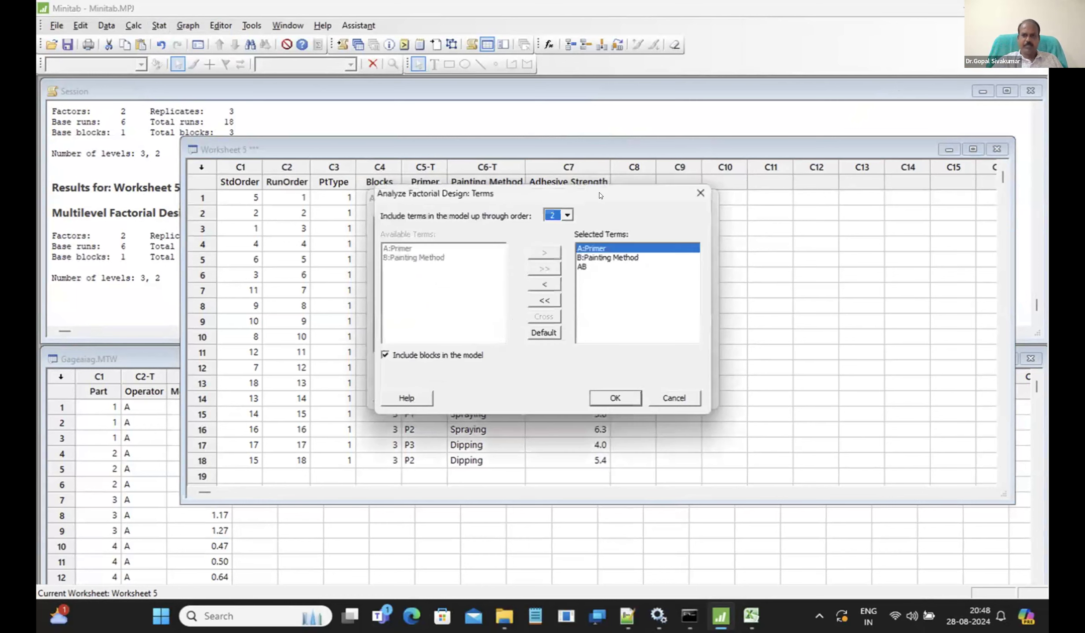
{"action": "left_click_drag", "start_coordinate": [591, 187], "coordinate": [738, 183]}
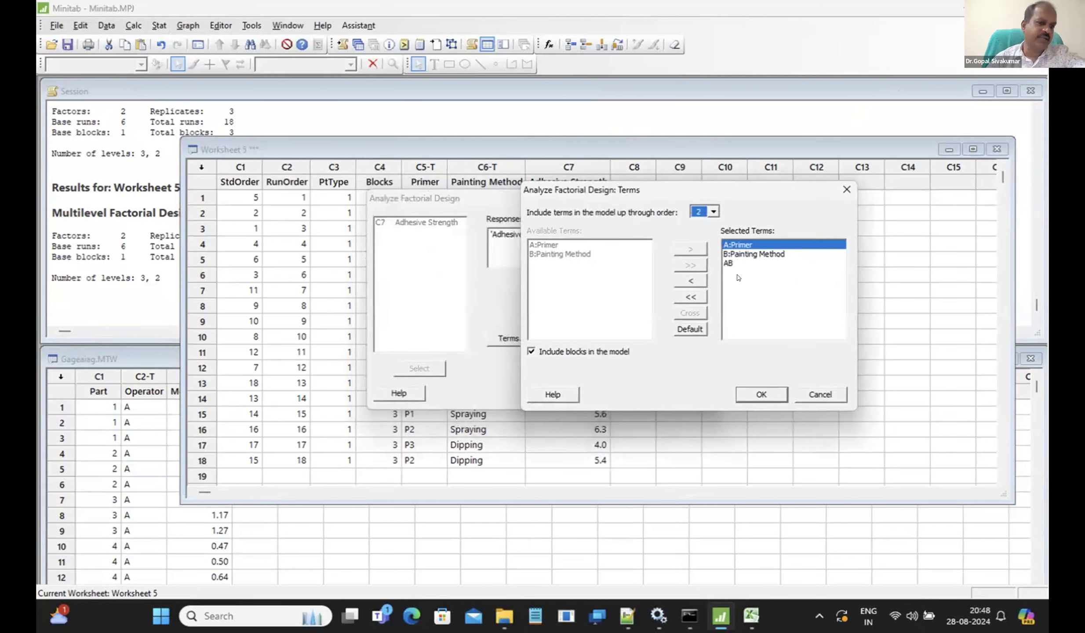
{"action": "left_click", "coordinate": [713, 211]}
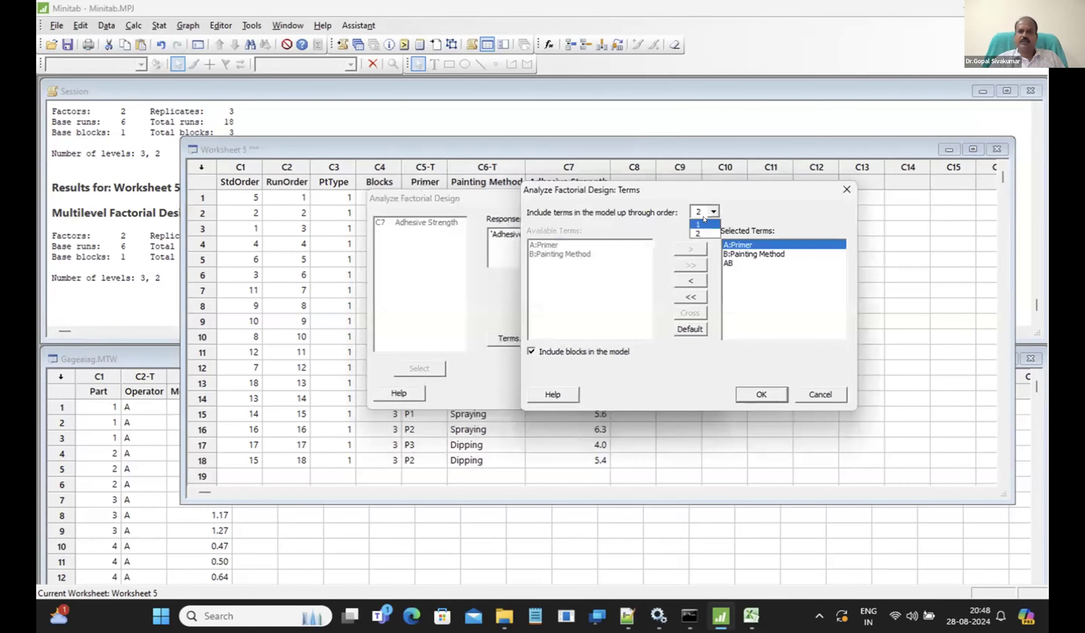
{"action": "left_click", "coordinate": [703, 224]}
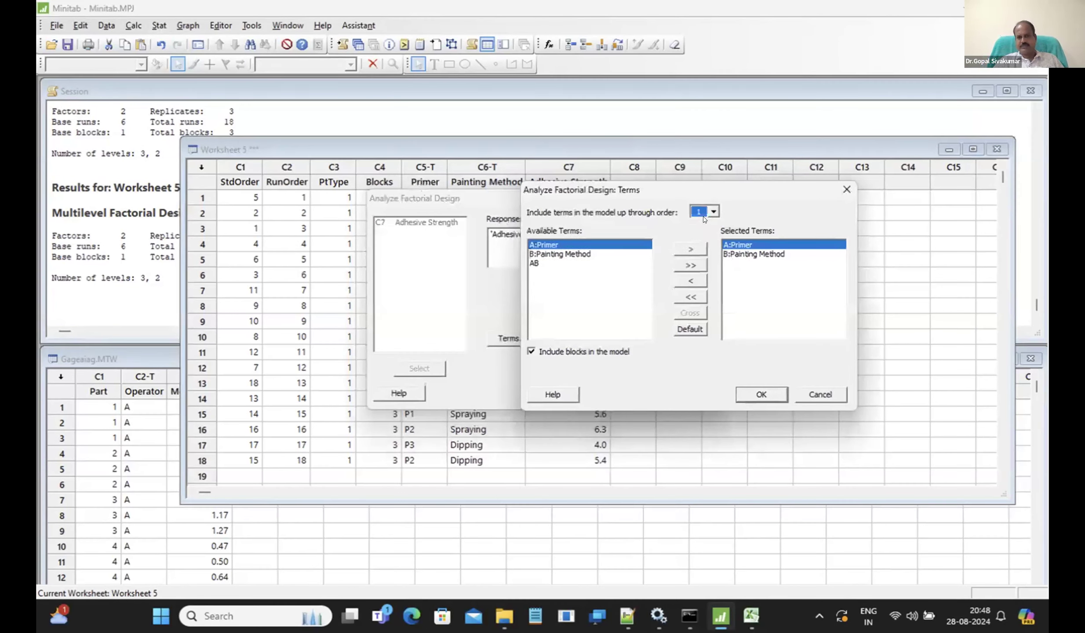
{"action": "left_click", "coordinate": [704, 210]}
{"action": "left_click", "coordinate": [701, 228]}
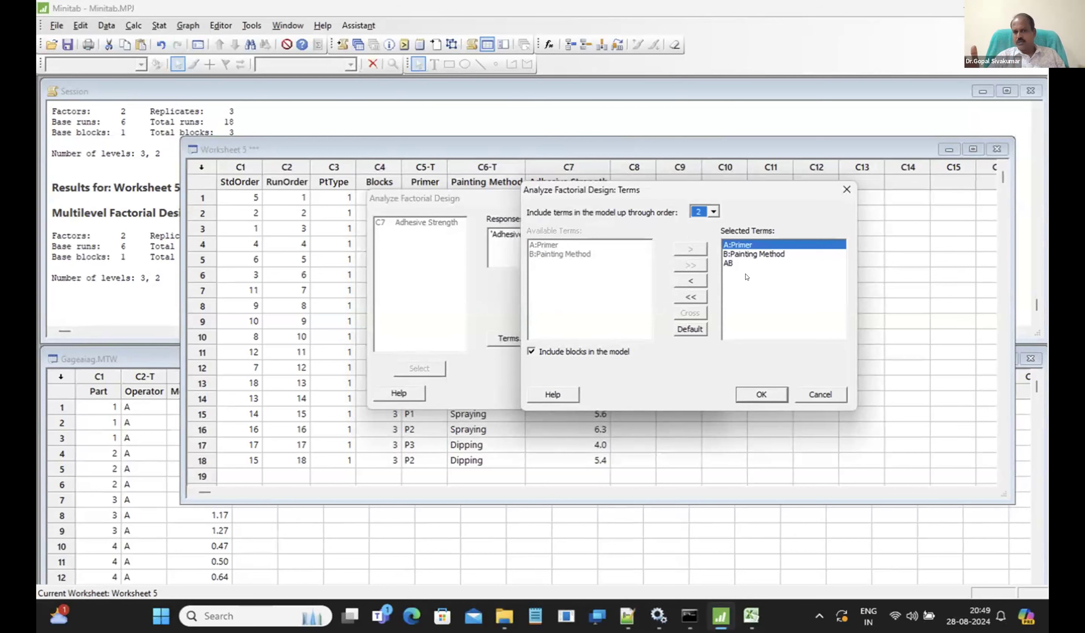
{"action": "left_click", "coordinate": [760, 394]}
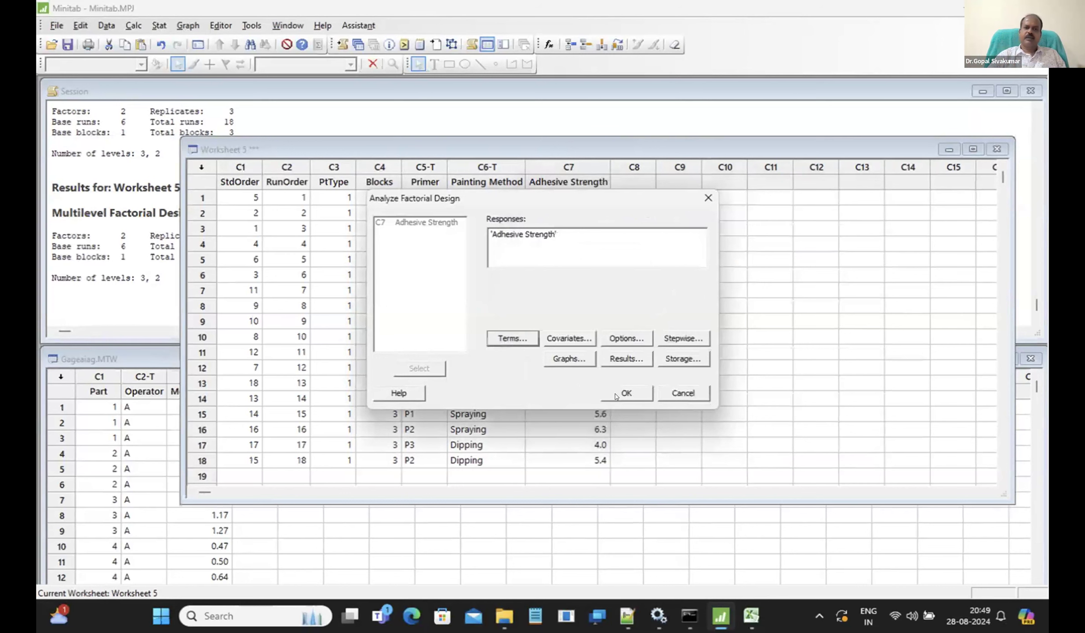
{"action": "left_click", "coordinate": [615, 394]}
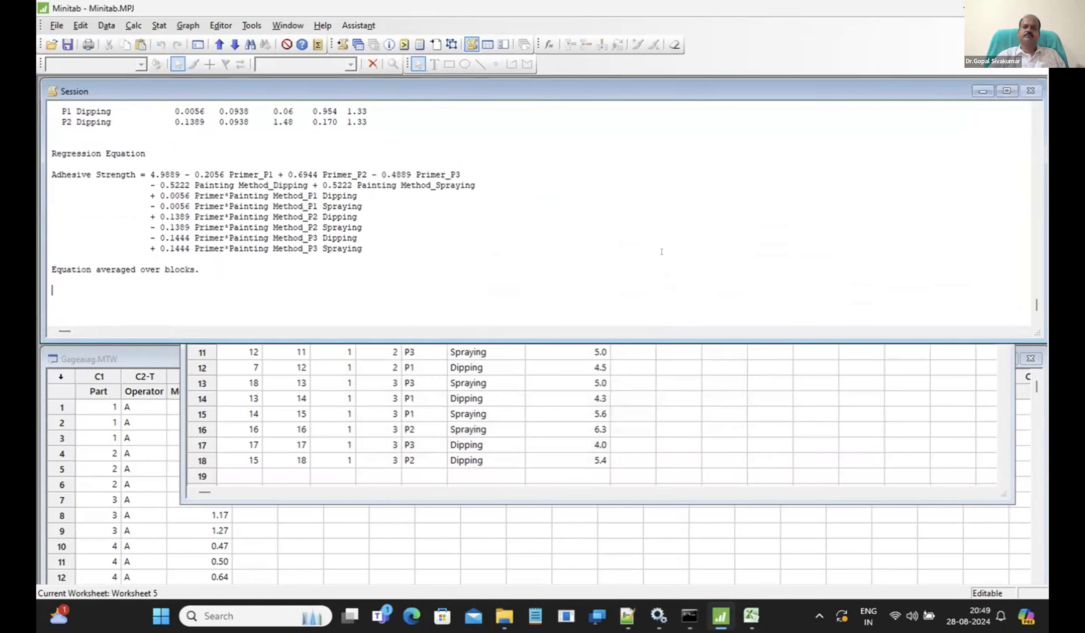
Examine the factor information and the full Analysis of Variance table of the Adhesive Strength regression in the Session output
{"action": "left_click_drag", "start_coordinate": [1032, 299], "coordinate": [1038, 262]}
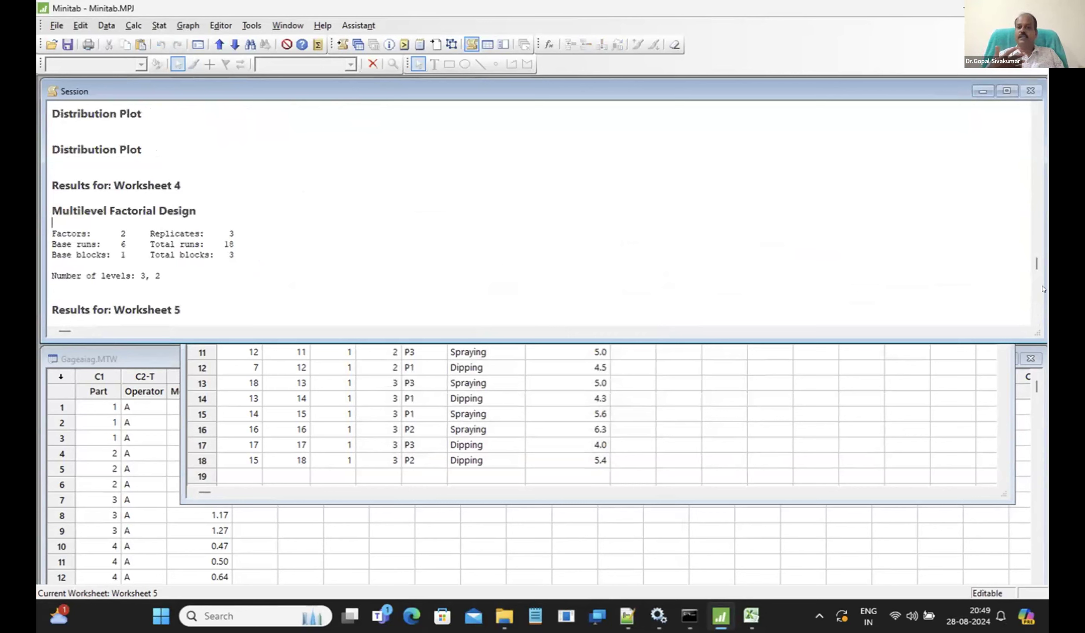
{"action": "left_click", "coordinate": [1033, 319]}
{"action": "left_click", "coordinate": [1031, 318]}
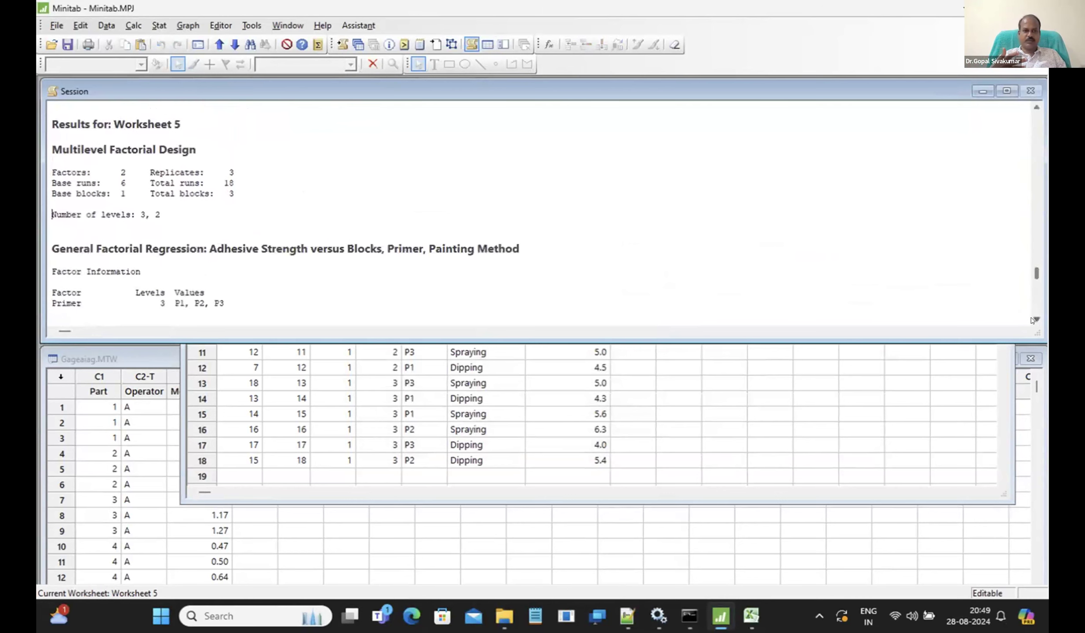
{"action": "scroll", "coordinate": [1032, 320], "scroll_direction": "down", "scroll_amount": 3}
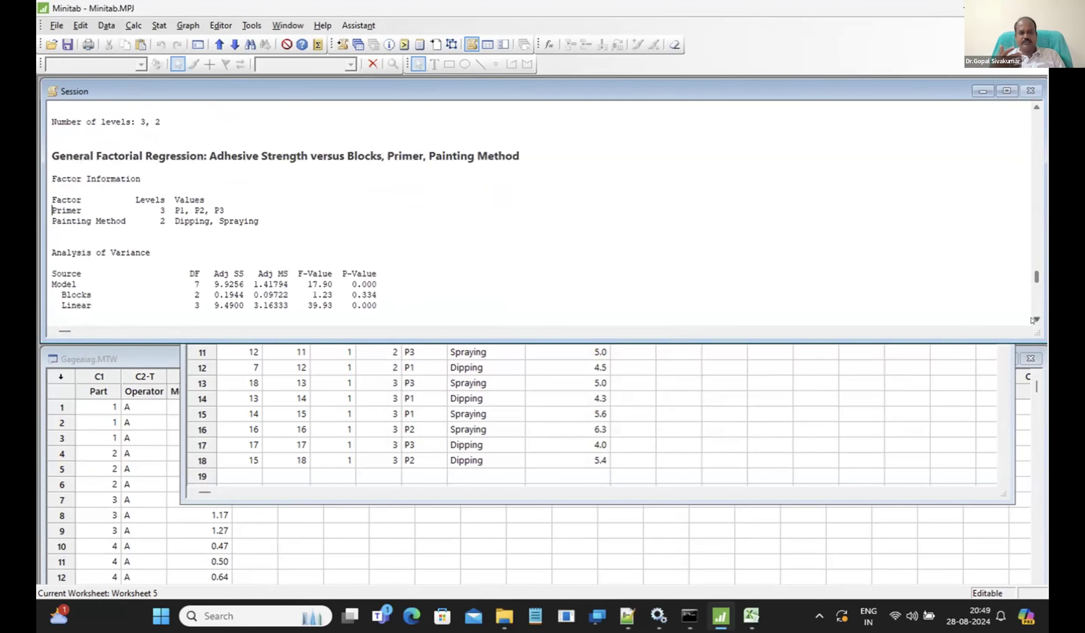
{"action": "left_click", "coordinate": [1031, 319]}
{"action": "left_click", "coordinate": [1031, 320]}
{"action": "left_click", "coordinate": [1031, 319]}
{"action": "left_click", "coordinate": [1031, 320]}
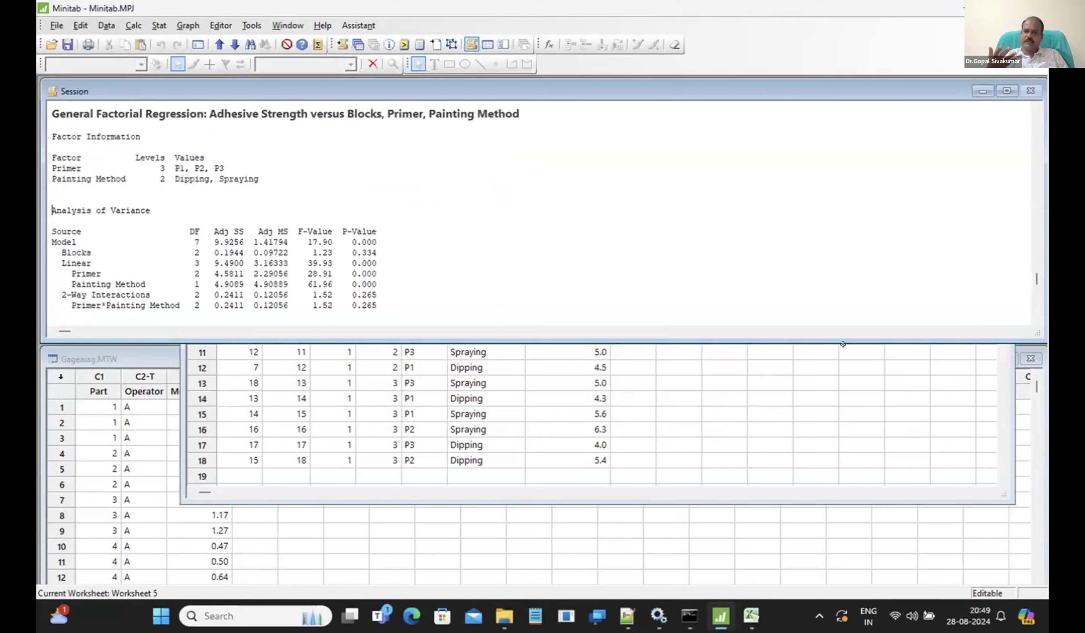
{"action": "left_click_drag", "start_coordinate": [836, 334], "coordinate": [836, 382]}
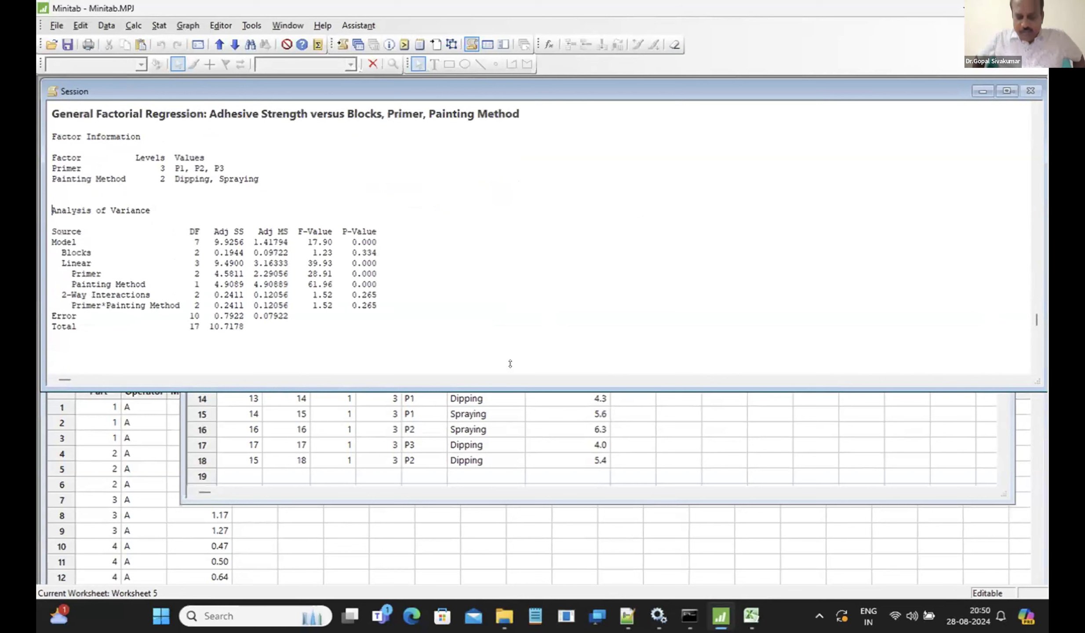
Examine the Model Summary and the start of the Coefficients table in the enlarged Session window
{"action": "left_click", "coordinate": [1034, 367]}
{"action": "left_click", "coordinate": [1034, 366]}
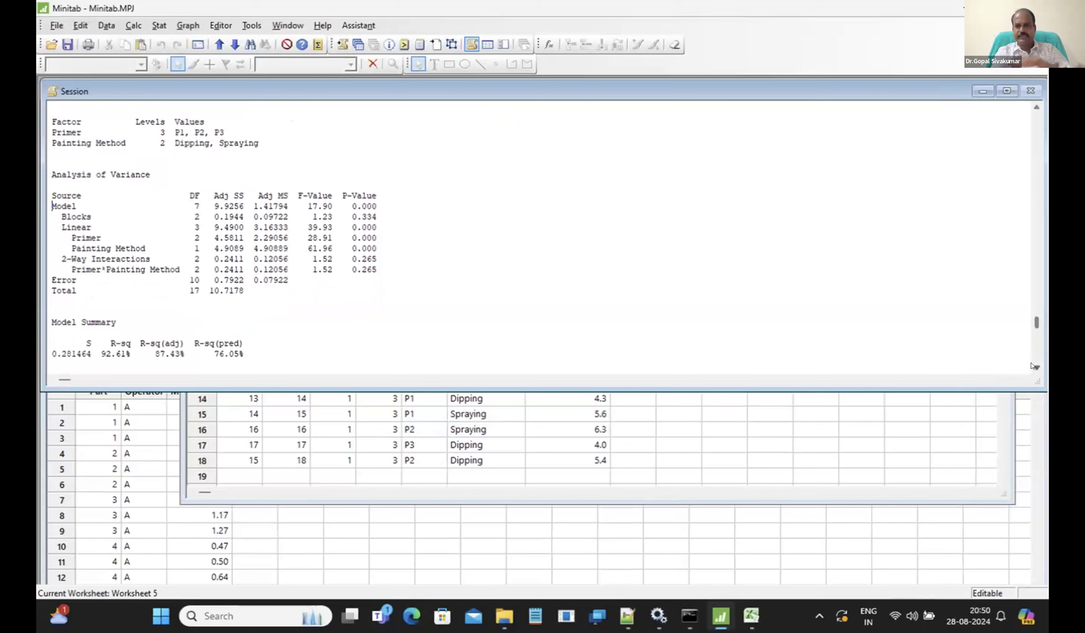
{"action": "left_click", "coordinate": [1034, 366]}
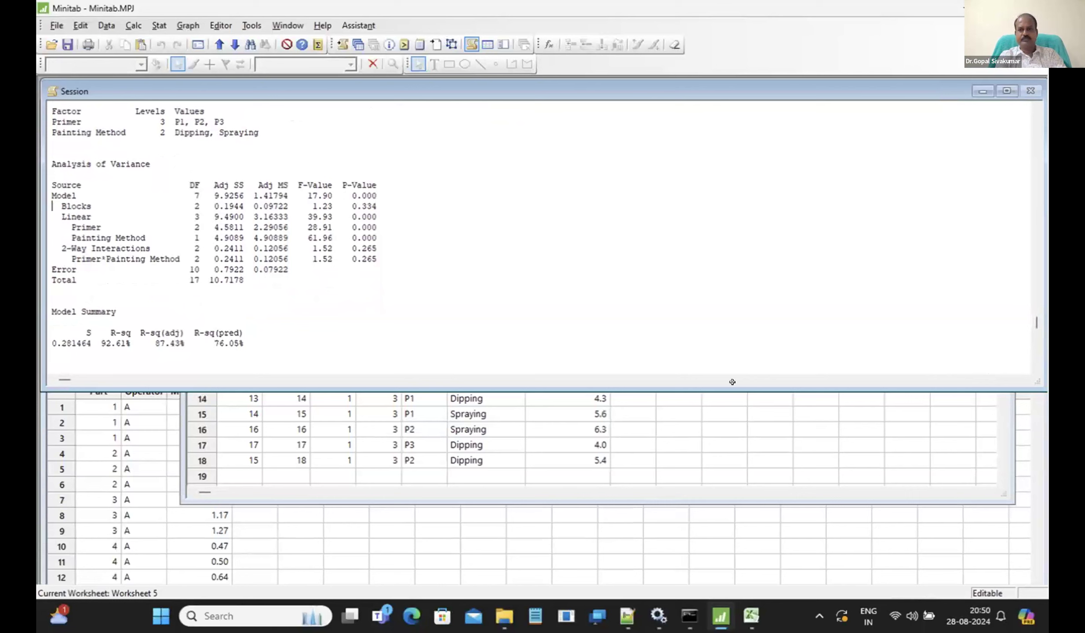
{"action": "left_click_drag", "start_coordinate": [738, 386], "coordinate": [749, 477]}
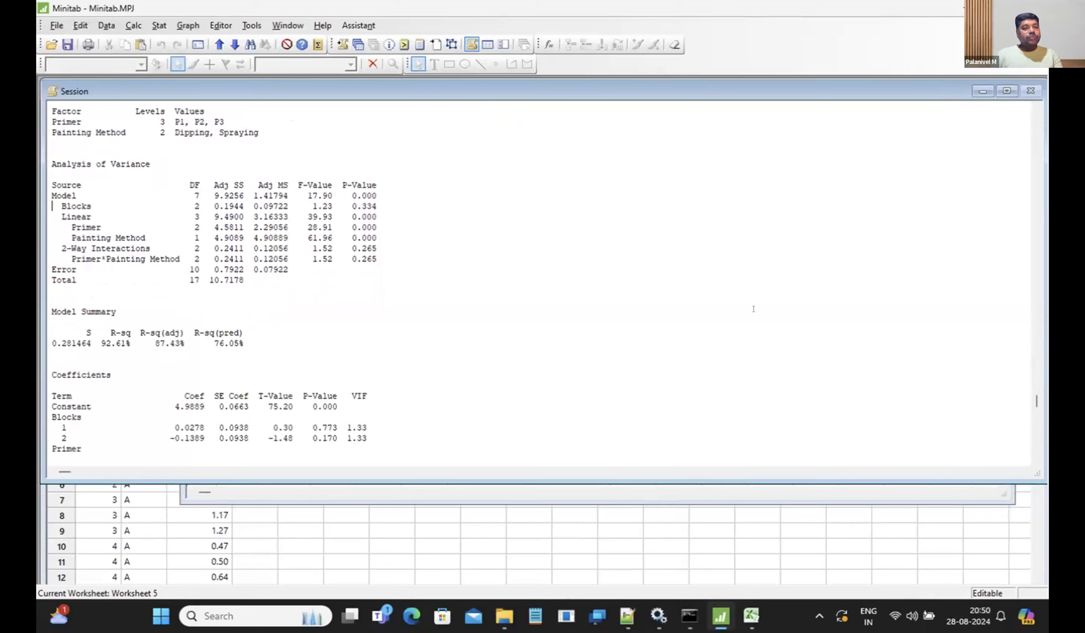
Examine the 2-Way Interactions and Primer*Painting Method rows in the Analysis of Variance table
{"action": "double_click", "coordinate": [120, 248]}
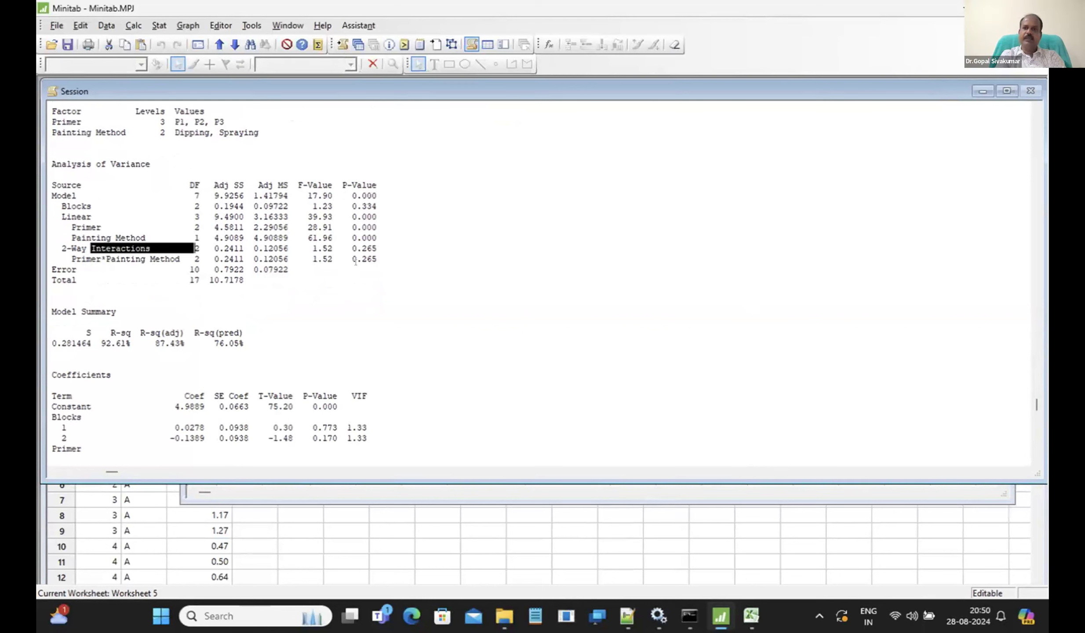
{"action": "double_click", "coordinate": [133, 257]}
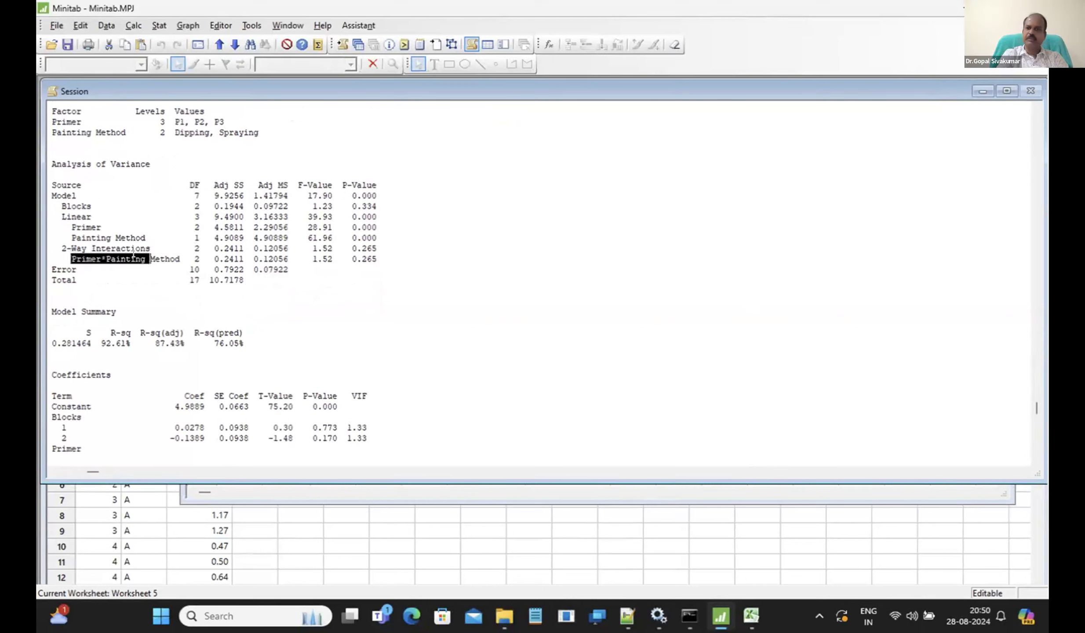
{"action": "left_click", "coordinate": [493, 308]}
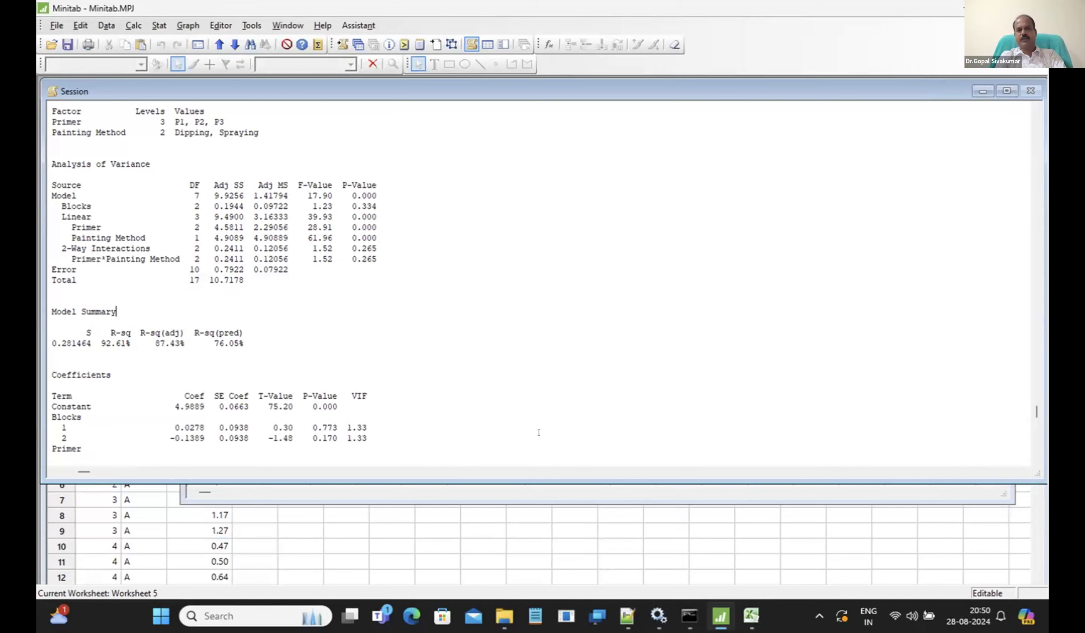
Set up a One Y line plot with symbols from Worksheet 5, graphing the mean of Adhesive Strength
{"action": "double_click", "coordinate": [567, 489]}
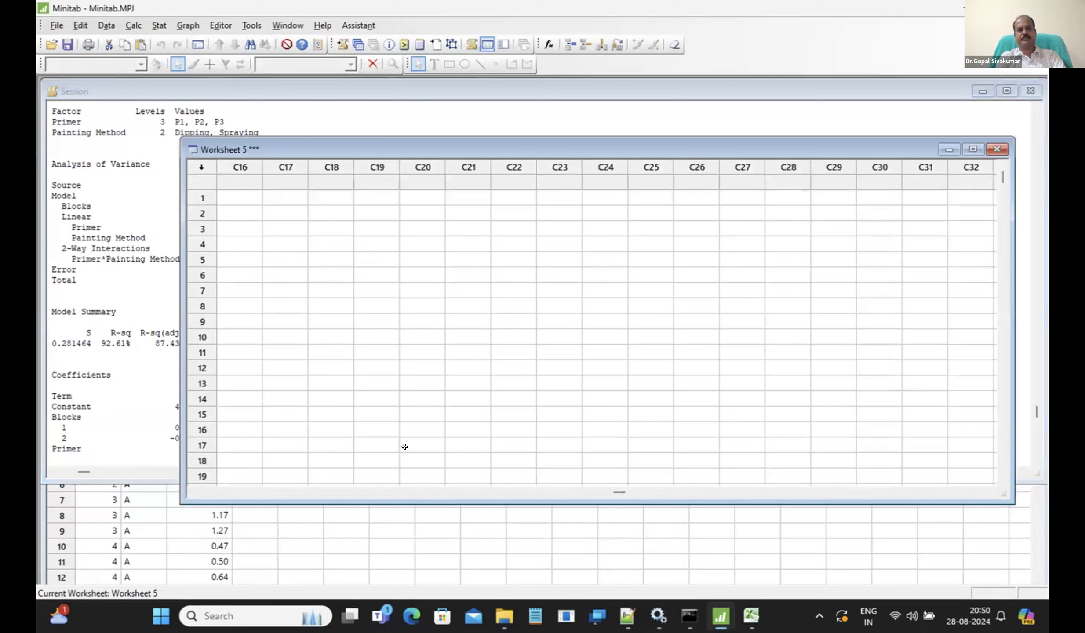
{"action": "left_click", "coordinate": [188, 25]}
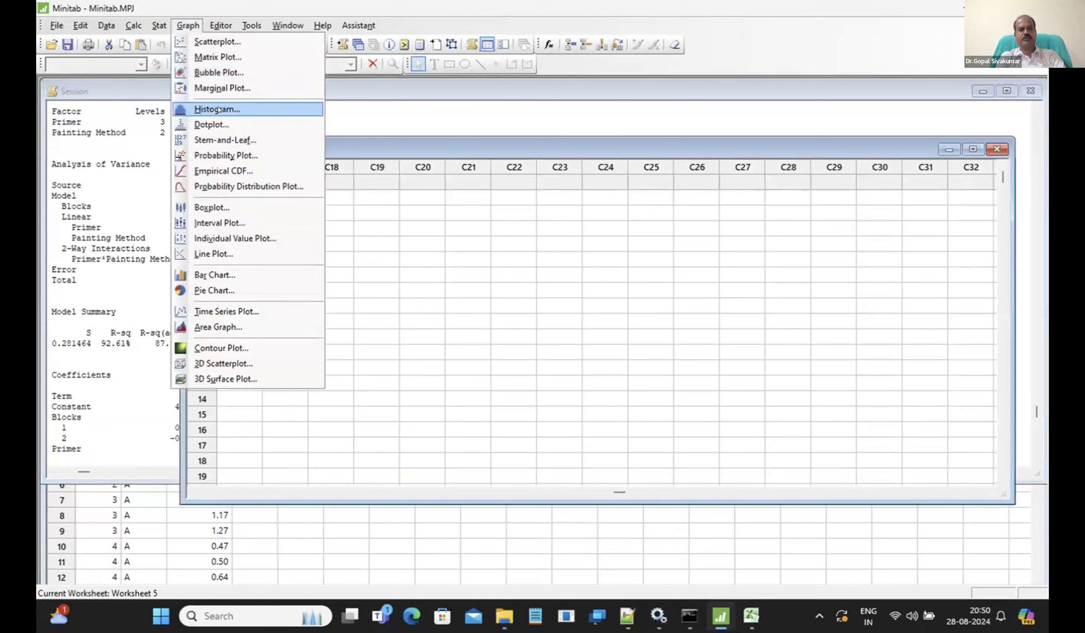
{"action": "left_click", "coordinate": [211, 253]}
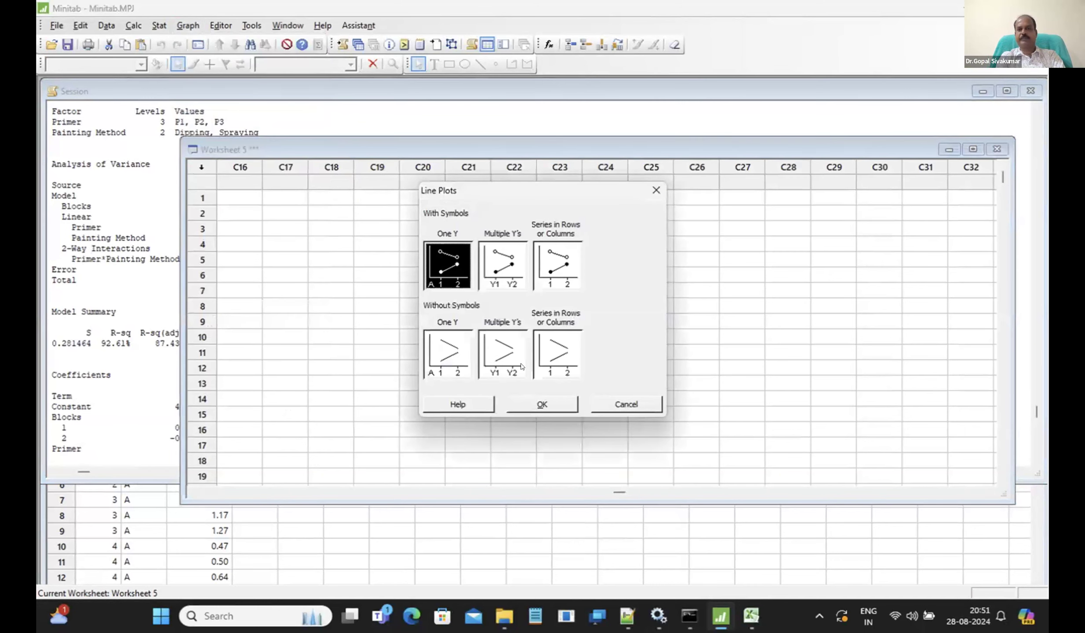
{"action": "left_click", "coordinate": [542, 397]}
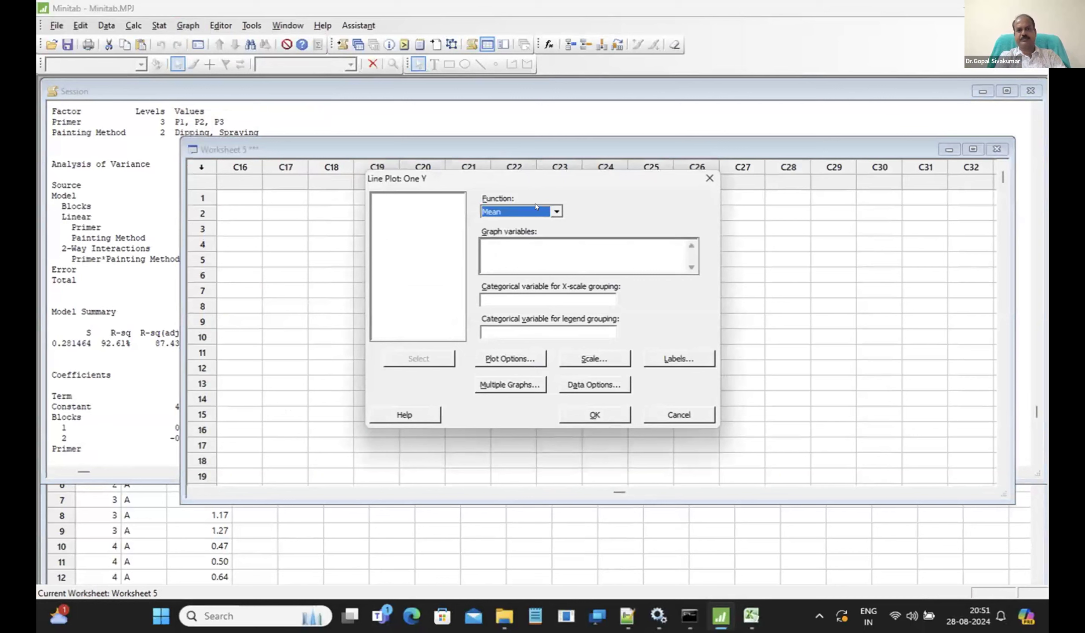
{"action": "left_click", "coordinate": [516, 247]}
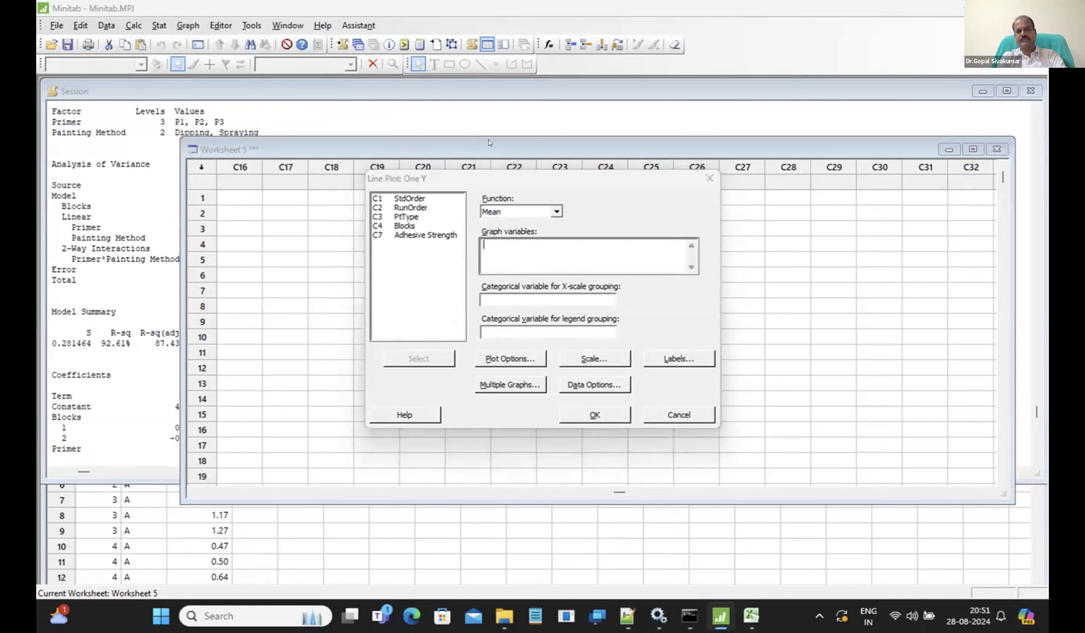
{"action": "left_click", "coordinate": [419, 234]}
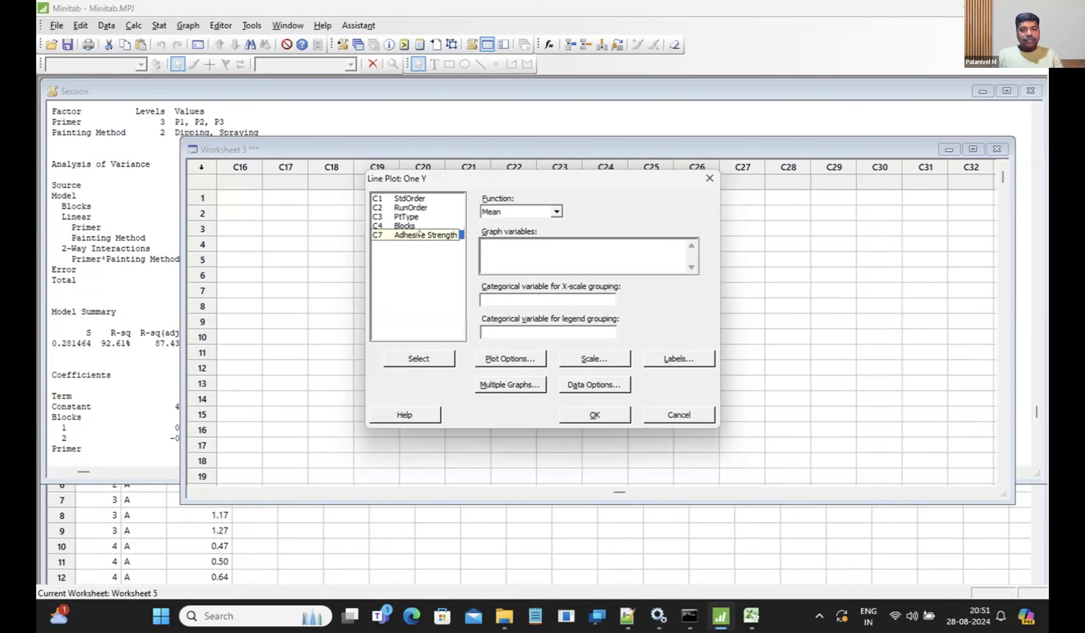
{"action": "left_click", "coordinate": [420, 359]}
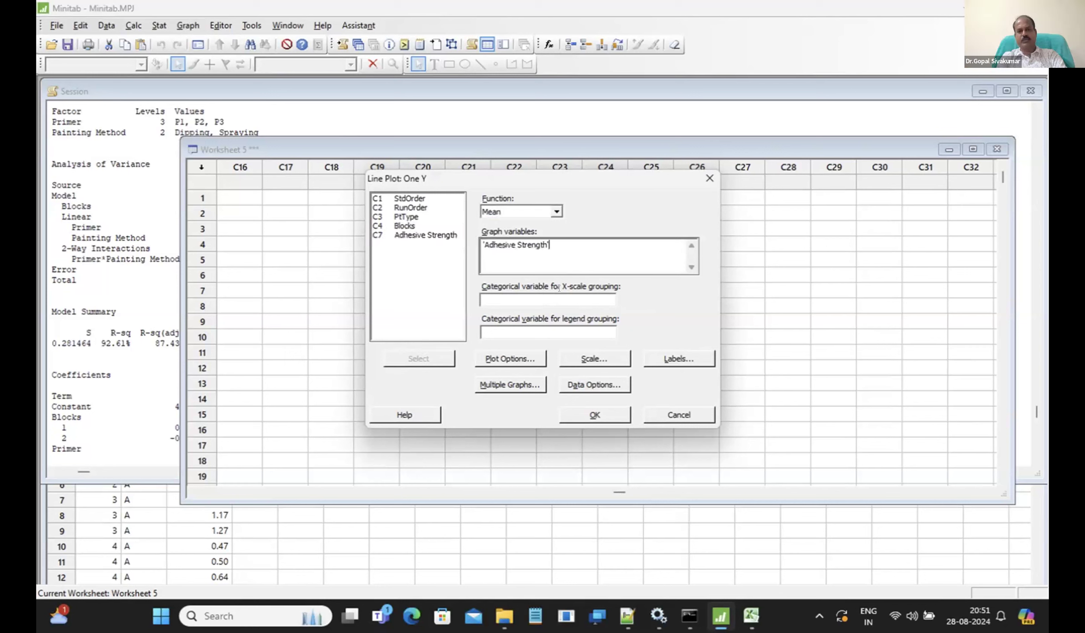
Group the line plot's X-scale by Primer and its legend by Painting Method, and generate the graph
{"action": "key", "text": "Tab"}
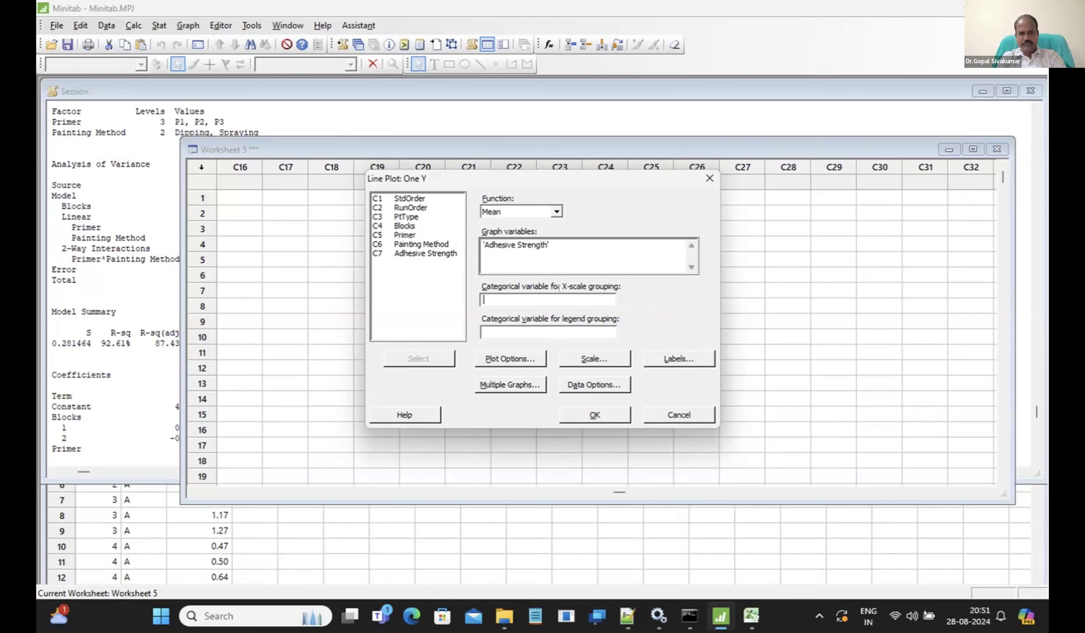
{"action": "left_click", "coordinate": [398, 233]}
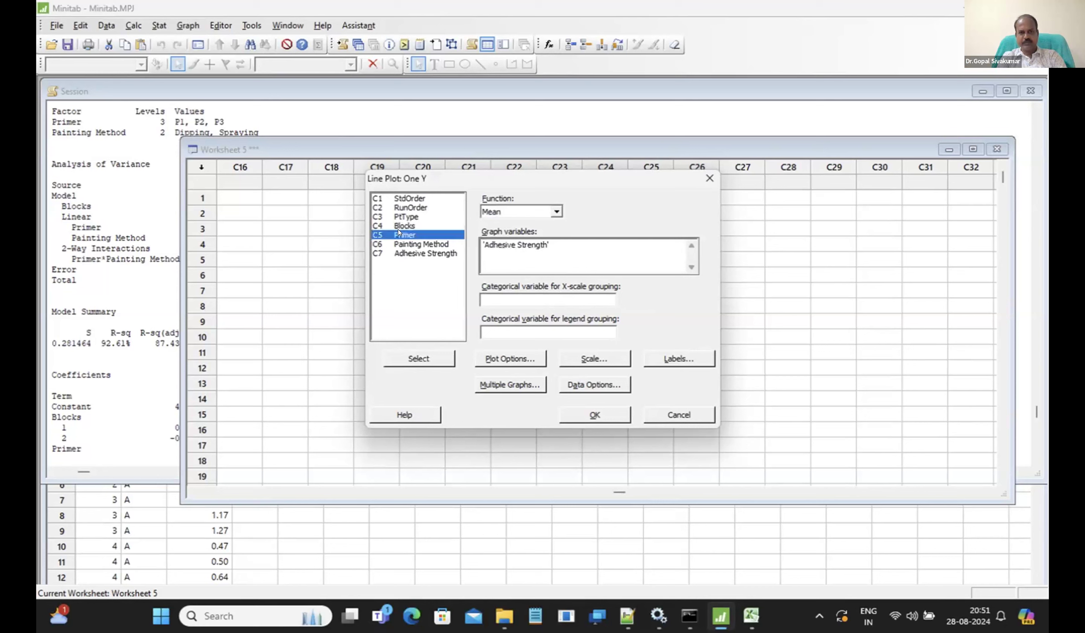
{"action": "left_click", "coordinate": [419, 358]}
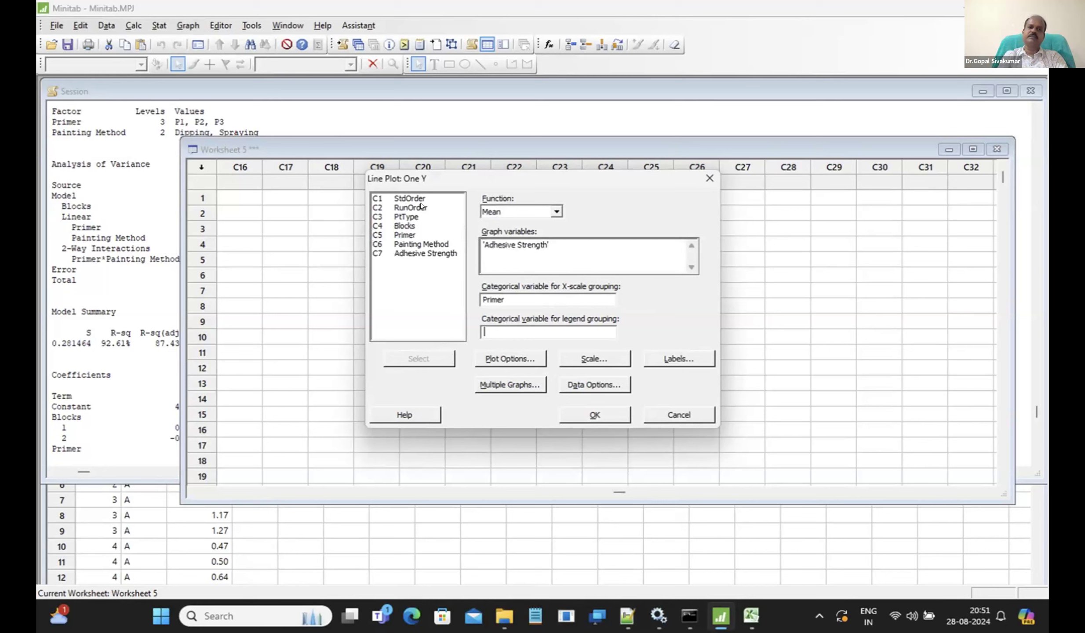
{"action": "left_click", "coordinate": [420, 241]}
{"action": "left_click", "coordinate": [412, 357]}
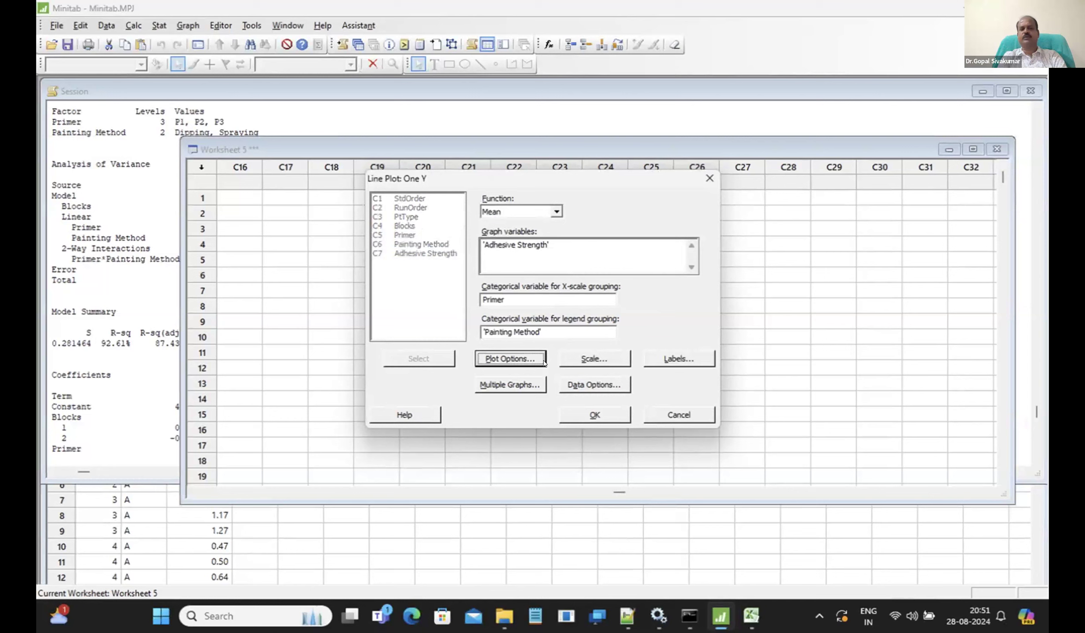
{"action": "left_click", "coordinate": [599, 416]}
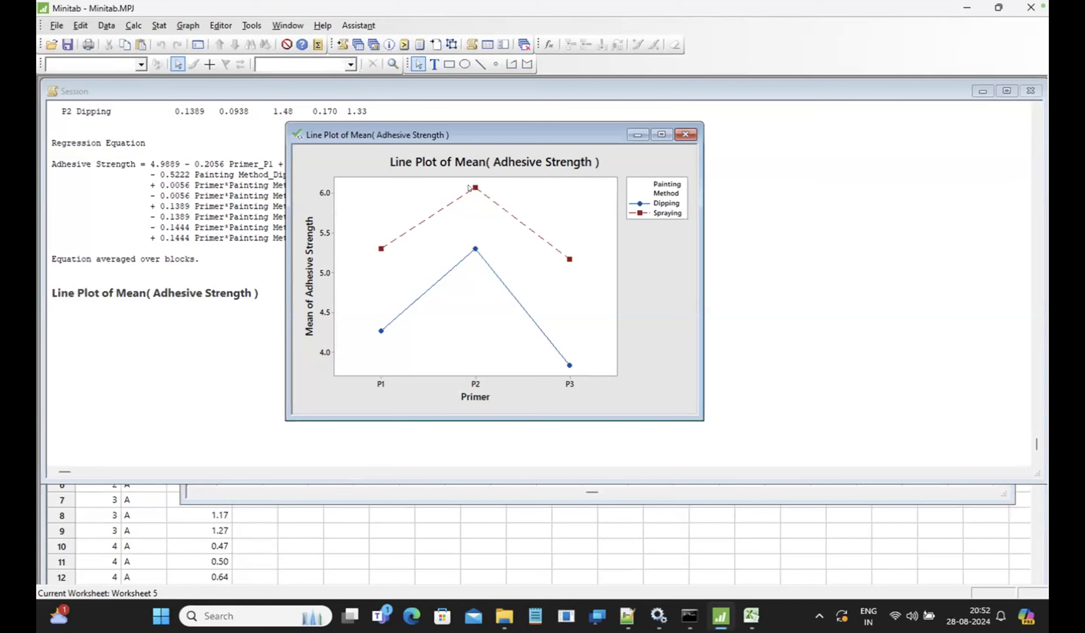
Inspect the mean Adhesive Strength for primer P2 with Spraying on the line plot
{"action": "mouse_move", "coordinate": [476, 186]}
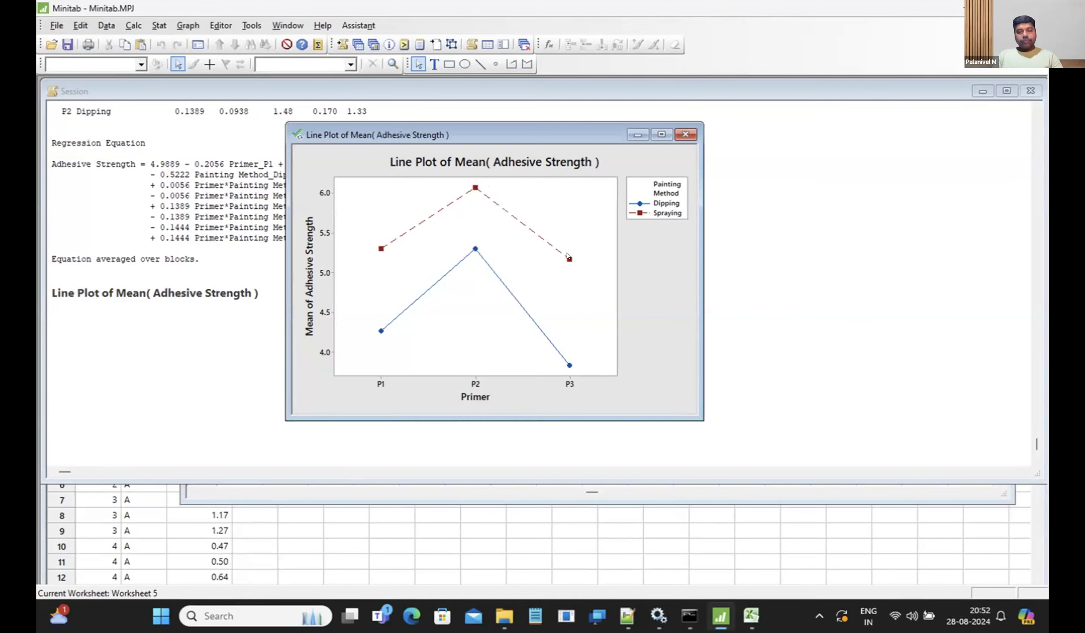
{"action": "left_click", "coordinate": [390, 504]}
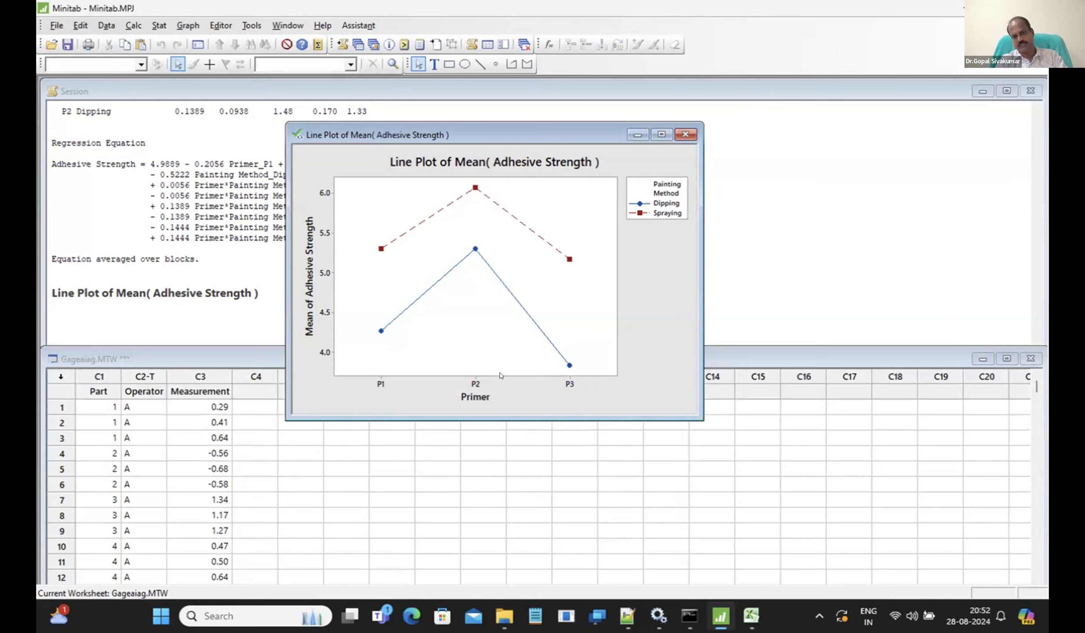
{"action": "mouse_move", "coordinate": [475, 187]}
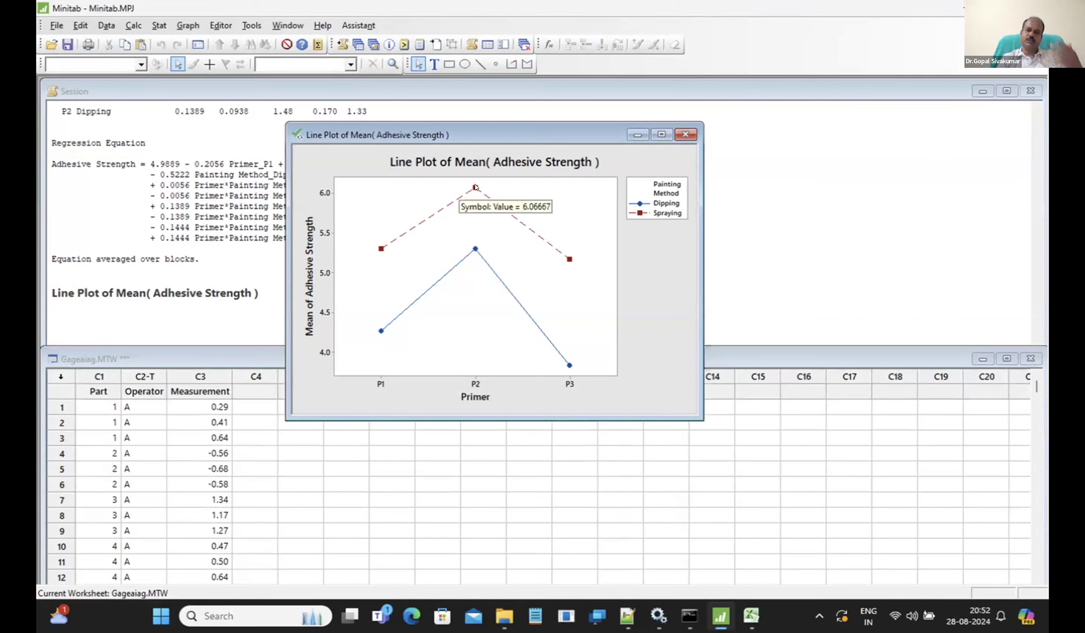